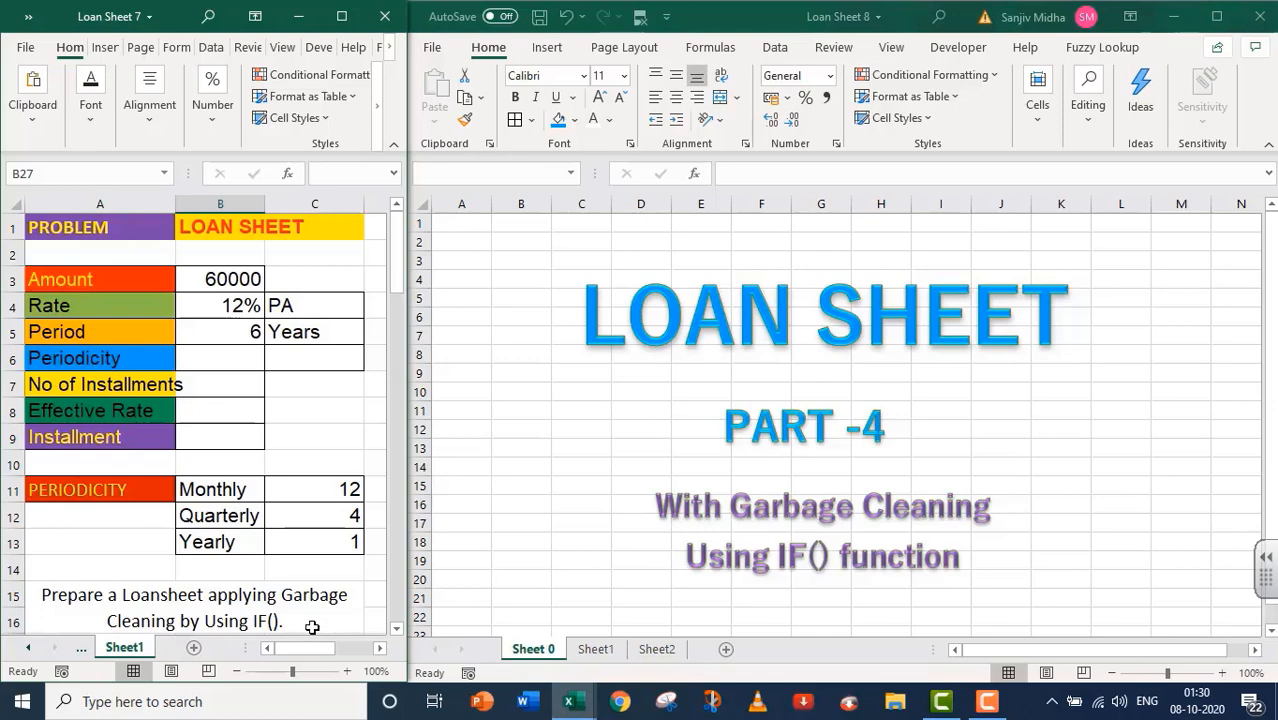
- On Sheet1 of Loan Sheet 8, enter the loan amount 60000, the rate 12% and the period 6
{"action": "left_click", "coordinate": [586, 647]}
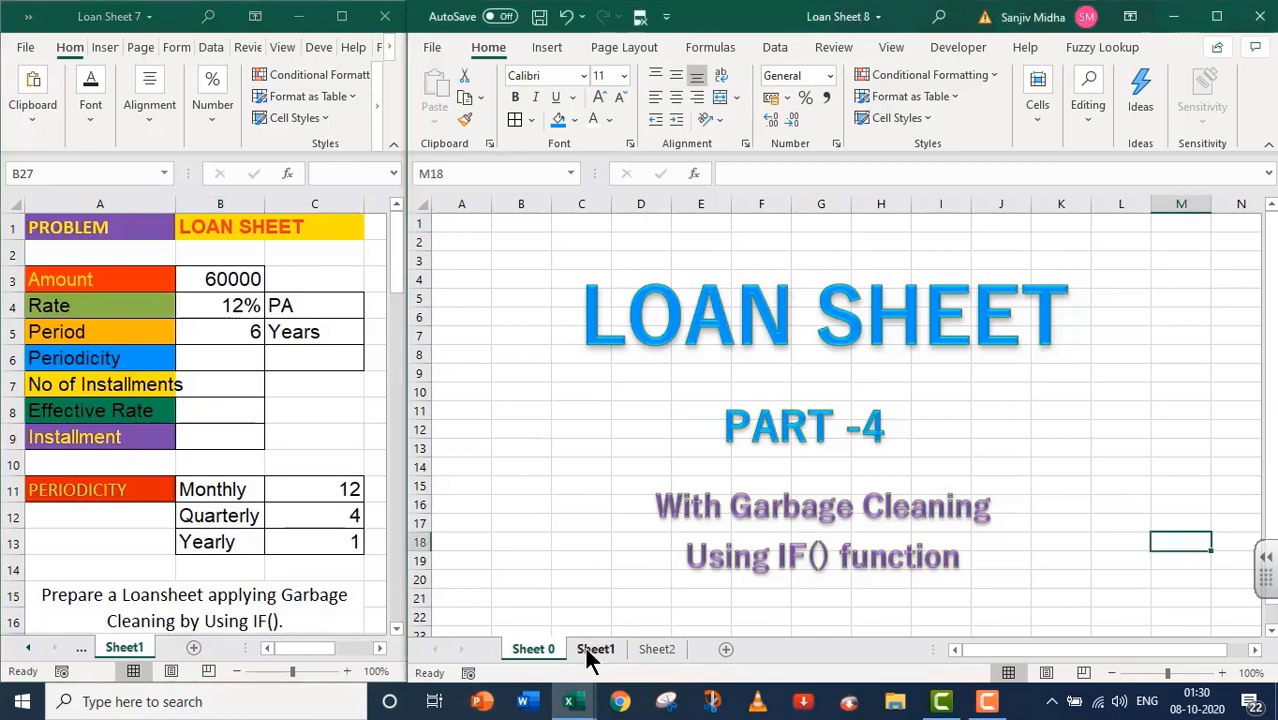
{"action": "left_click", "coordinate": [550, 438]}
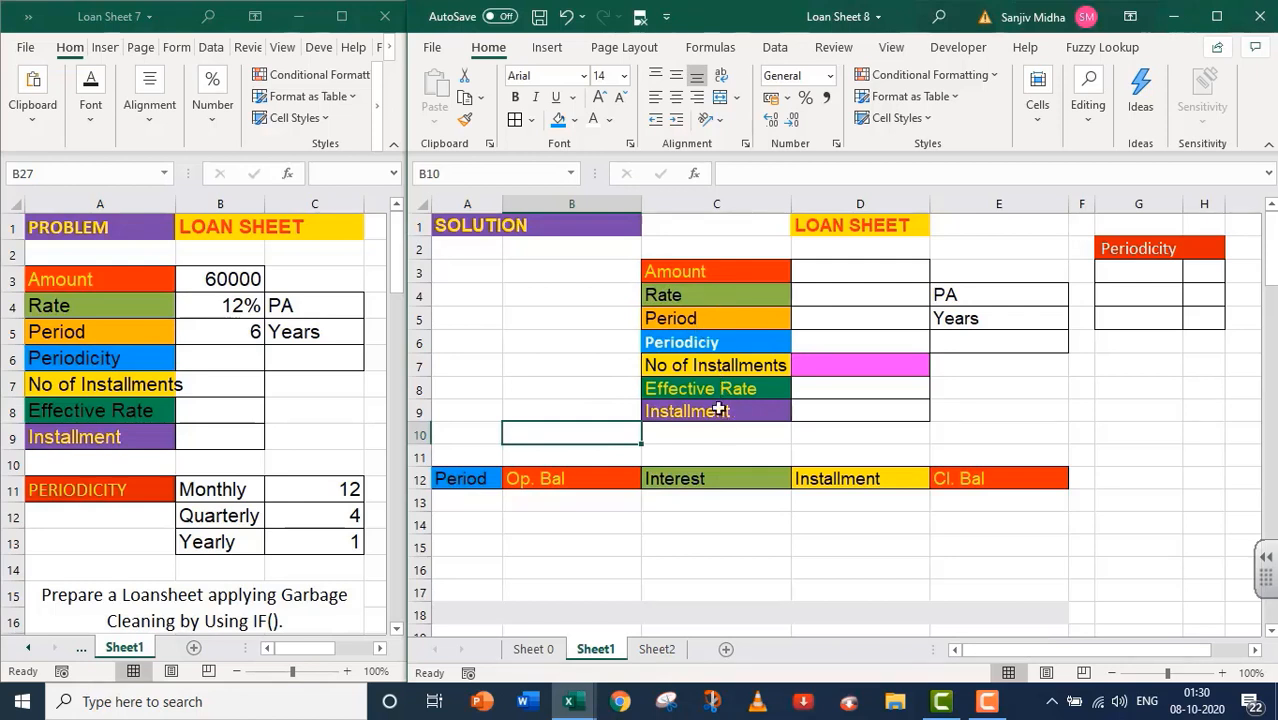
{"action": "double_click", "coordinate": [821, 270]}
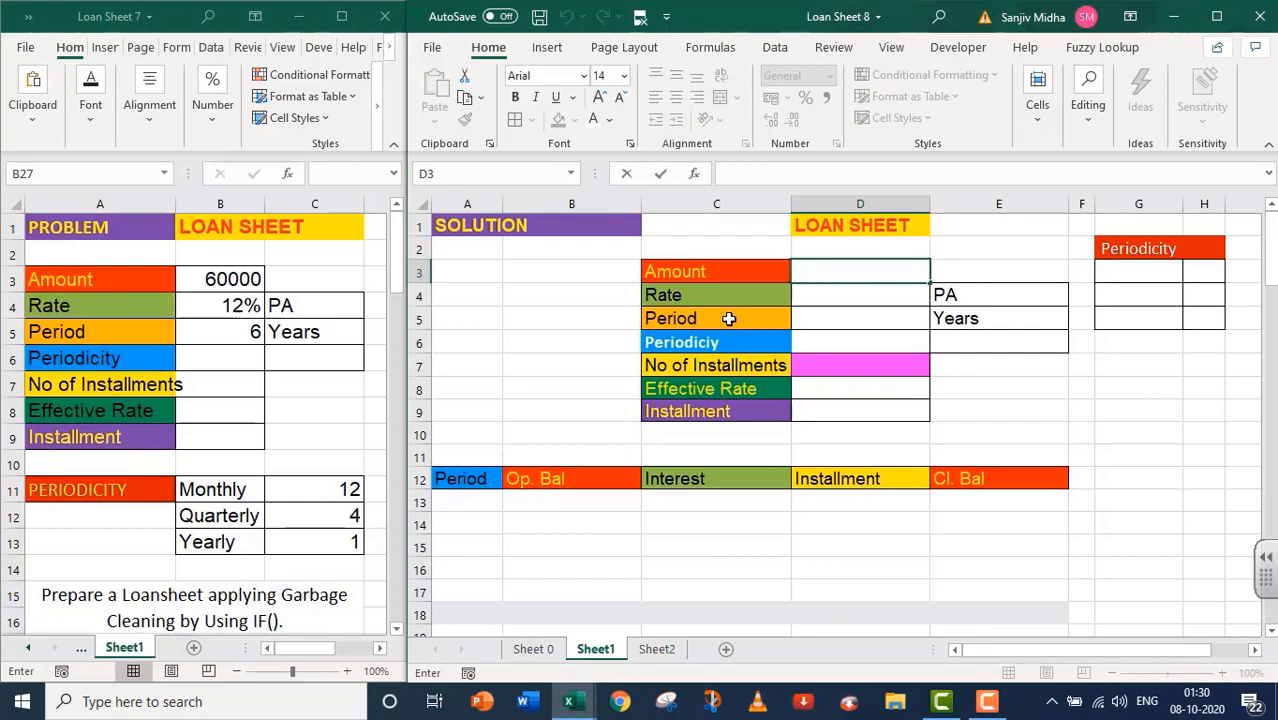
{"action": "type", "text": "60000"}
{"action": "left_click", "coordinate": [808, 294]}
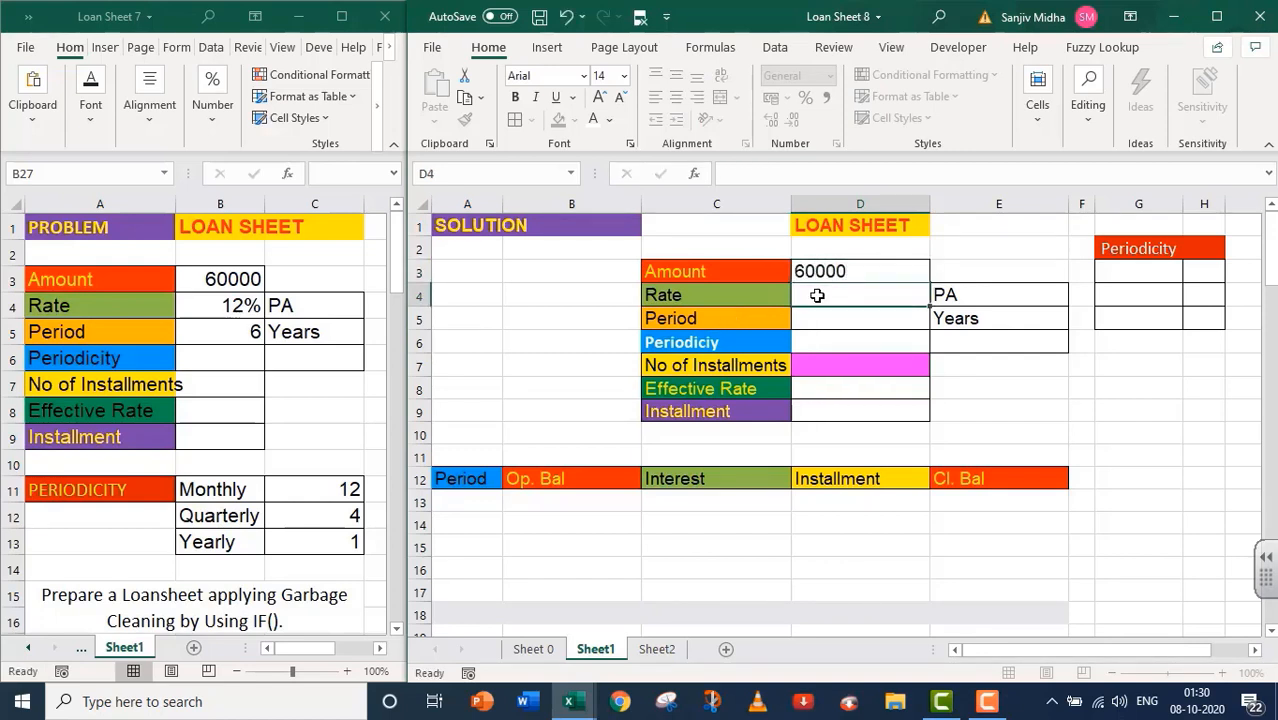
{"action": "type", "text": "12"}
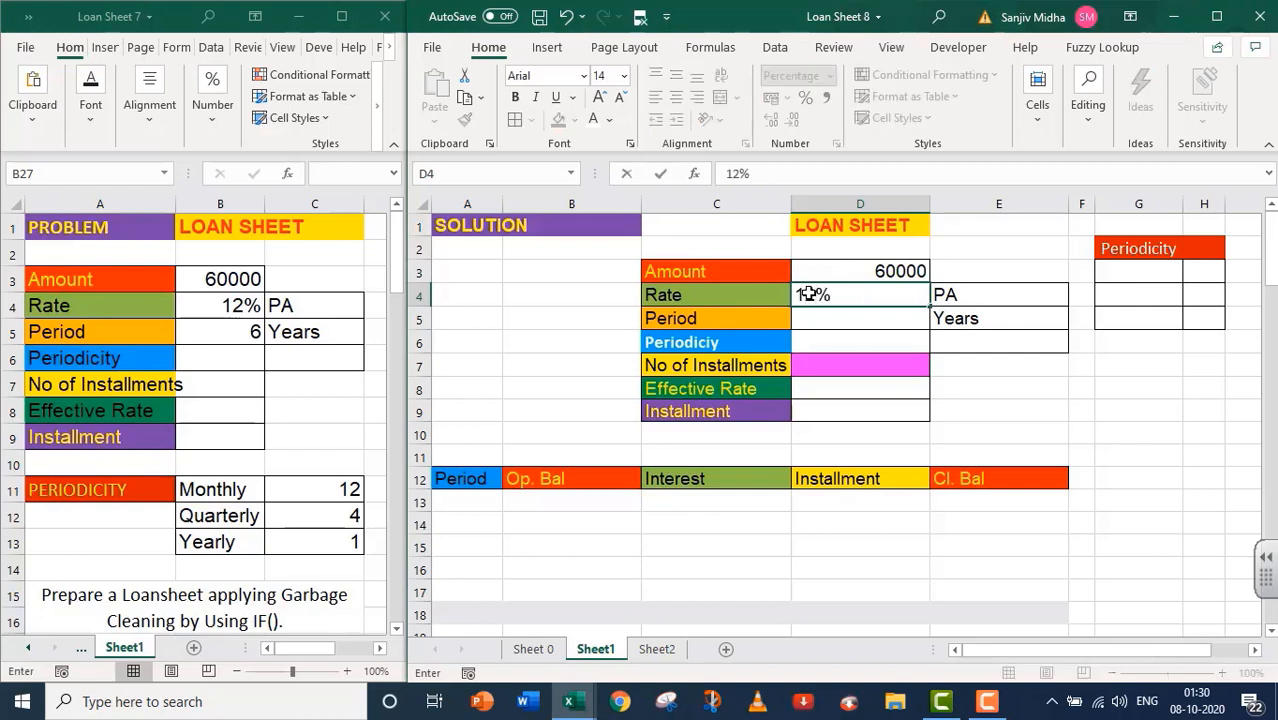
{"action": "left_click", "coordinate": [830, 317]}
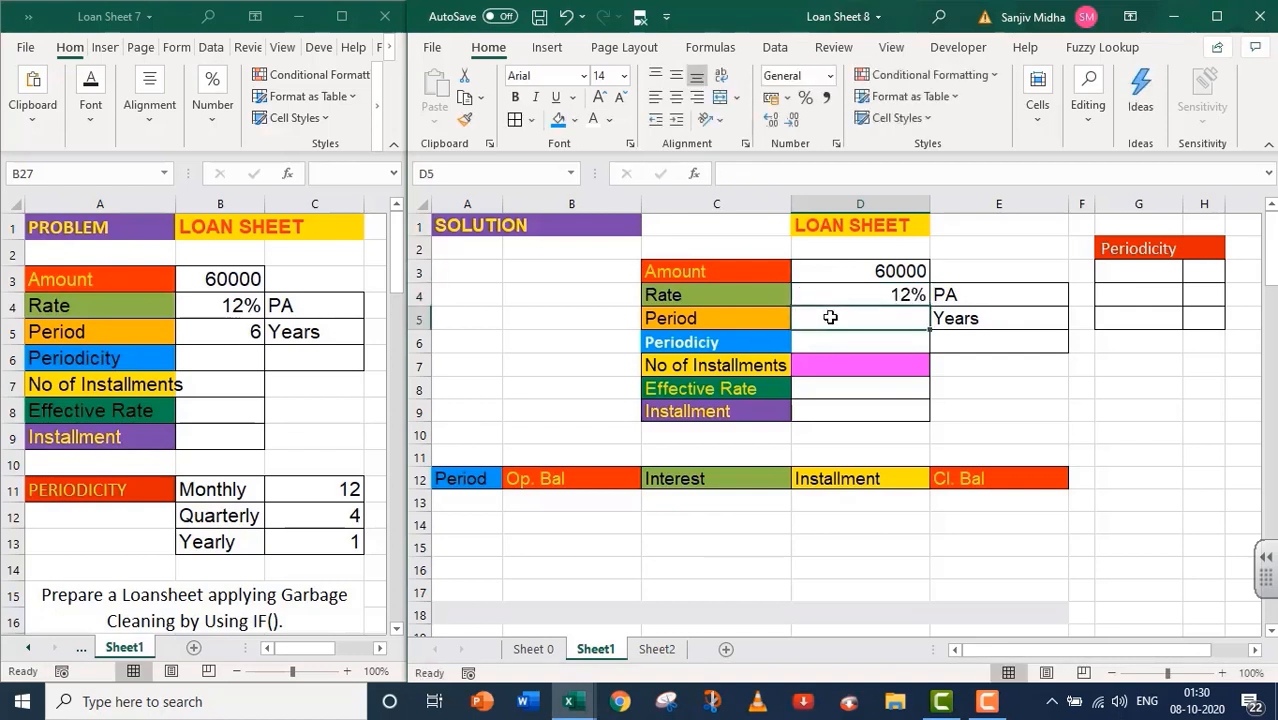
{"action": "type", "text": "6"}
{"action": "key", "text": "Return"}
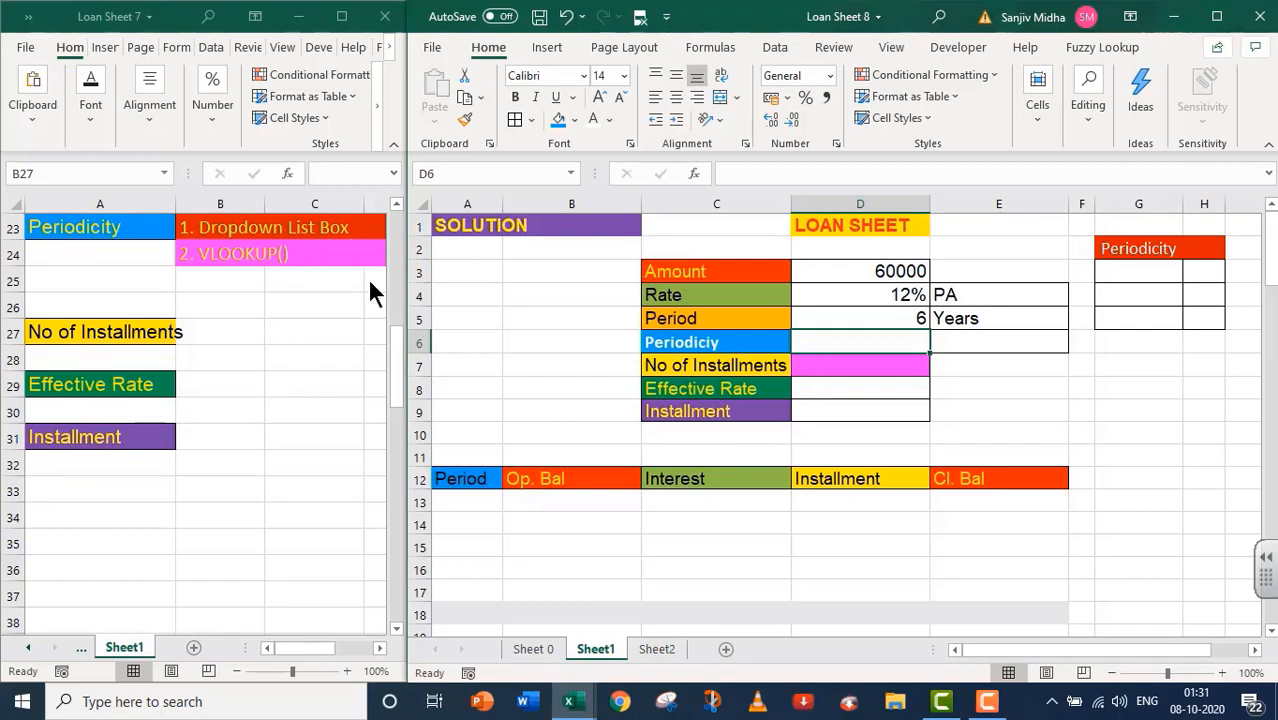
- Enter Monthly with the value 12 in the first row of the Periodicity table, G3:H3
{"action": "double_click", "coordinate": [1139, 272]}
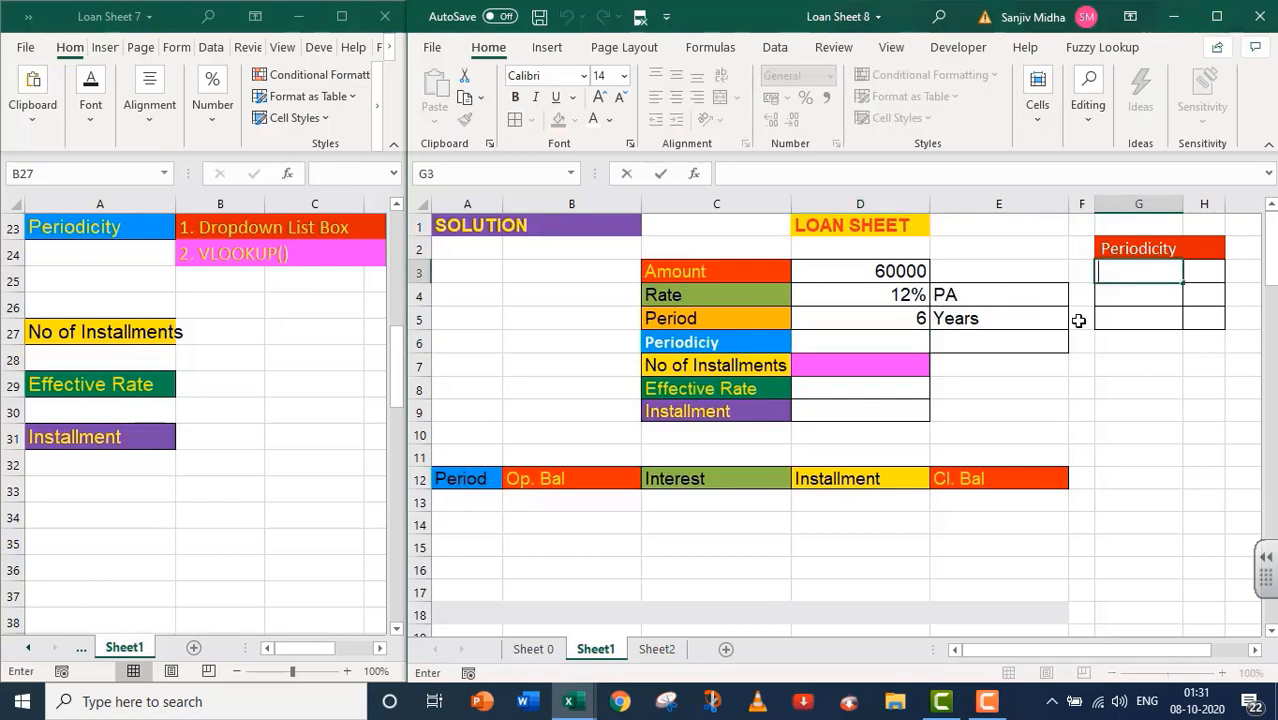
{"action": "type", "text": "Monthl"}
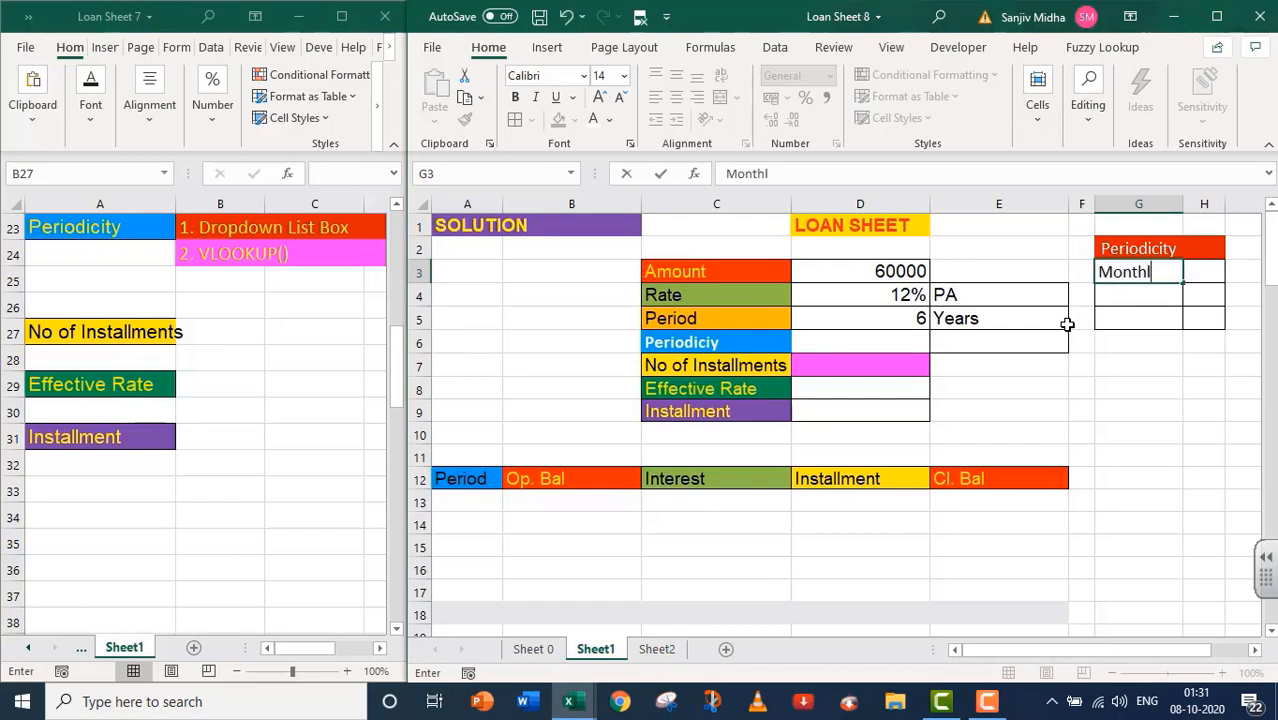
{"action": "type", "text": "y"}
{"action": "left_click", "coordinate": [1200, 270]}
{"action": "type", "text": "12"}
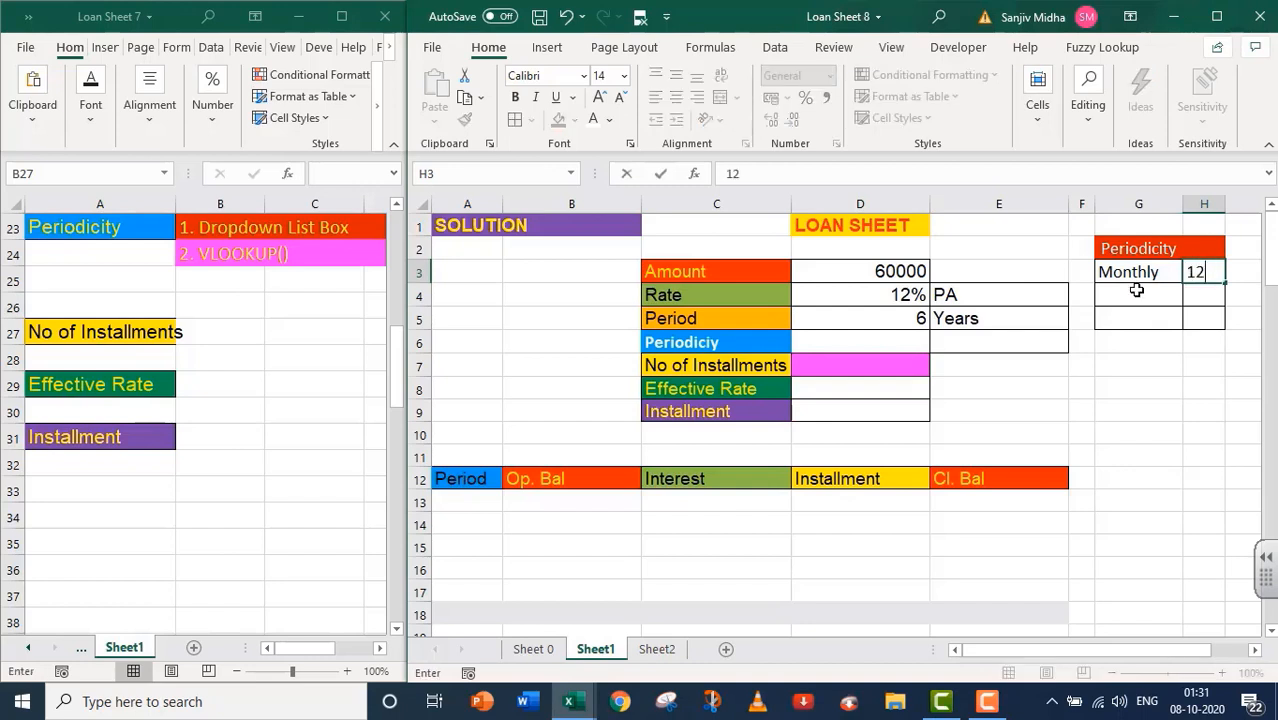
- Add Quarterly with 4 and Yearly with 1 in the remaining rows of the Periodicity table, G4:H5
{"action": "left_click", "coordinate": [1135, 295]}
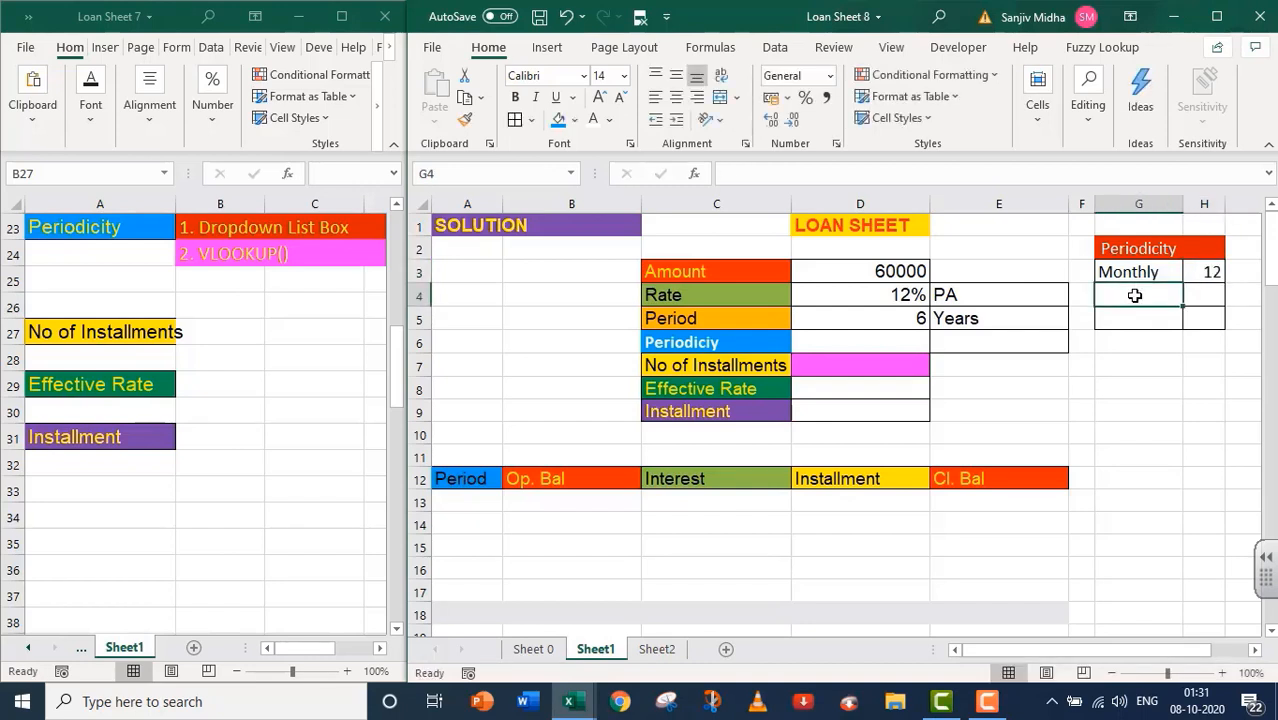
{"action": "type", "text": "Quarte"}
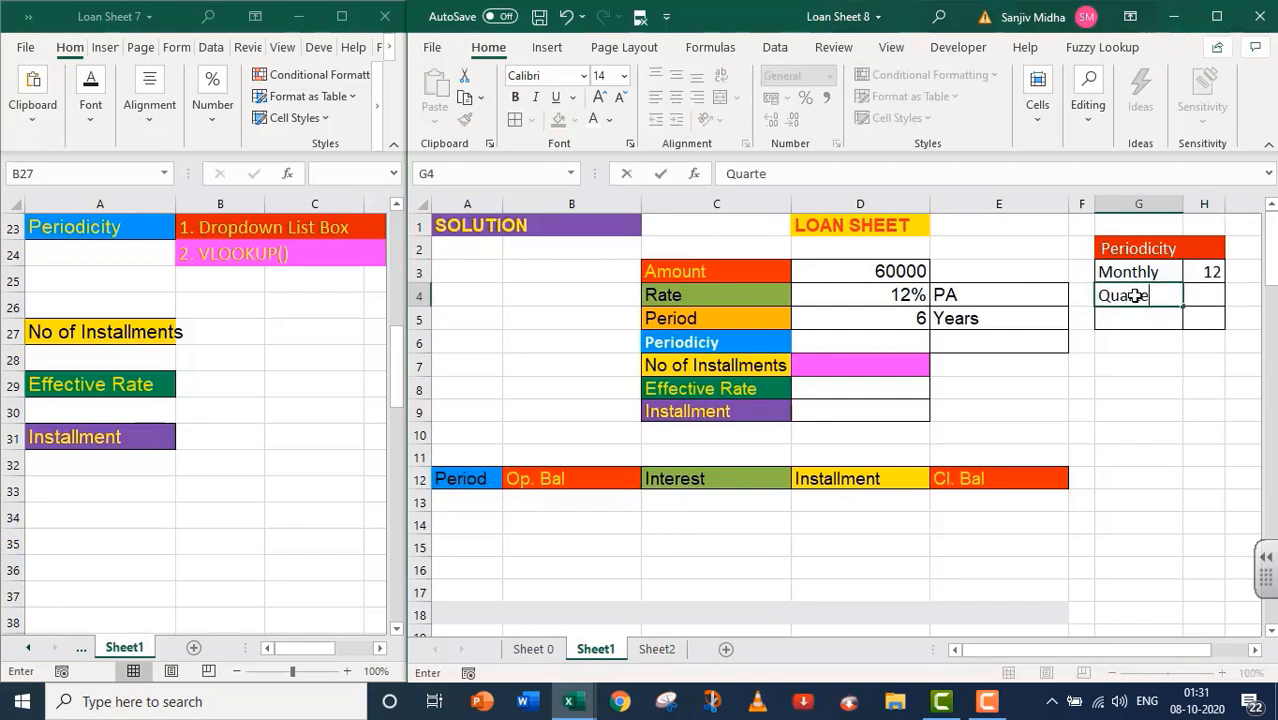
{"action": "type", "text": "rly"}
{"action": "left_click", "coordinate": [1205, 294]}
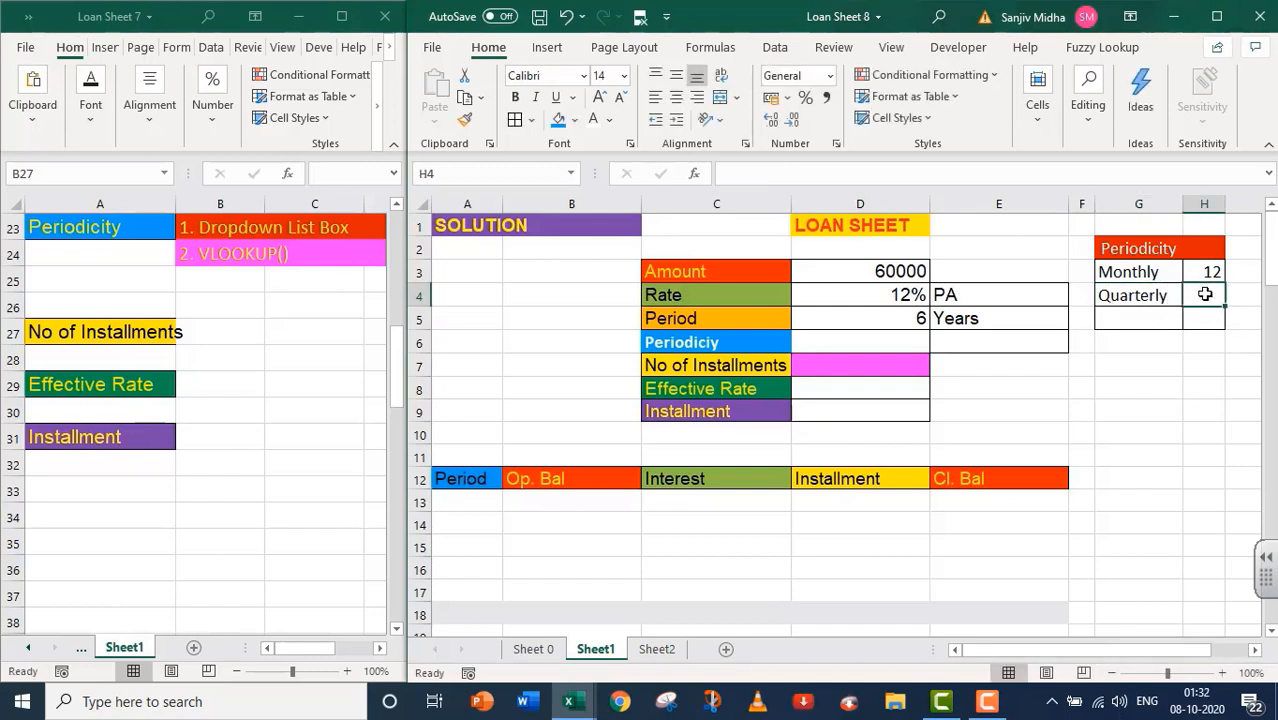
{"action": "type", "text": "4"}
{"action": "left_click", "coordinate": [1141, 320]}
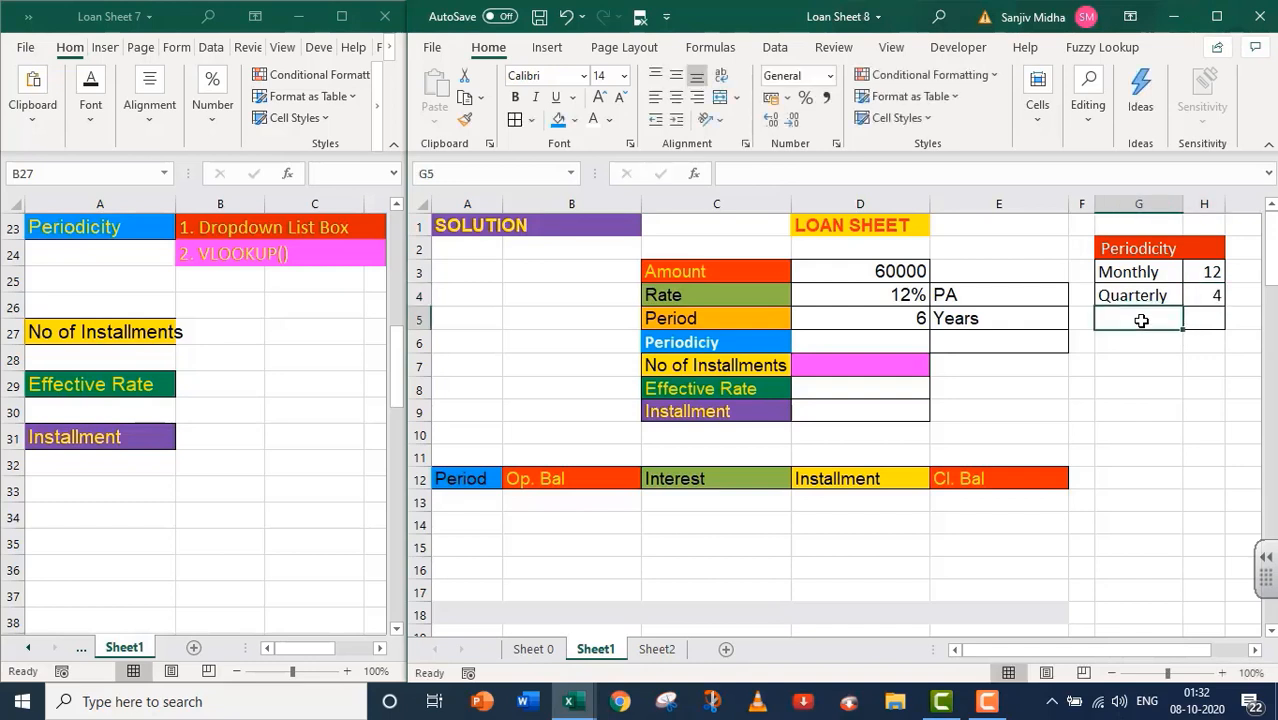
{"action": "type", "text": "Yearly"}
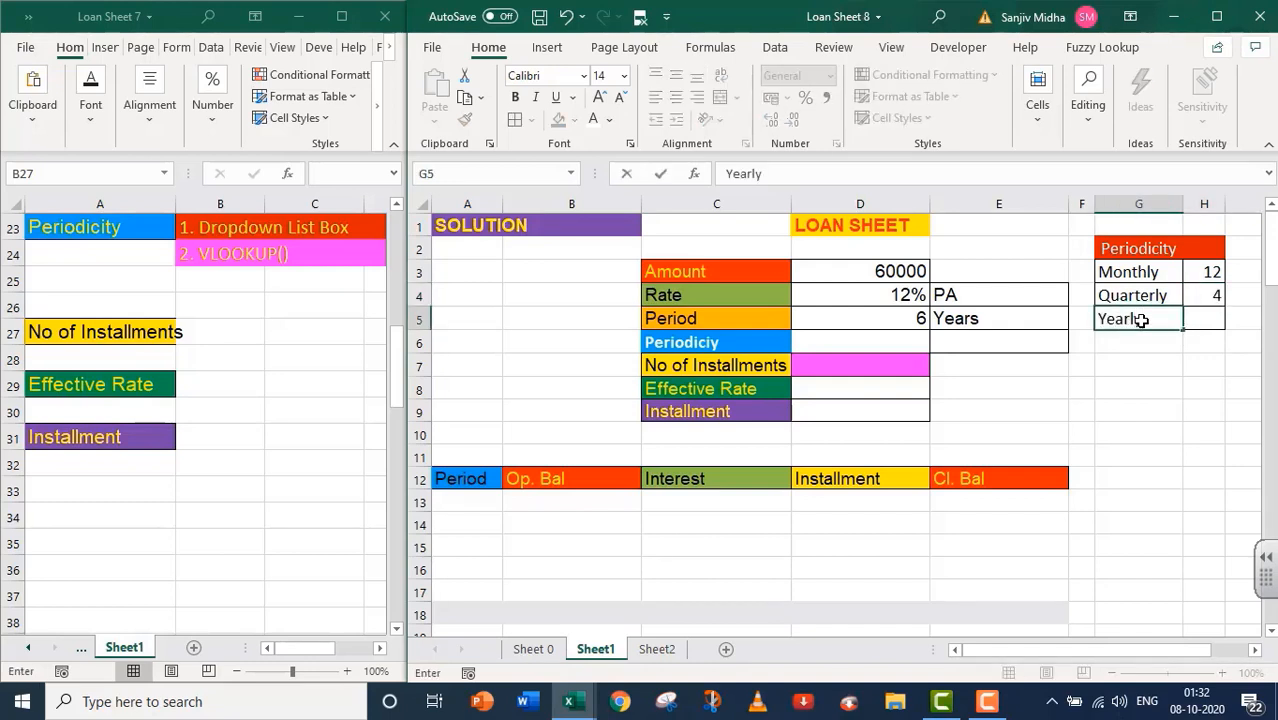
{"action": "left_click", "coordinate": [1205, 319]}
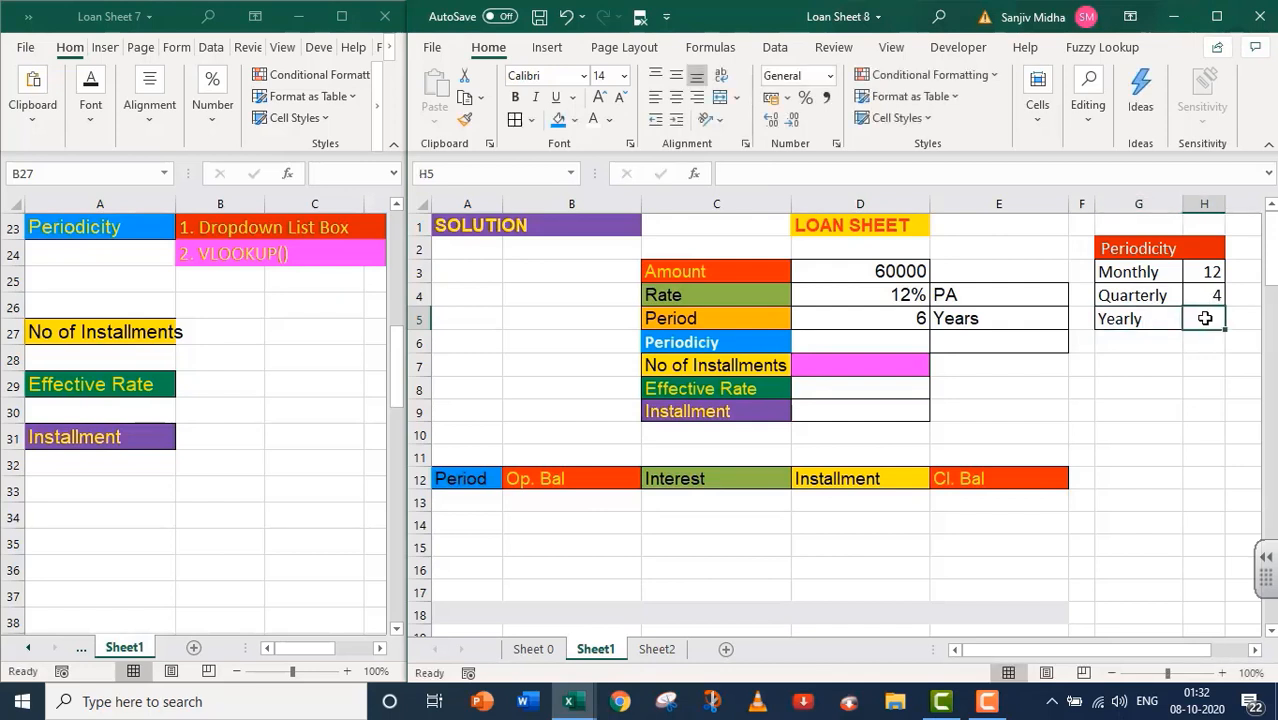
{"action": "type", "text": "1"}
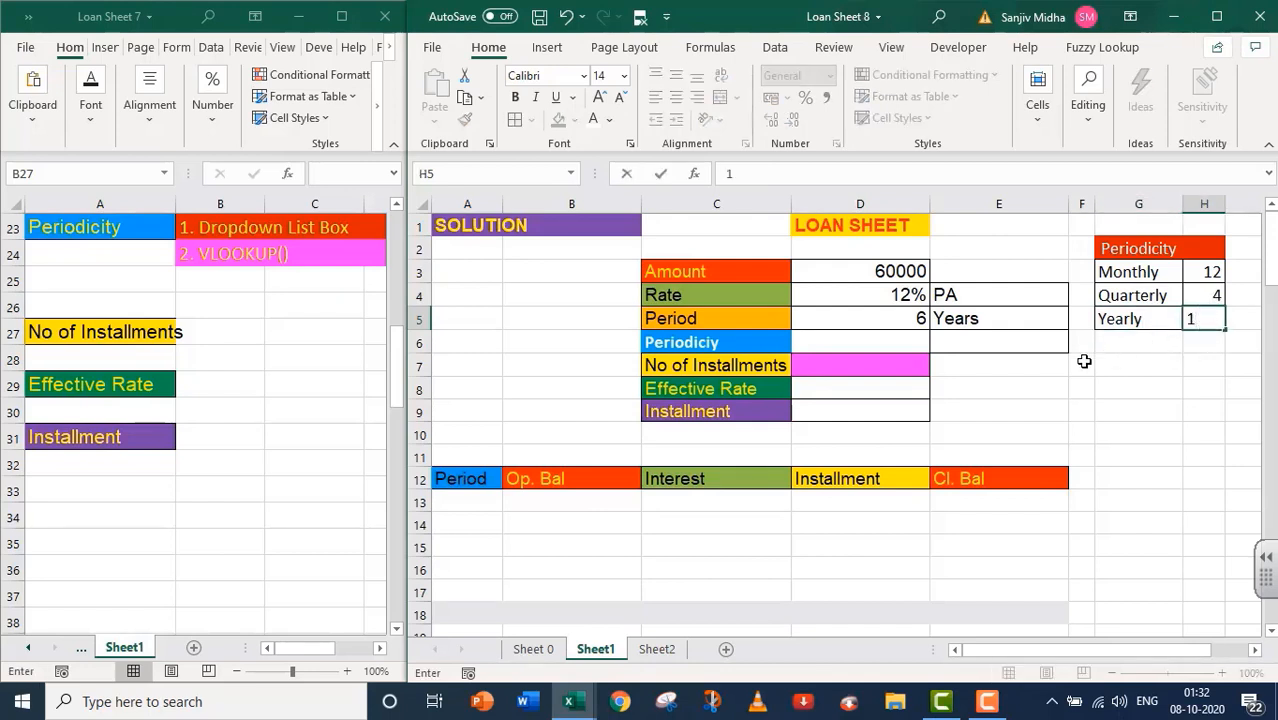
- Give periodicity cell D6 a list validation with source =$G$3:$G$5 and choose Yearly from its dropdown
{"action": "left_click", "coordinate": [910, 343]}
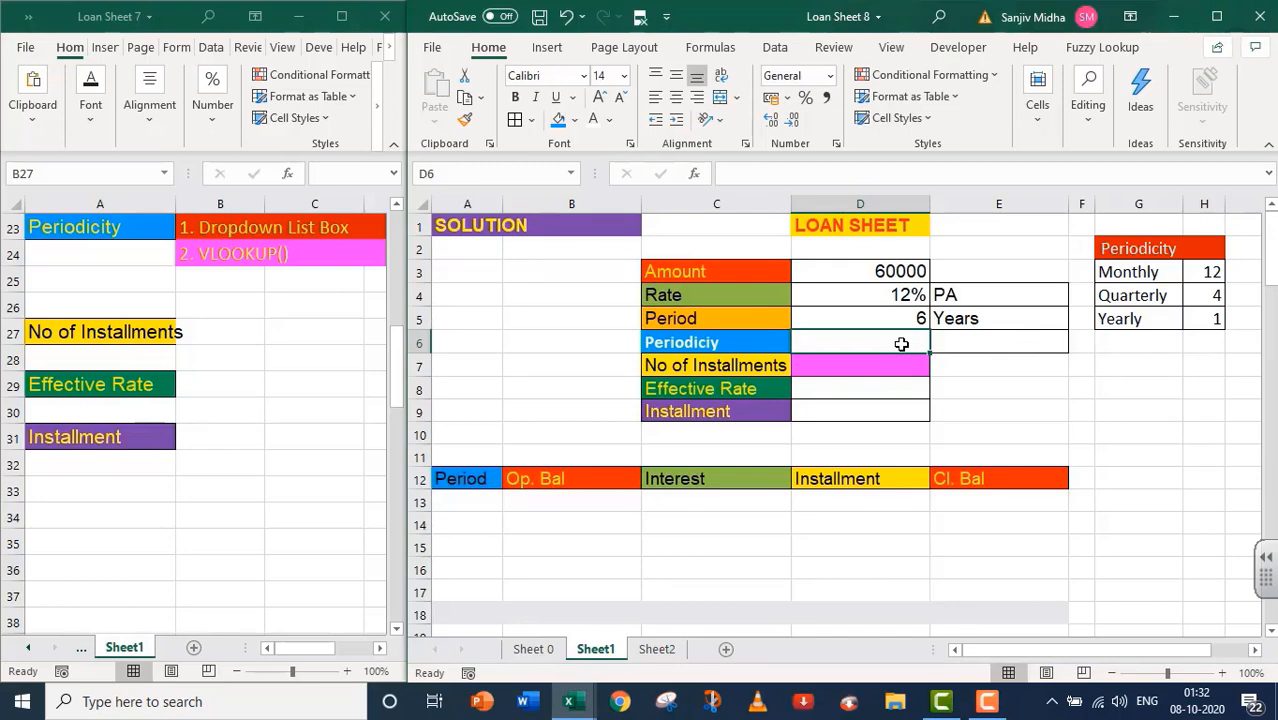
{"action": "left_click", "coordinate": [772, 48]}
{"action": "left_click", "coordinate": [963, 112]}
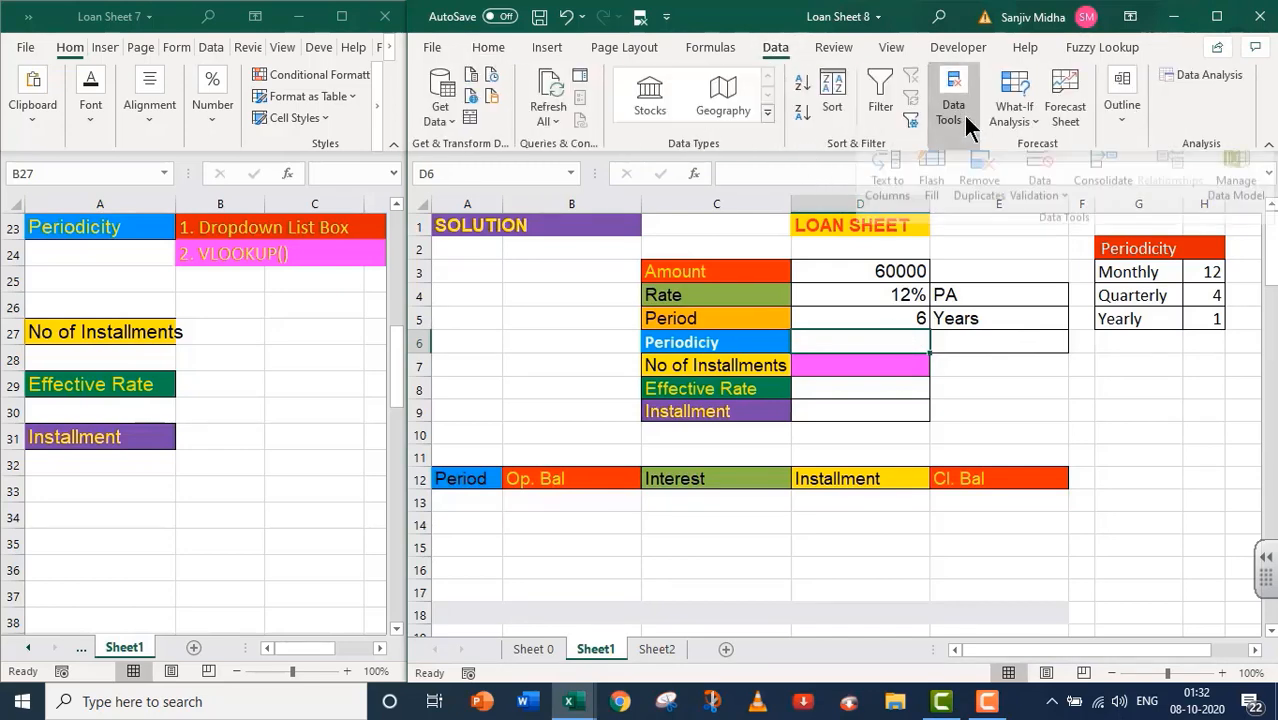
{"action": "left_click", "coordinate": [1036, 206]}
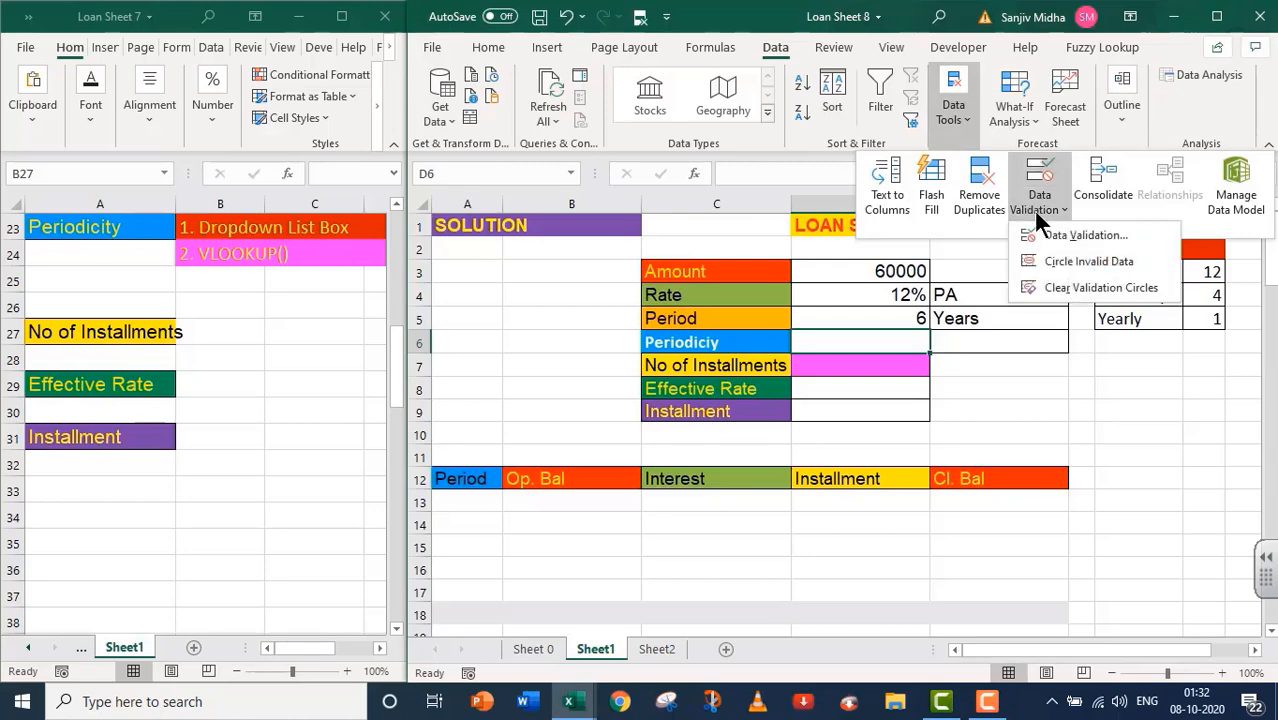
{"action": "left_click", "coordinate": [1045, 234]}
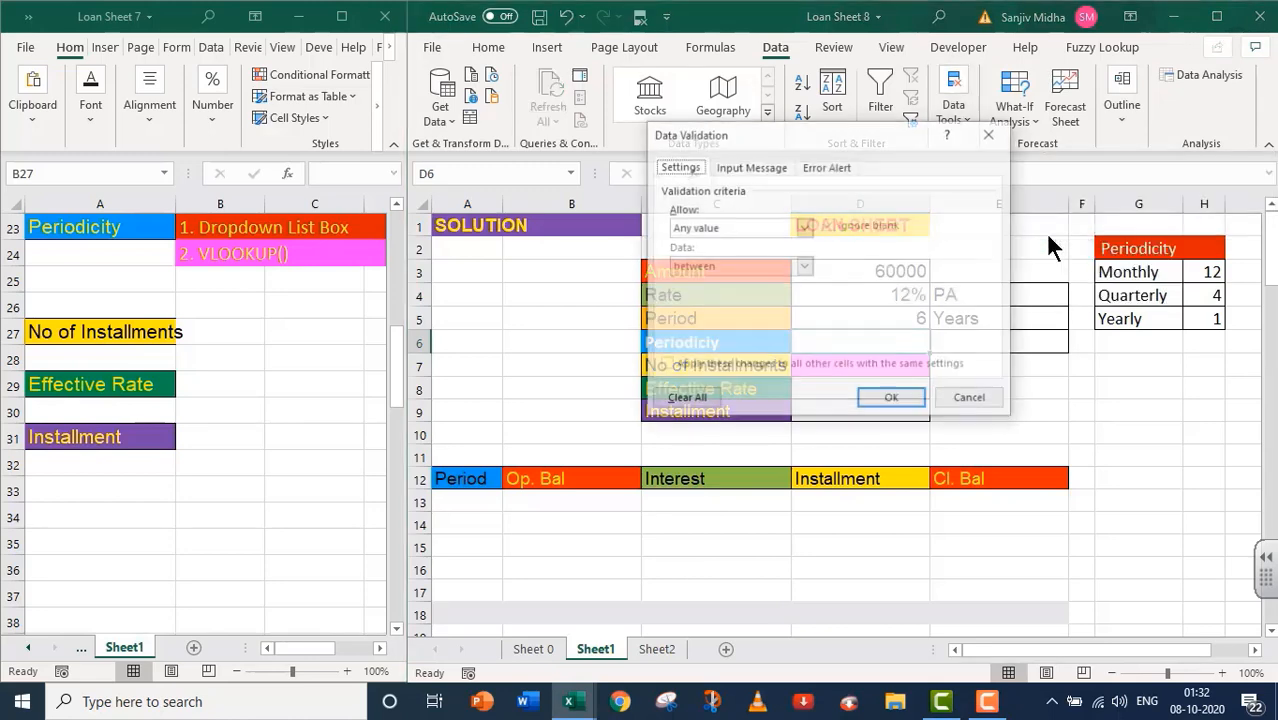
{"action": "left_click", "coordinate": [805, 228]}
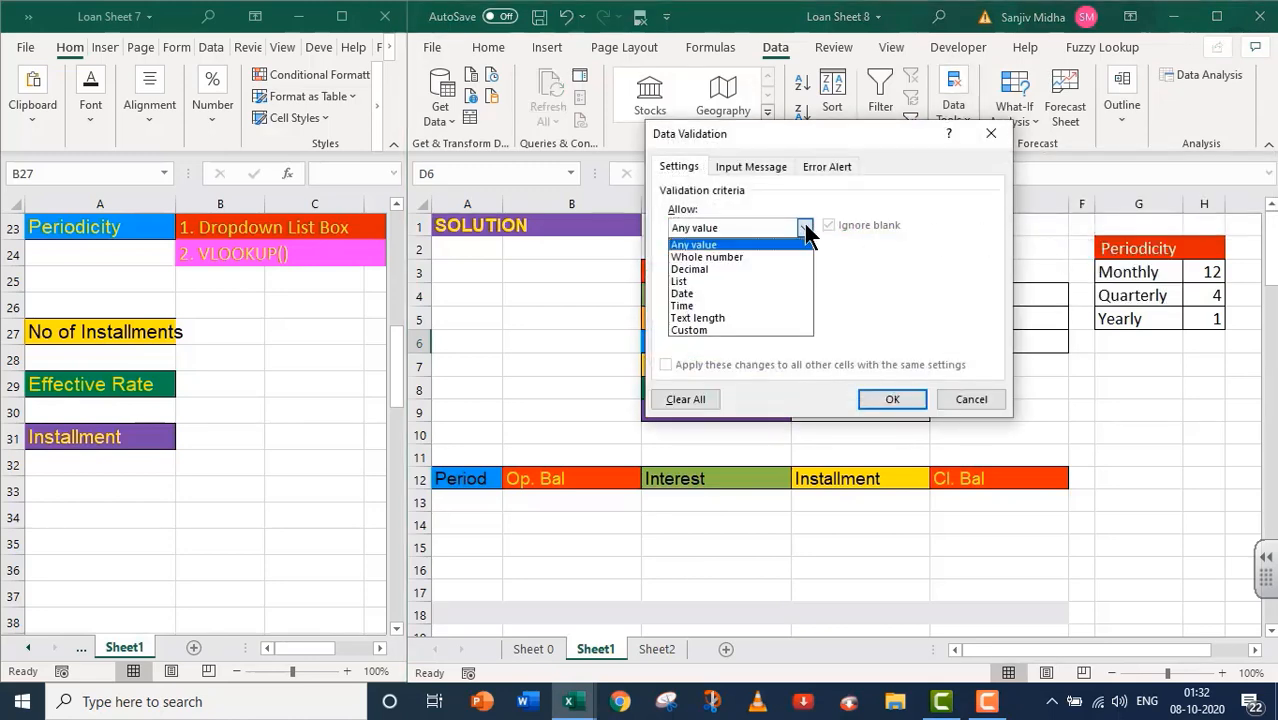
{"action": "left_click", "coordinate": [678, 282]}
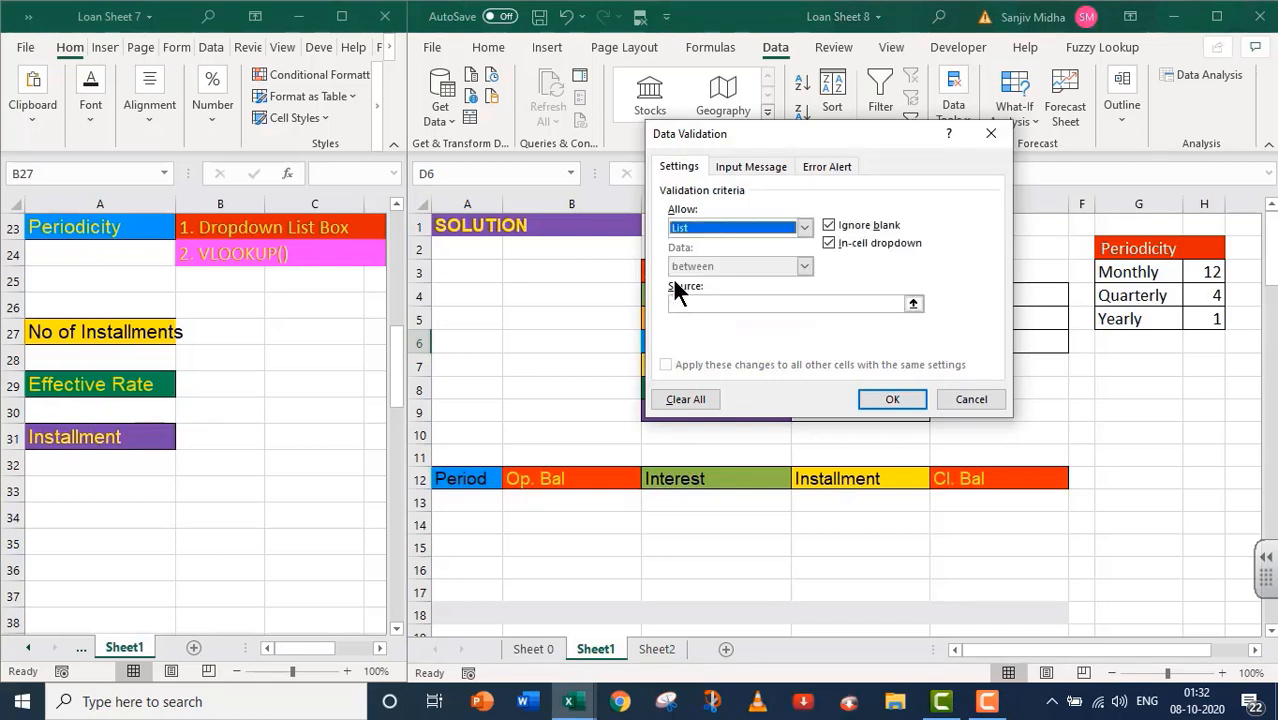
{"action": "left_click", "coordinate": [683, 303]}
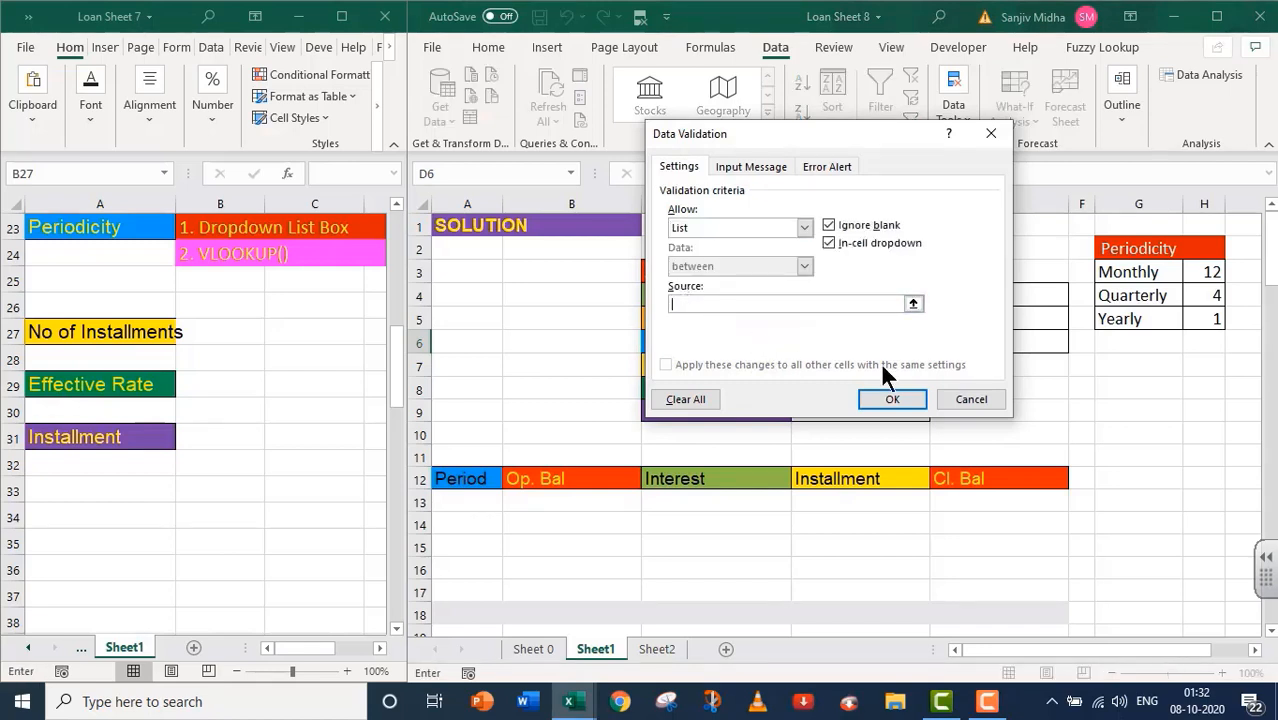
{"action": "left_click_drag", "start_coordinate": [1112, 272], "coordinate": [1112, 312]}
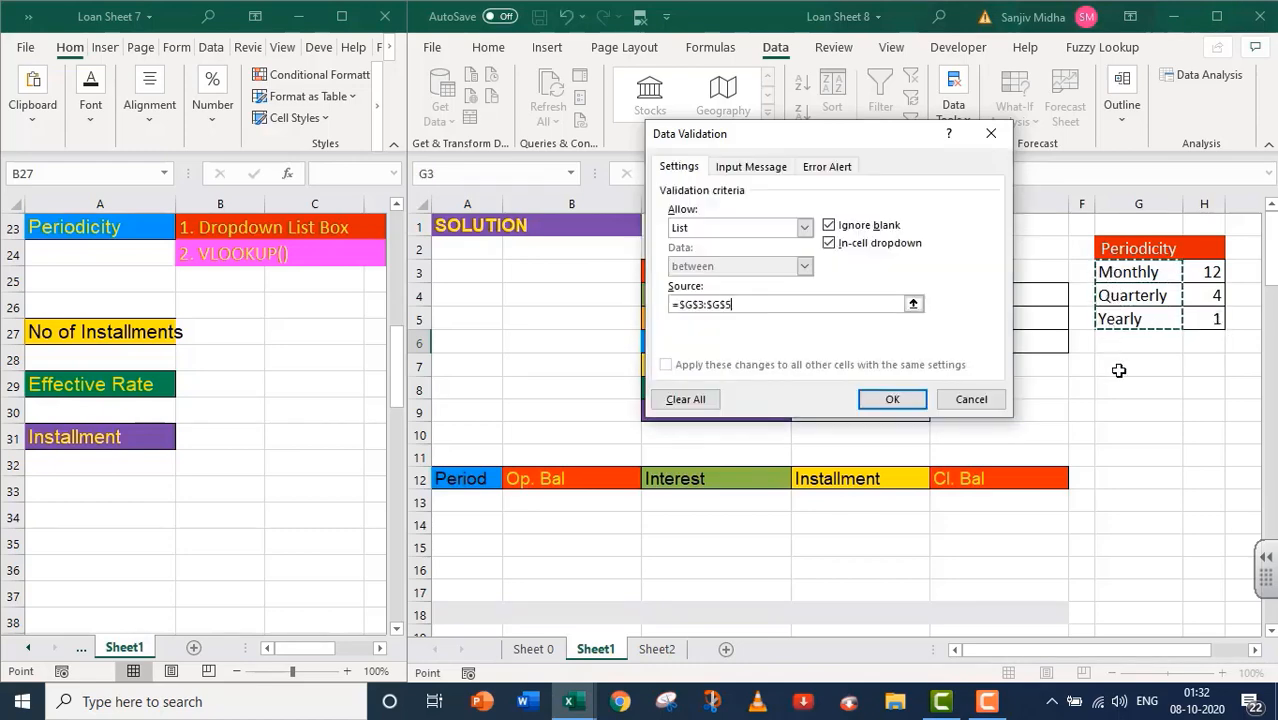
{"action": "left_click", "coordinate": [901, 400]}
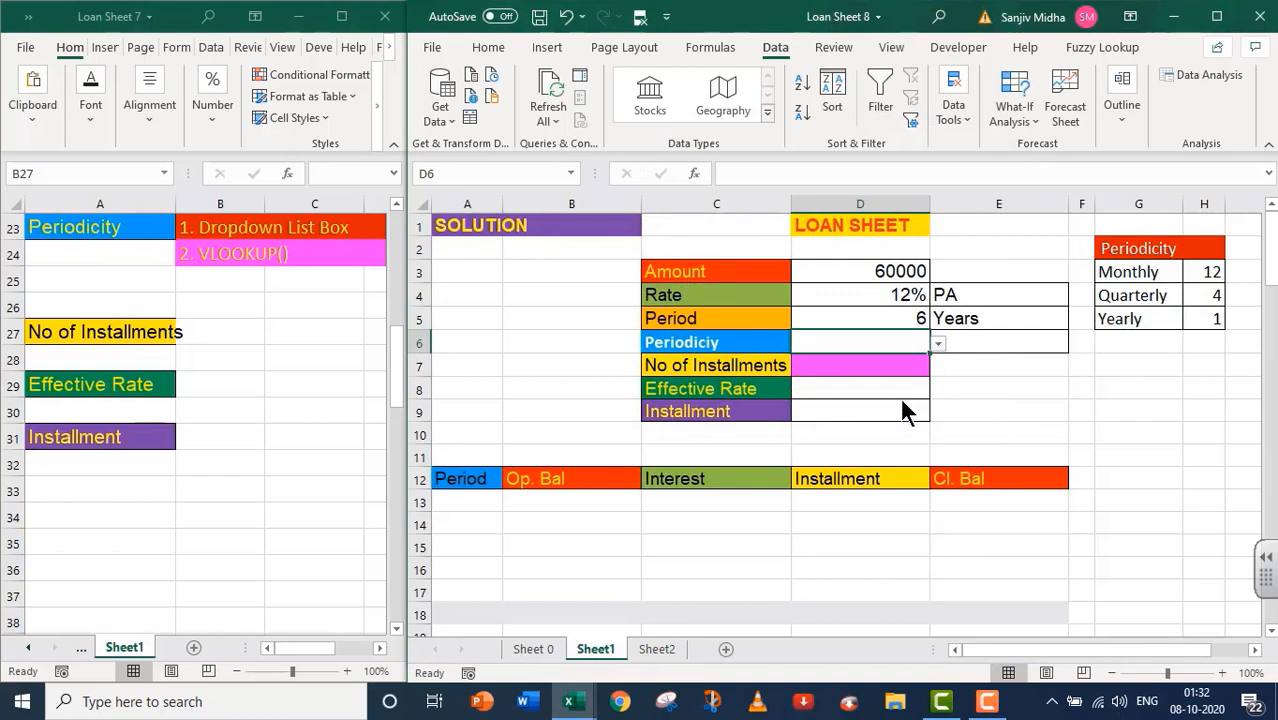
{"action": "left_click", "coordinate": [939, 345]}
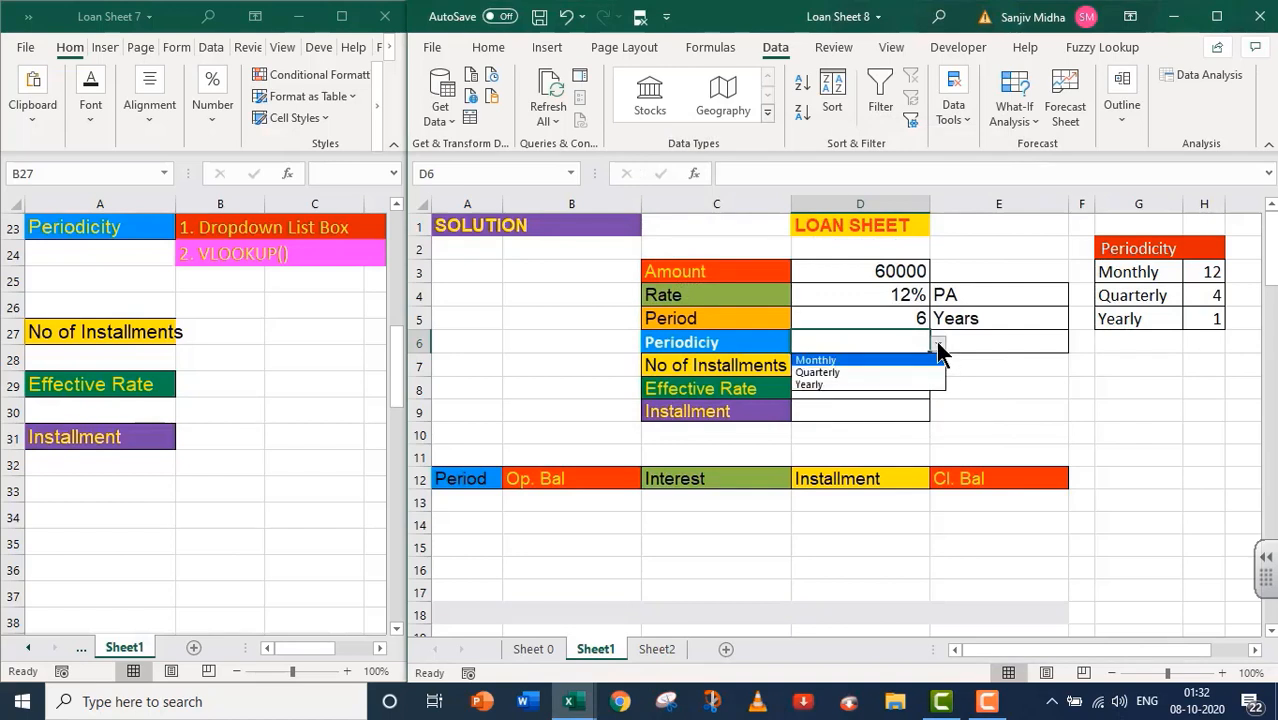
{"action": "left_click", "coordinate": [897, 386]}
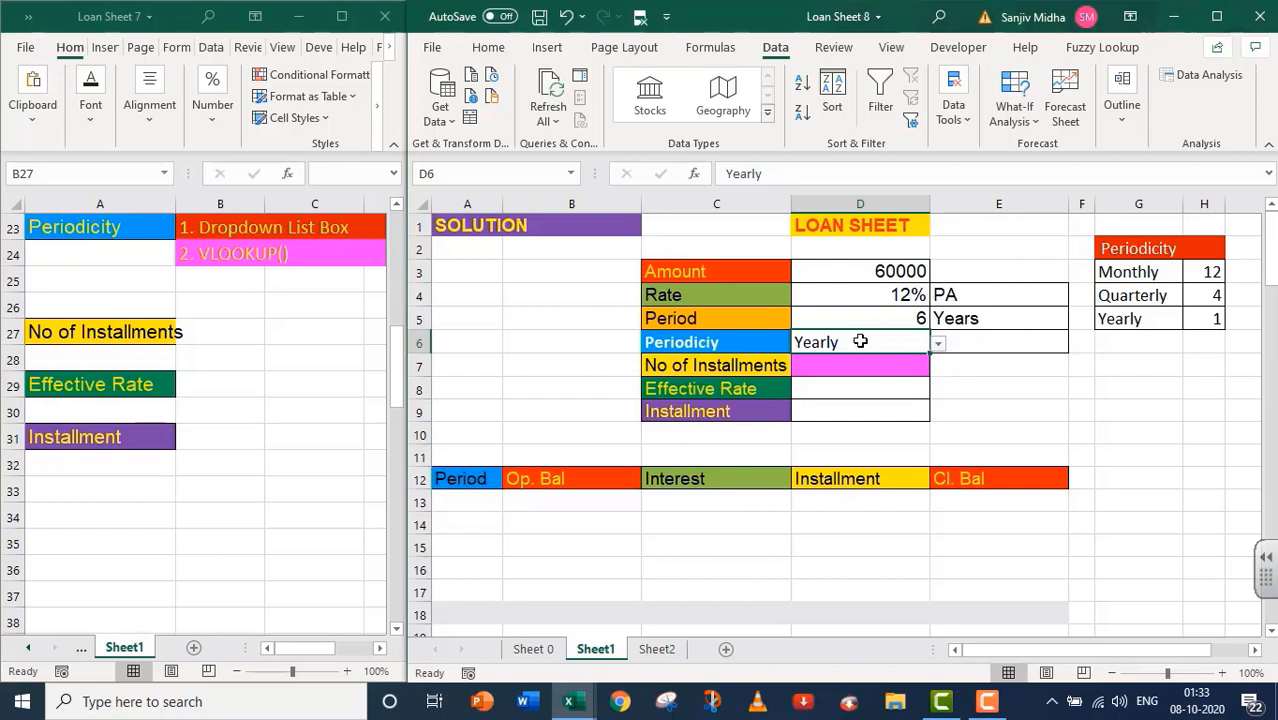
- Enter =VLOOKUP(D6,G3:H5,2) in E6 to look up the chosen periodicity's number of installments per year
{"action": "left_click", "coordinate": [1041, 342]}
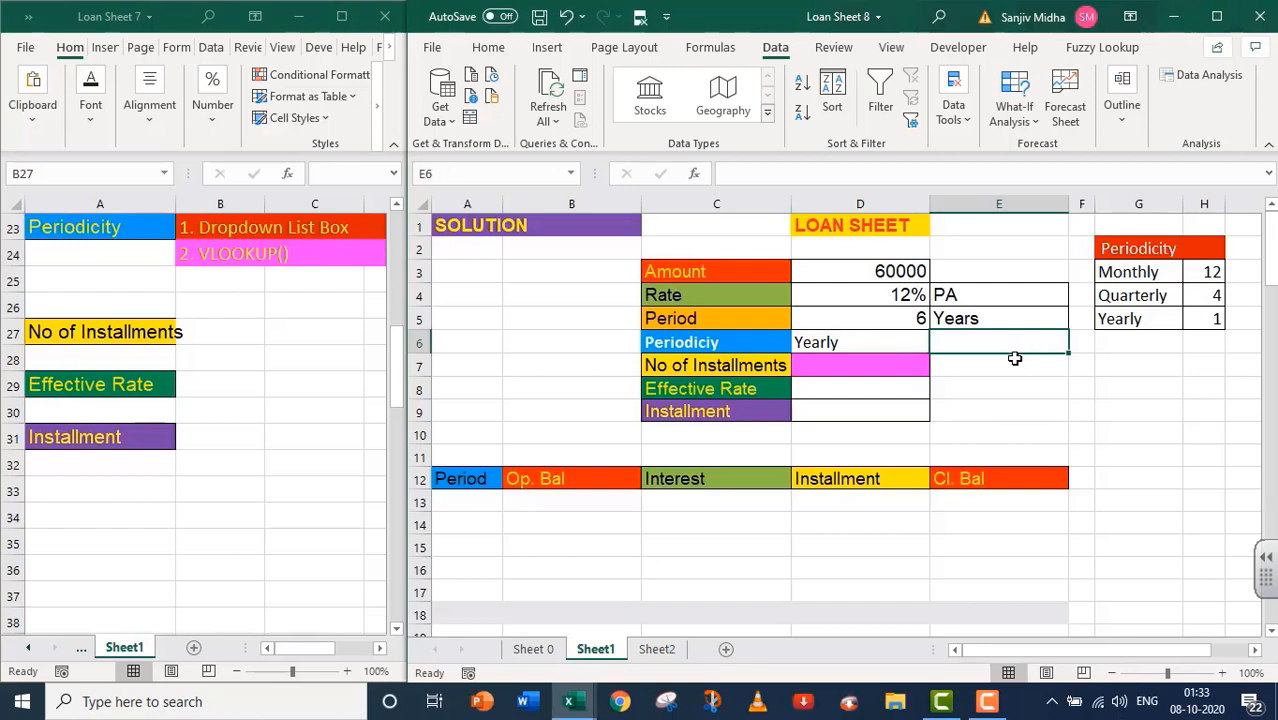
{"action": "type", "text": "="}
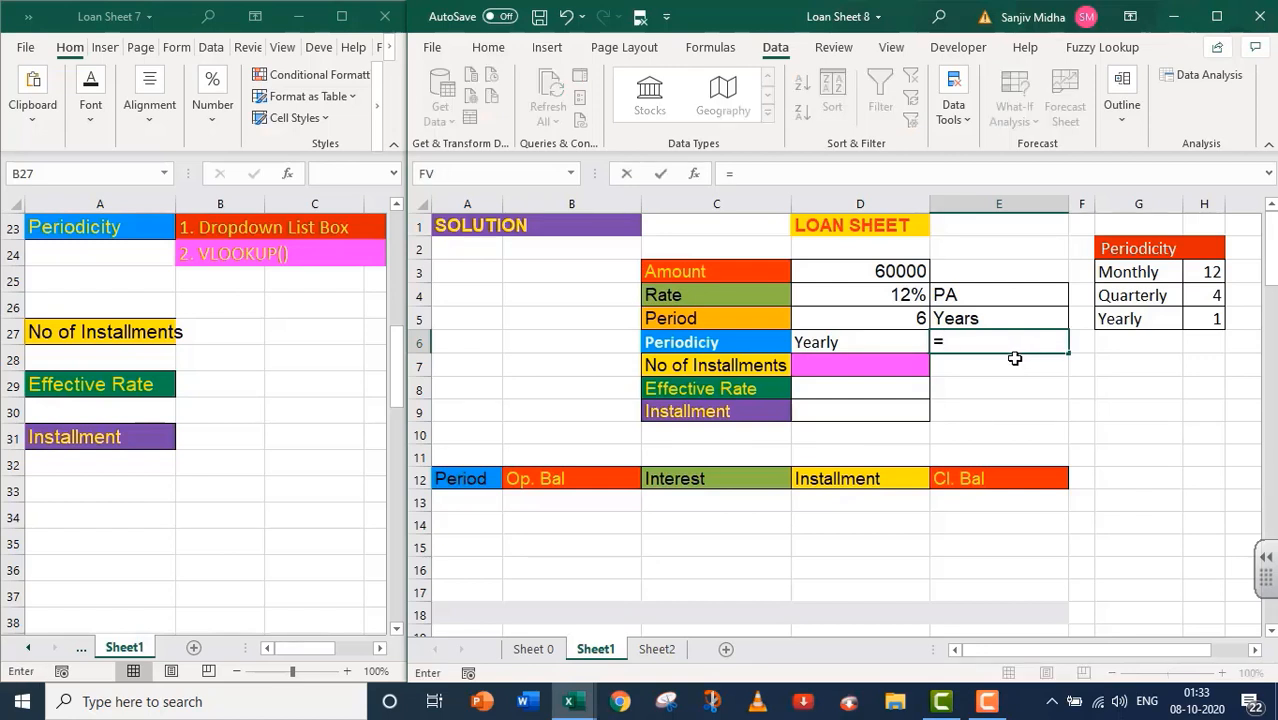
{"action": "type", "text": "VLOO"}
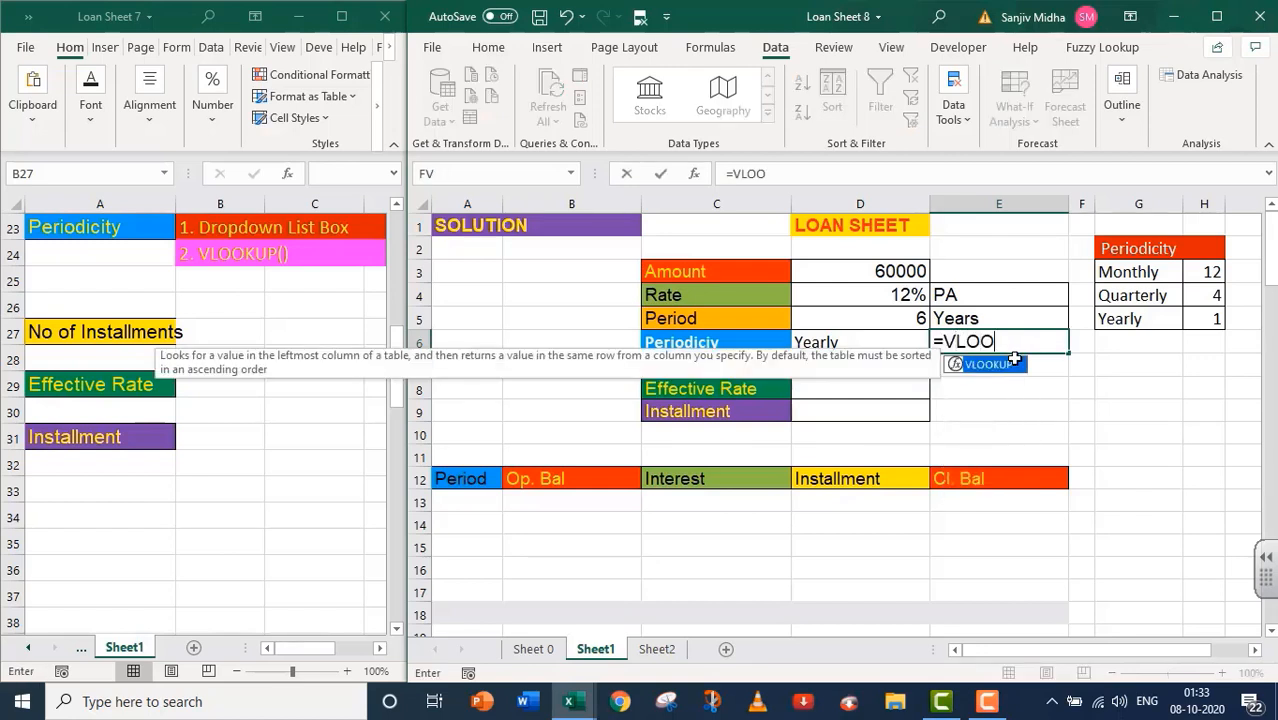
{"action": "type", "text": "KUP("}
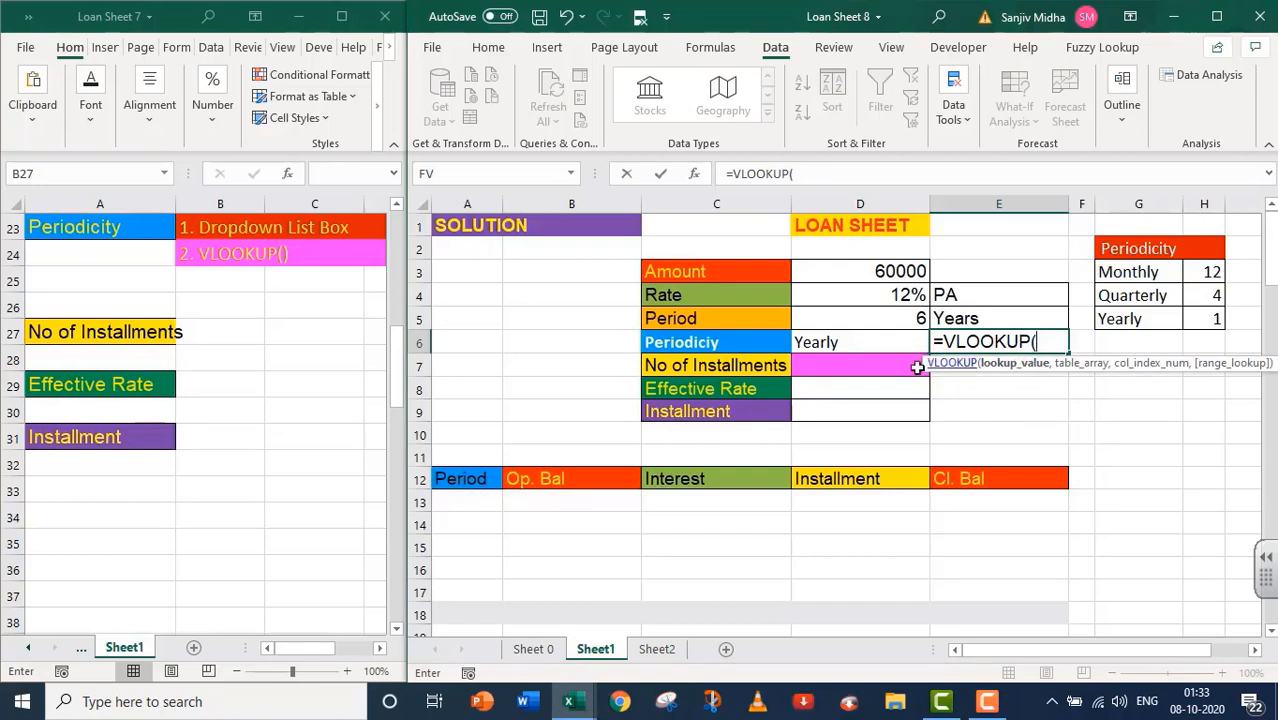
{"action": "left_click", "coordinate": [842, 344]}
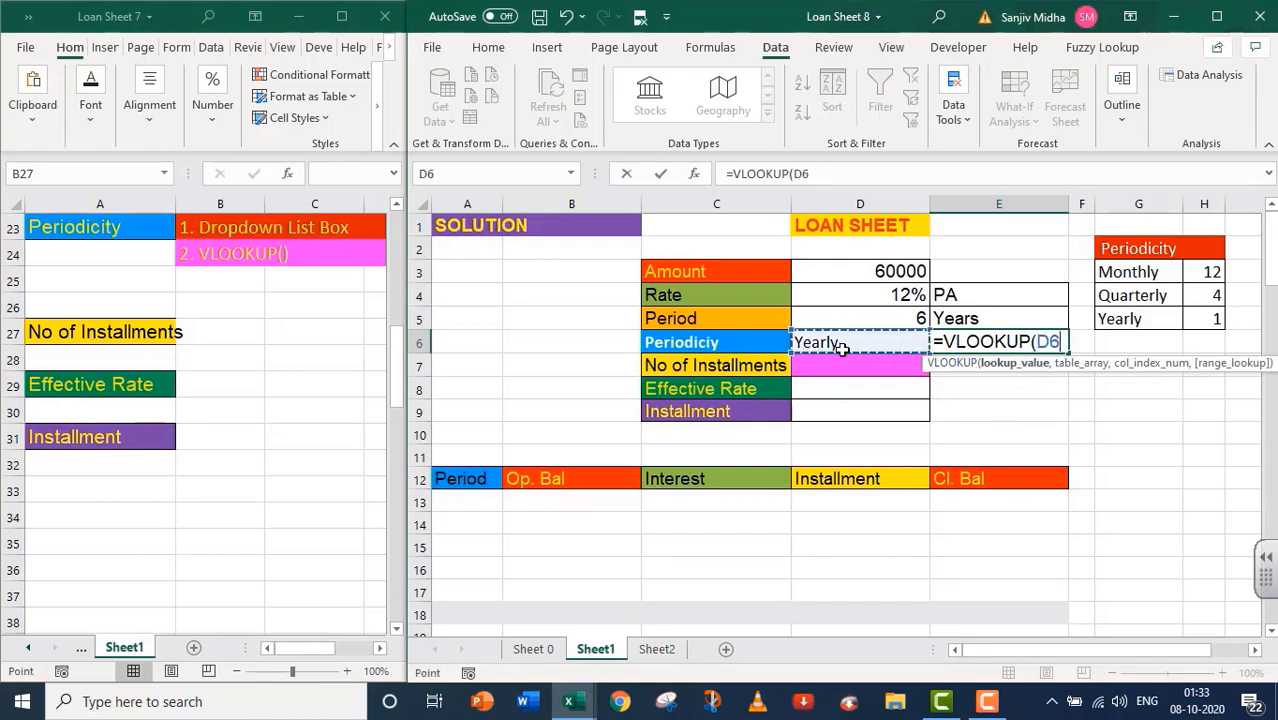
{"action": "type", "text": ","}
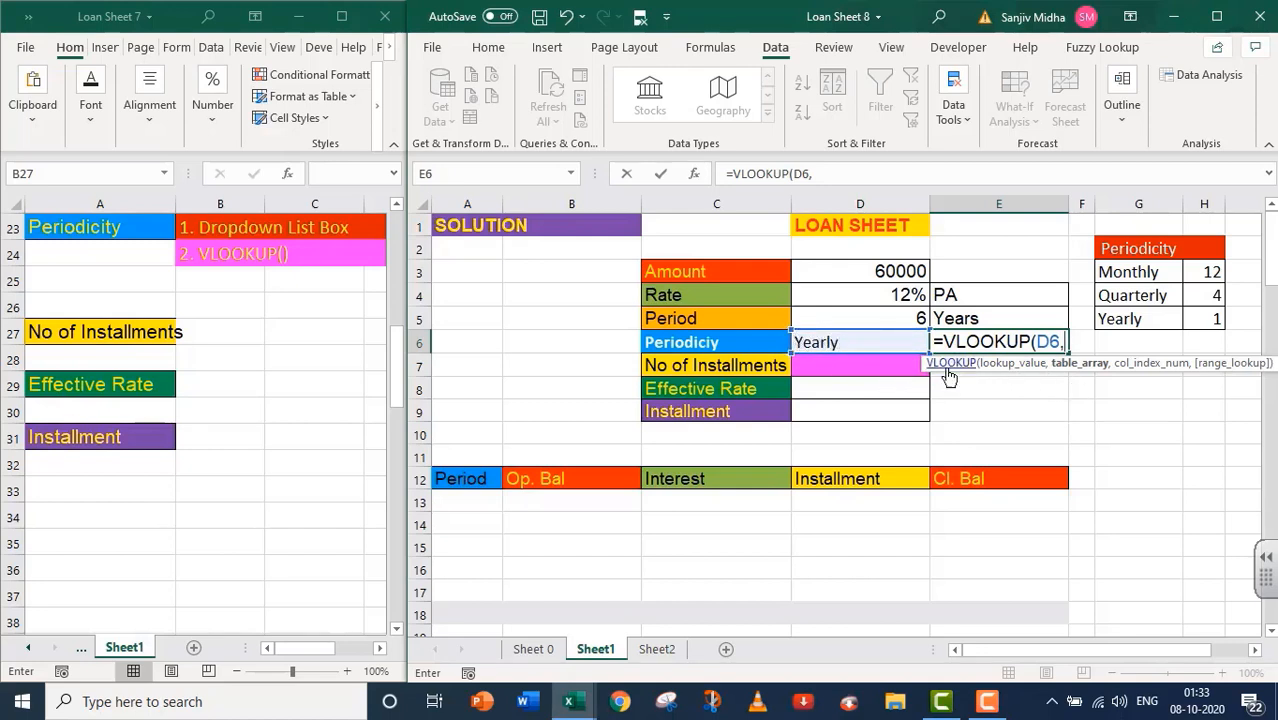
{"action": "left_click_drag", "start_coordinate": [1108, 270], "coordinate": [1205, 316]}
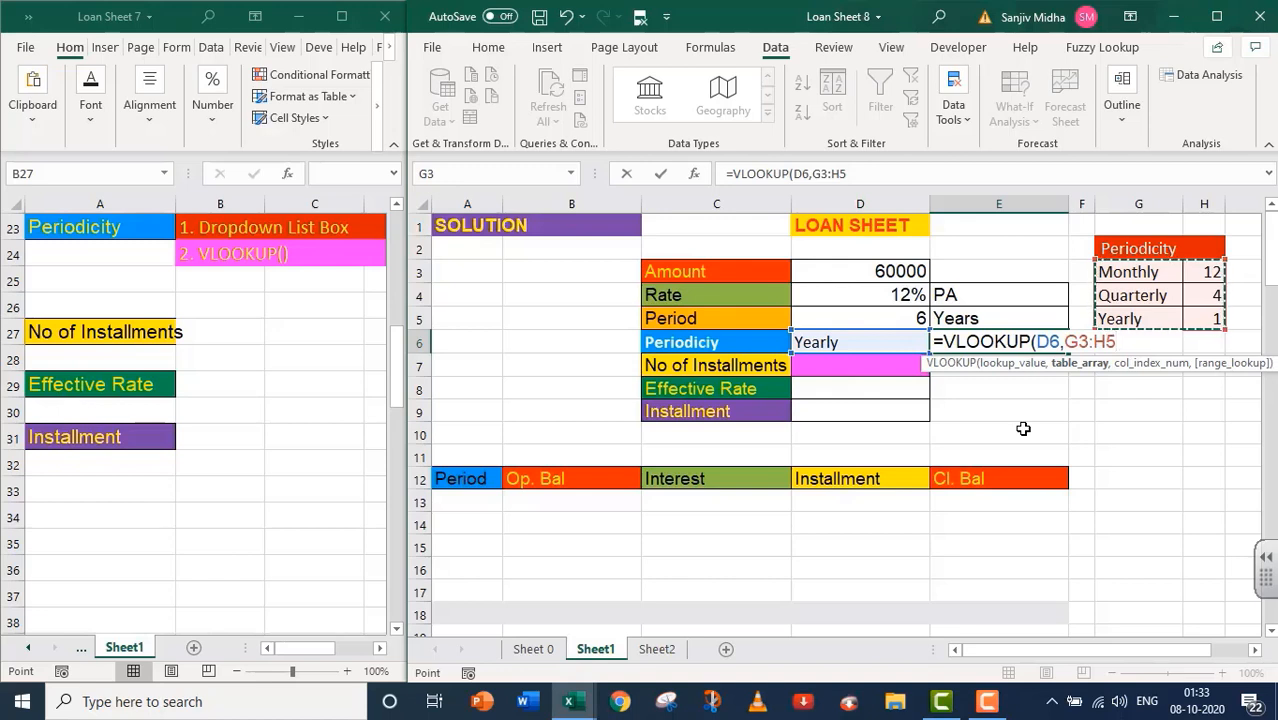
{"action": "type", "text": ","}
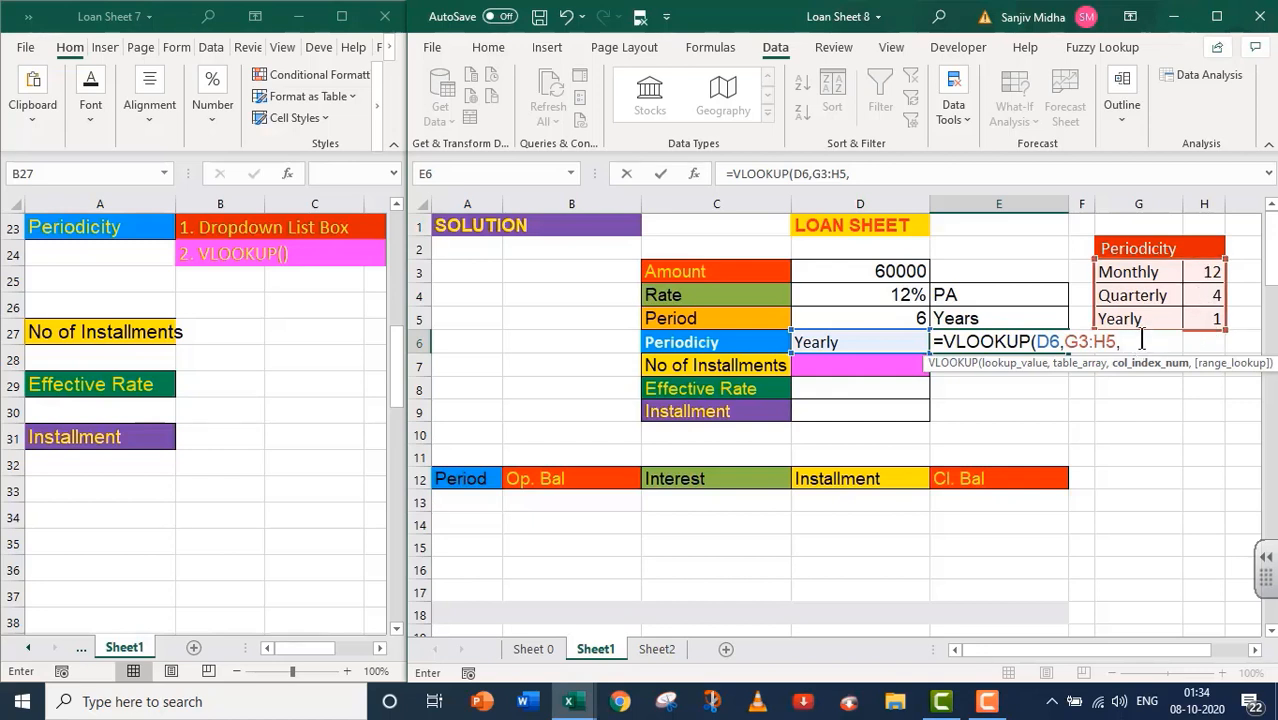
{"action": "type", "text": "2)"}
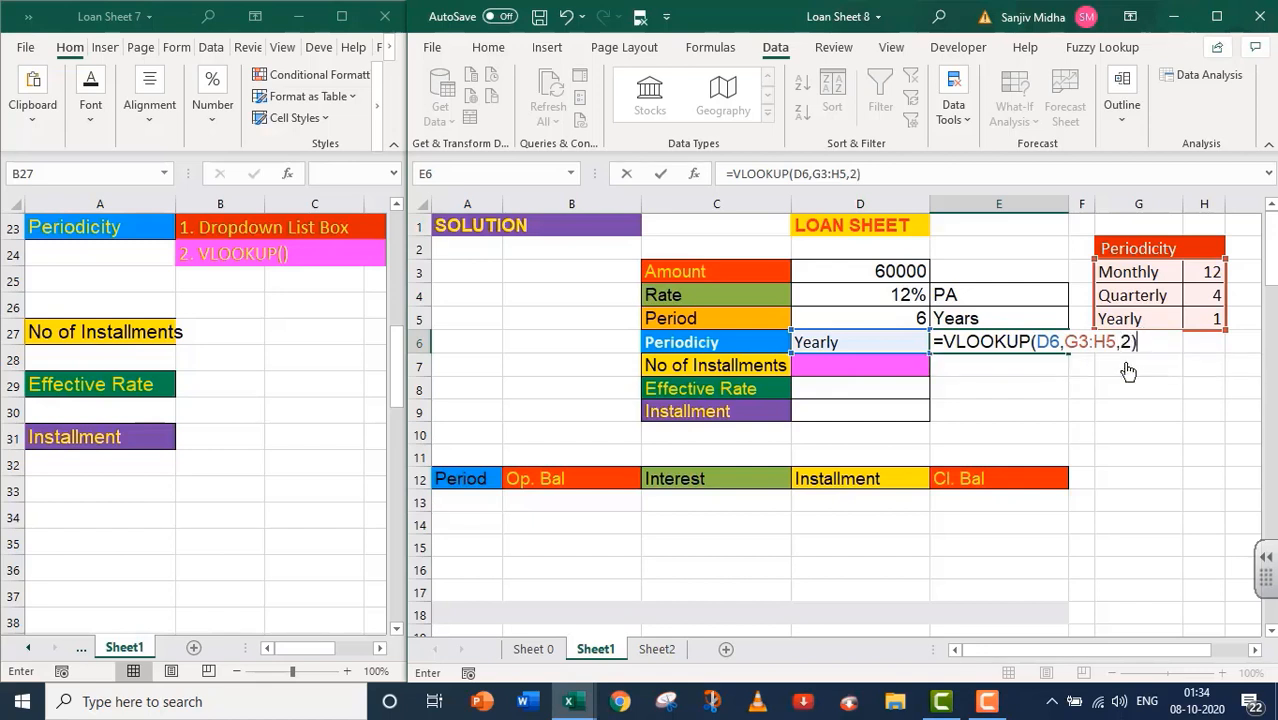
{"action": "key", "text": "Return"}
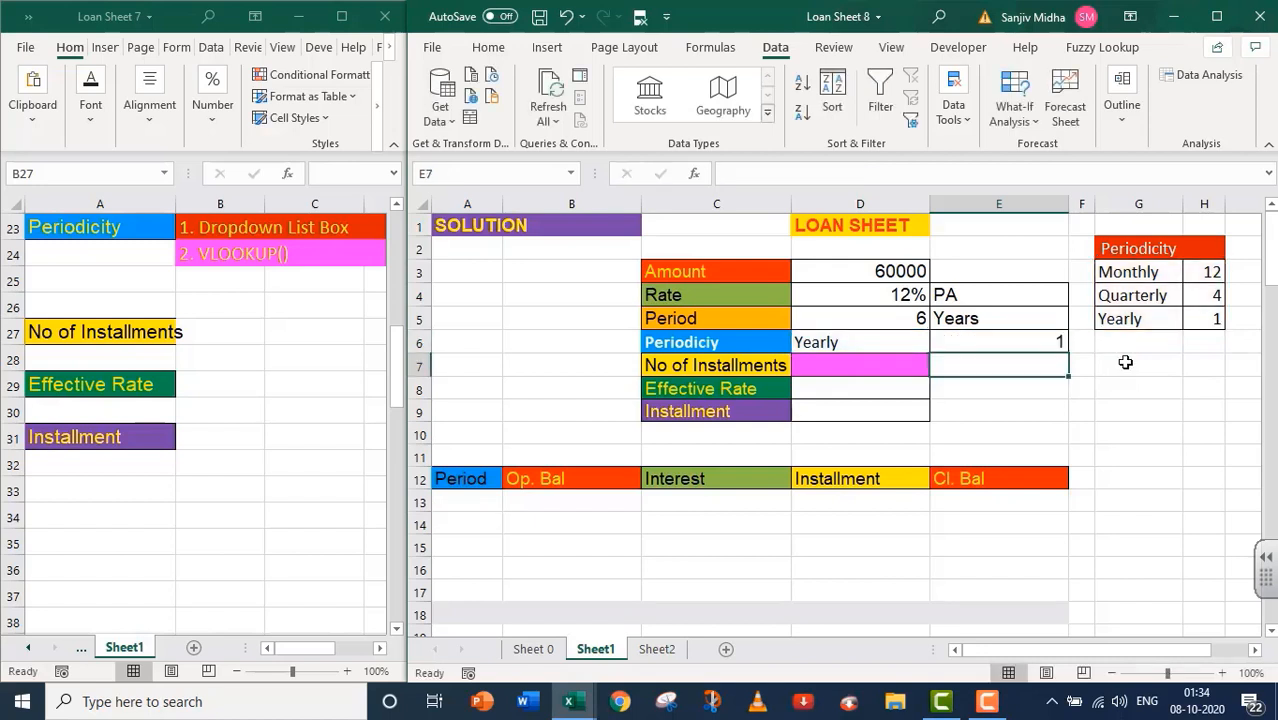
- Test the lookup by switching periodicity cell D6 to Monthly, Quarterly and back to Yearly
{"action": "left_click", "coordinate": [895, 338]}
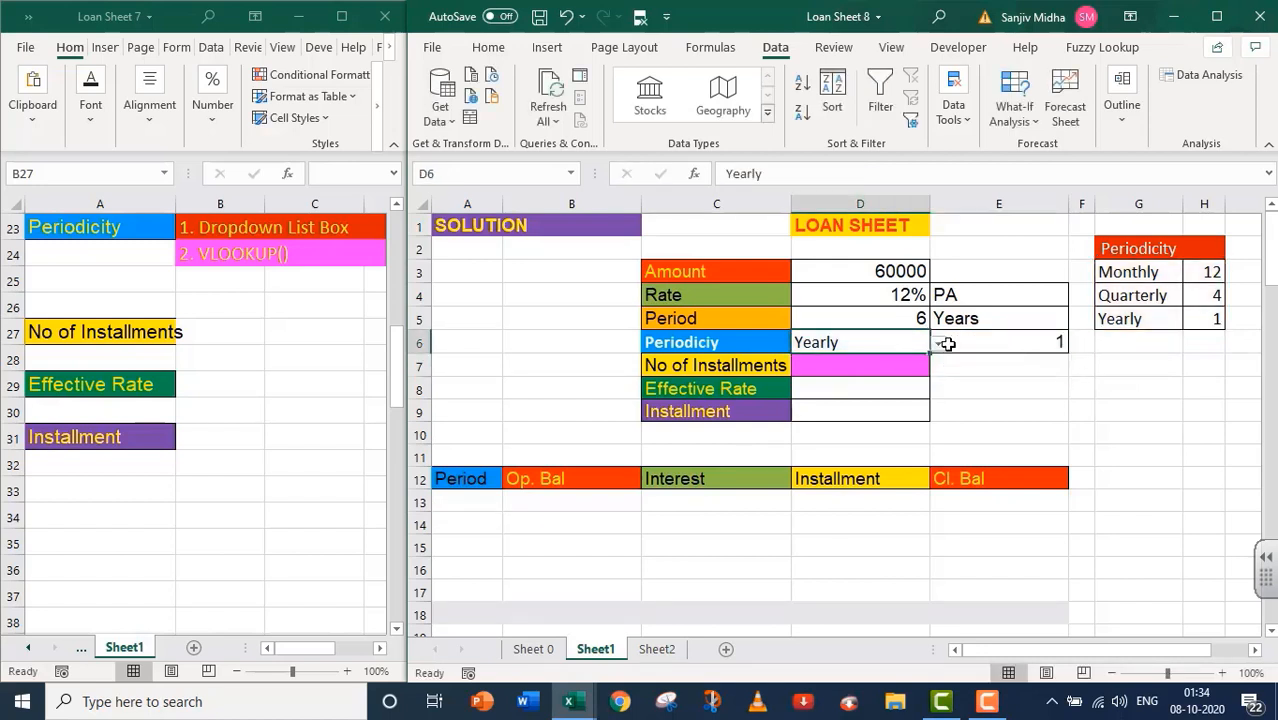
{"action": "left_click", "coordinate": [939, 345]}
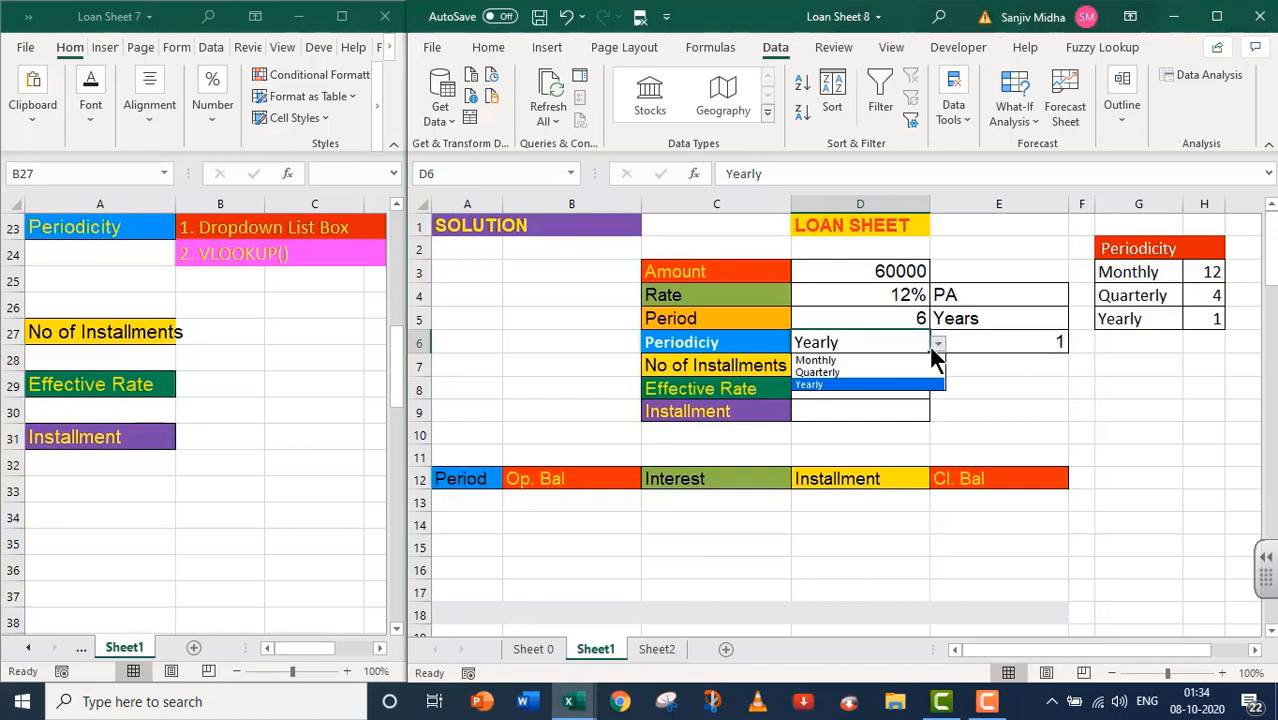
{"action": "left_click", "coordinate": [906, 360]}
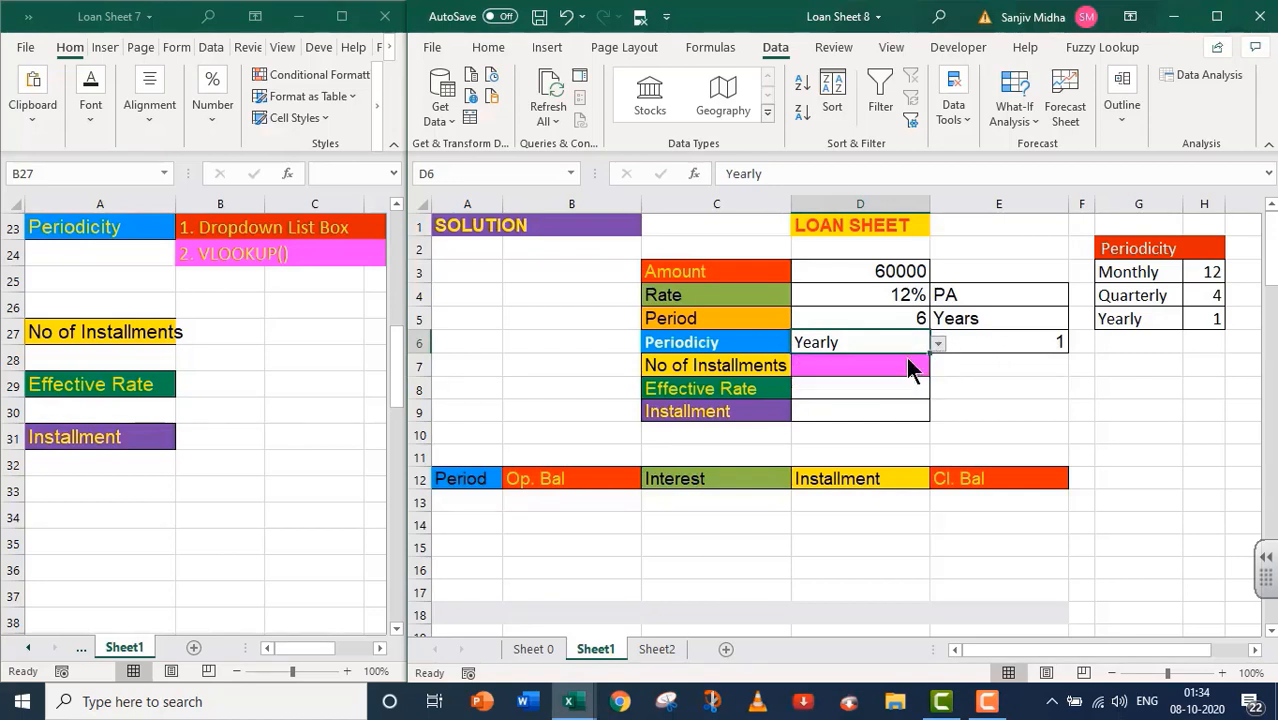
{"action": "left_click", "coordinate": [938, 344]}
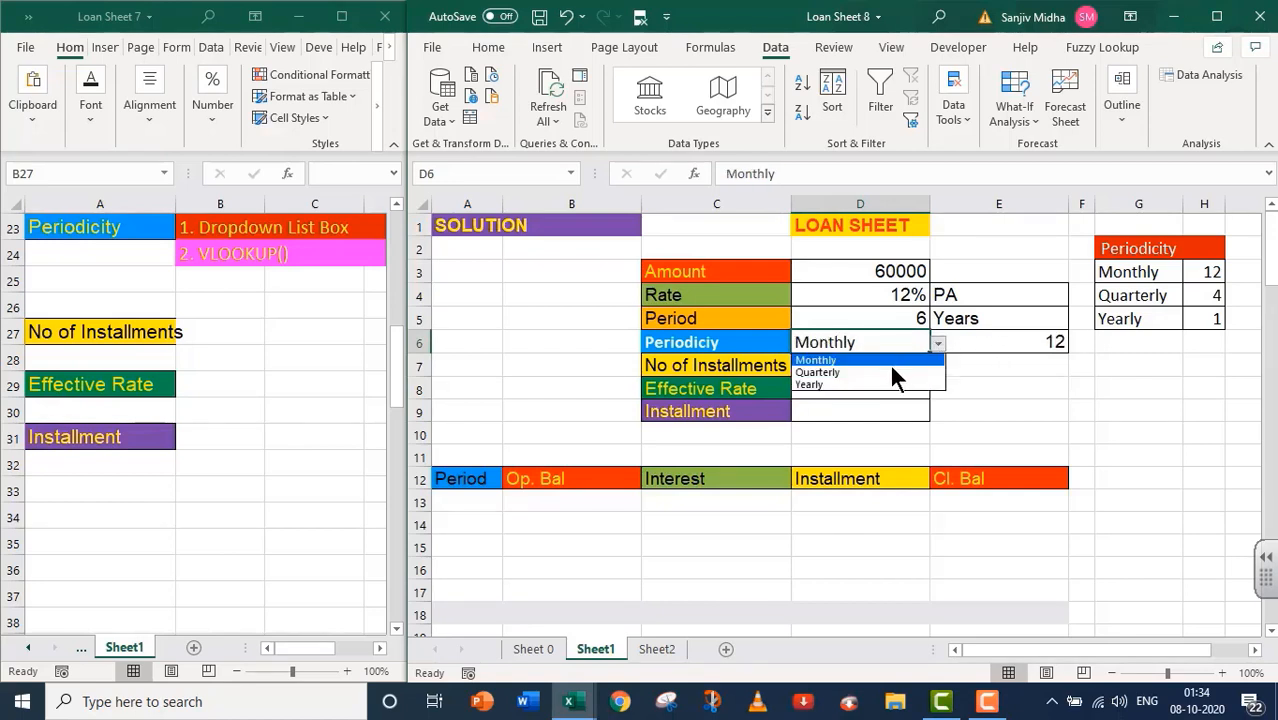
{"action": "left_click", "coordinate": [884, 373]}
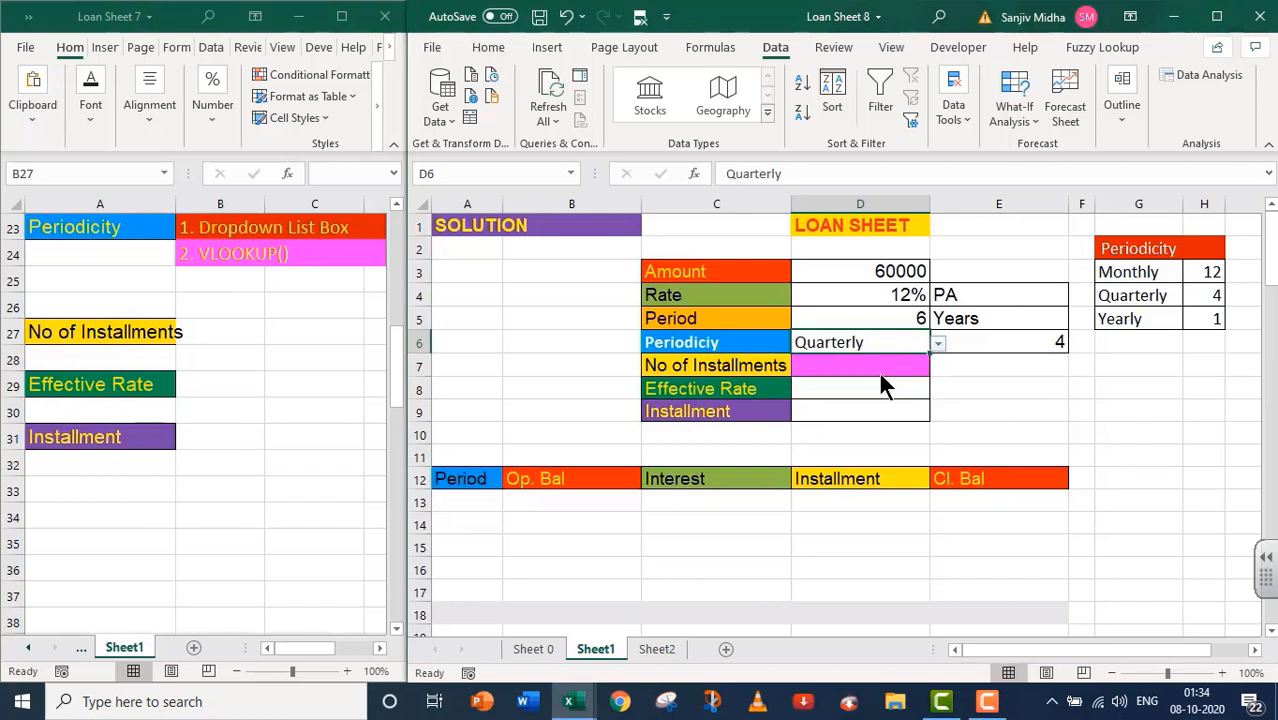
{"action": "left_click", "coordinate": [938, 343]}
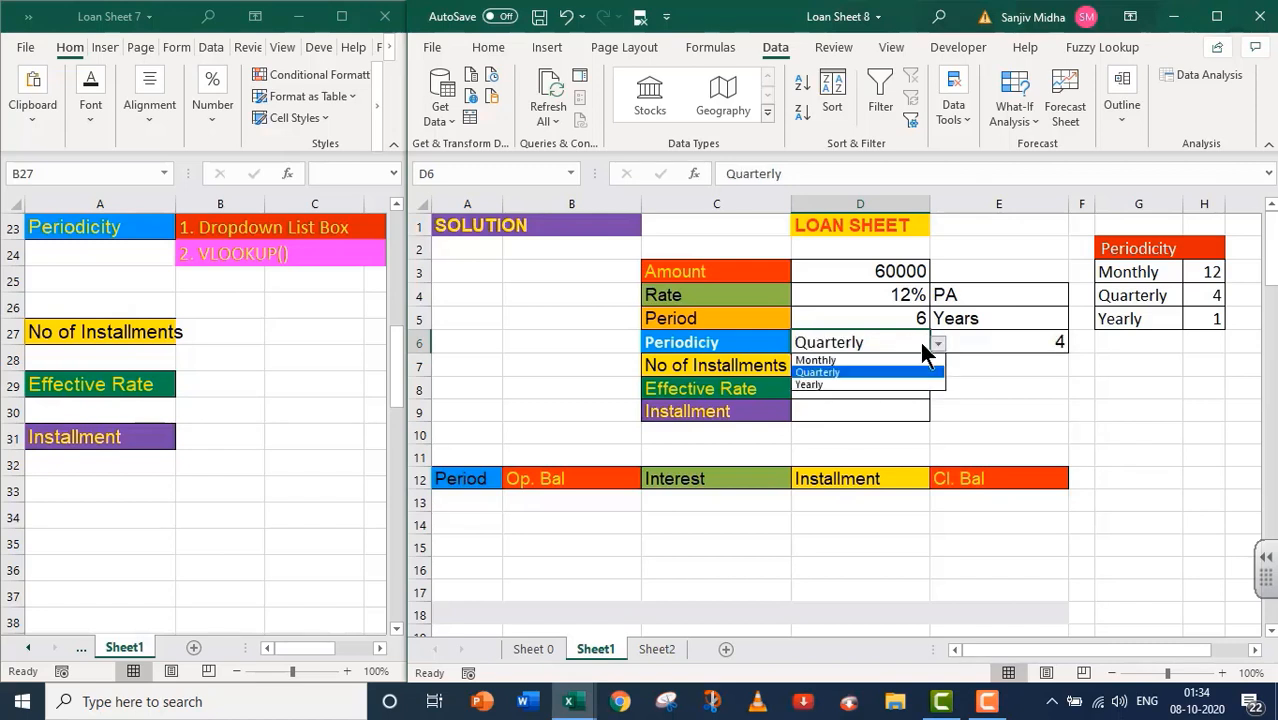
{"action": "left_click", "coordinate": [879, 385]}
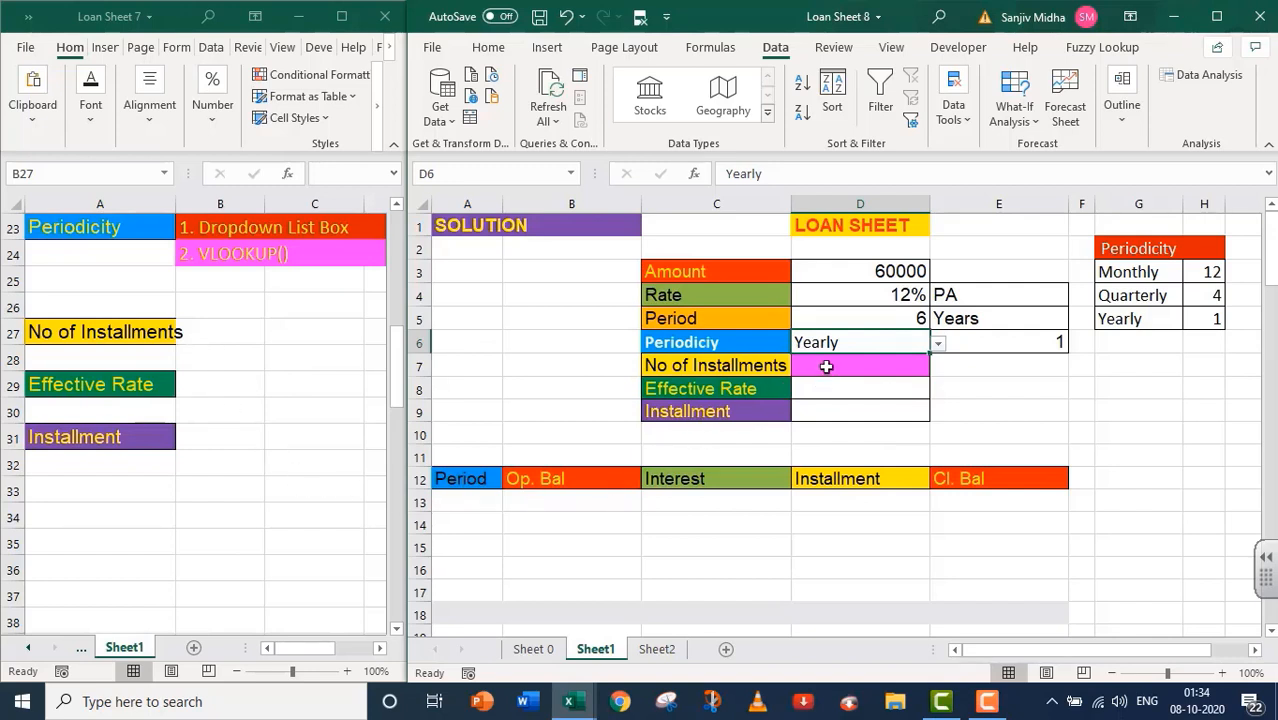
- In the Loan Sheet 7 workbook, note the text D5*E6 beside No of Installments in B27
{"action": "left_click", "coordinate": [214, 333]}
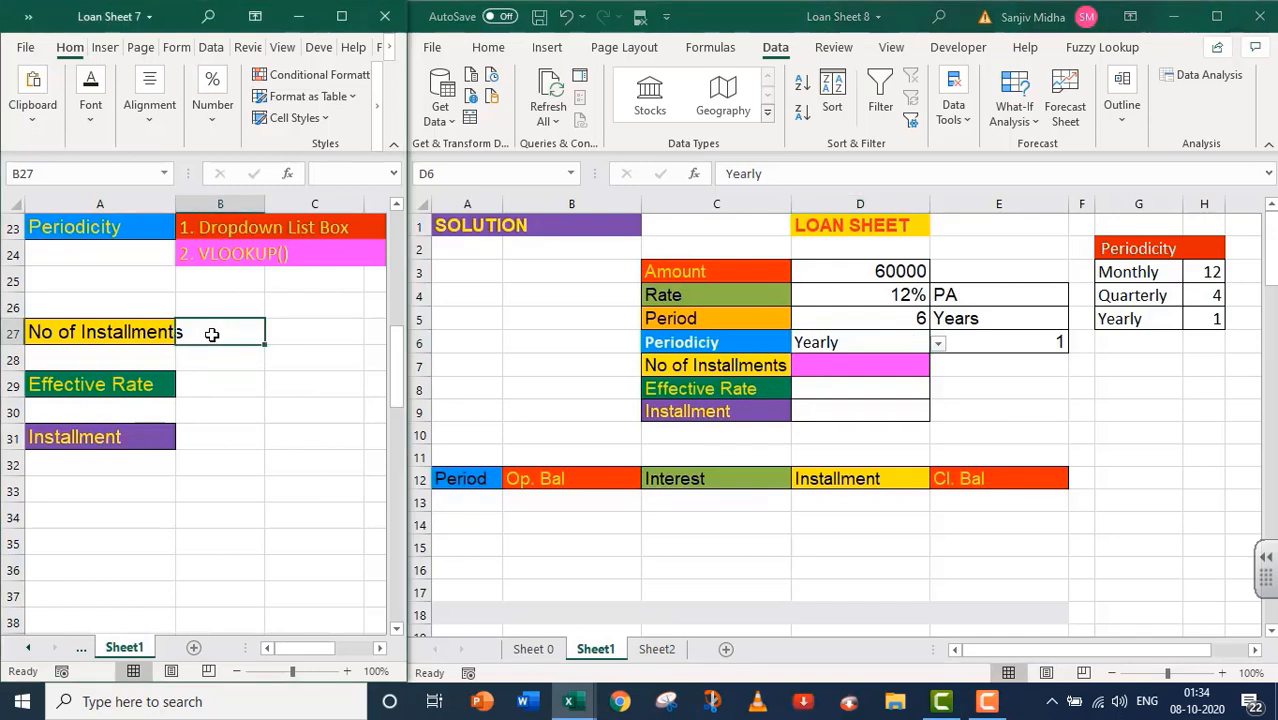
{"action": "type", "text": "D5*"}
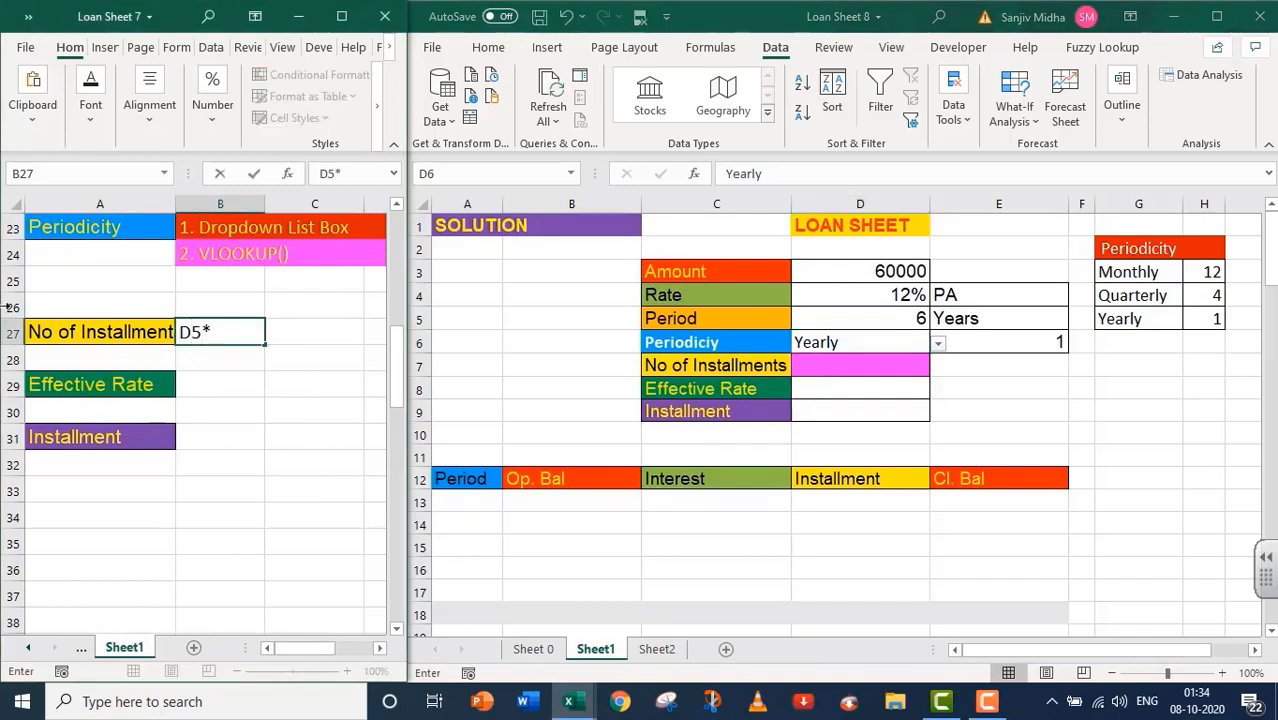
{"action": "type", "text": "E6"}
- In the Loan Sheet 8 workbook, calculate No of Installments in D7 with the formula =D5*E6
{"action": "left_click", "coordinate": [811, 366]}
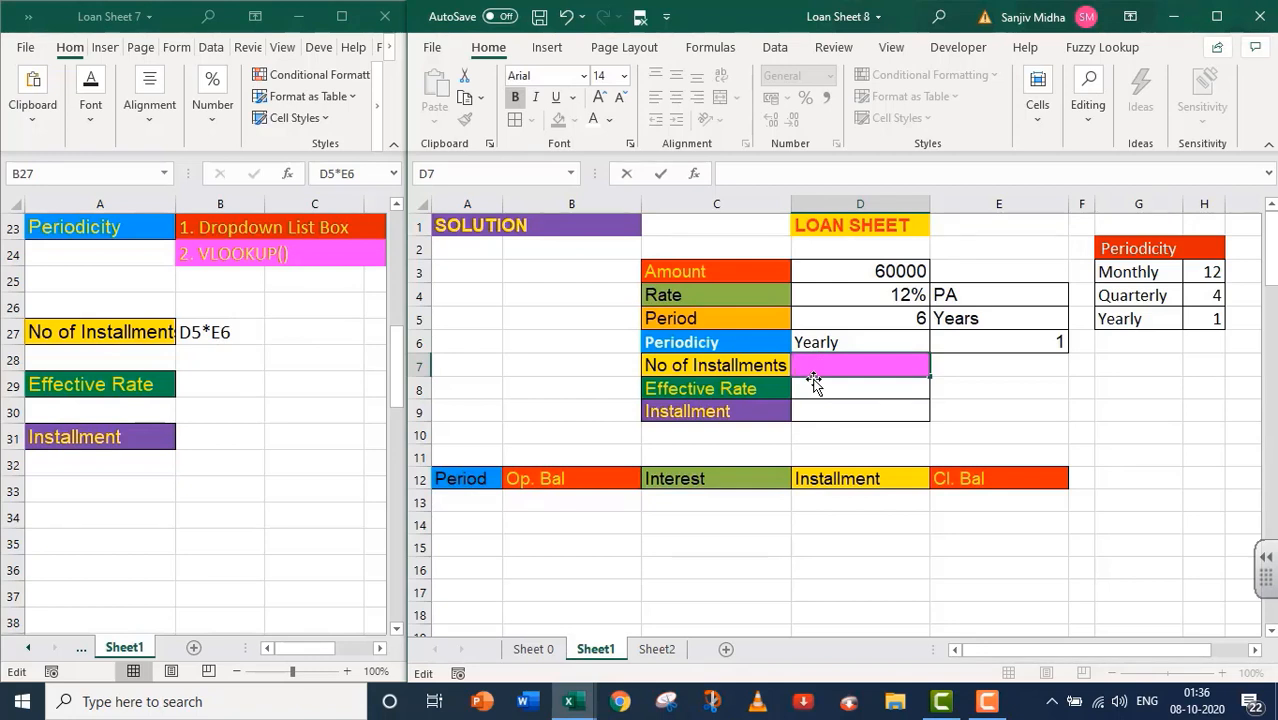
{"action": "type", "text": "="}
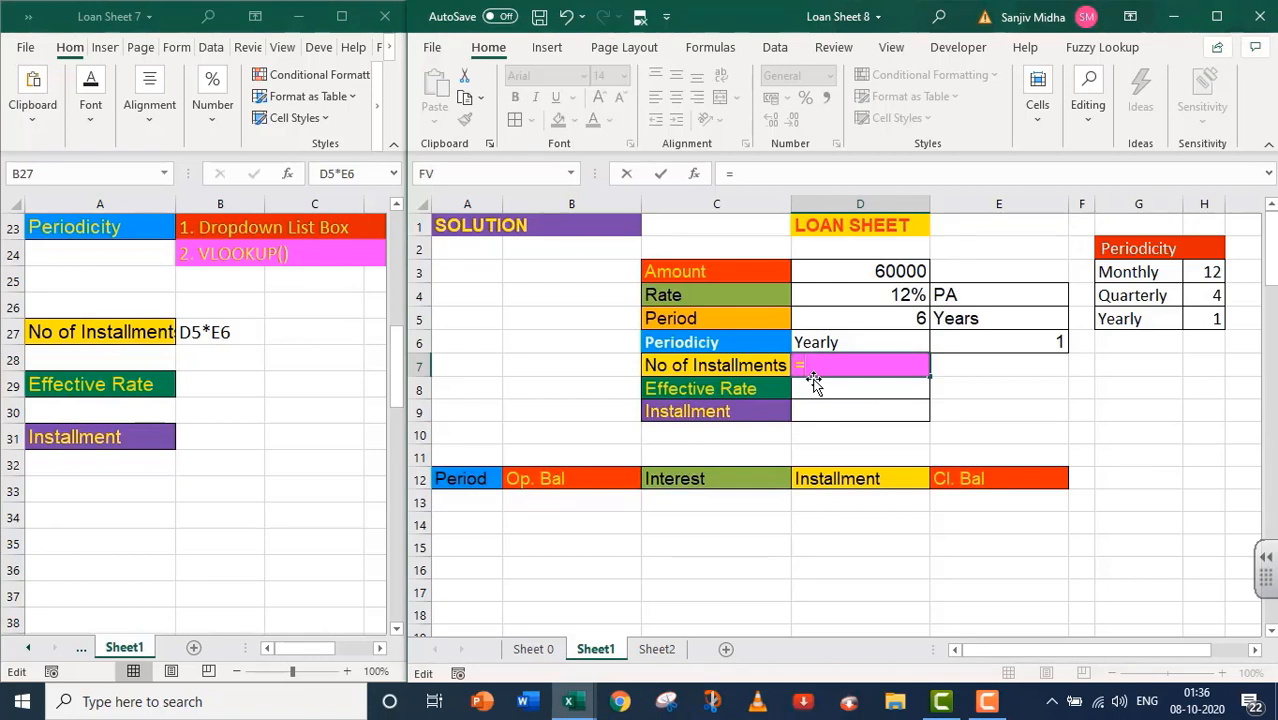
{"action": "left_click", "coordinate": [913, 318]}
{"action": "type", "text": "*"}
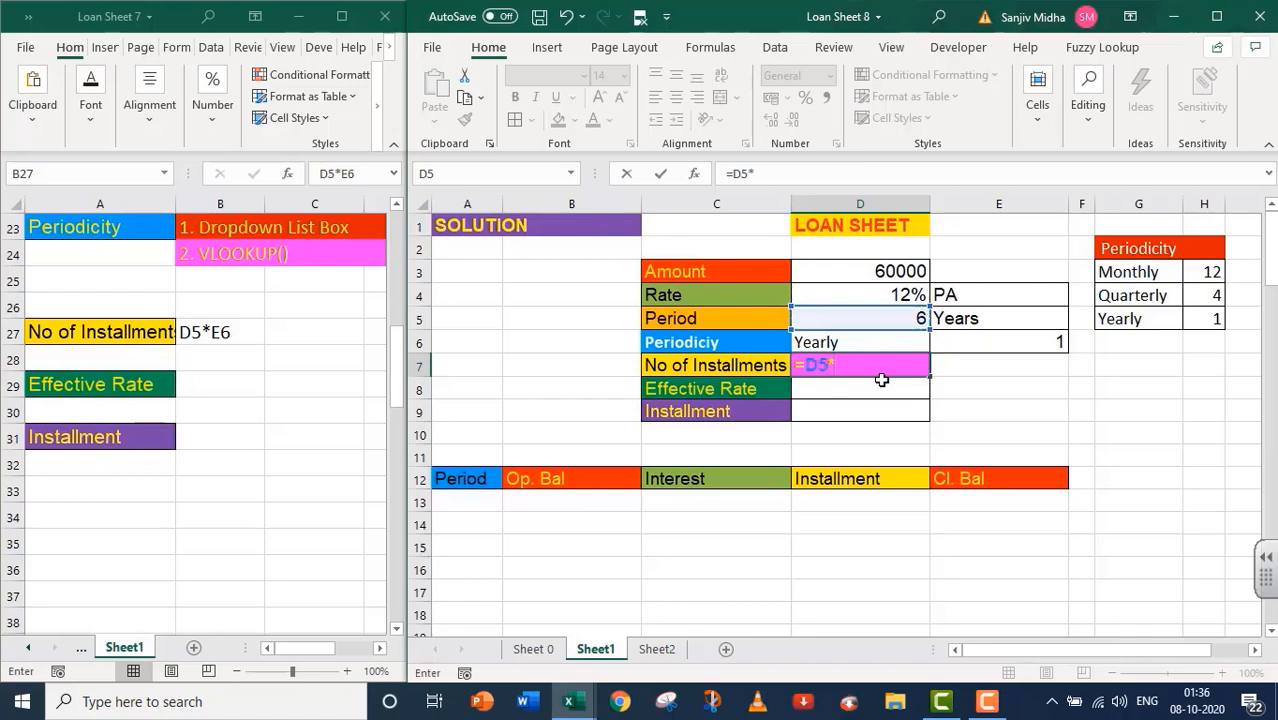
{"action": "left_click", "coordinate": [1010, 342]}
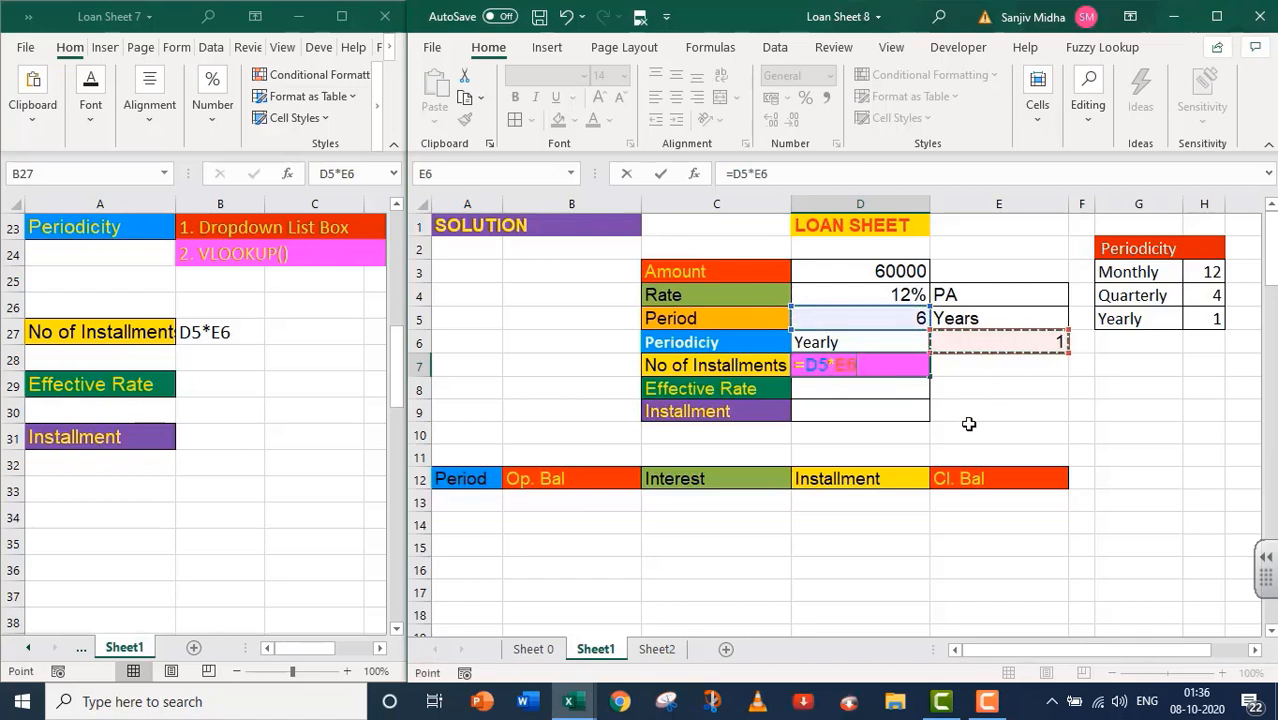
{"action": "key", "text": "Return"}
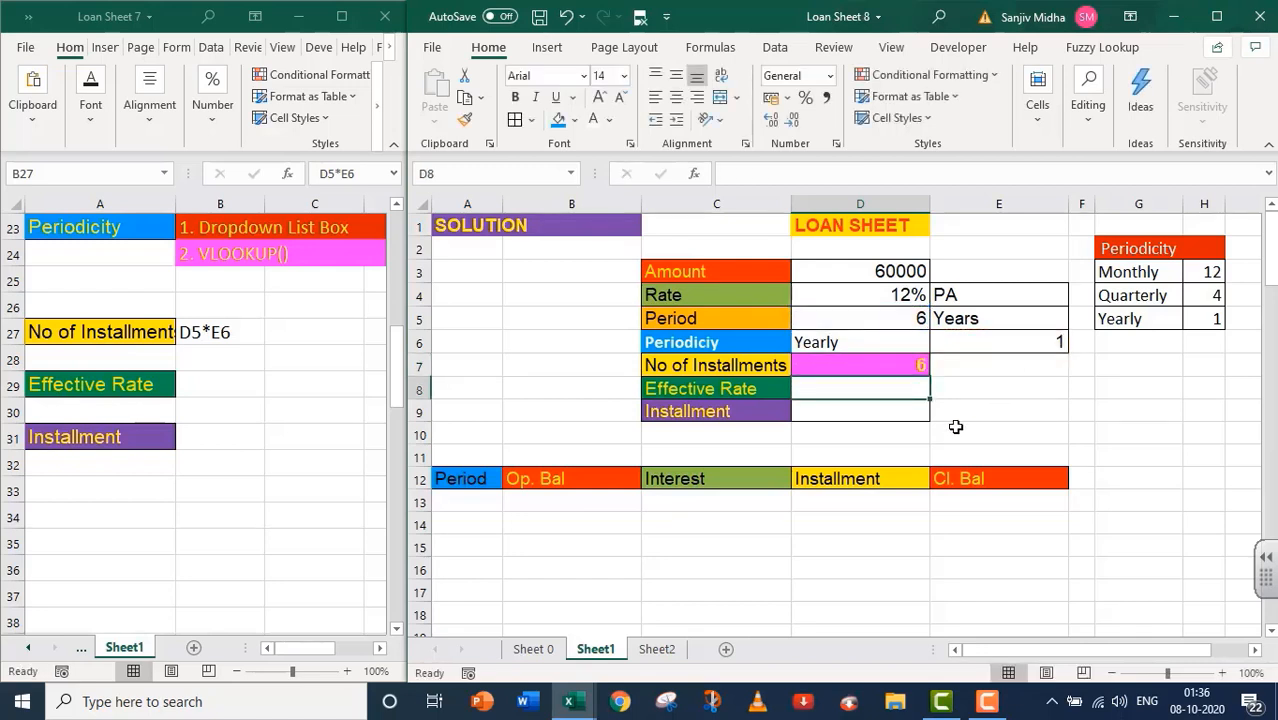
- Switch periodicity cell D6 to Quarterly and finally to Monthly to test the No of Installments formula
{"action": "left_click", "coordinate": [891, 342]}
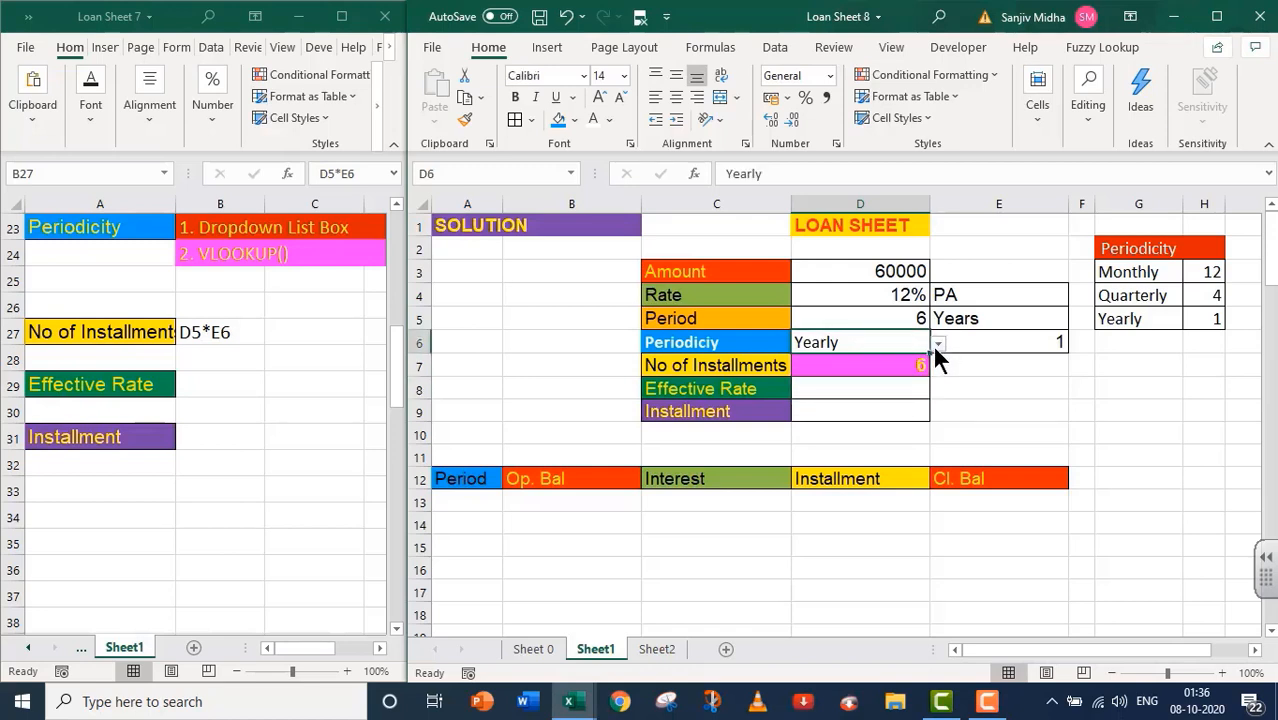
{"action": "left_click", "coordinate": [939, 346]}
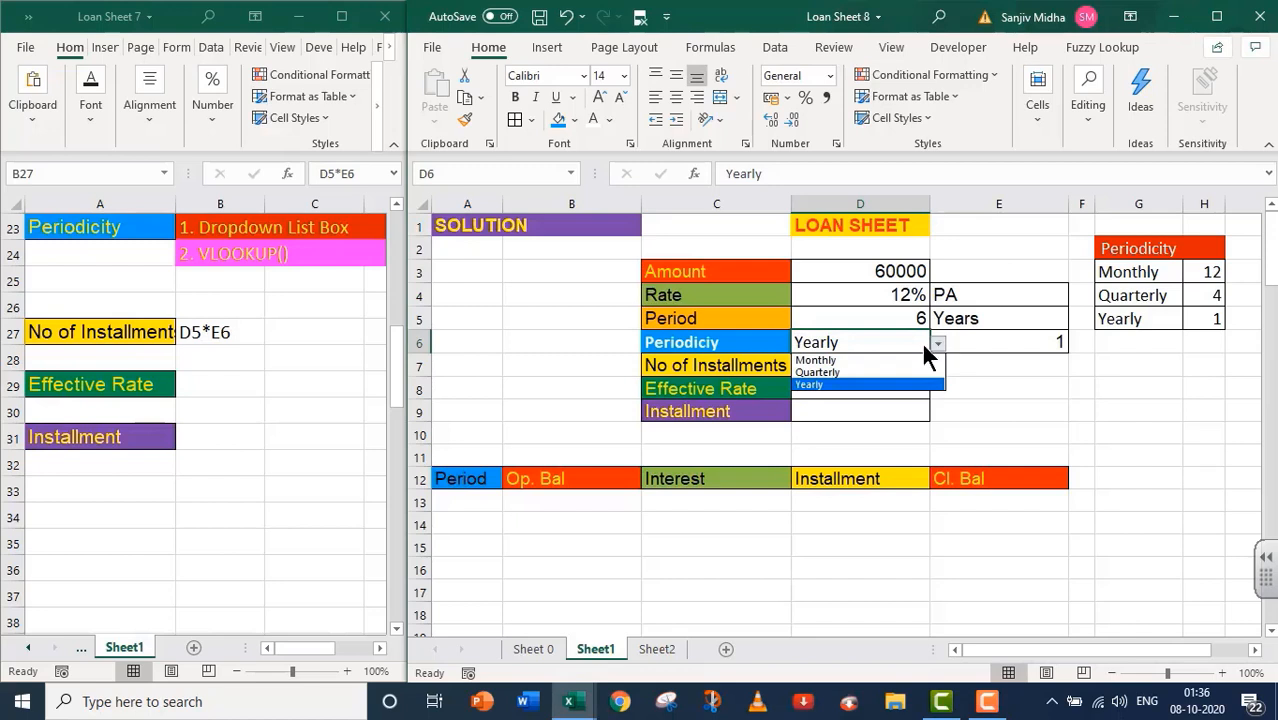
{"action": "left_click", "coordinate": [880, 374]}
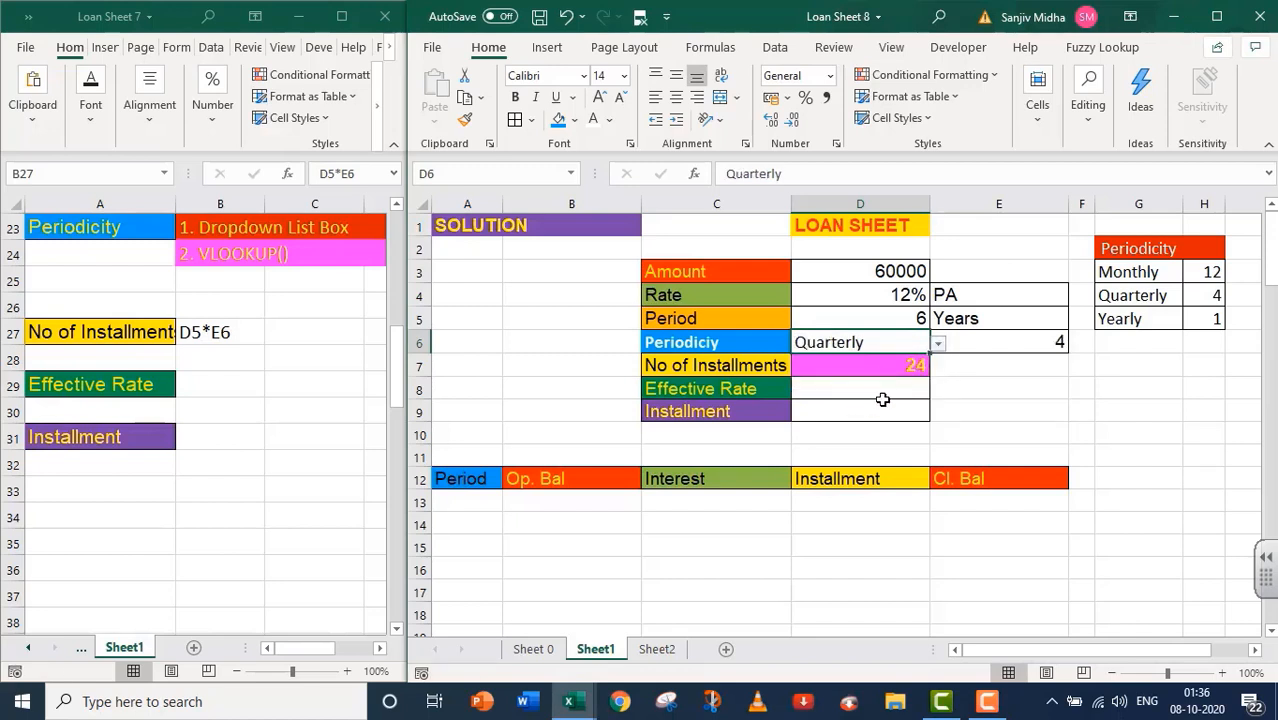
{"action": "left_click", "coordinate": [939, 345]}
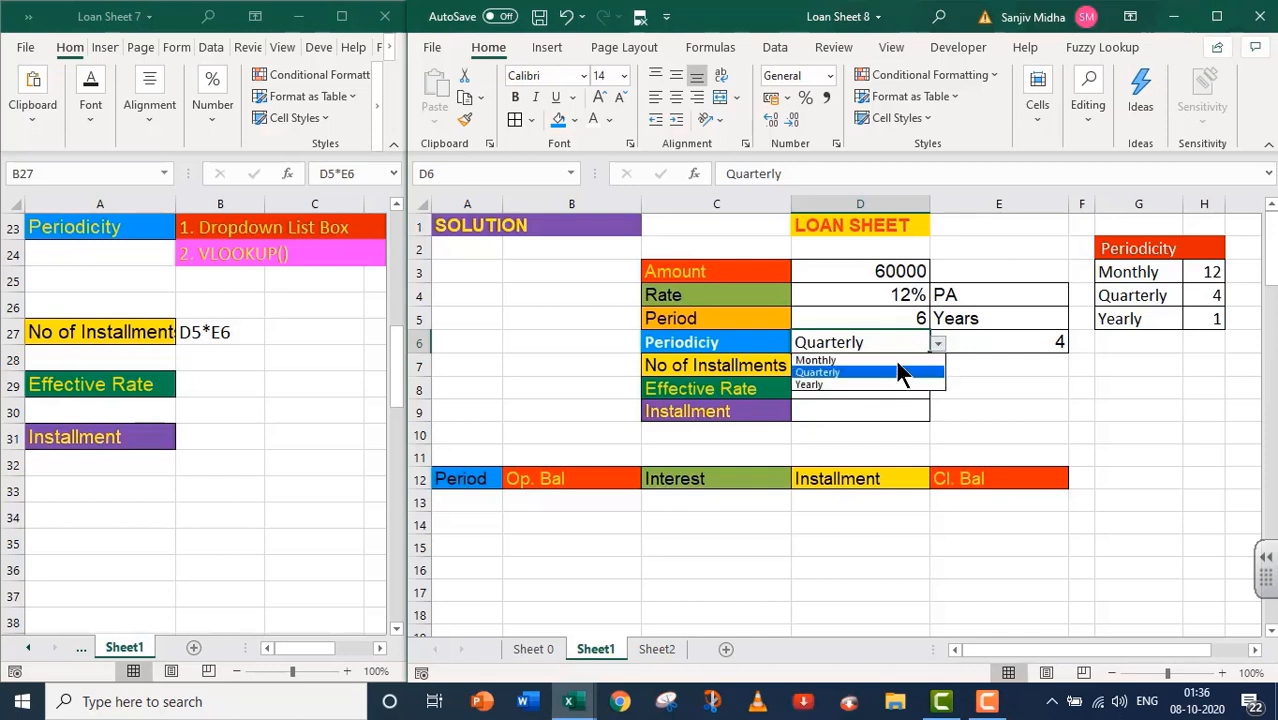
{"action": "left_click", "coordinate": [896, 360]}
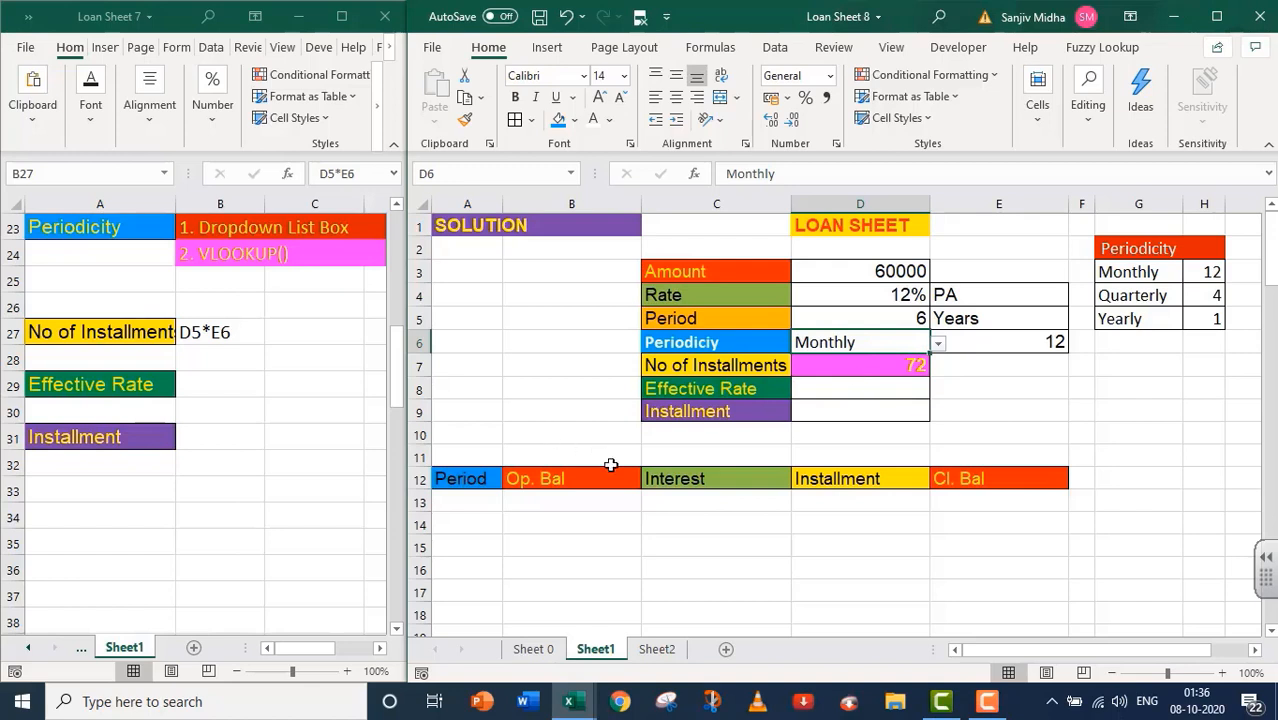
- In the Loan Sheet 7 workbook, note the text D4/E6 beside Effective Rate in B29
{"action": "left_click", "coordinate": [204, 385]}
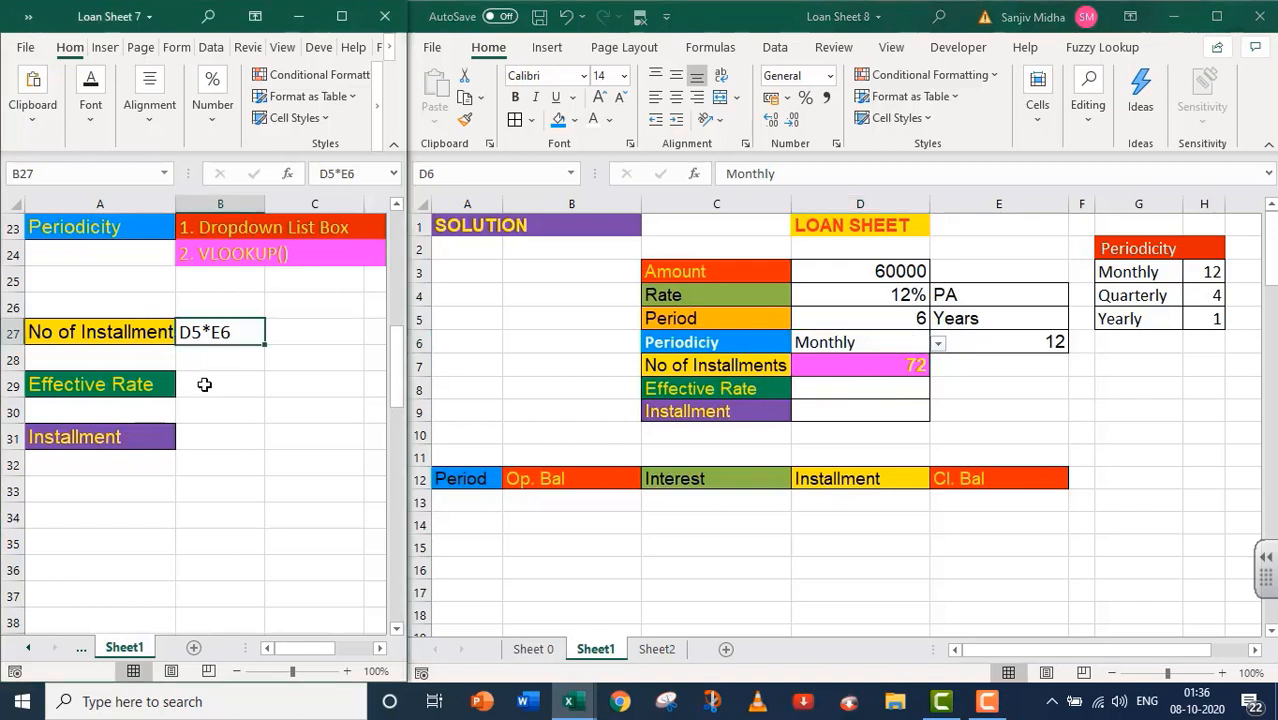
{"action": "left_click", "coordinate": [204, 385]}
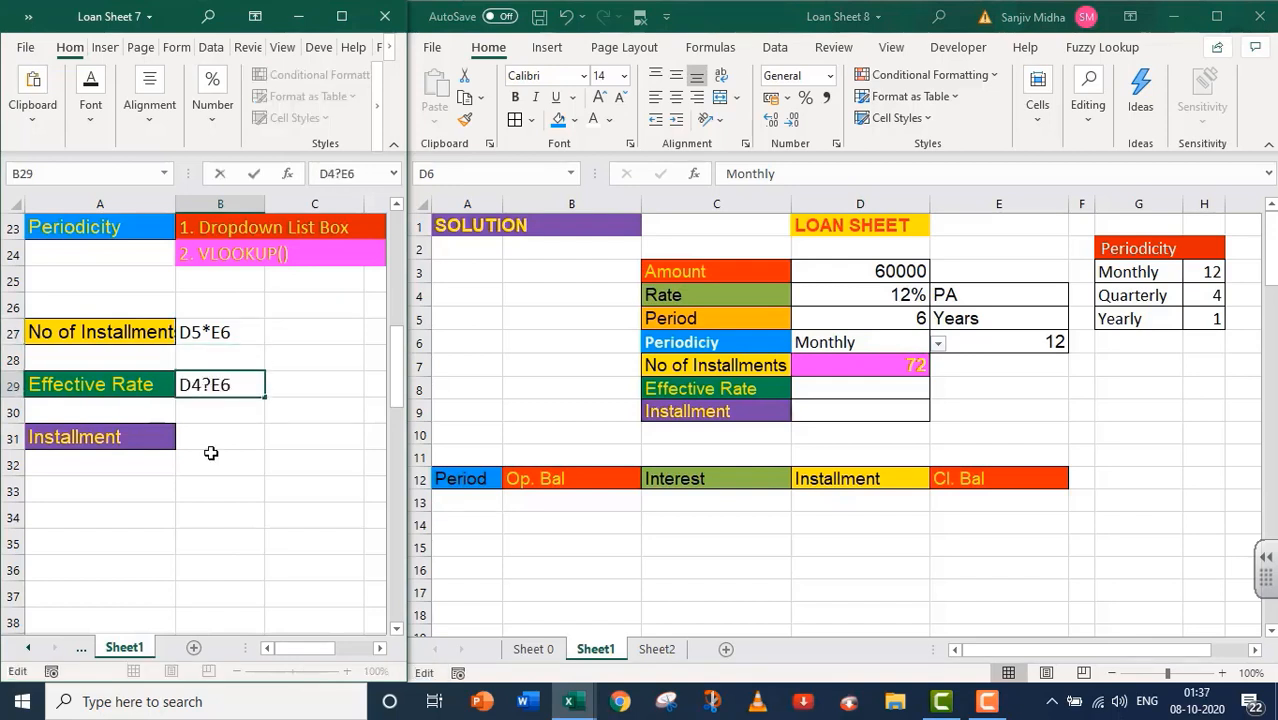
{"action": "key", "text": "BackSpace"}
{"action": "type", "text": "/E6"}
- In the Loan Sheet 8 workbook, calculate Effective Rate in D8 with the formula =D4/E6
{"action": "left_click", "coordinate": [814, 388]}
{"action": "type", "text": "="}
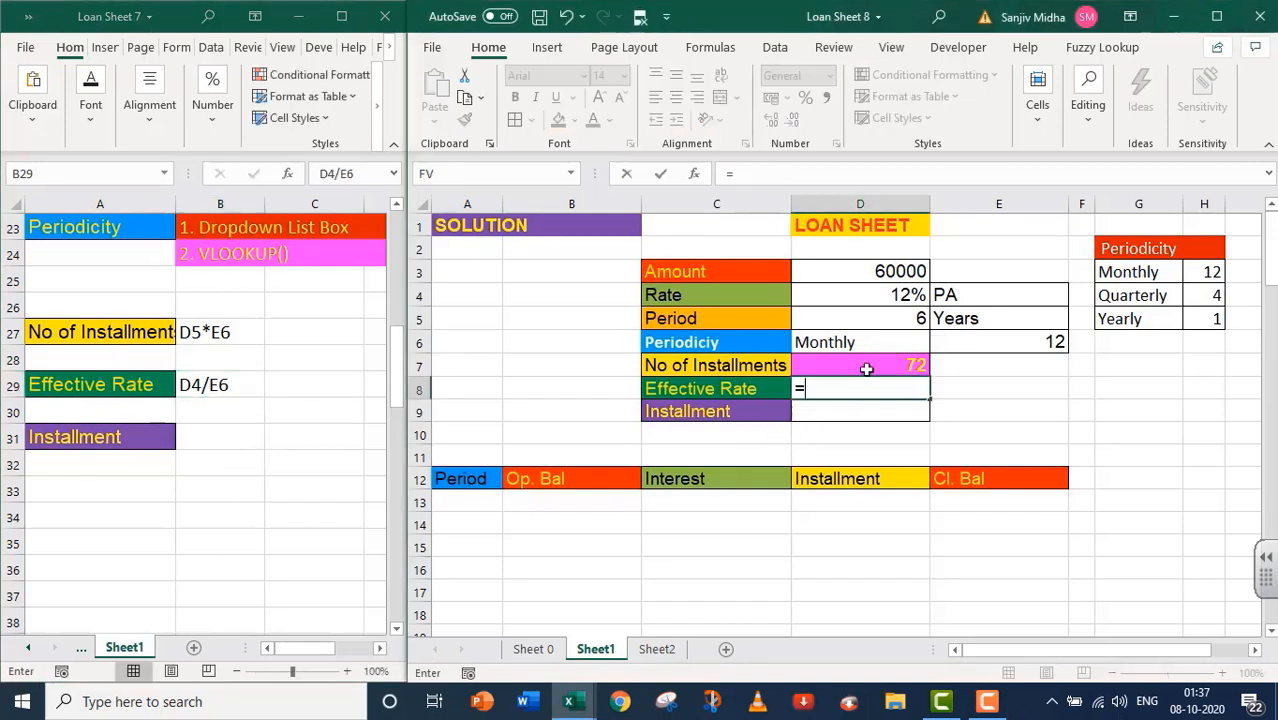
{"action": "left_click", "coordinate": [880, 295]}
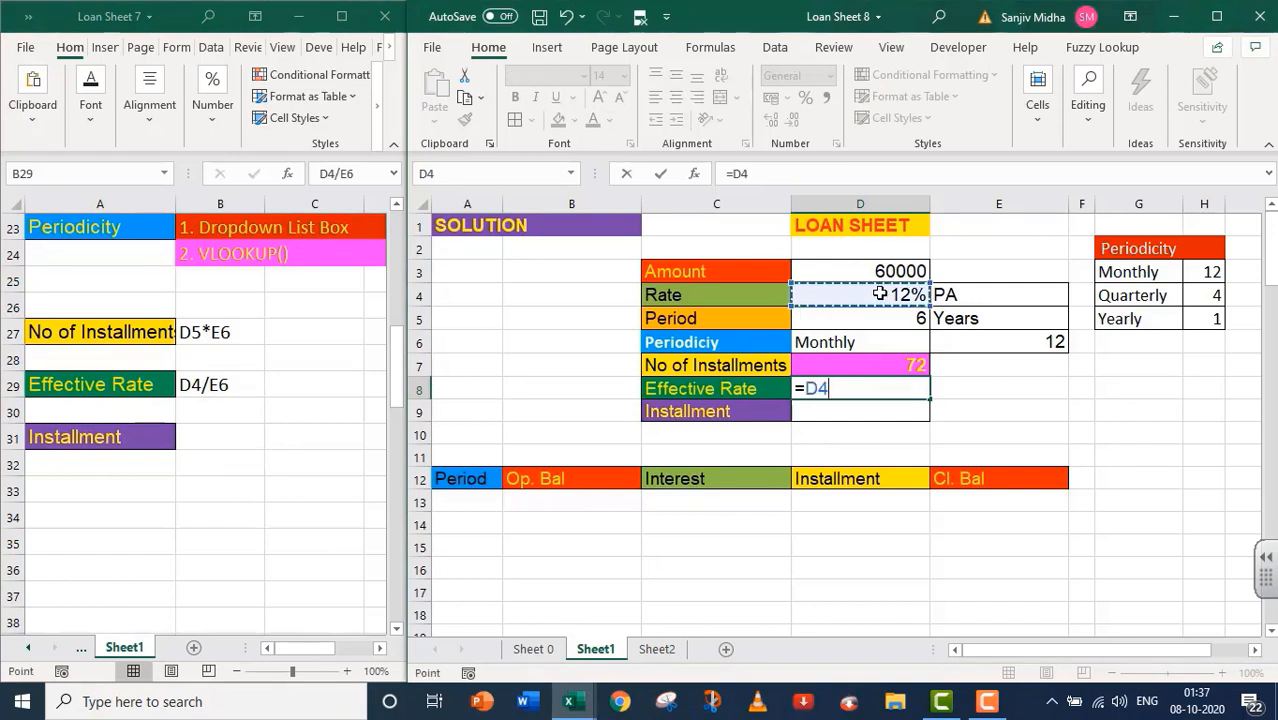
{"action": "type", "text": "/"}
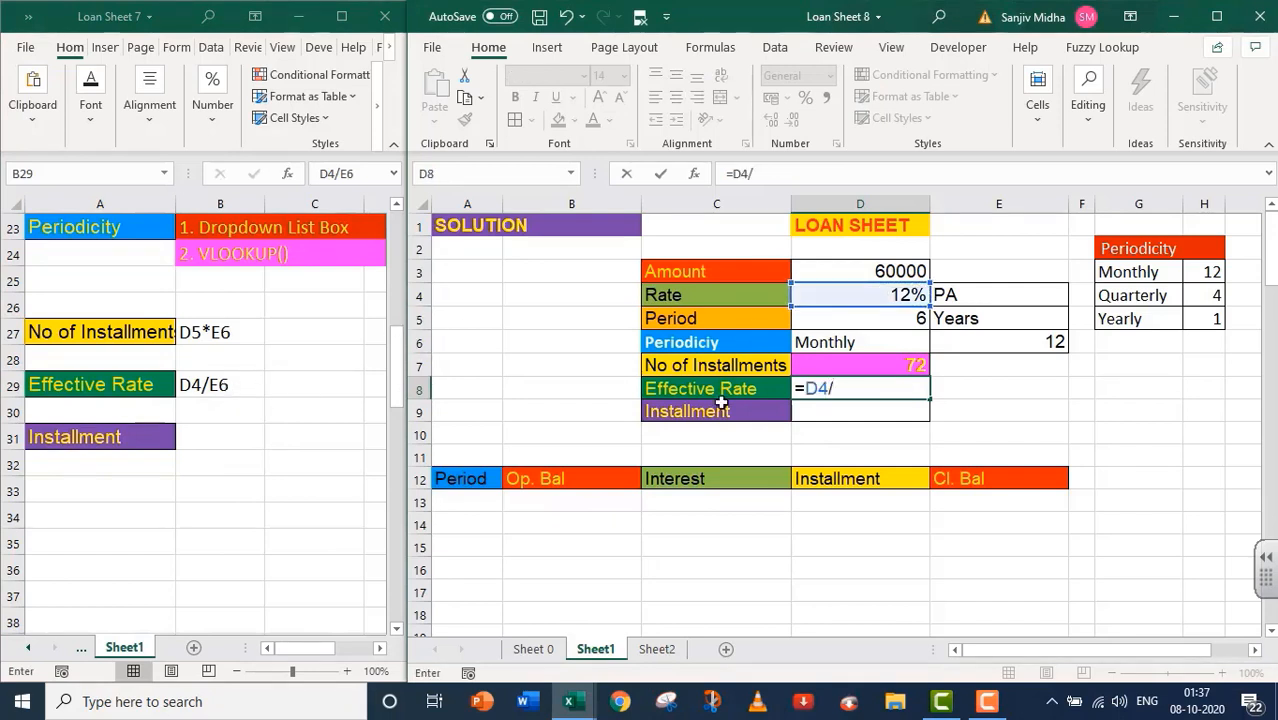
{"action": "left_click", "coordinate": [1039, 344]}
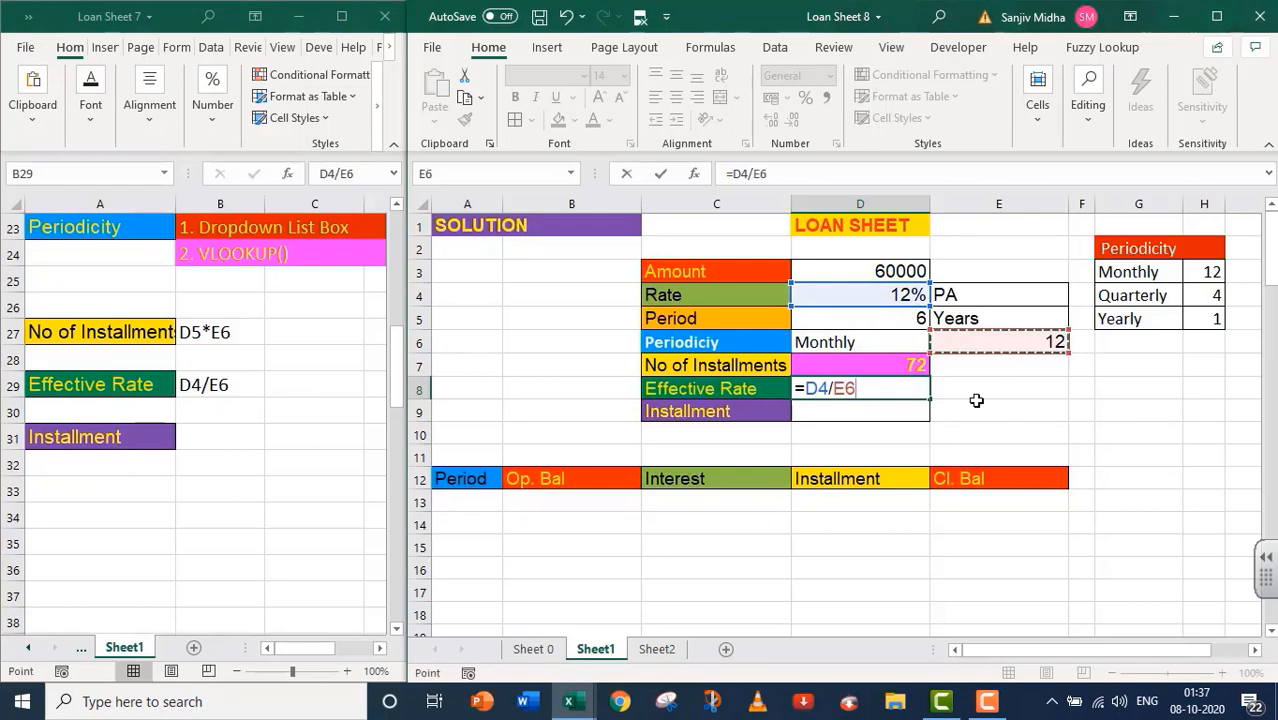
{"action": "key", "text": "Return"}
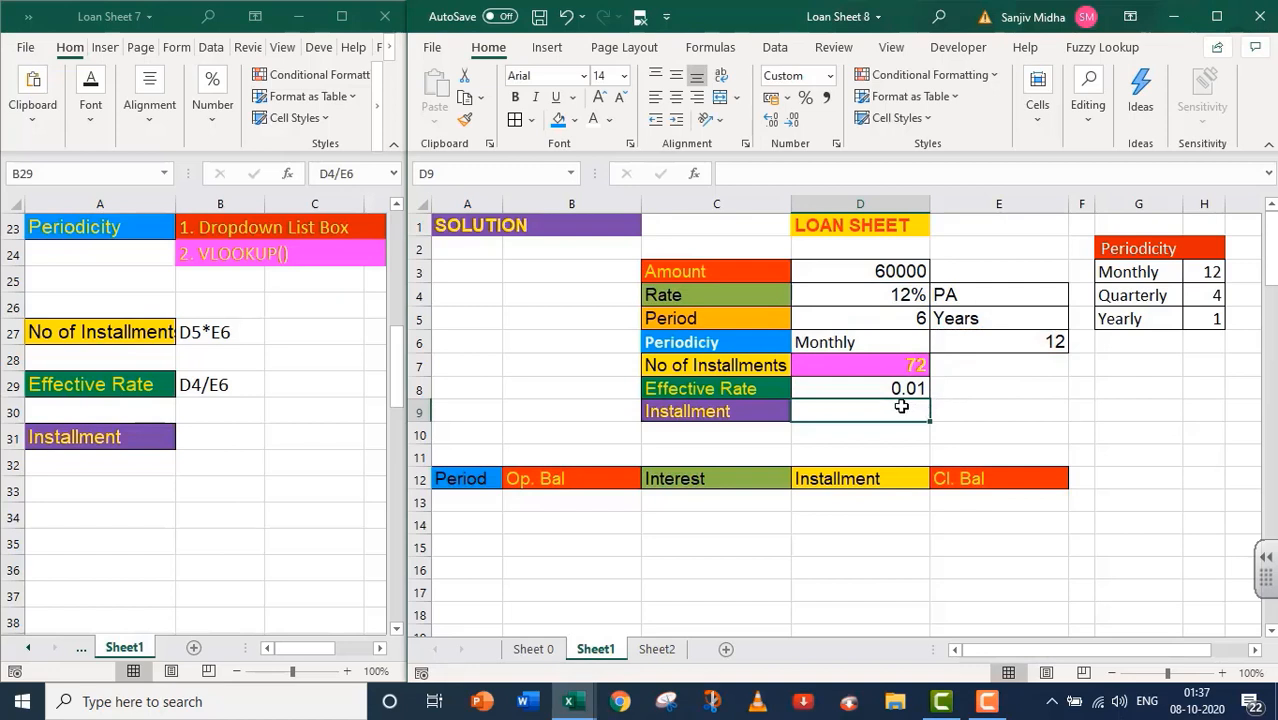
- Switch periodicity cell D6 to Quarterly and finally to Yearly to test the Effective Rate formula
{"action": "left_click", "coordinate": [908, 389]}
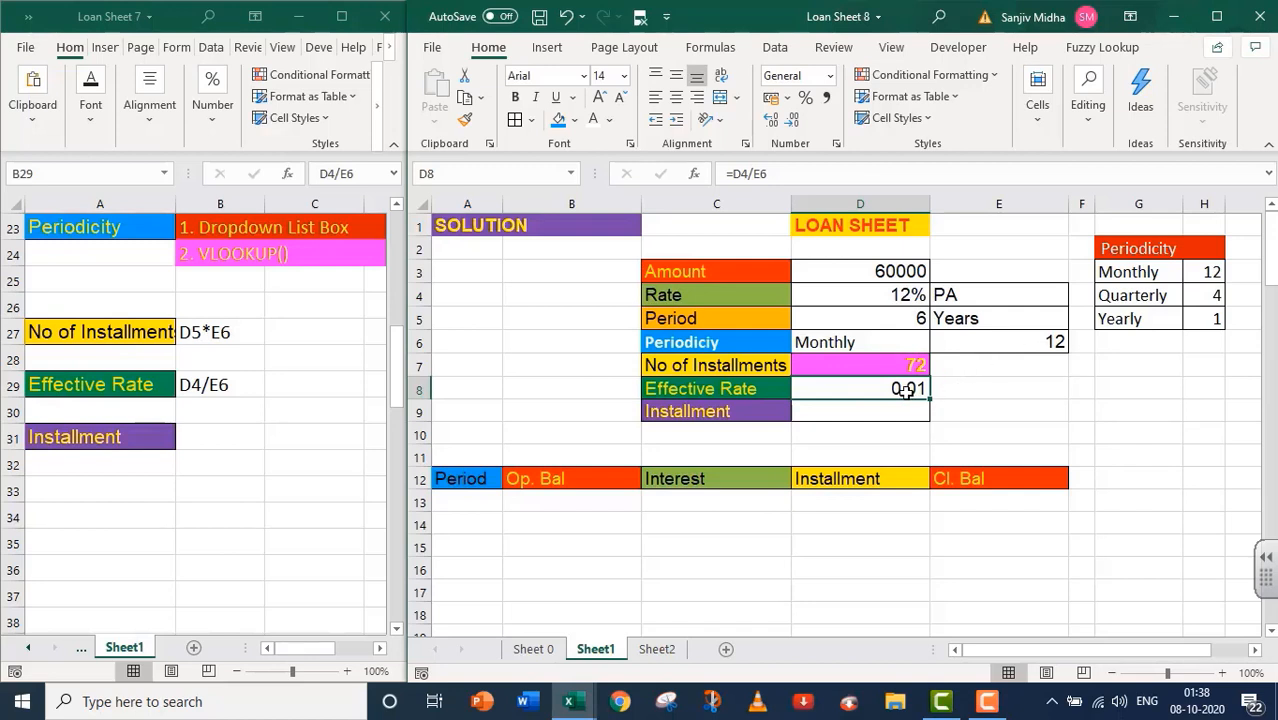
{"action": "left_click", "coordinate": [885, 340]}
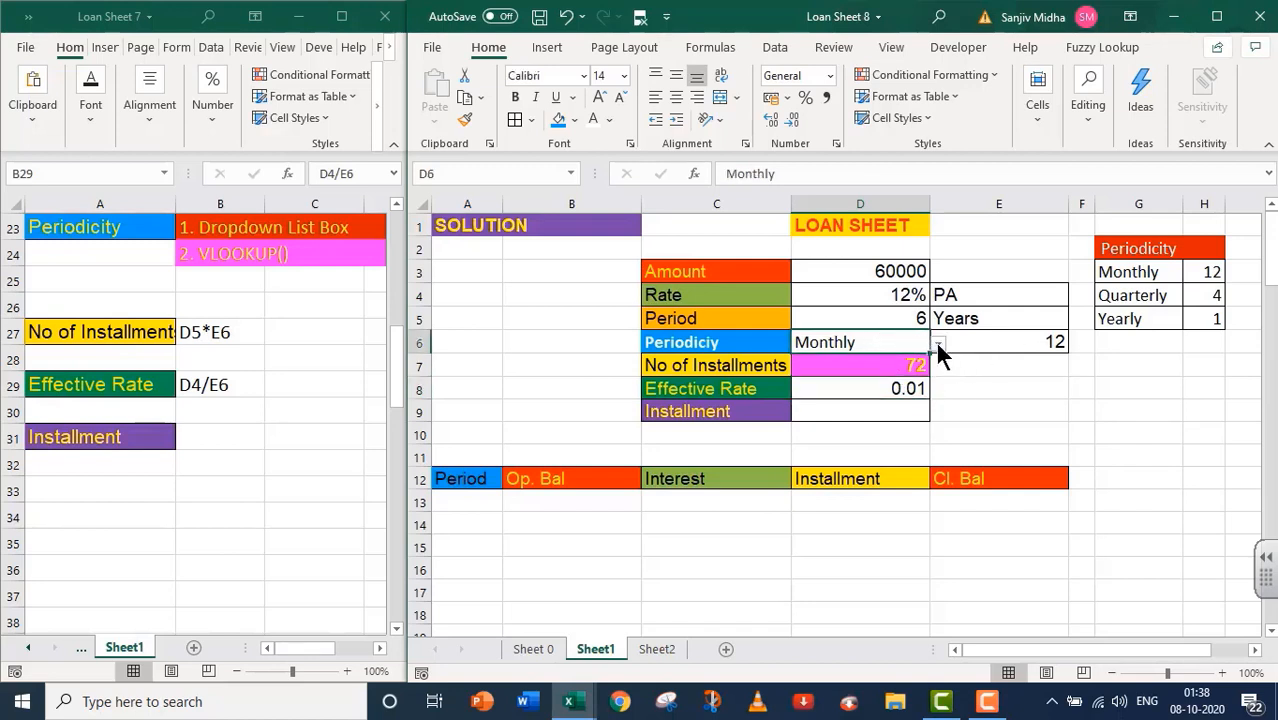
{"action": "left_click", "coordinate": [938, 343]}
{"action": "left_click", "coordinate": [895, 372]}
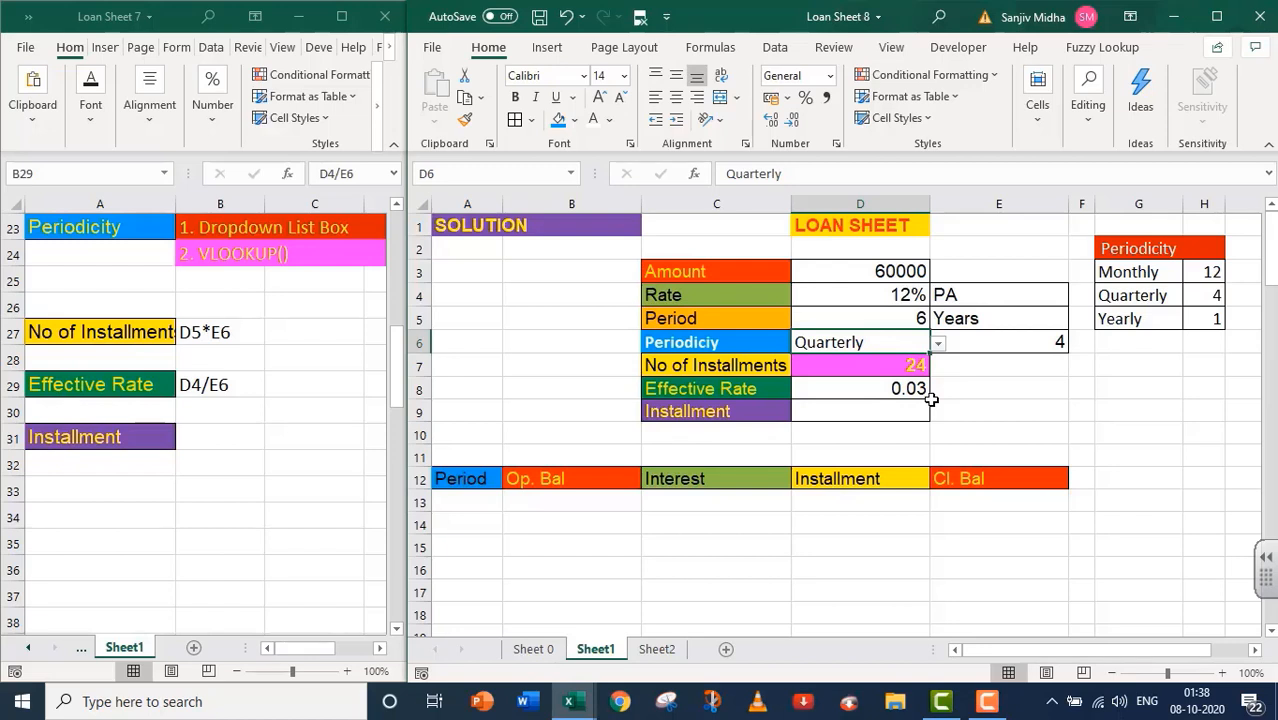
{"action": "left_click", "coordinate": [939, 344]}
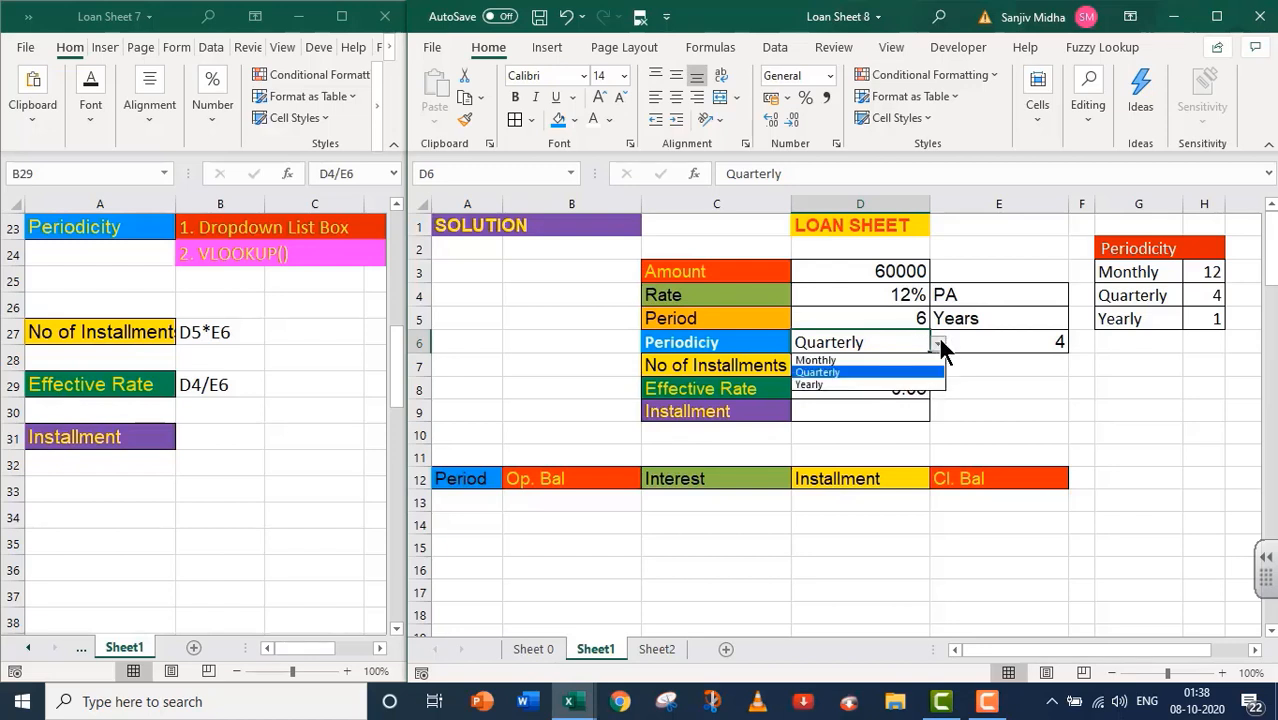
{"action": "left_click", "coordinate": [874, 383]}
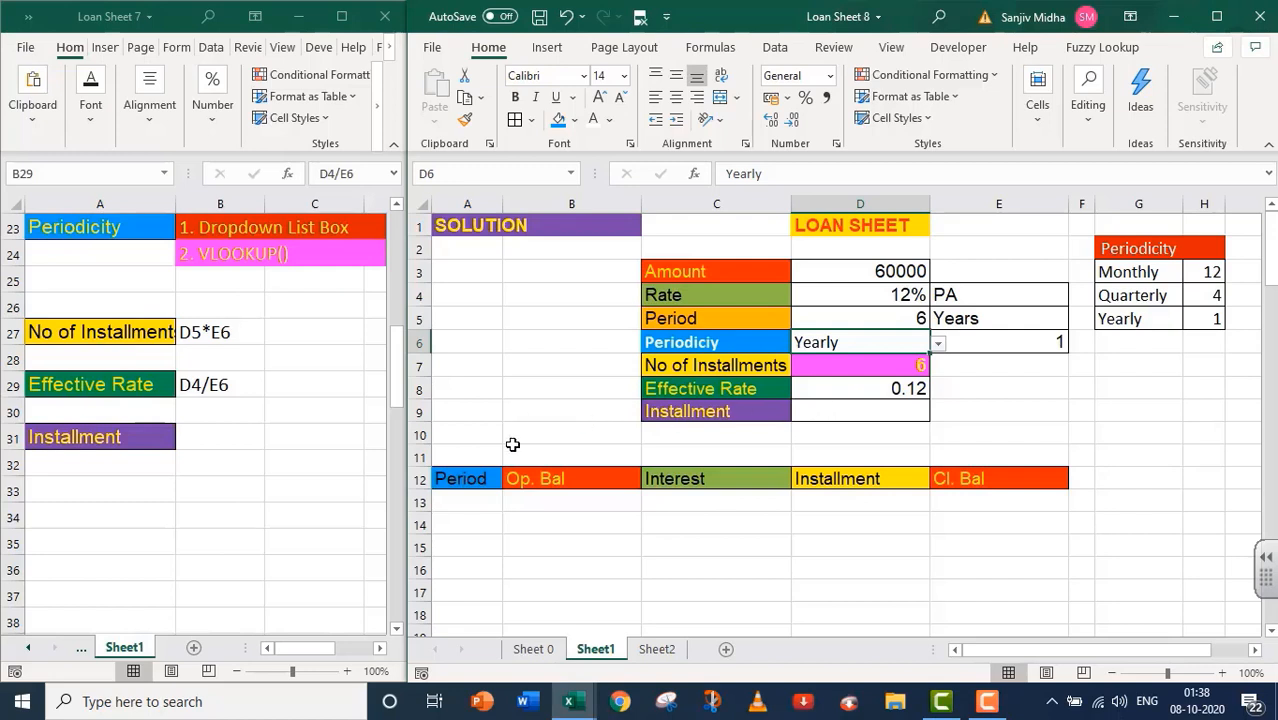
- In the Loan Sheet 7 workbook, note the text PMT(D8,D7,D3,0,0) beside Installment in B31
{"action": "double_click", "coordinate": [194, 434]}
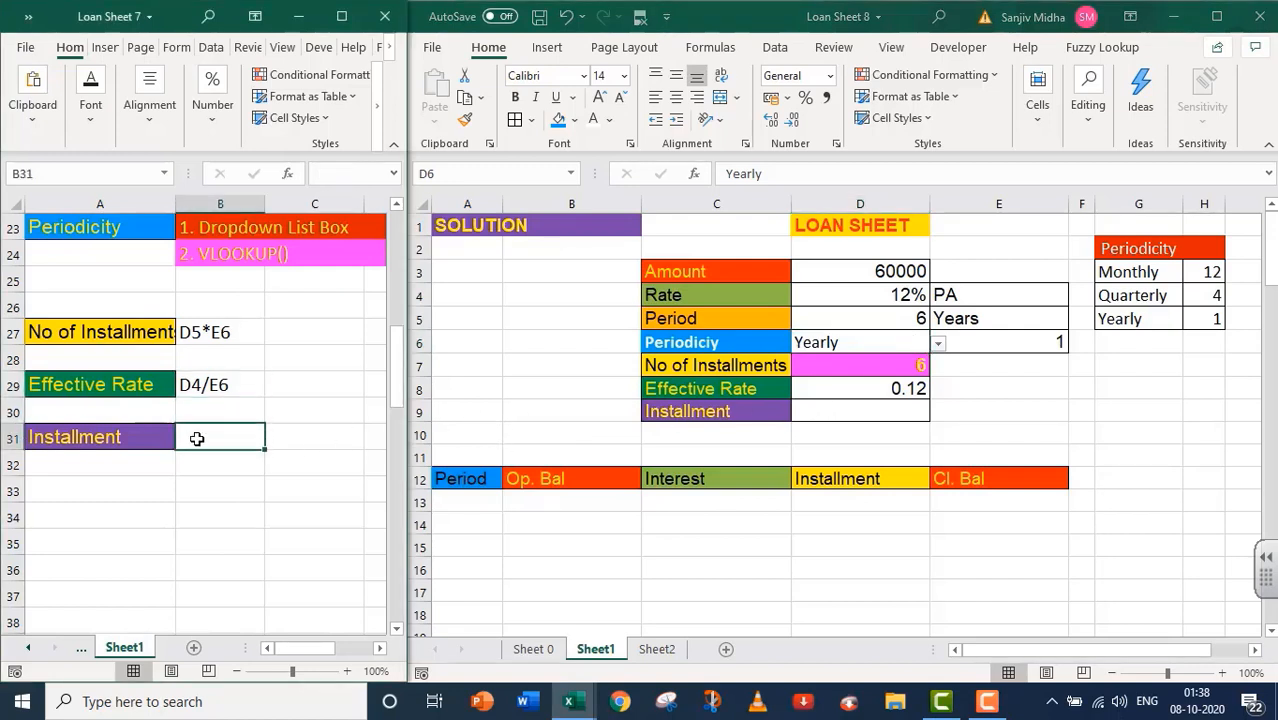
{"action": "type", "text": "="}
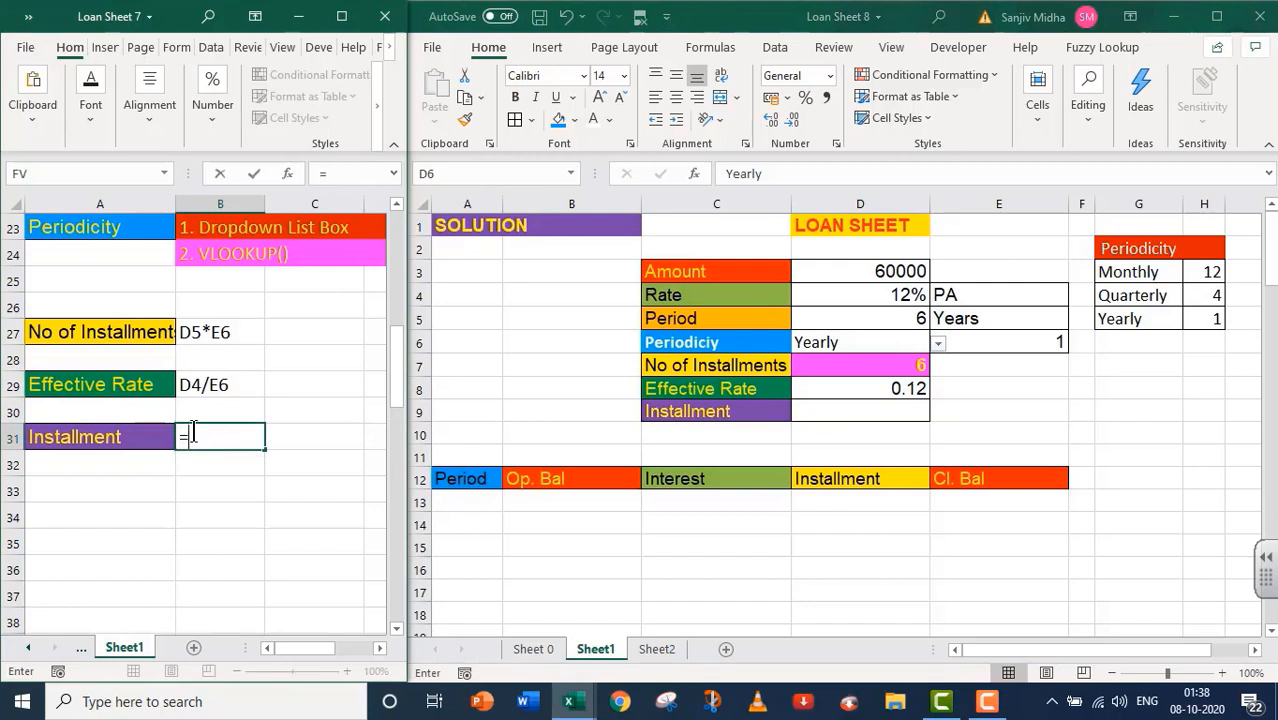
{"action": "key", "text": "BackSpace"}
{"action": "type", "text": "PMT("}
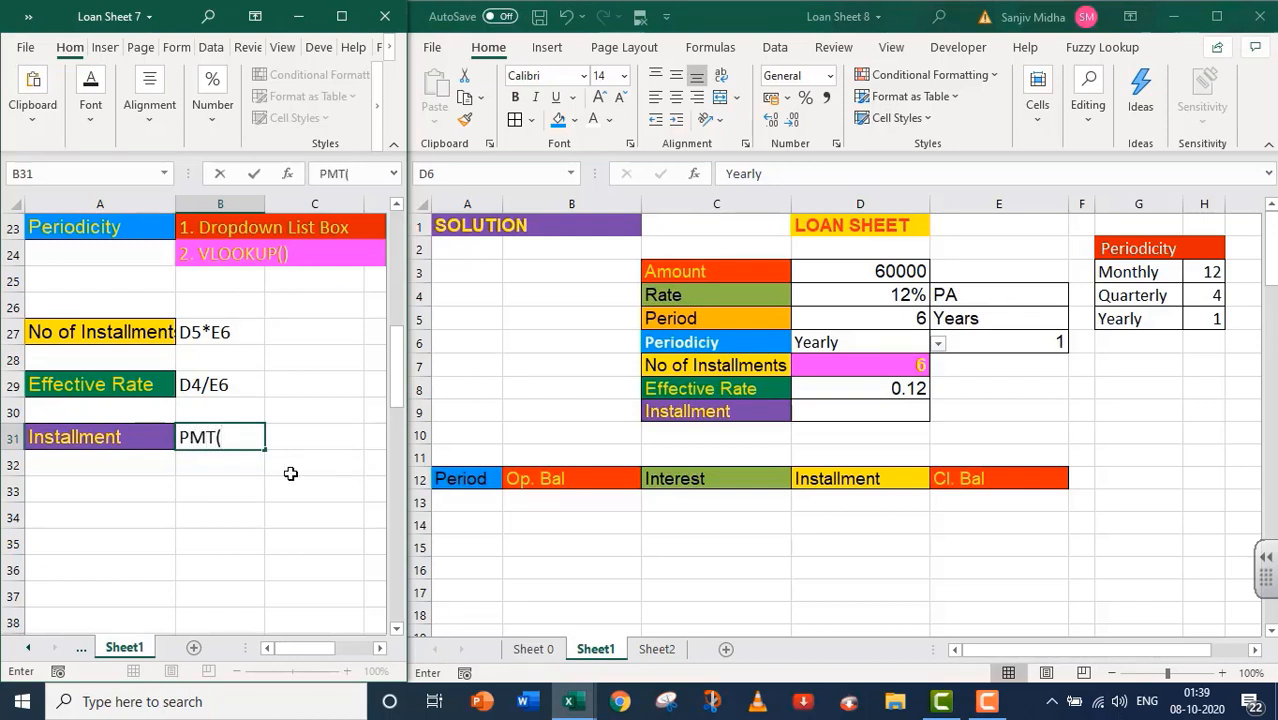
{"action": "type", "text": "D8,D7"}
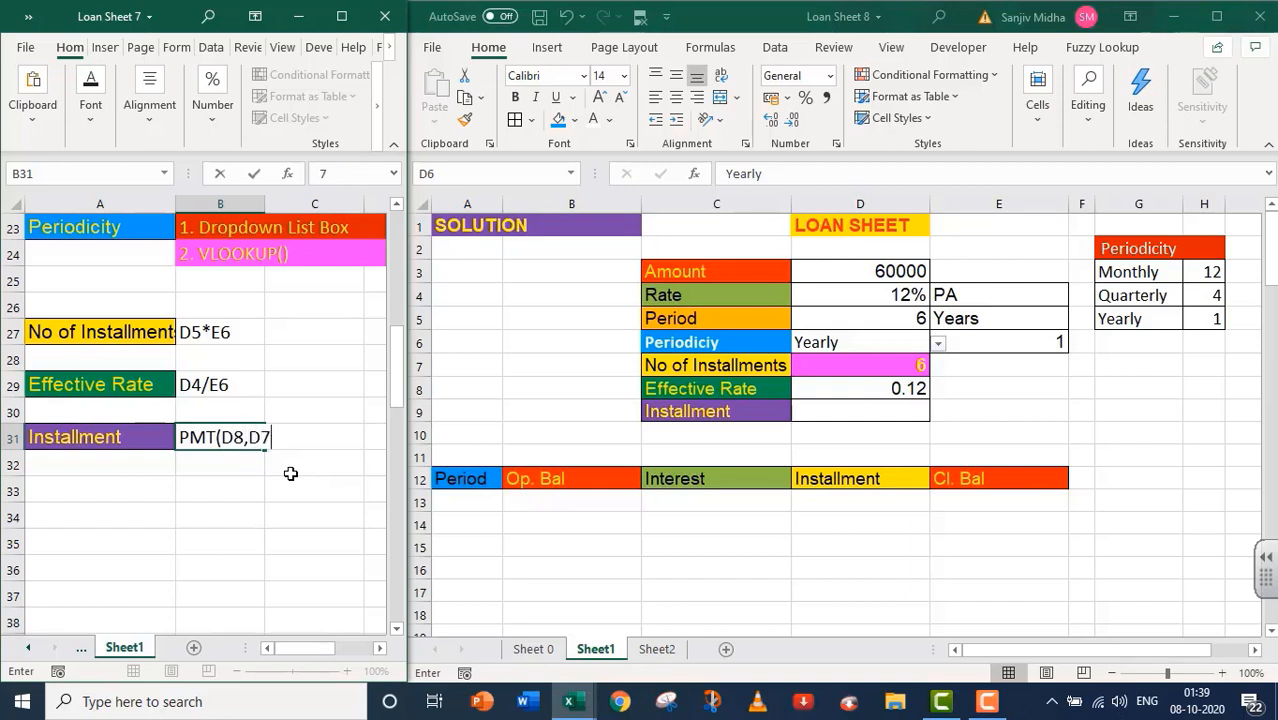
{"action": "type", "text": ",D3,0,0"}
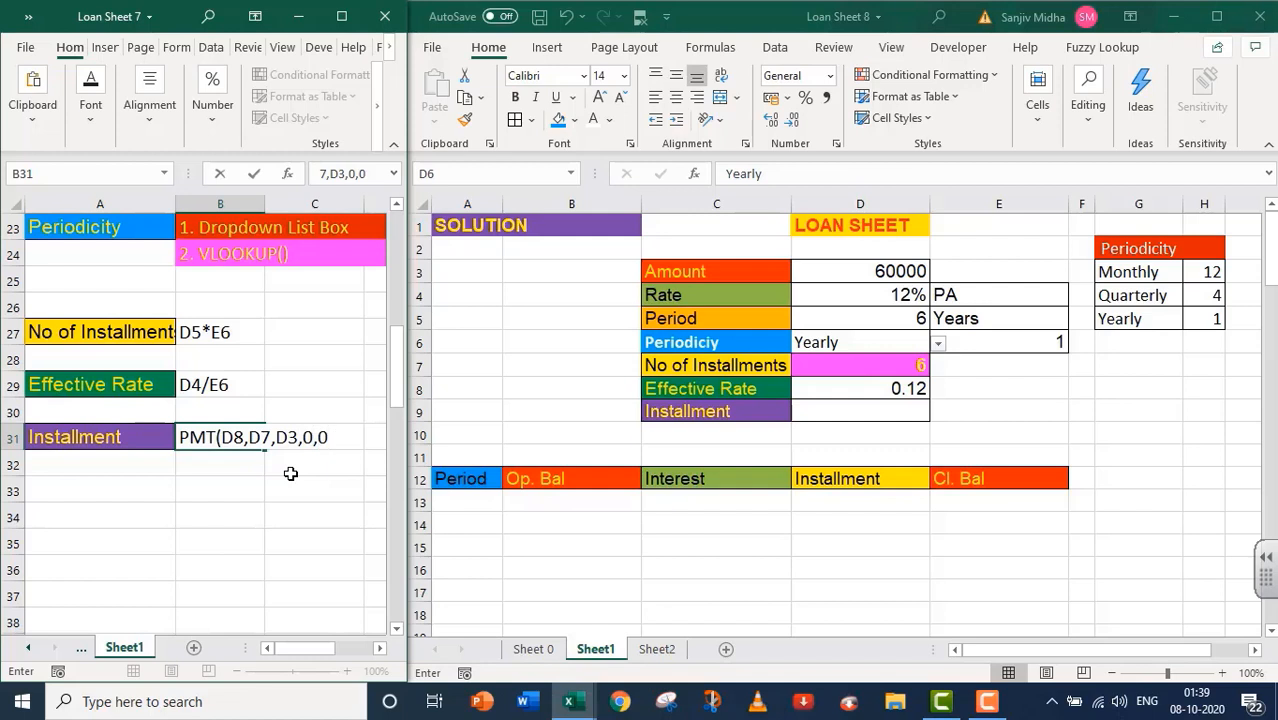
{"action": "type", "text": ")"}
{"action": "key", "text": "ctrl+Return"}
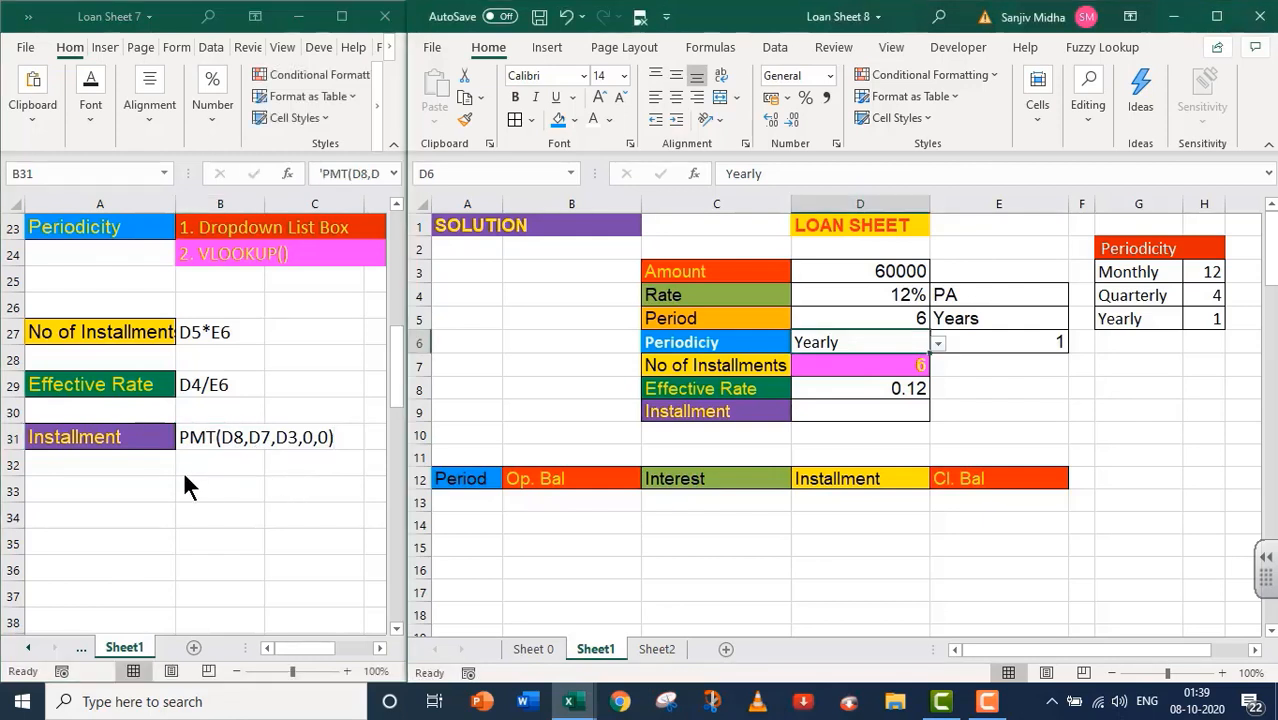
- In the Loan Sheet 8 workbook, calculate Installment in D9 with the formula =PMT(D8,D7,D3,0,0)
{"action": "double_click", "coordinate": [805, 412]}
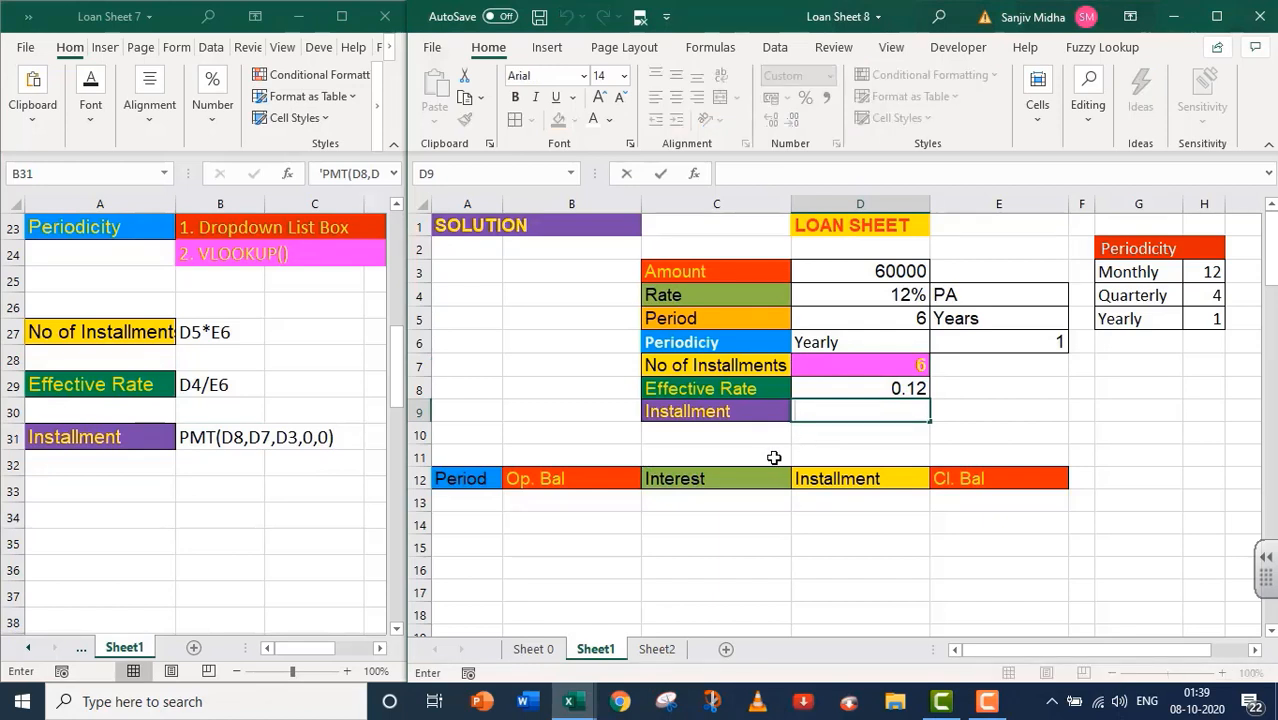
{"action": "type", "text": "=PMT("}
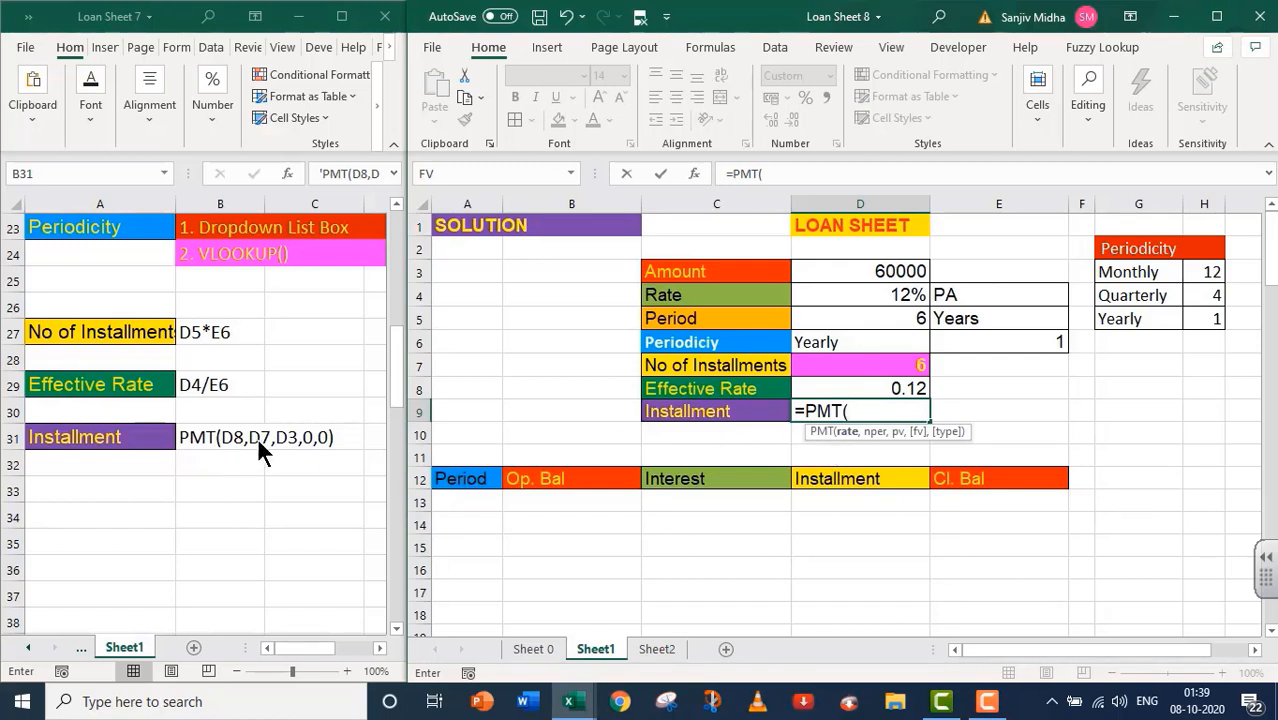
{"action": "left_click", "coordinate": [896, 389]}
{"action": "type", "text": ","}
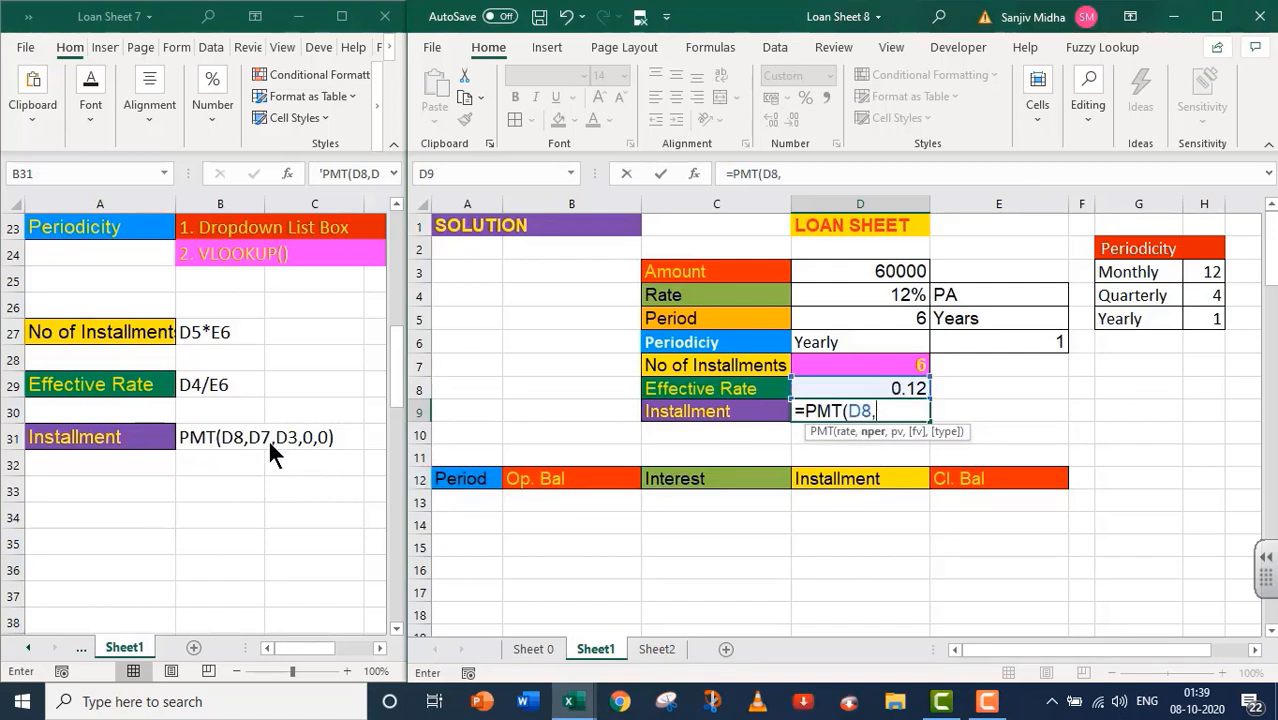
{"action": "left_click", "coordinate": [910, 367]}
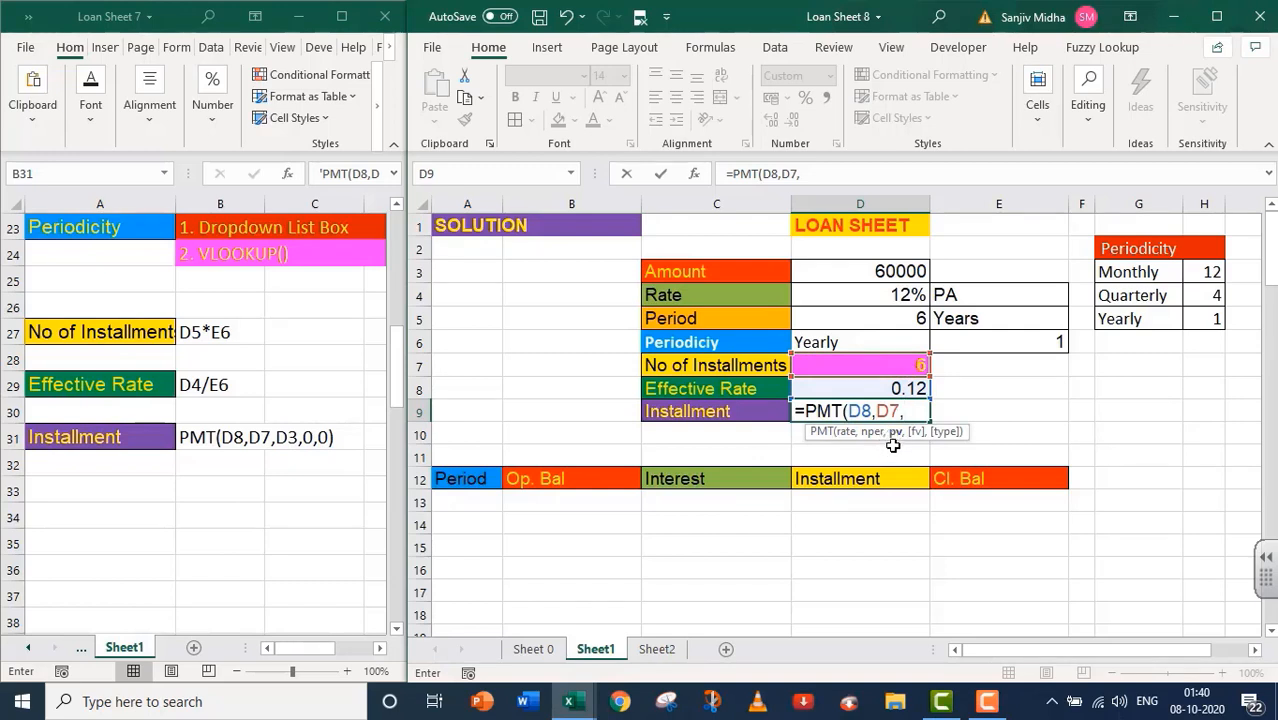
{"action": "left_click", "coordinate": [884, 272]}
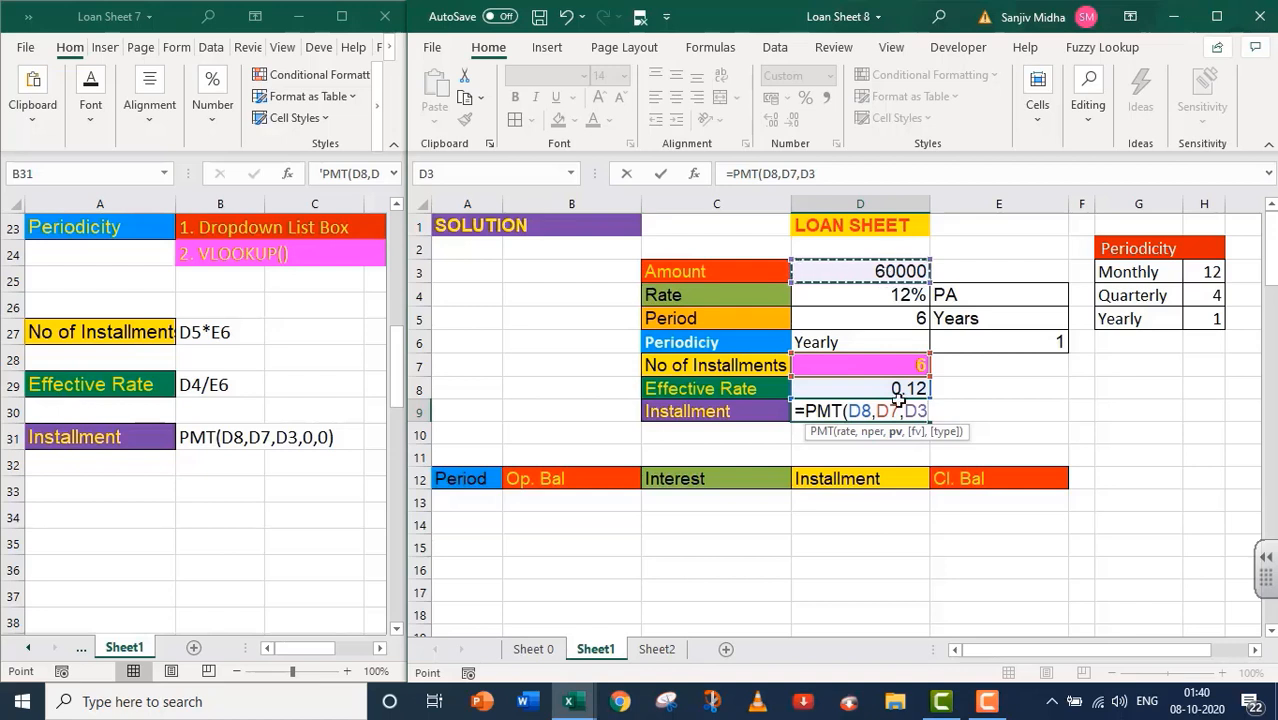
{"action": "type", "text": ","}
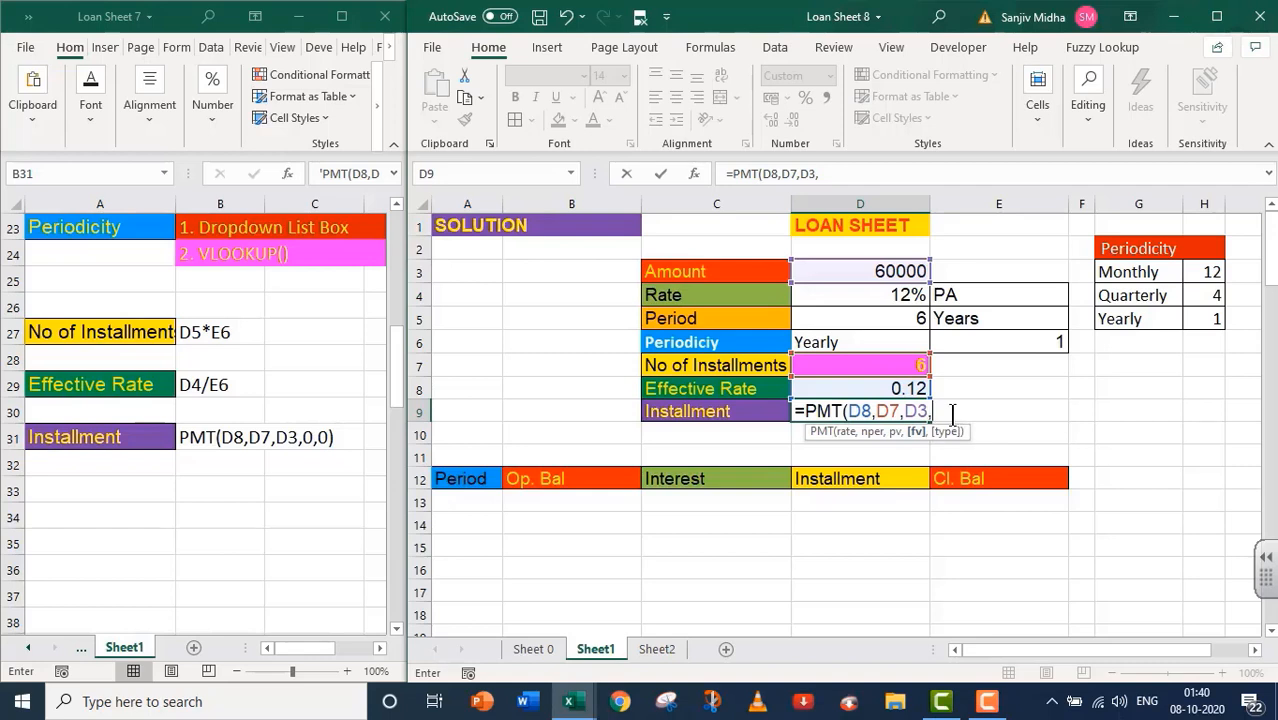
{"action": "type", "text": "0,0"}
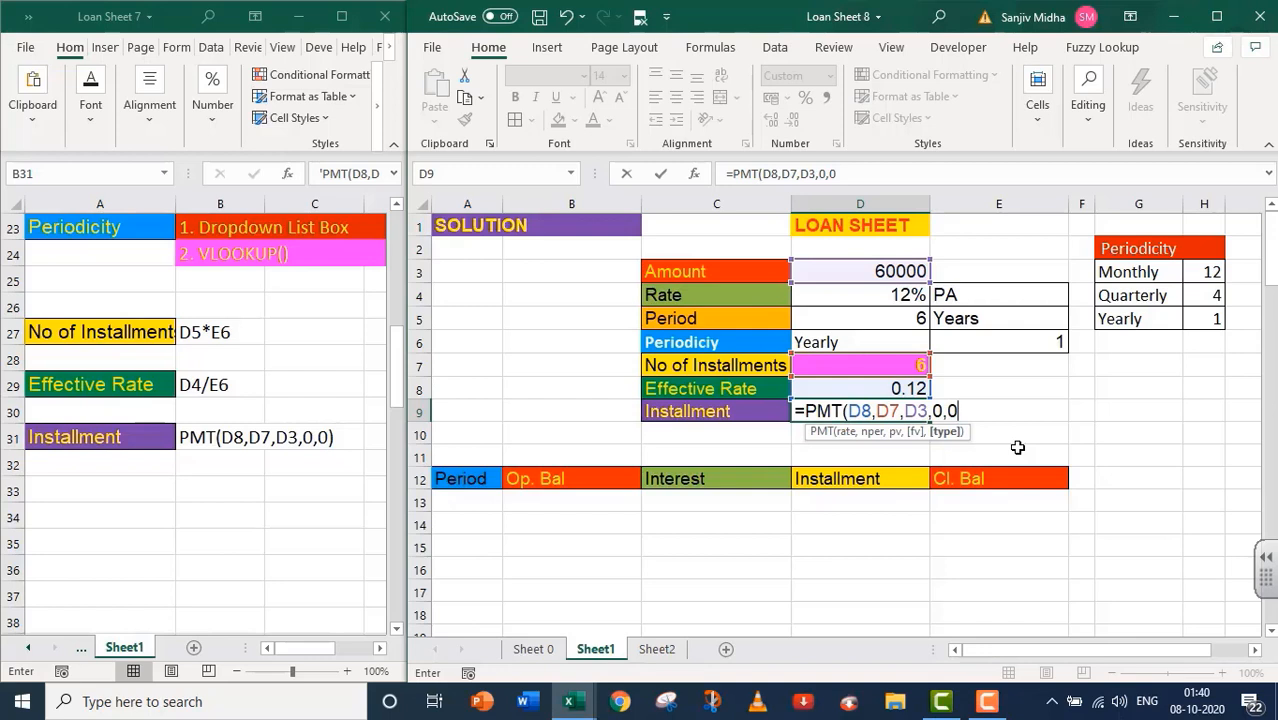
{"action": "type", "text": ")"}
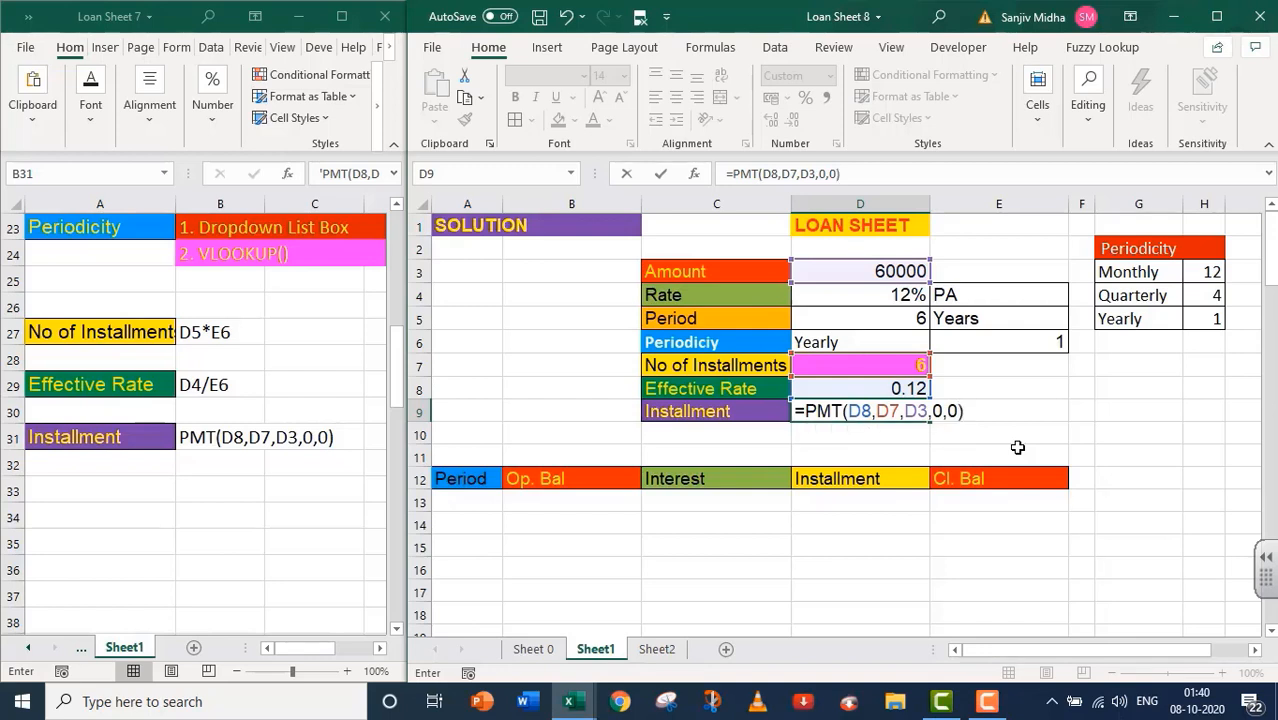
{"action": "key", "text": "Return"}
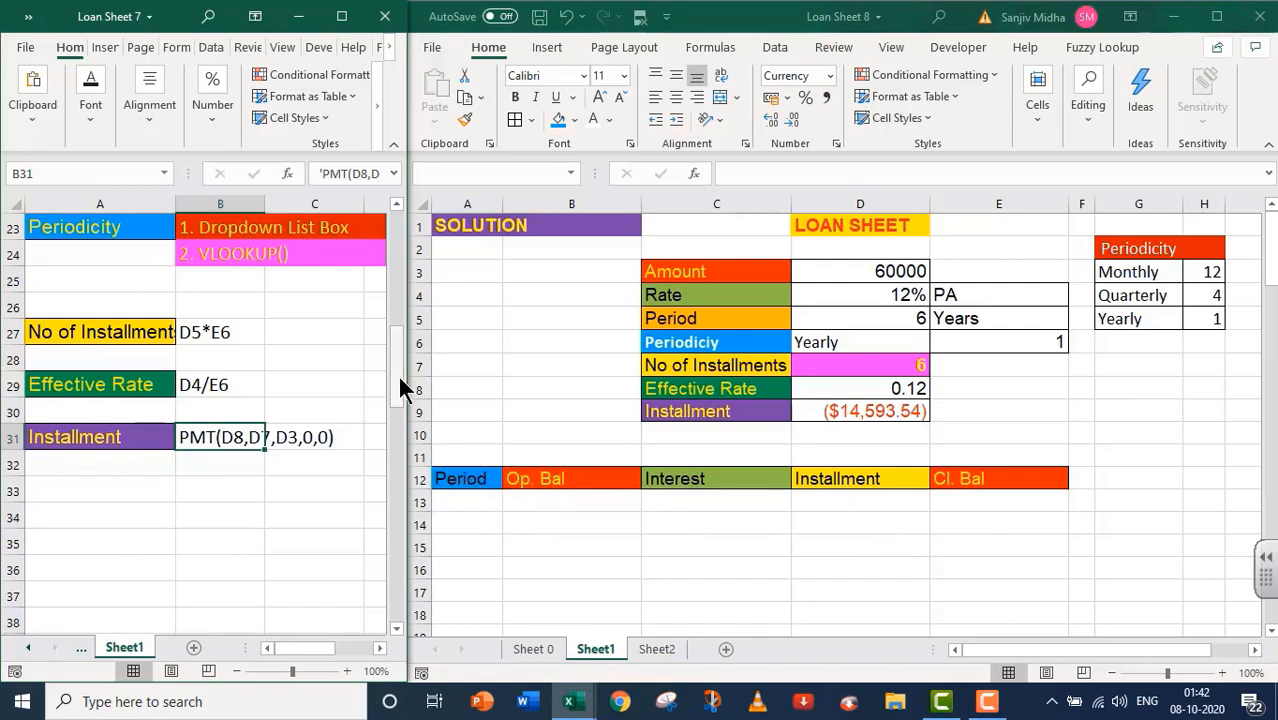
- Bring up the FIRST LINE notes in Loan Sheet 7 and enter 1 as the first Period in A13 of Loan Sheet 8
{"action": "left_click_drag", "start_coordinate": [397, 373], "coordinate": [393, 479]}
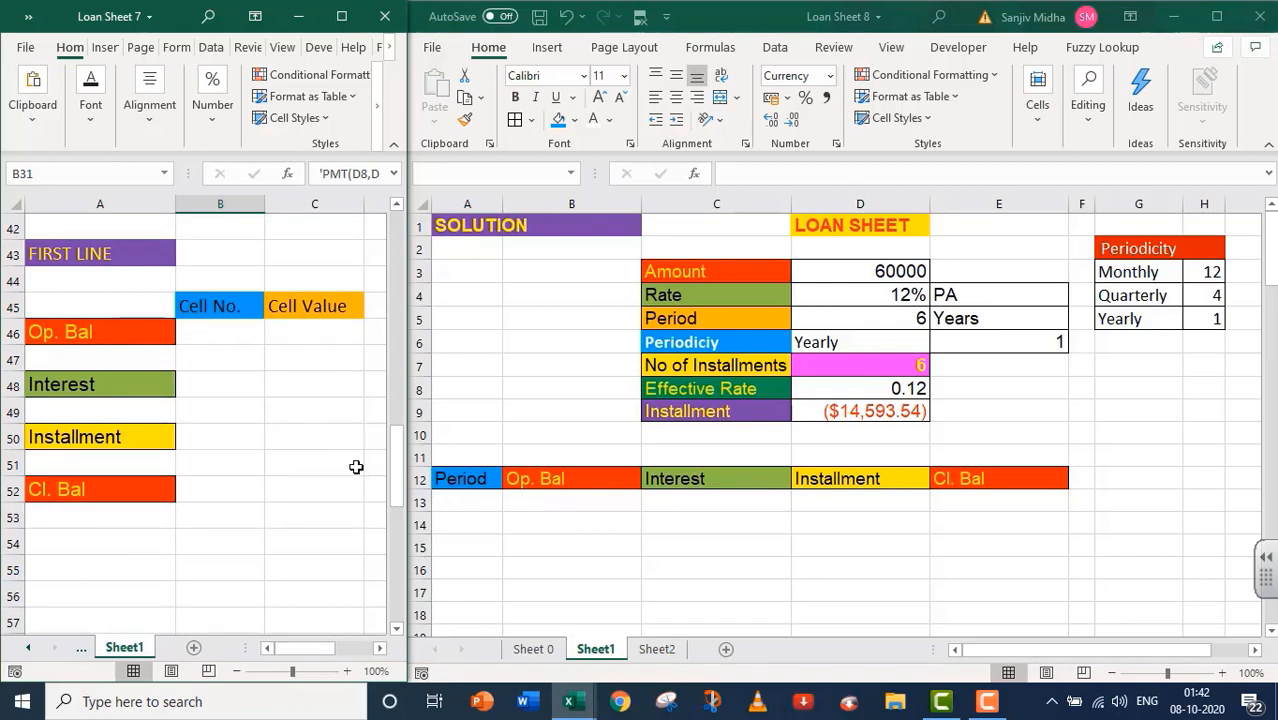
{"action": "left_click", "coordinate": [459, 511]}
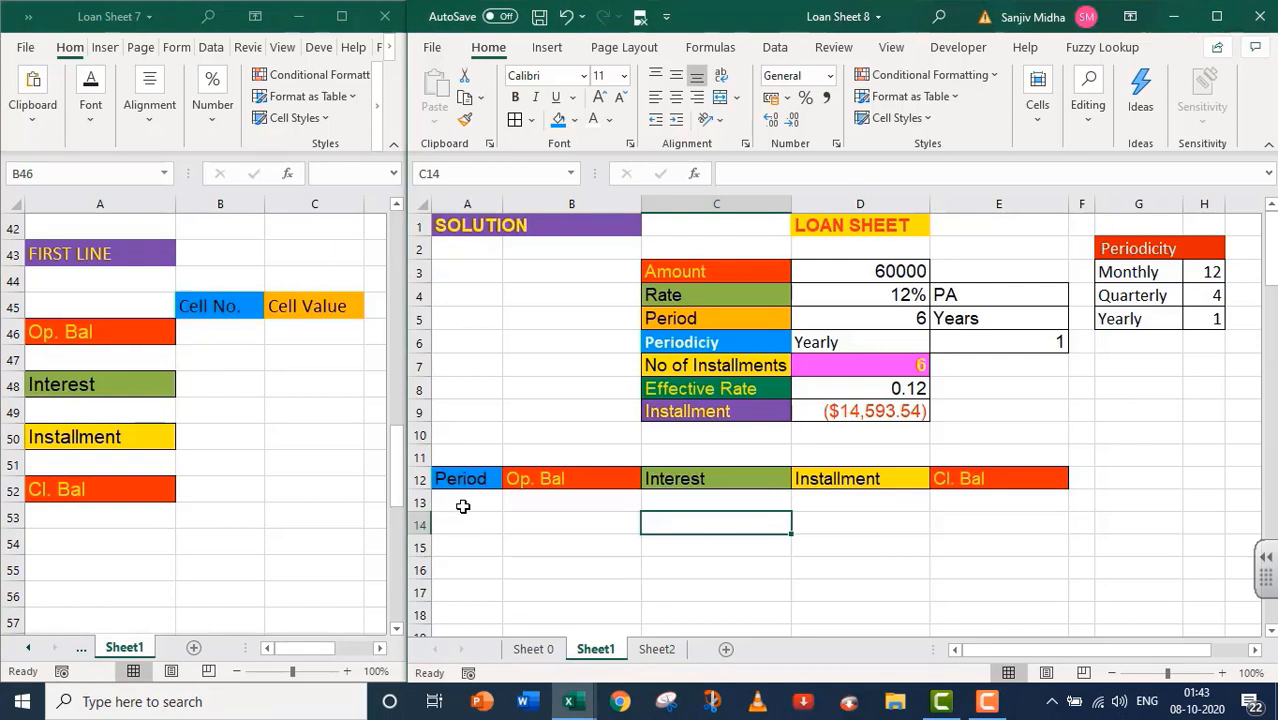
{"action": "left_click", "coordinate": [473, 500]}
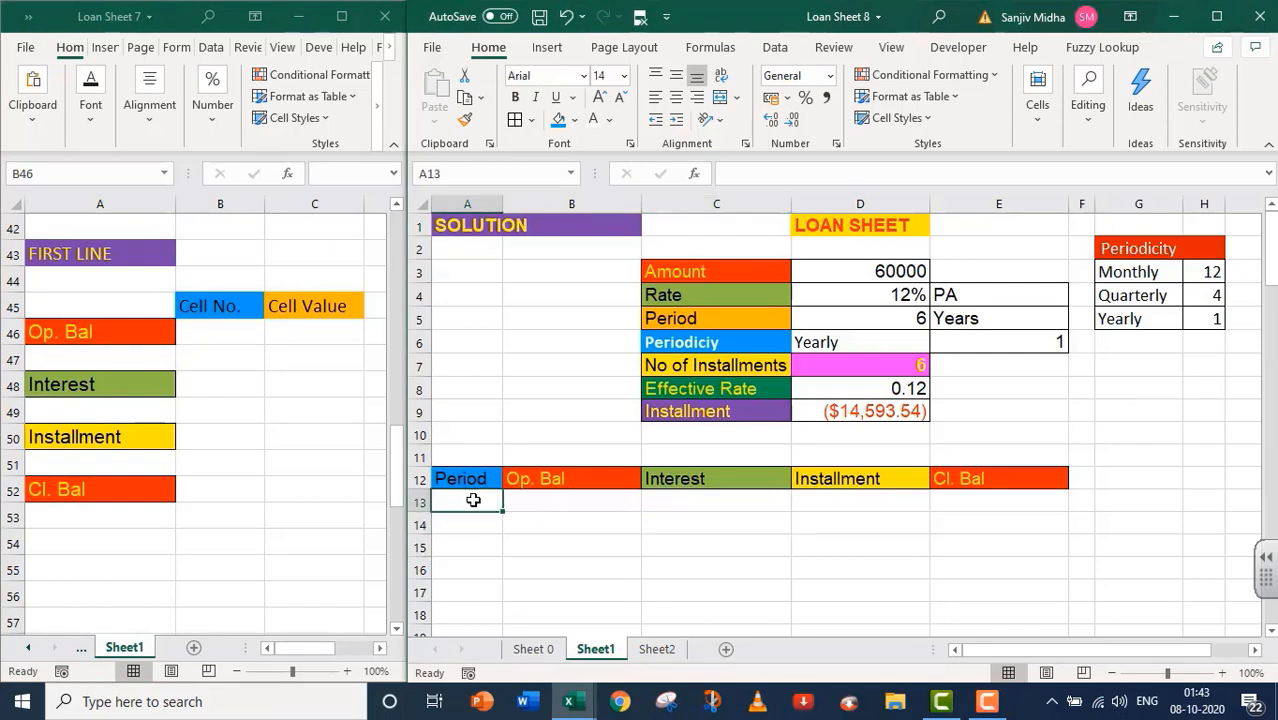
{"action": "type", "text": "1"}
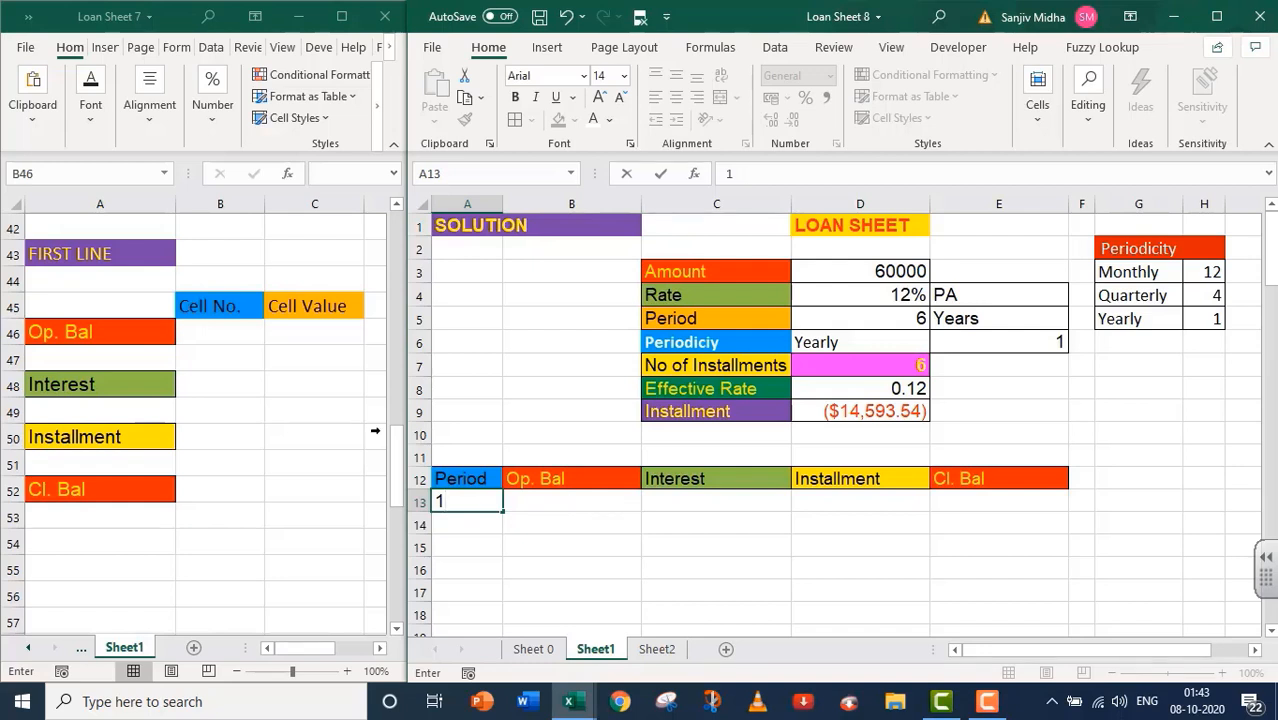
- In the Loan Sheet 7 workbook, note cell number B13 in B46 and the text =D3 in C46 for Op. Bal
{"action": "left_click", "coordinate": [201, 330]}
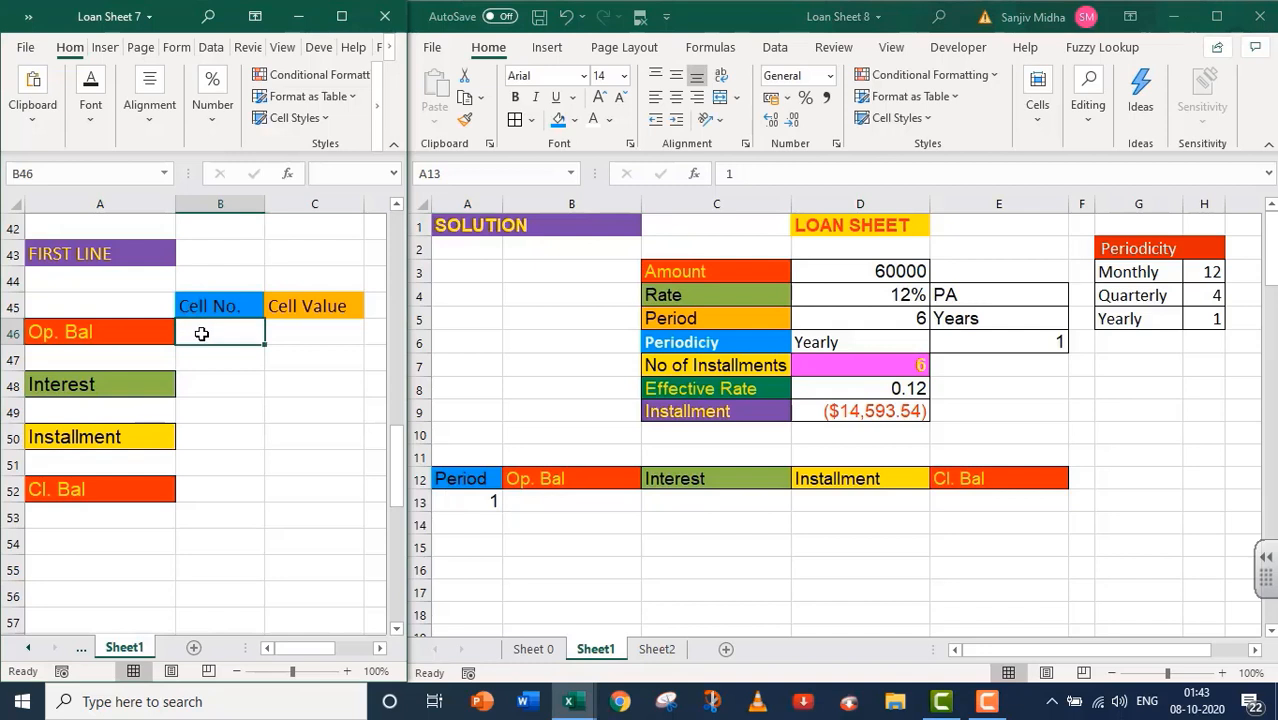
{"action": "type", "text": "B13"}
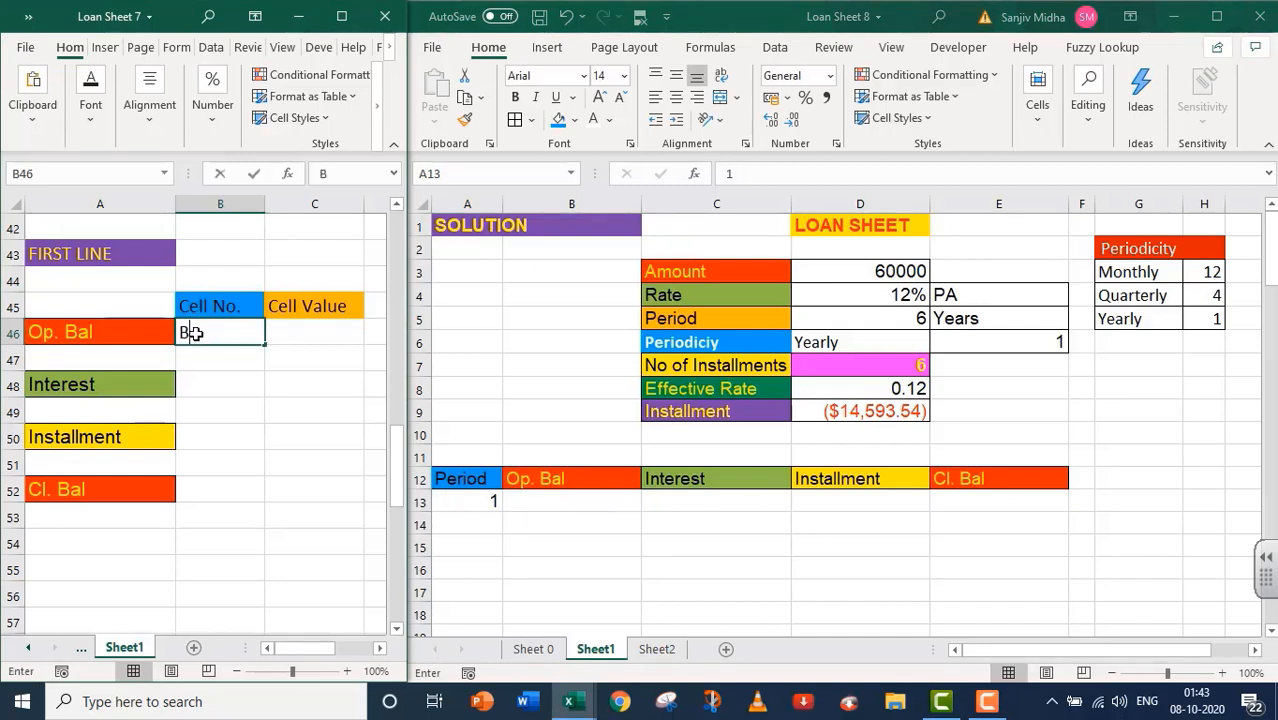
{"action": "left_click", "coordinate": [310, 330]}
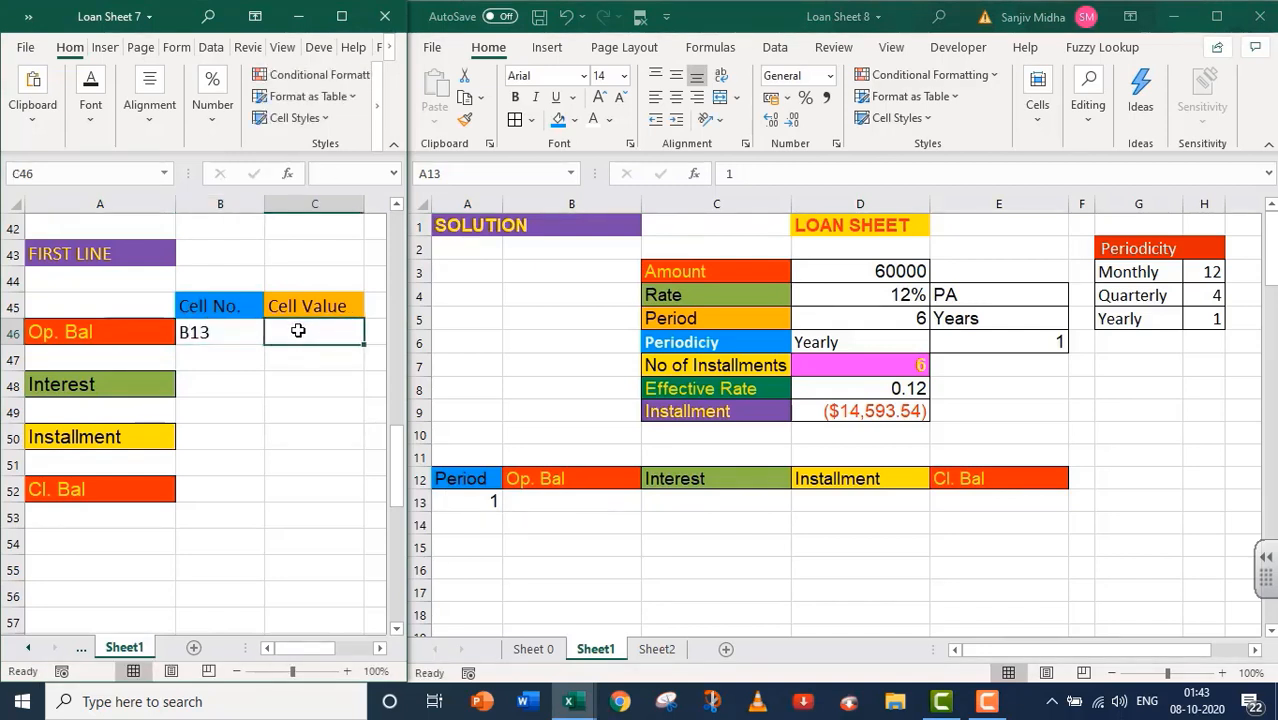
{"action": "type", "text": "'=D"}
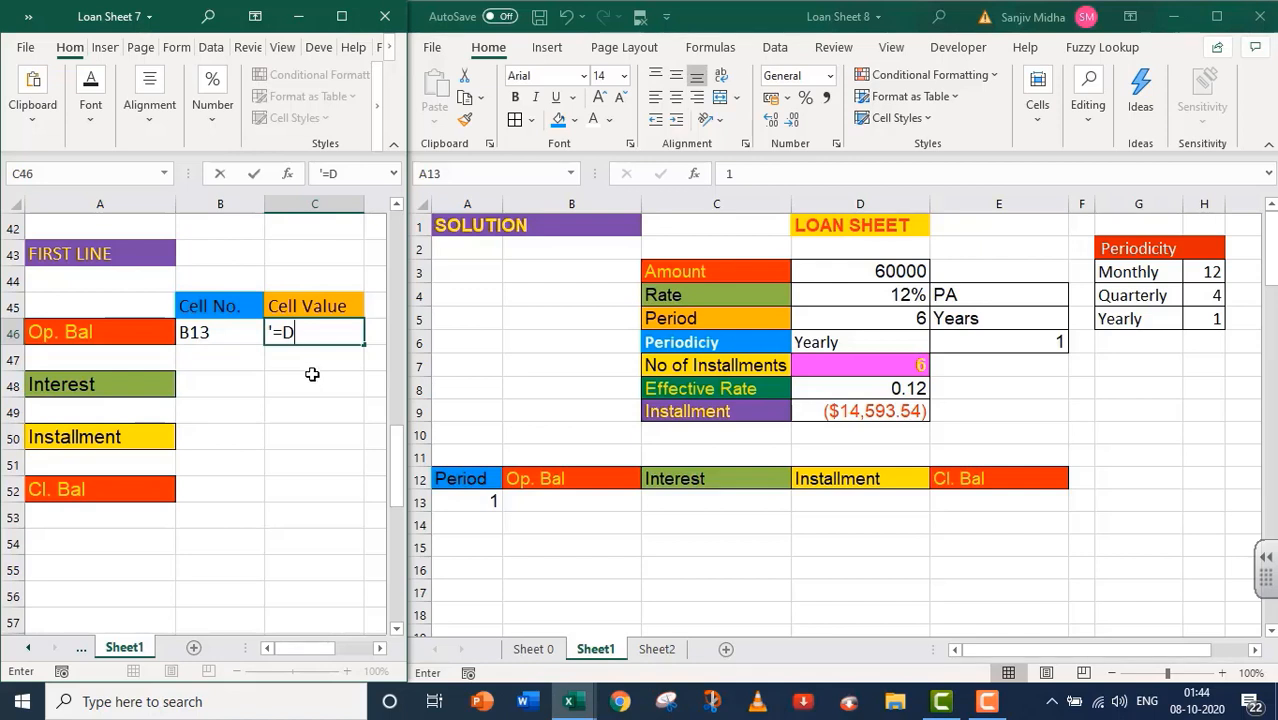
{"action": "type", "text": "3"}
- In the Loan Sheet 8 workbook, fill the first Op. Bal cell B13 with the formula =D3
{"action": "left_click", "coordinate": [528, 499]}
{"action": "double_click", "coordinate": [525, 501]}
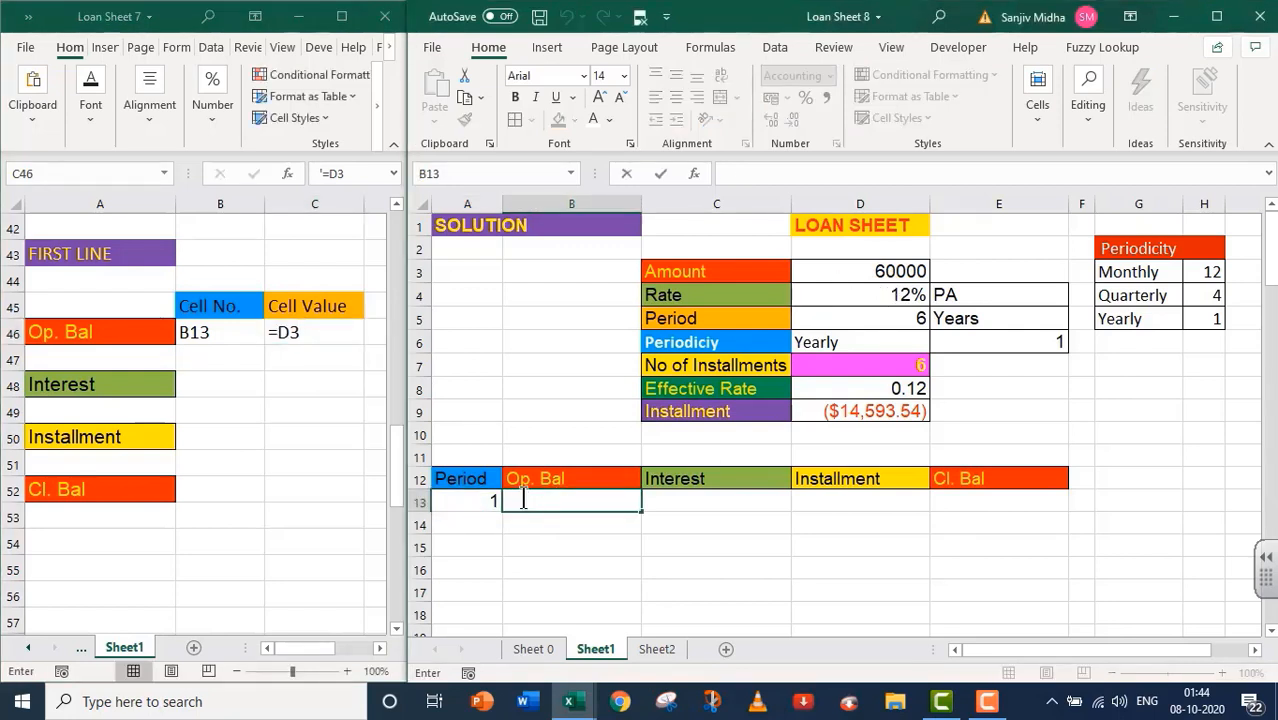
{"action": "type", "text": "="}
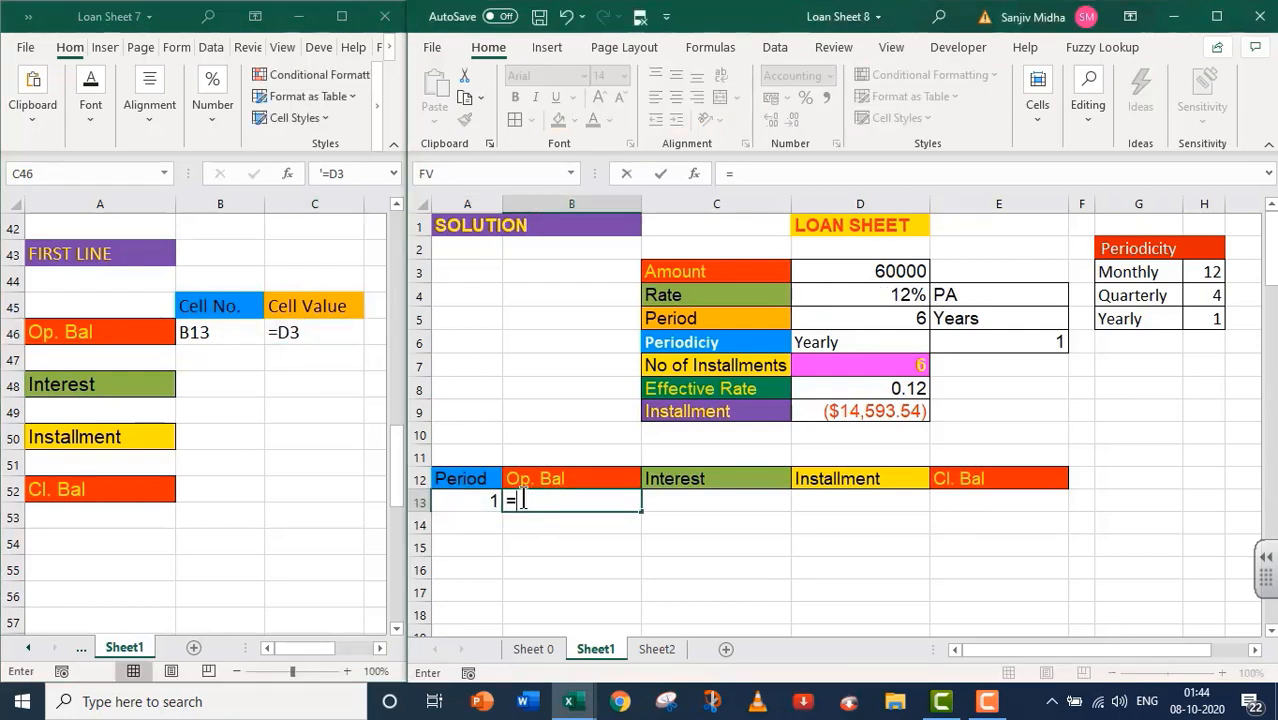
{"action": "left_click", "coordinate": [855, 271]}
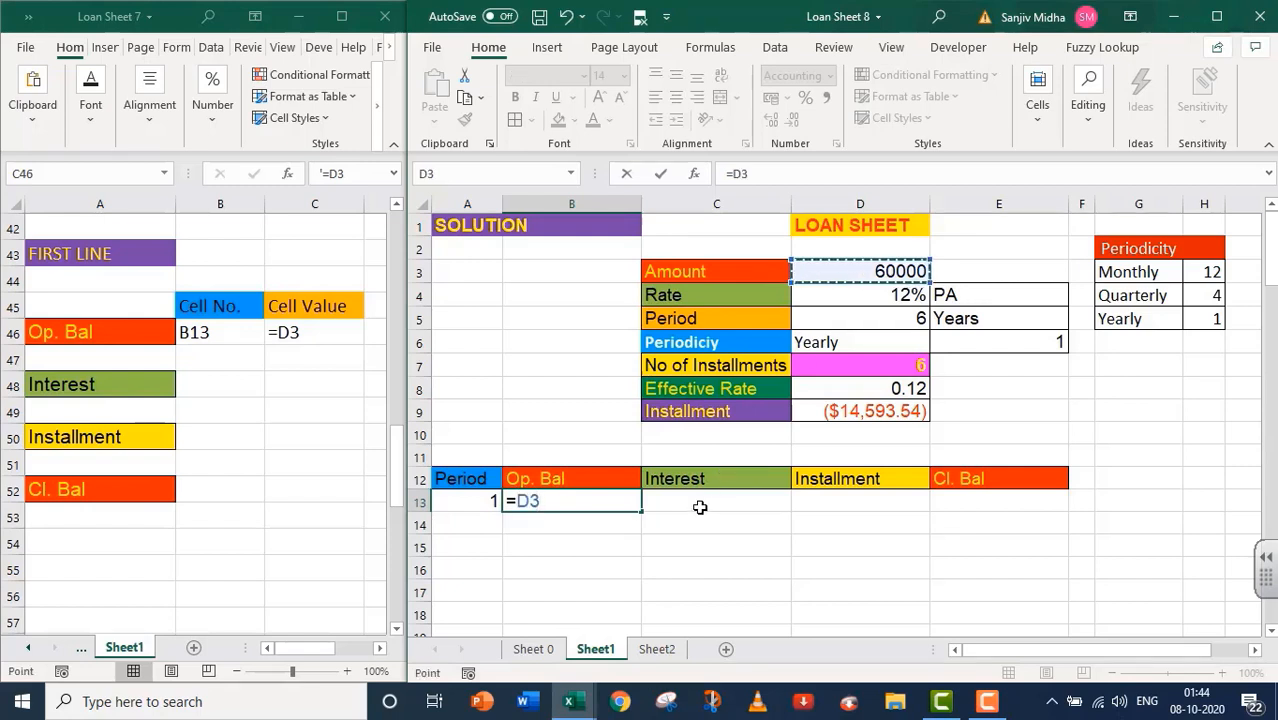
{"action": "key", "text": "Return"}
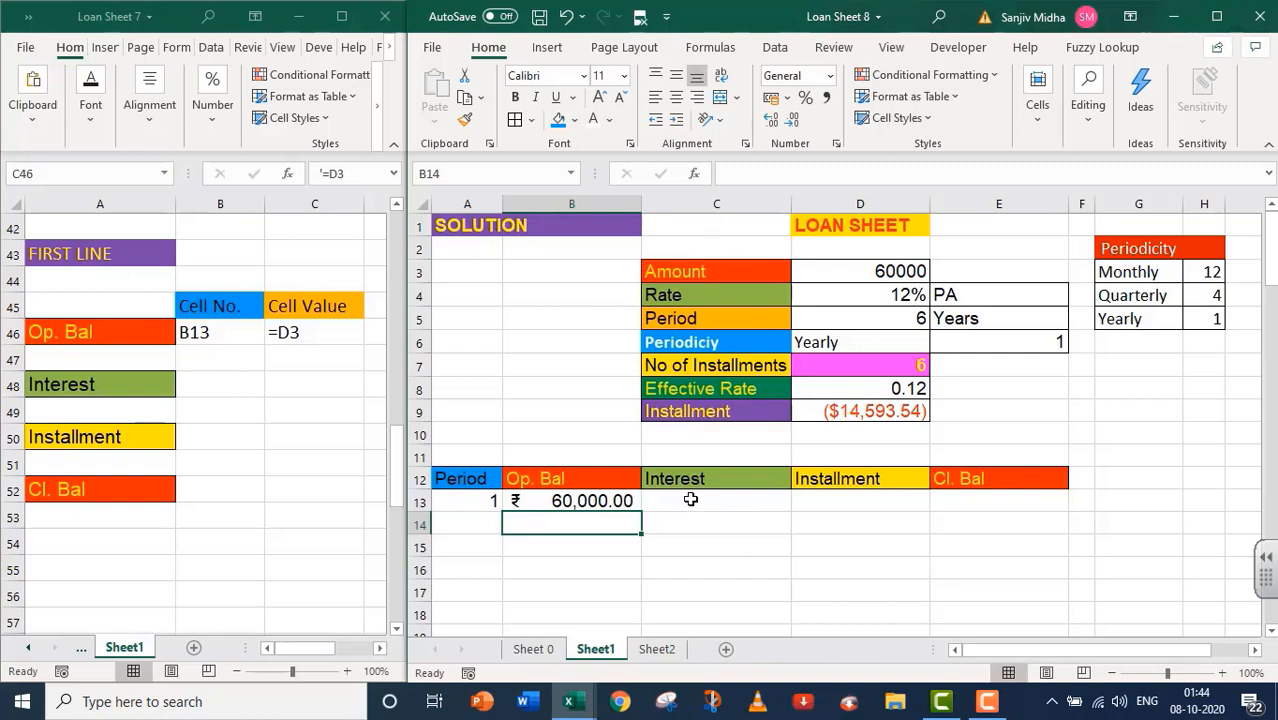
- In the Loan Sheet 7 workbook, note cell number C13 in B48 and the text =B13*$D$8 in C48 for Interest
{"action": "left_click", "coordinate": [195, 384]}
{"action": "left_click", "coordinate": [198, 389]}
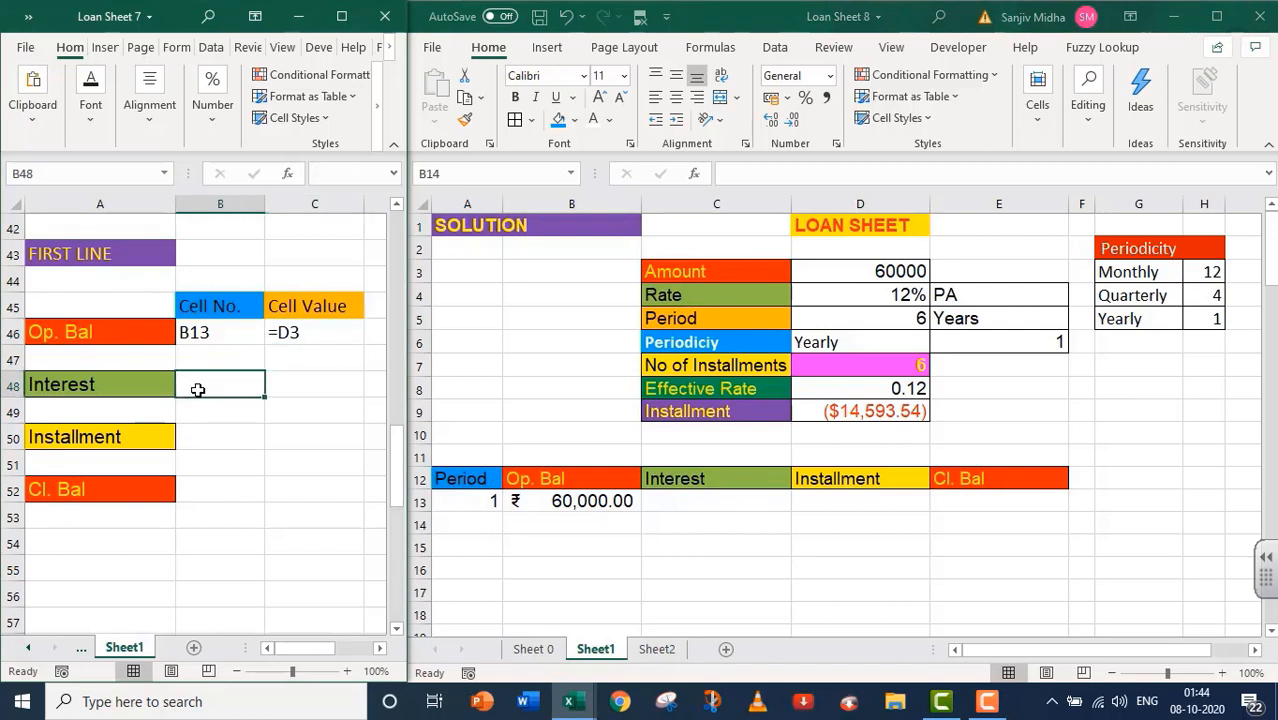
{"action": "type", "text": "C13"}
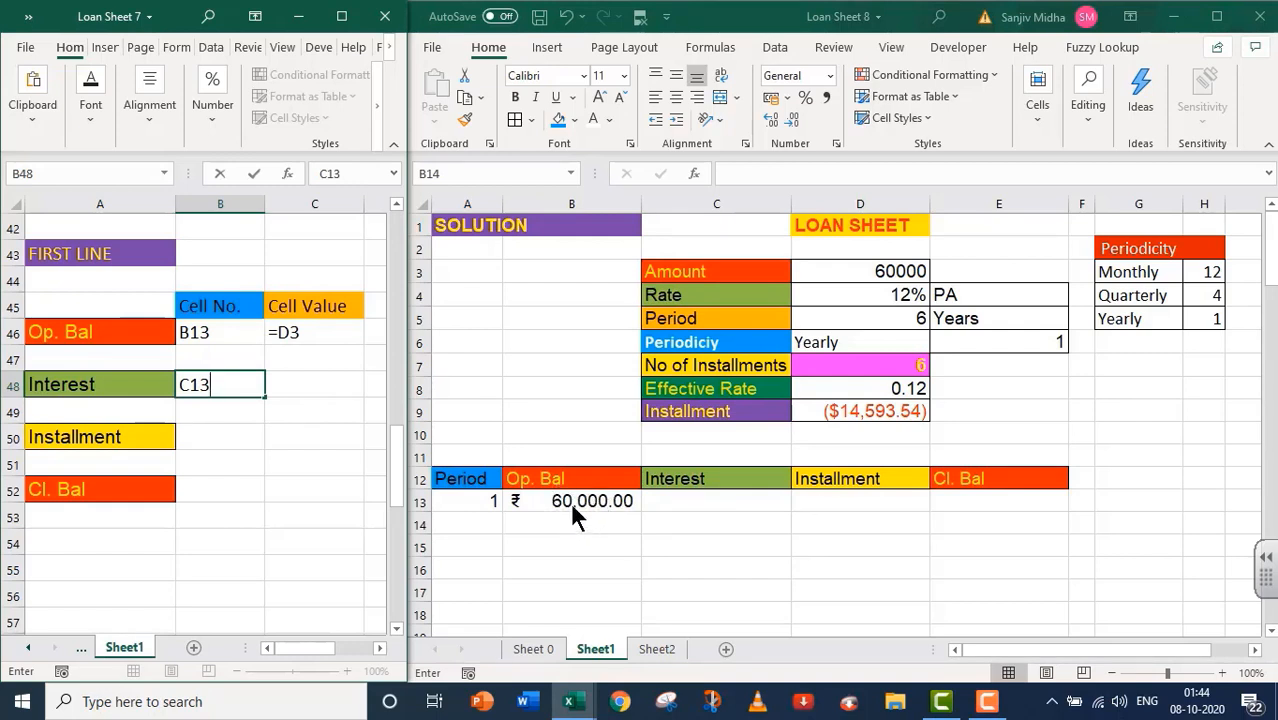
{"action": "left_click", "coordinate": [295, 386]}
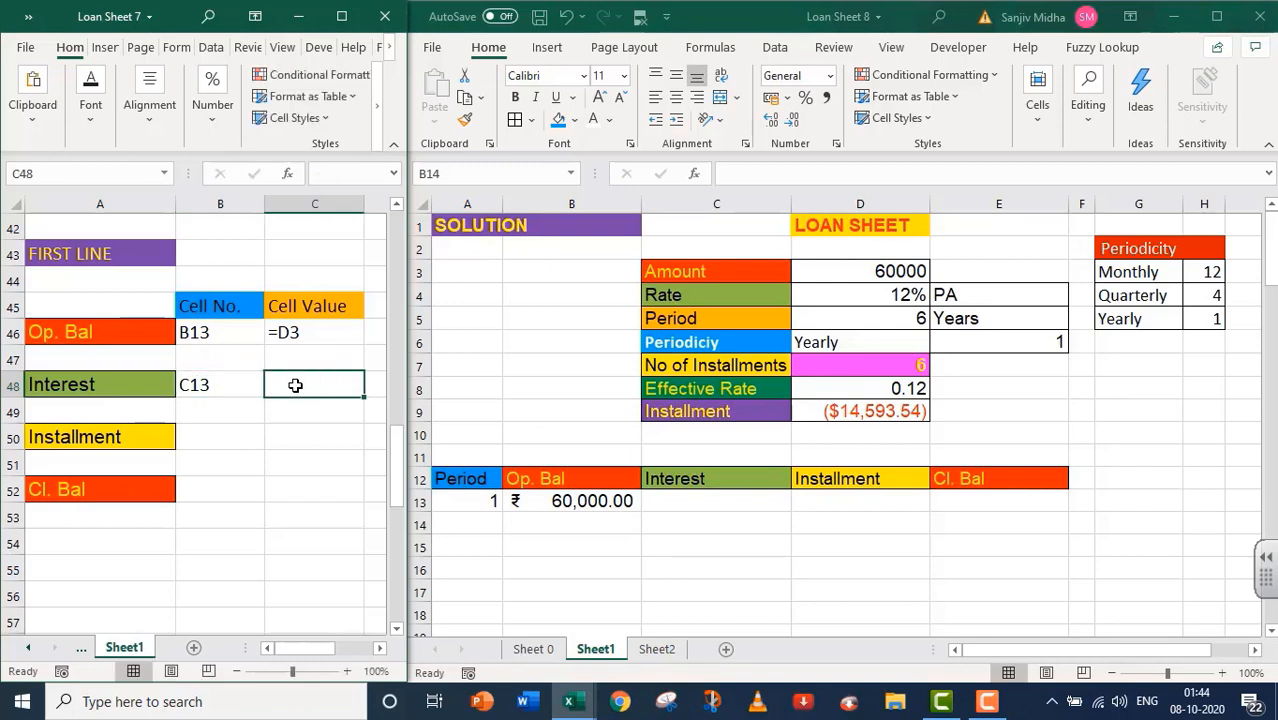
{"action": "type", "text": "'"}
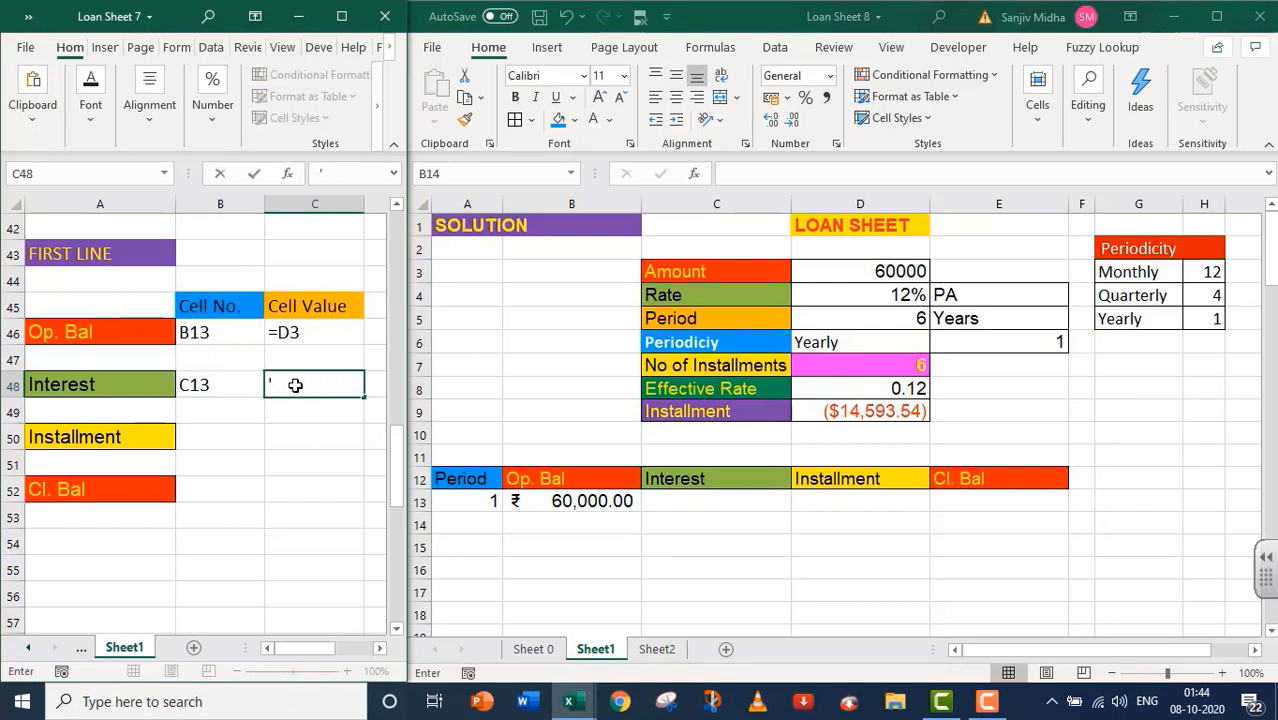
{"action": "type", "text": "=B13*D"}
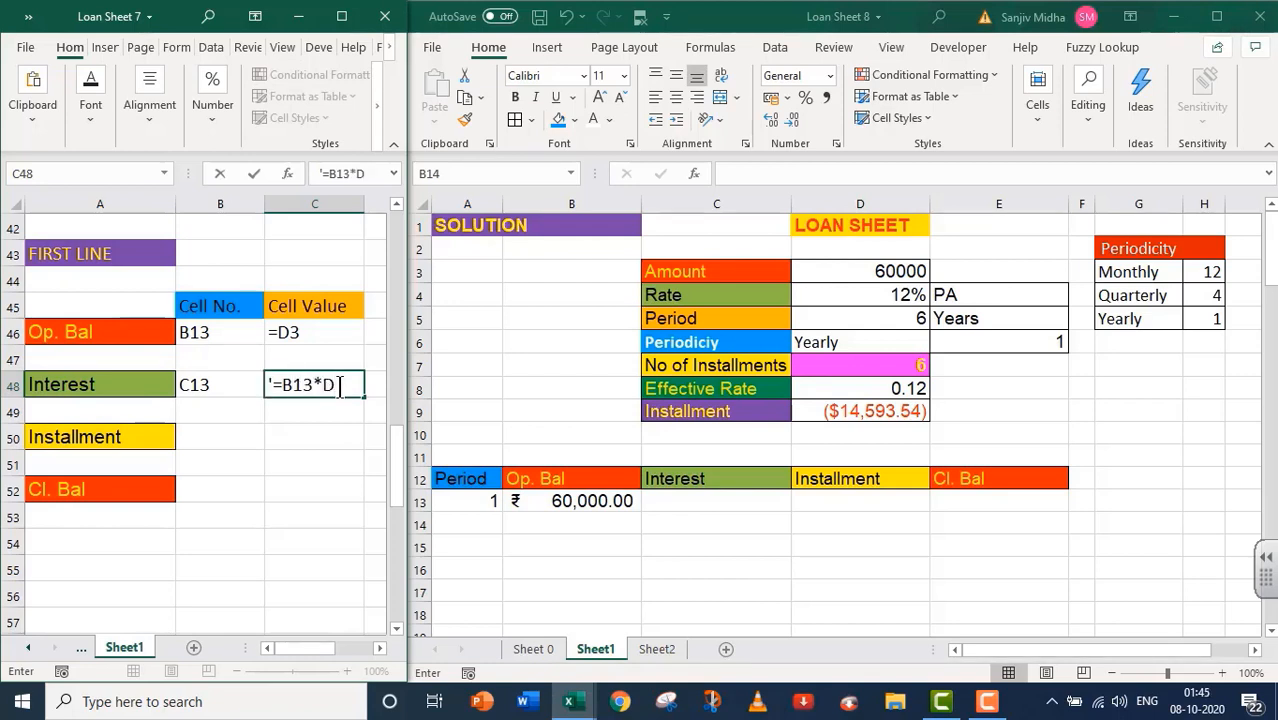
{"action": "type", "text": "8"}
{"action": "left_click", "coordinate": [322, 384]}
{"action": "type", "text": "$"}
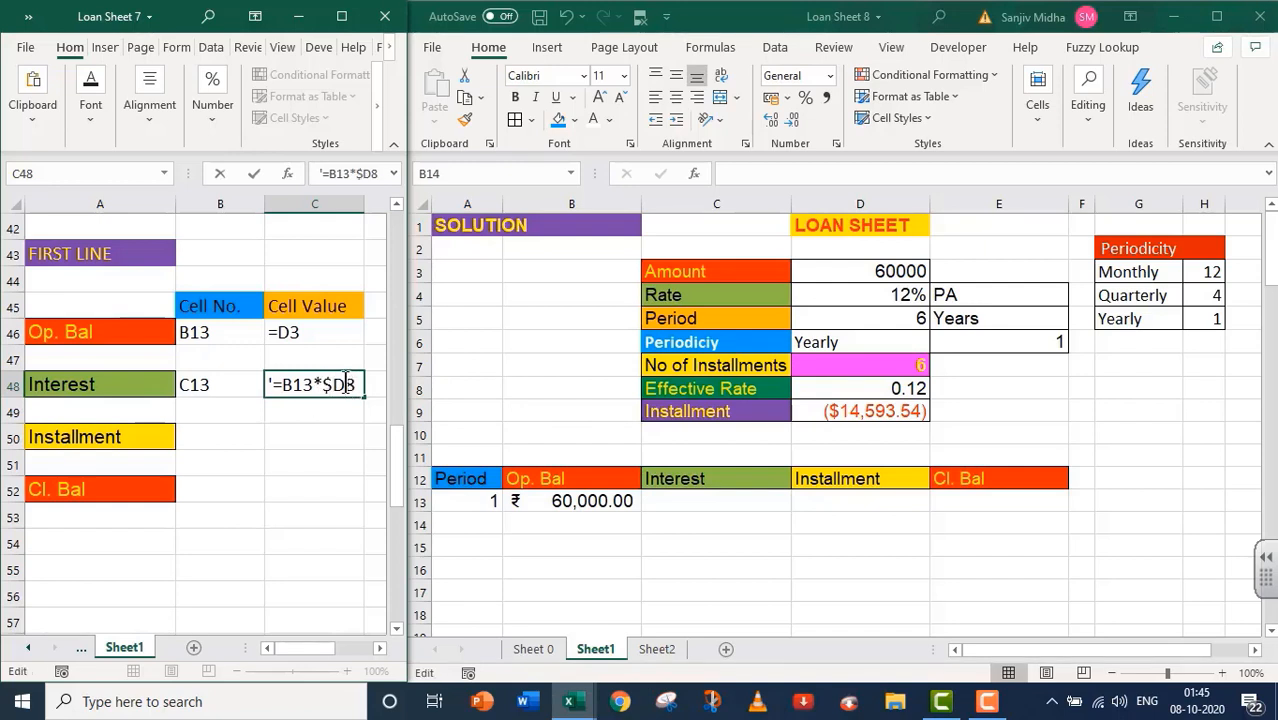
{"action": "left_click", "coordinate": [346, 385]}
{"action": "type", "text": "$"}
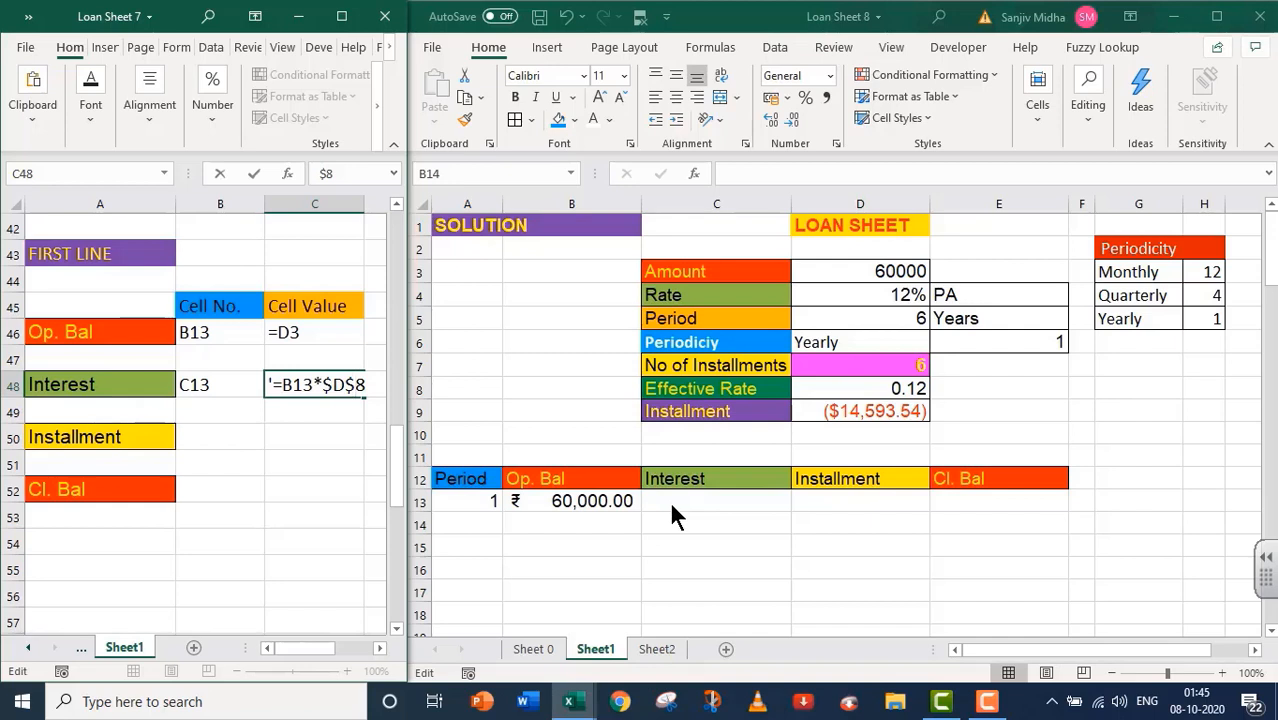
- In the Loan Sheet 8 workbook, calculate the first Interest in C13 with the formula =B13*$D$8
{"action": "double_click", "coordinate": [669, 500]}
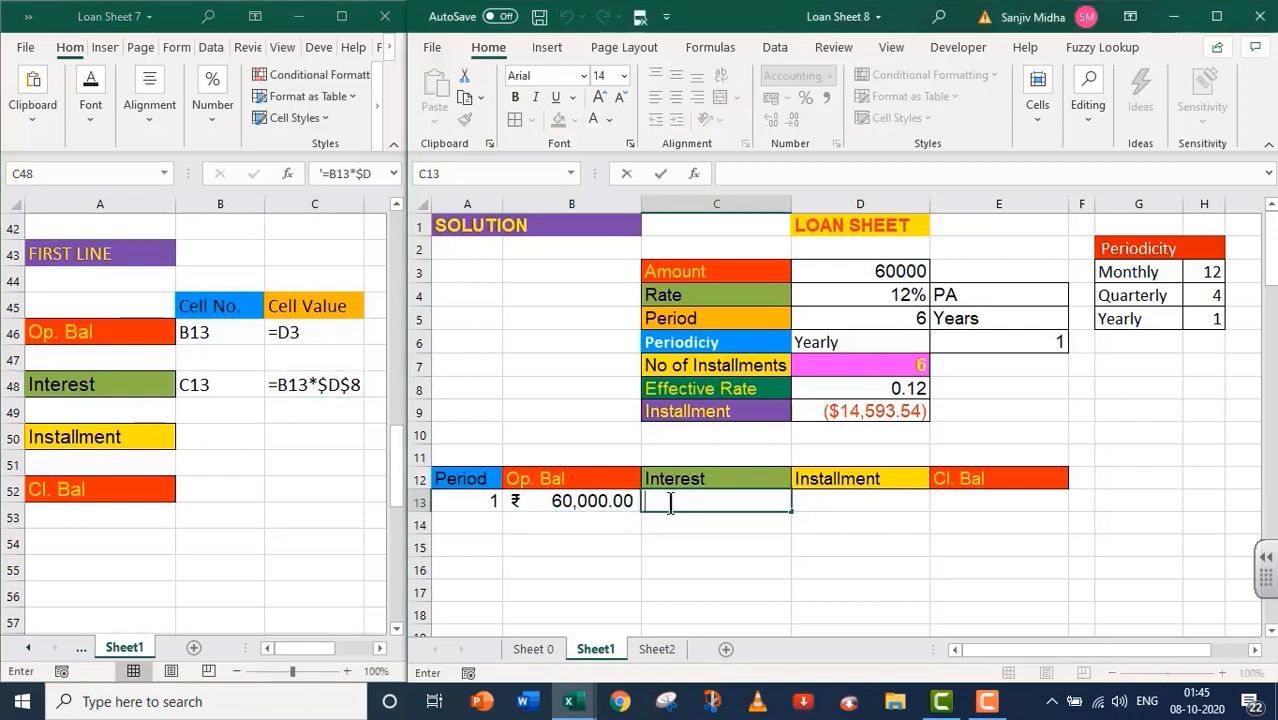
{"action": "type", "text": "="}
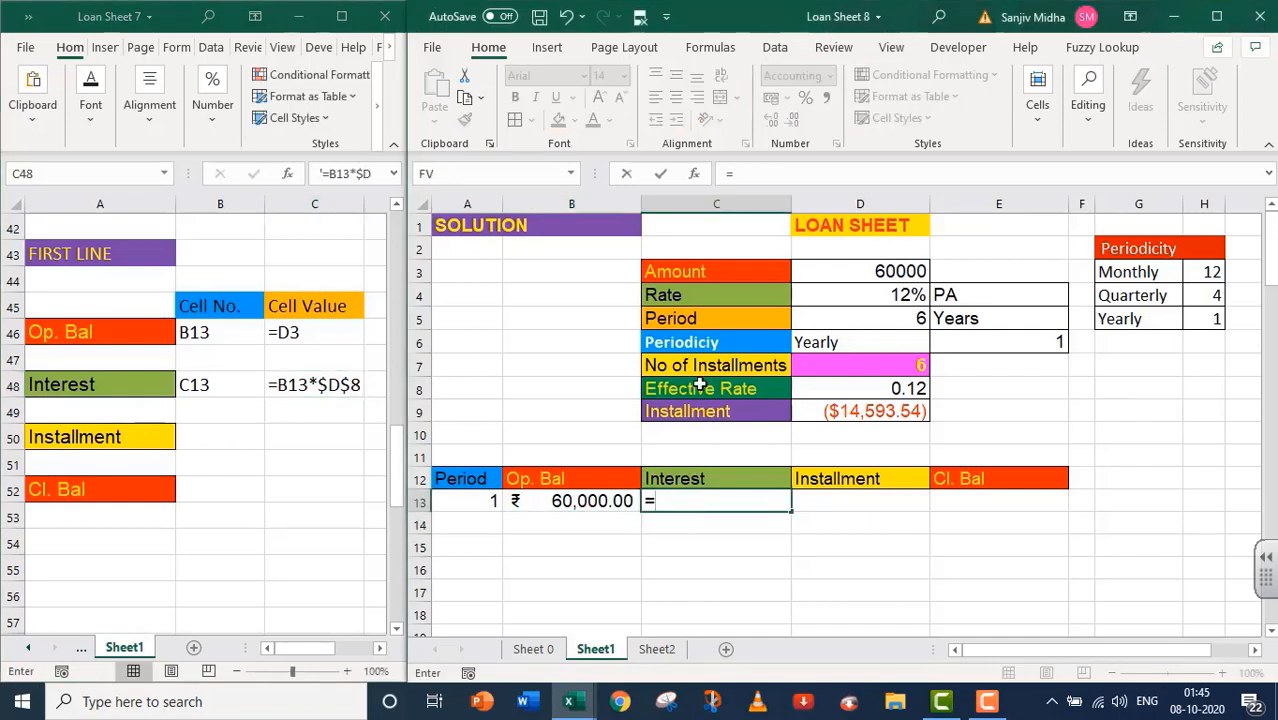
{"action": "left_click", "coordinate": [576, 503]}
{"action": "type", "text": "*"}
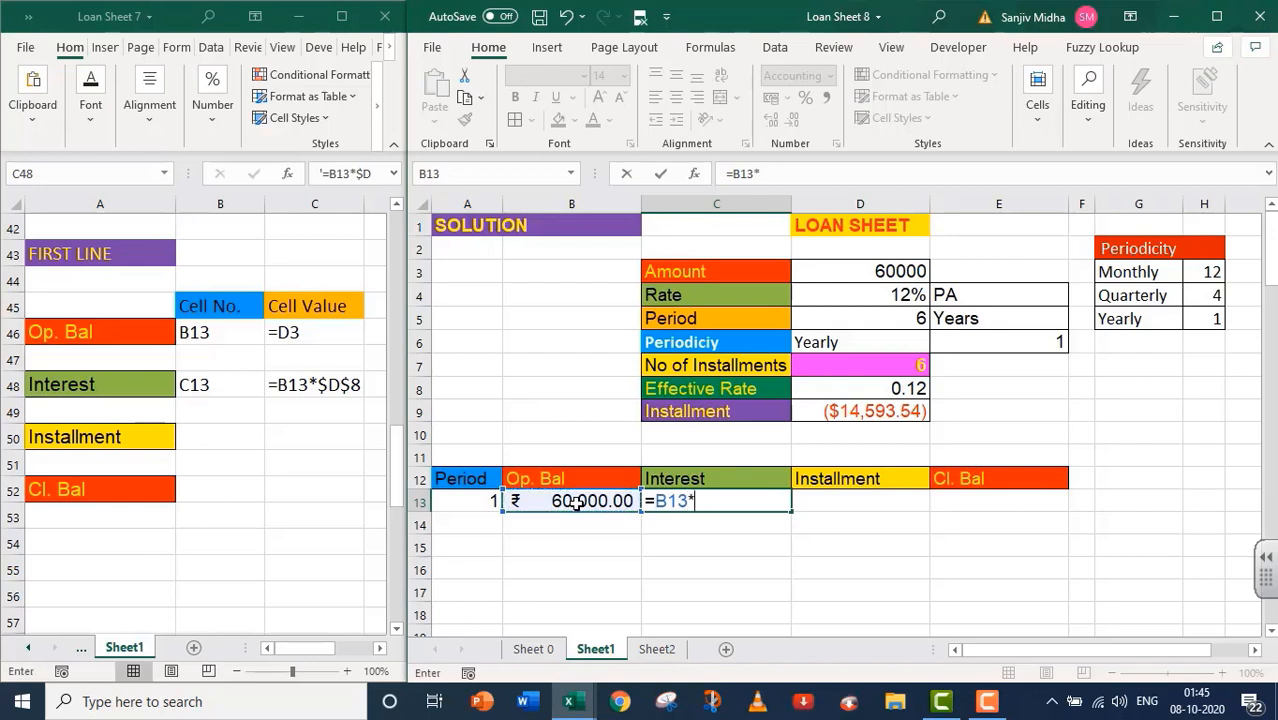
{"action": "left_click", "coordinate": [868, 390]}
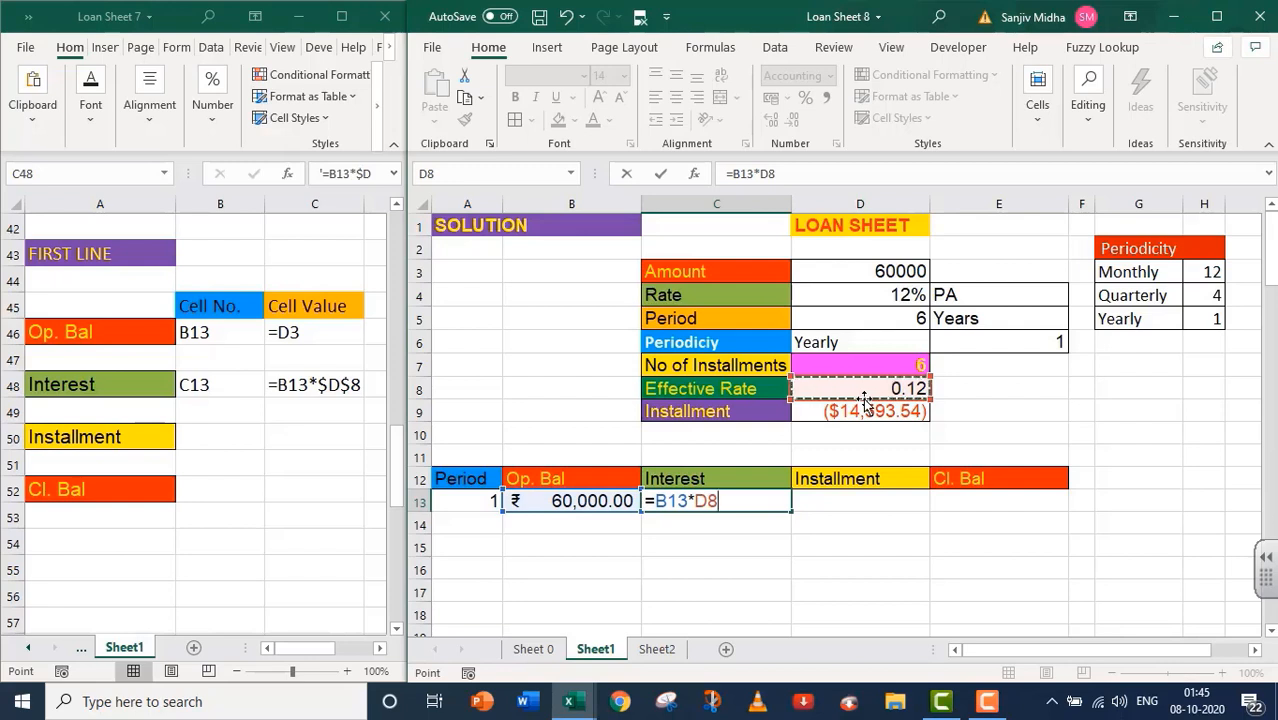
{"action": "key", "text": "F4"}
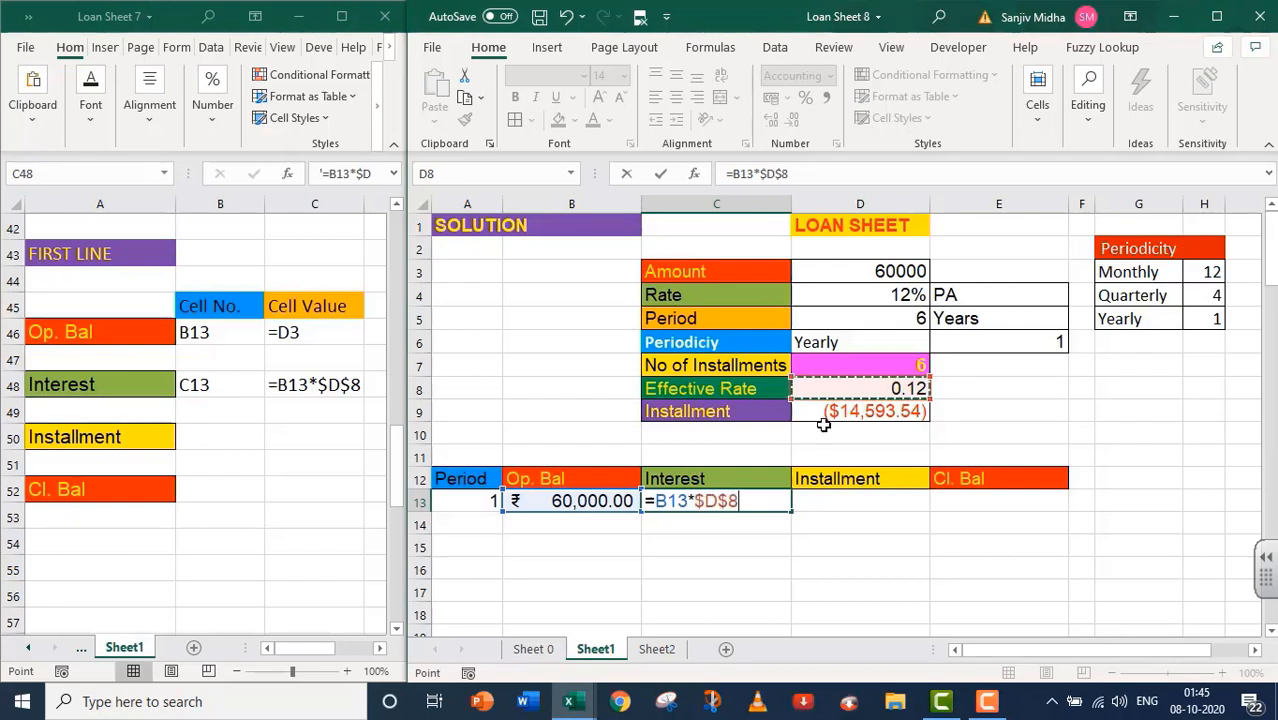
{"action": "key", "text": "Return"}
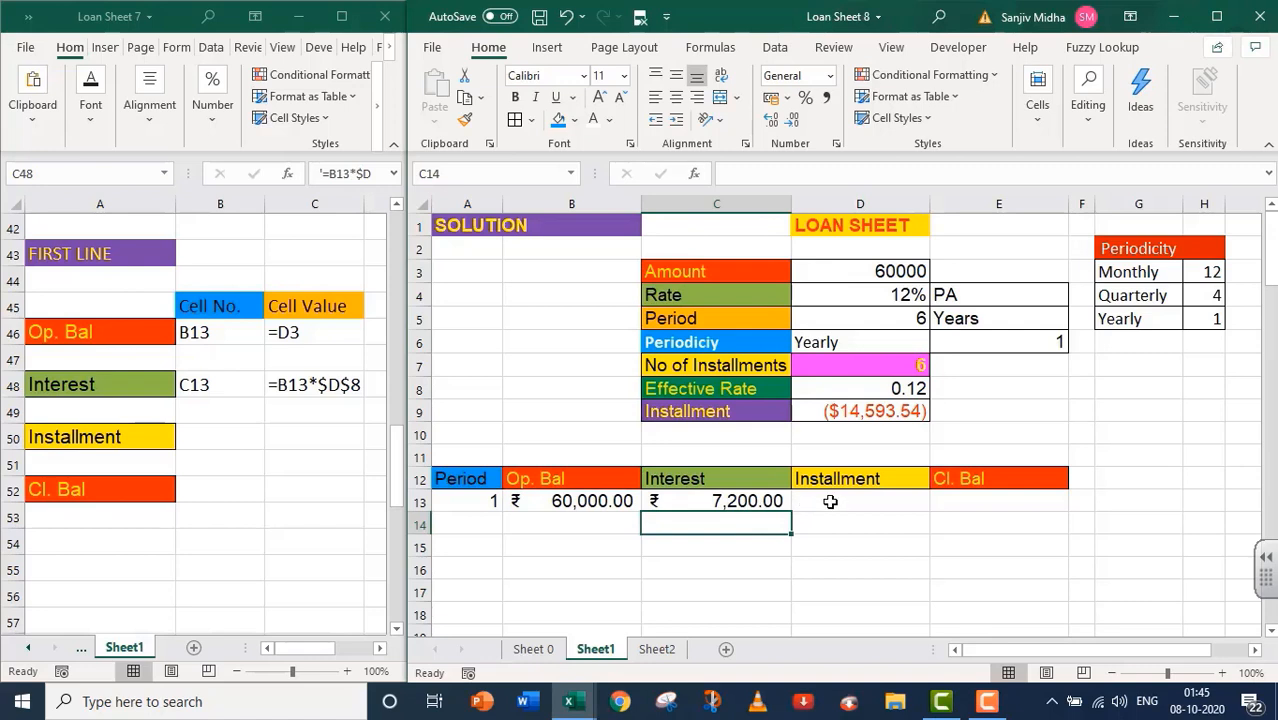
- In the Loan Sheet 7 workbook, note cell number D13 in B50 and the text $D$9 in C50 for Installment
{"action": "double_click", "coordinate": [831, 502]}
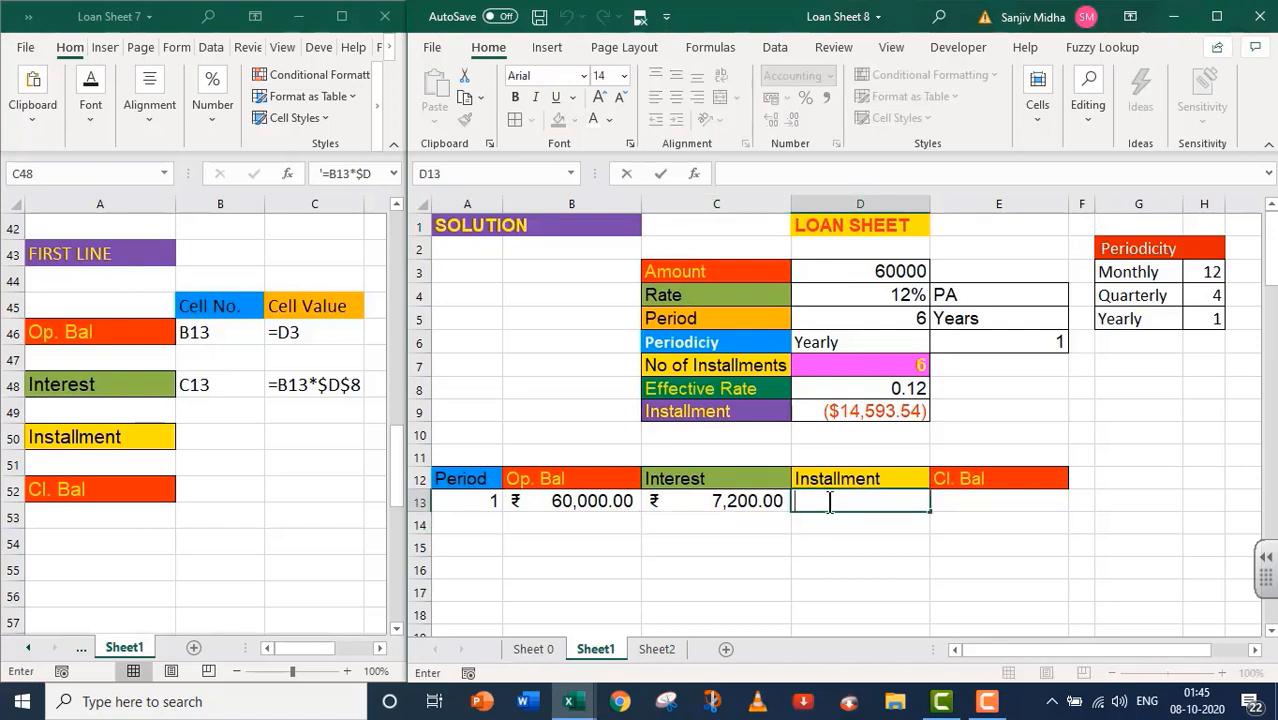
{"action": "left_click", "coordinate": [202, 432]}
{"action": "type", "text": "D13"}
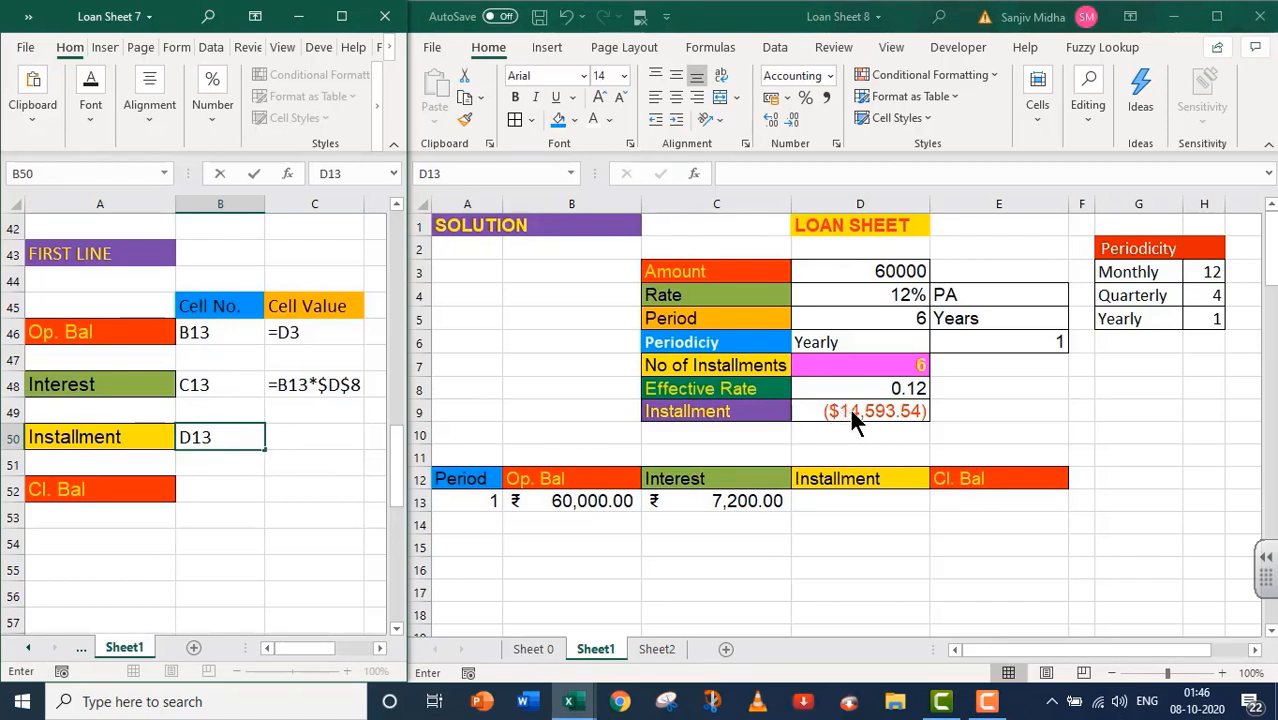
{"action": "left_click", "coordinate": [290, 445]}
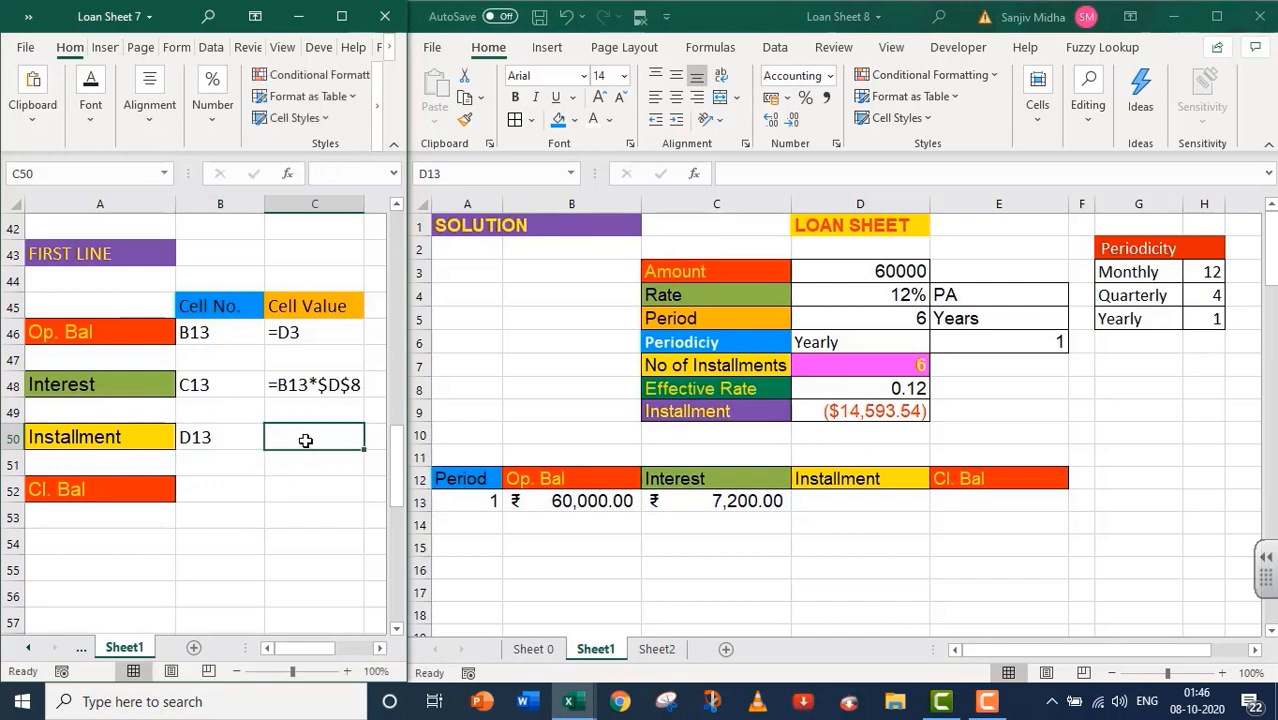
{"action": "type", "text": "$"}
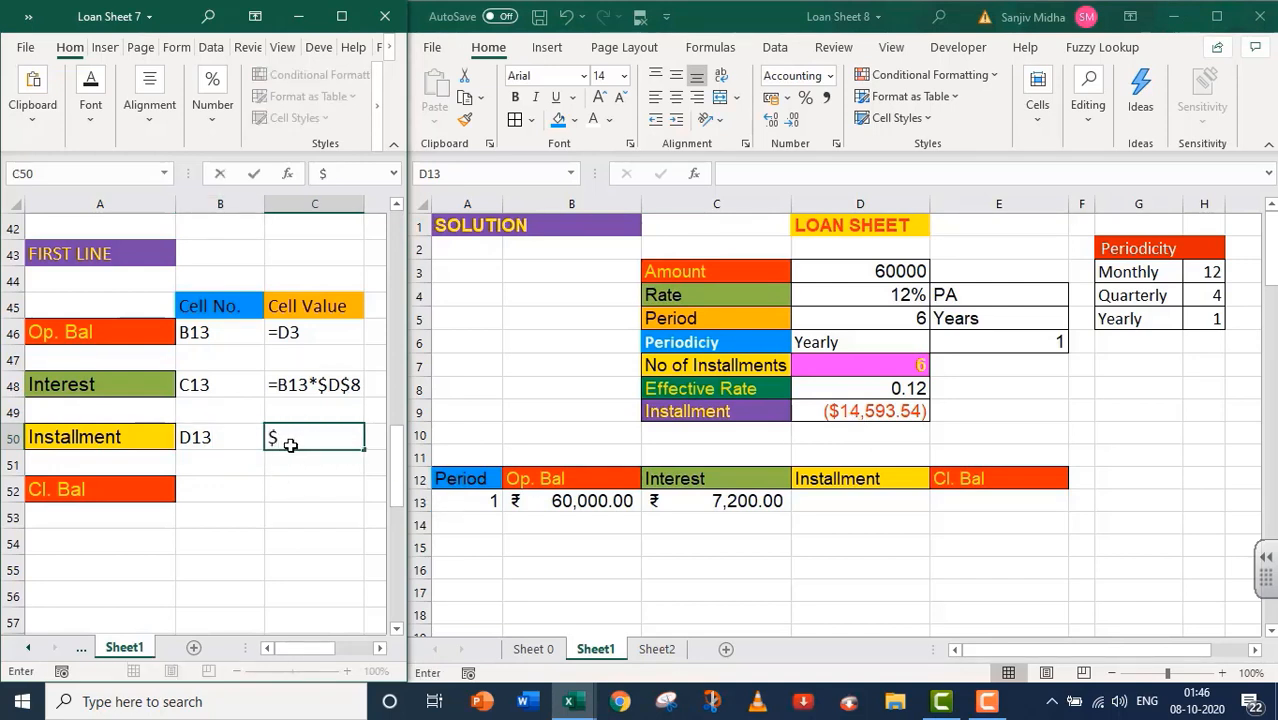
{"action": "type", "text": "D$9"}
- In the Loan Sheet 8 workbook, fill the first Installment cell D13 with the absolute reference =$D$9
{"action": "left_click", "coordinate": [815, 501]}
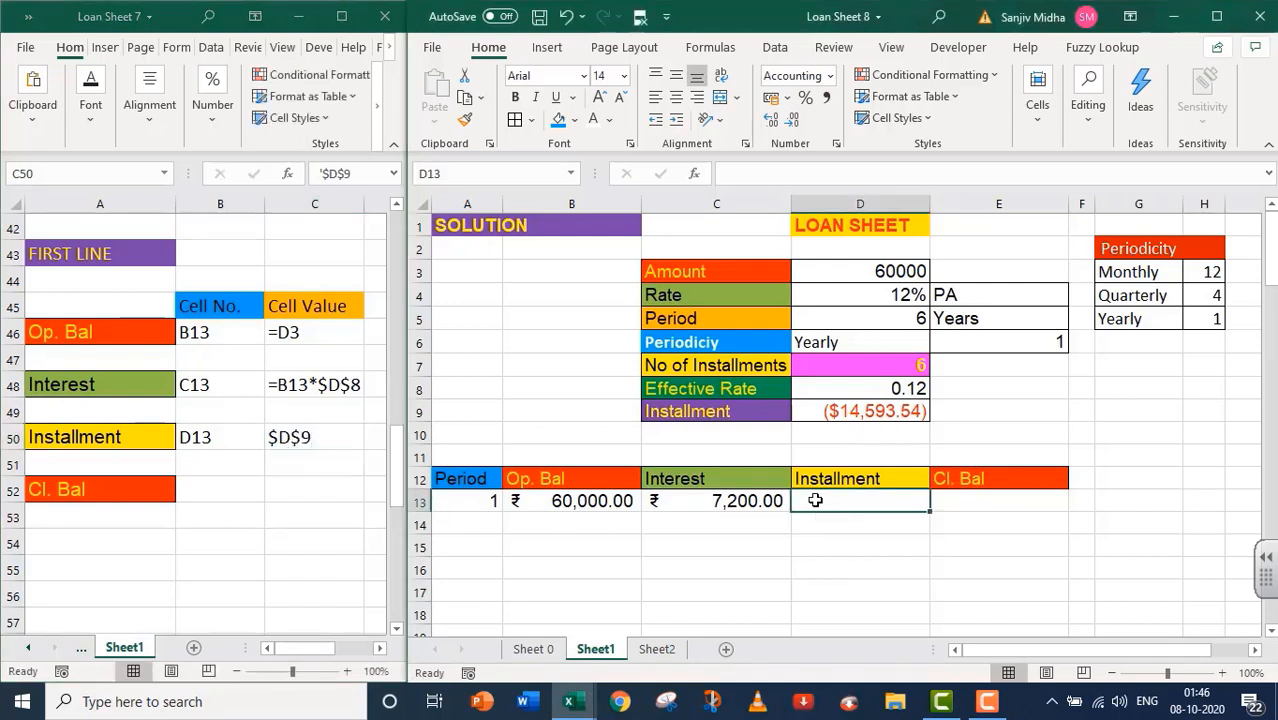
{"action": "double_click", "coordinate": [806, 502]}
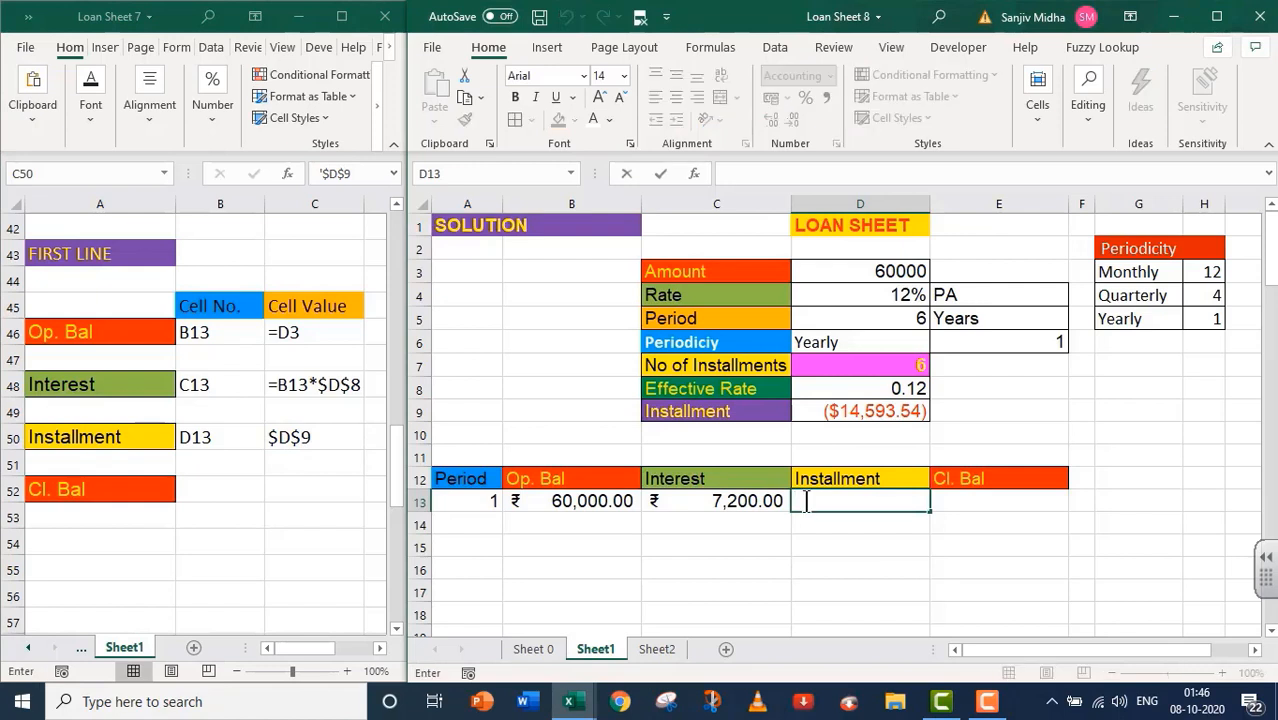
{"action": "type", "text": "="}
{"action": "left_click", "coordinate": [845, 411]}
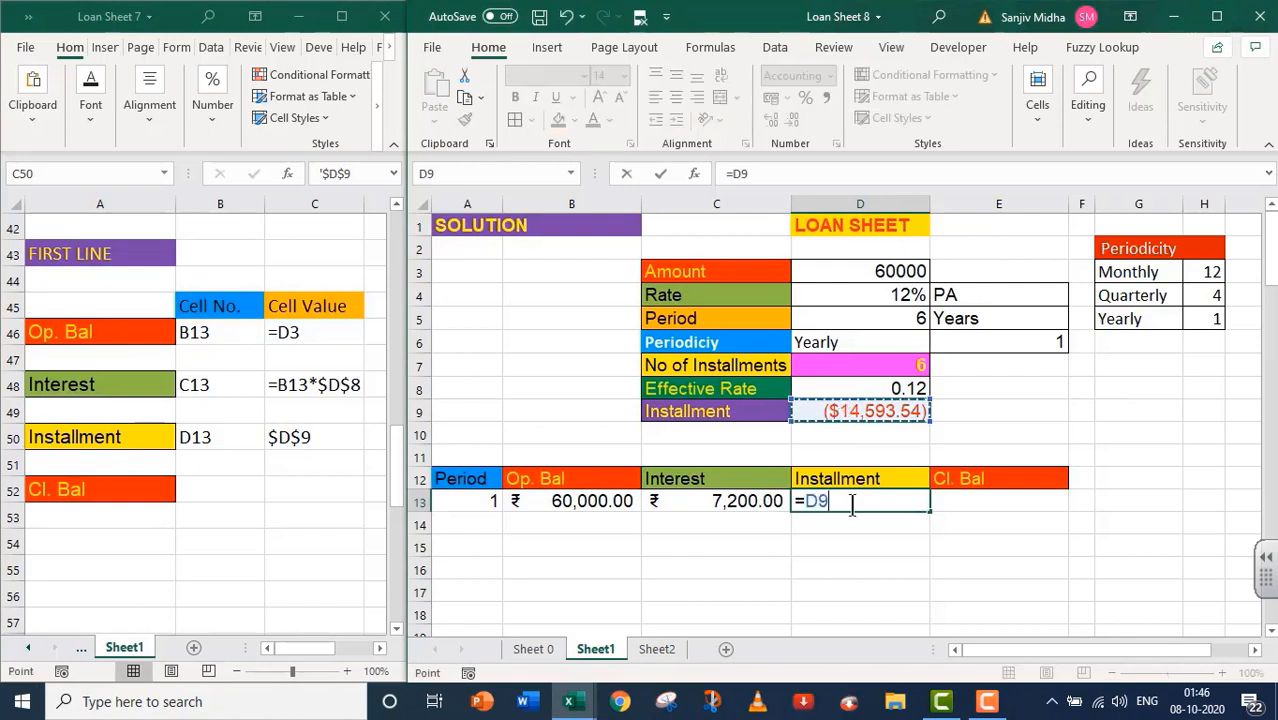
{"action": "key", "text": "F4"}
{"action": "key", "text": "Return"}
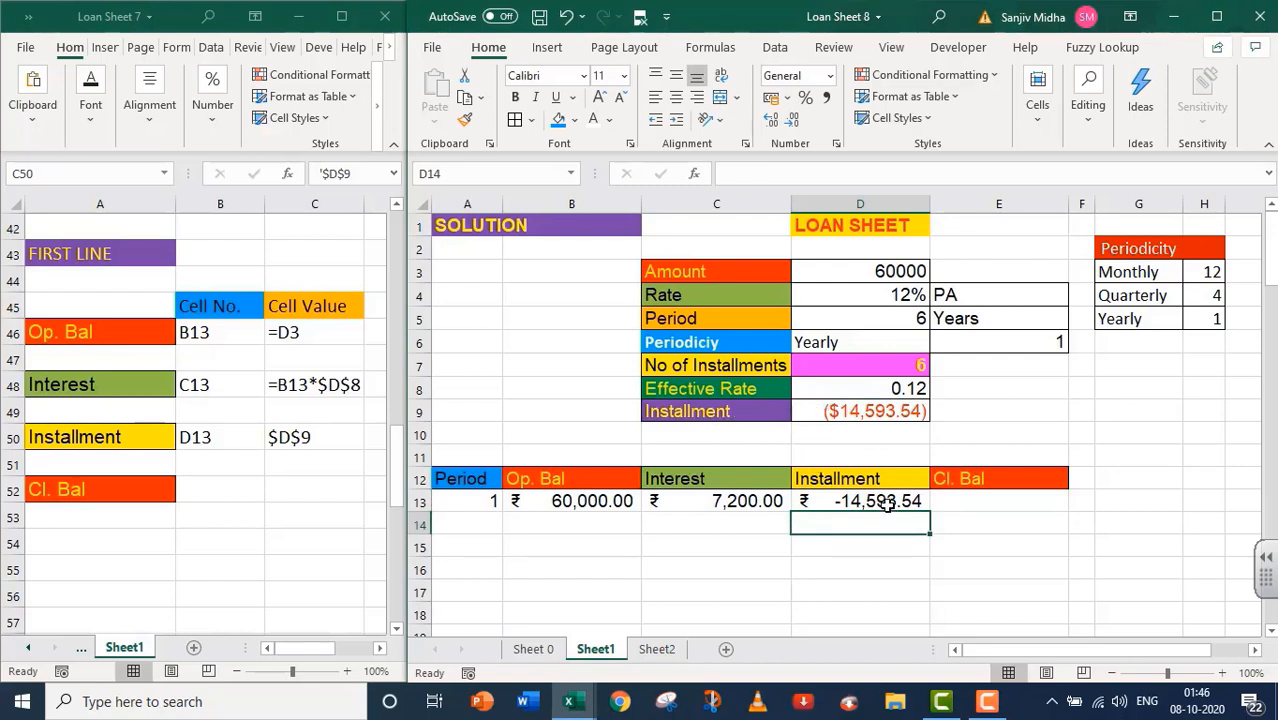
- In the Loan Sheet 7 workbook, note cell number E13 in B52 and enter =B13+C13-D13 in C52 for Cl. Bal
{"action": "left_click", "coordinate": [953, 503]}
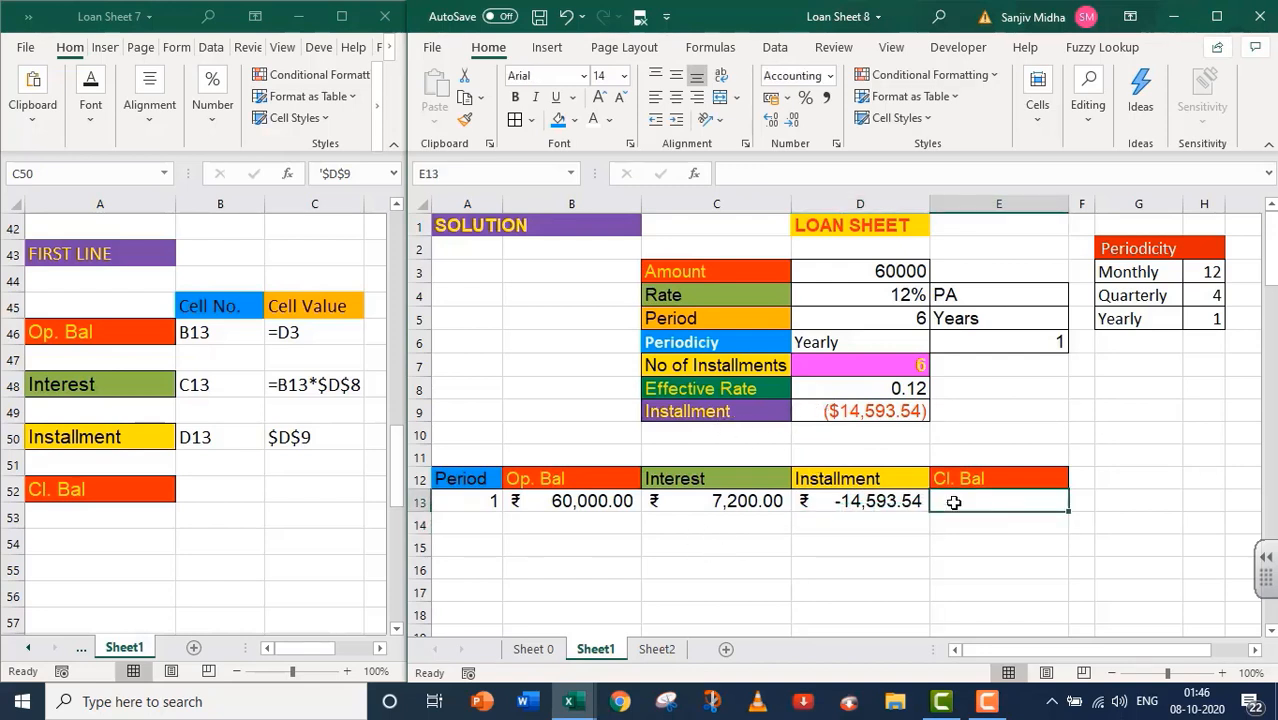
{"action": "left_click", "coordinate": [209, 489]}
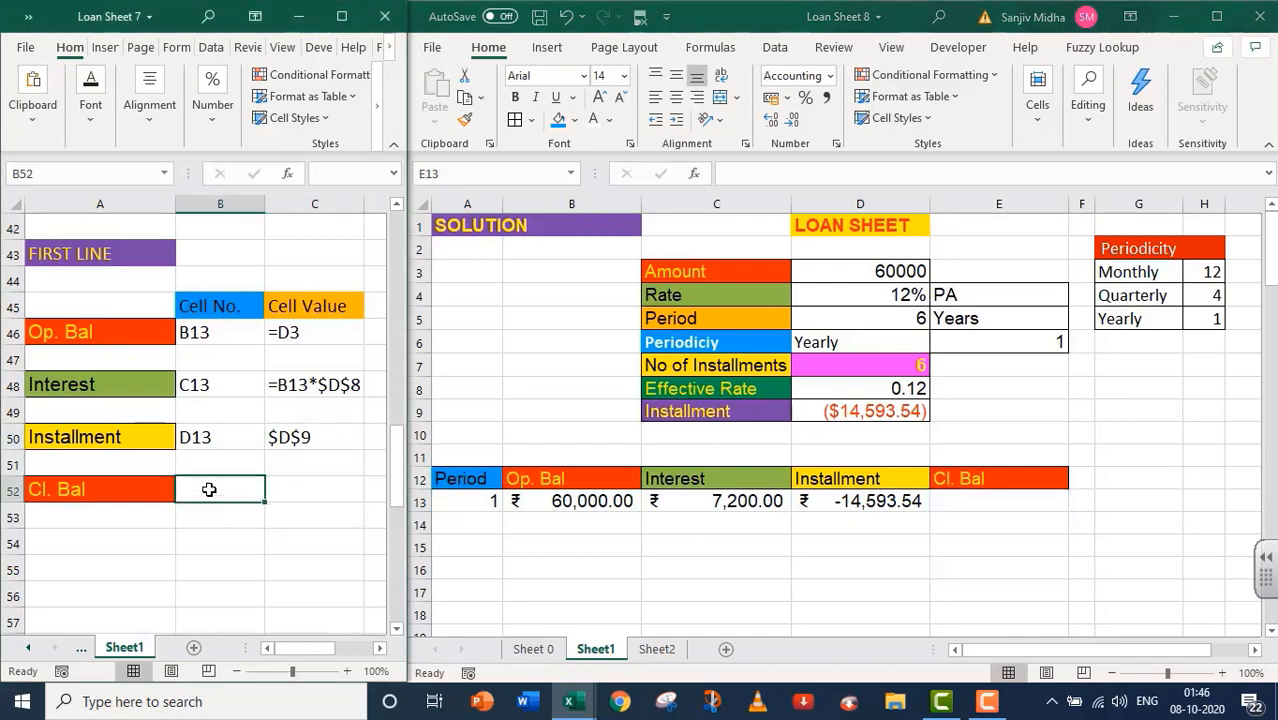
{"action": "type", "text": "E13"}
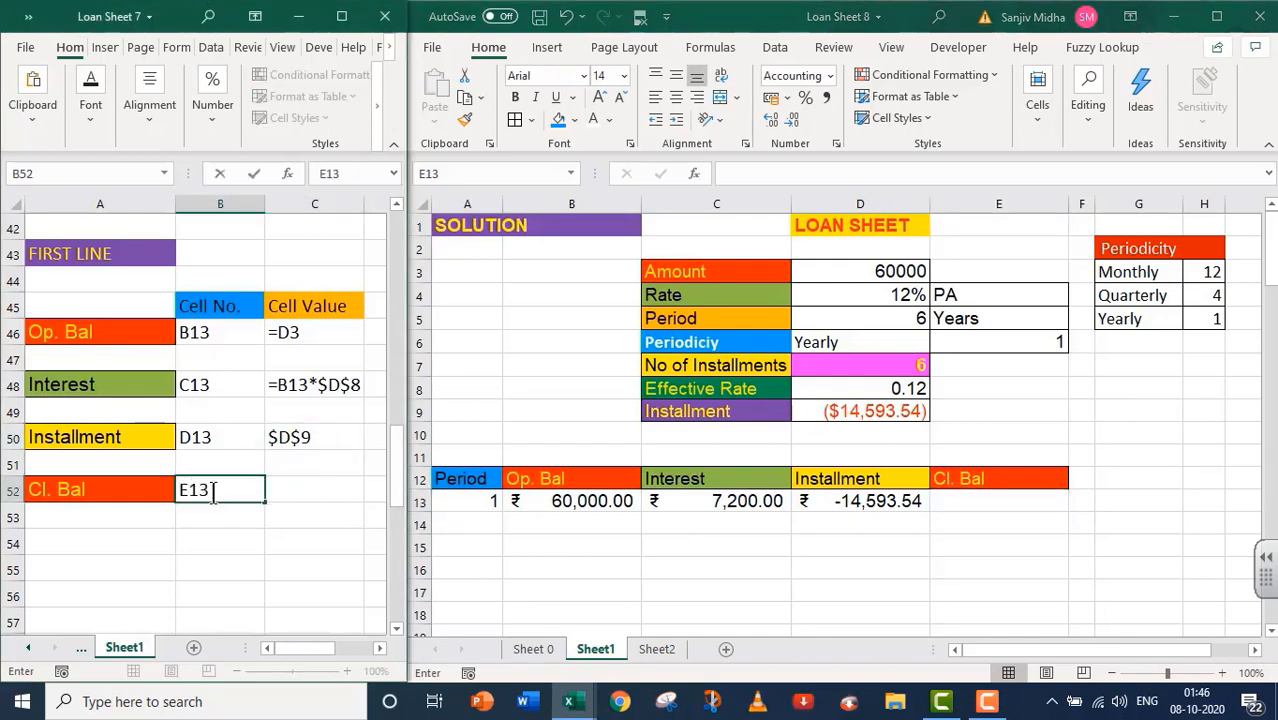
{"action": "left_click", "coordinate": [288, 489]}
{"action": "type", "text": "="}
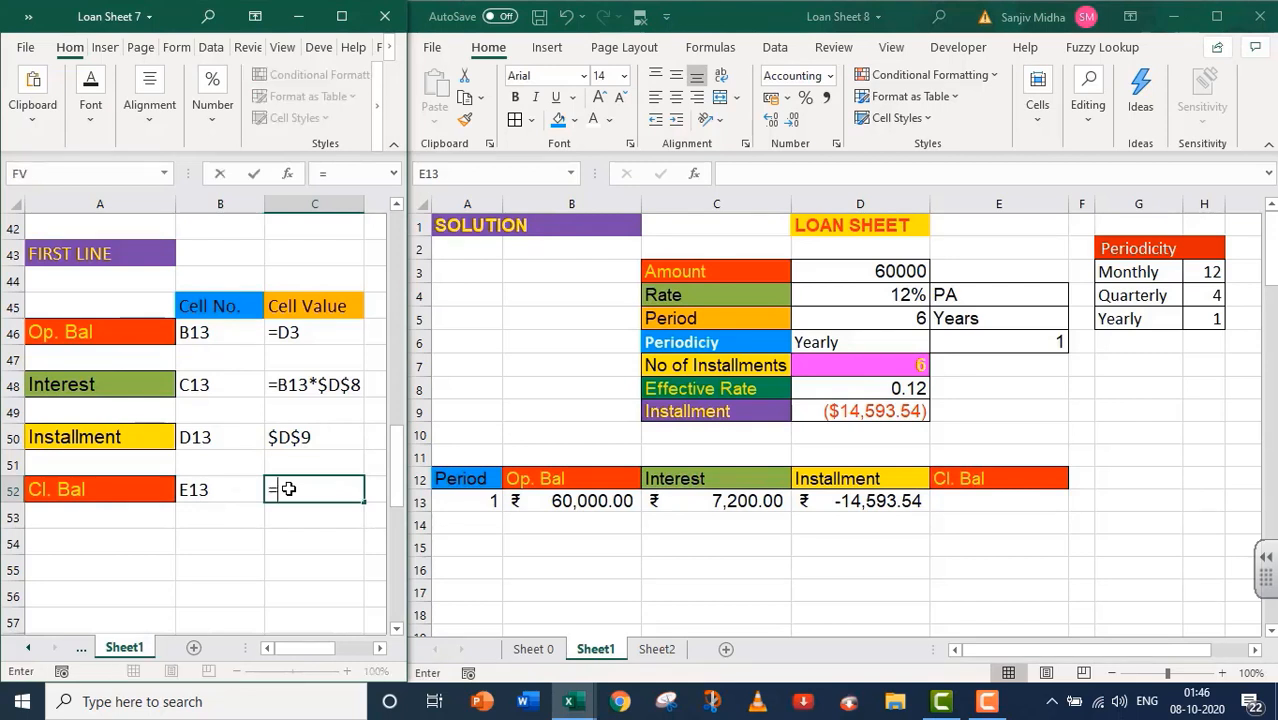
{"action": "type", "text": "B13+"}
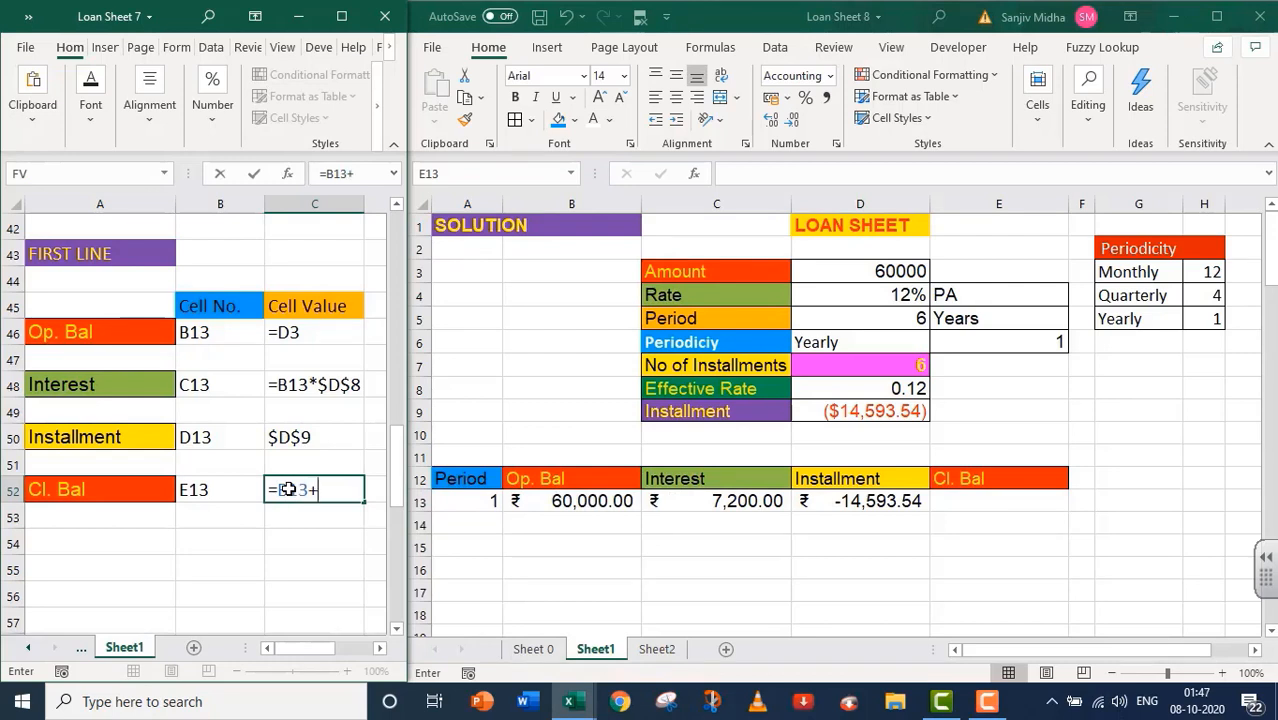
{"action": "type", "text": "C13-D"}
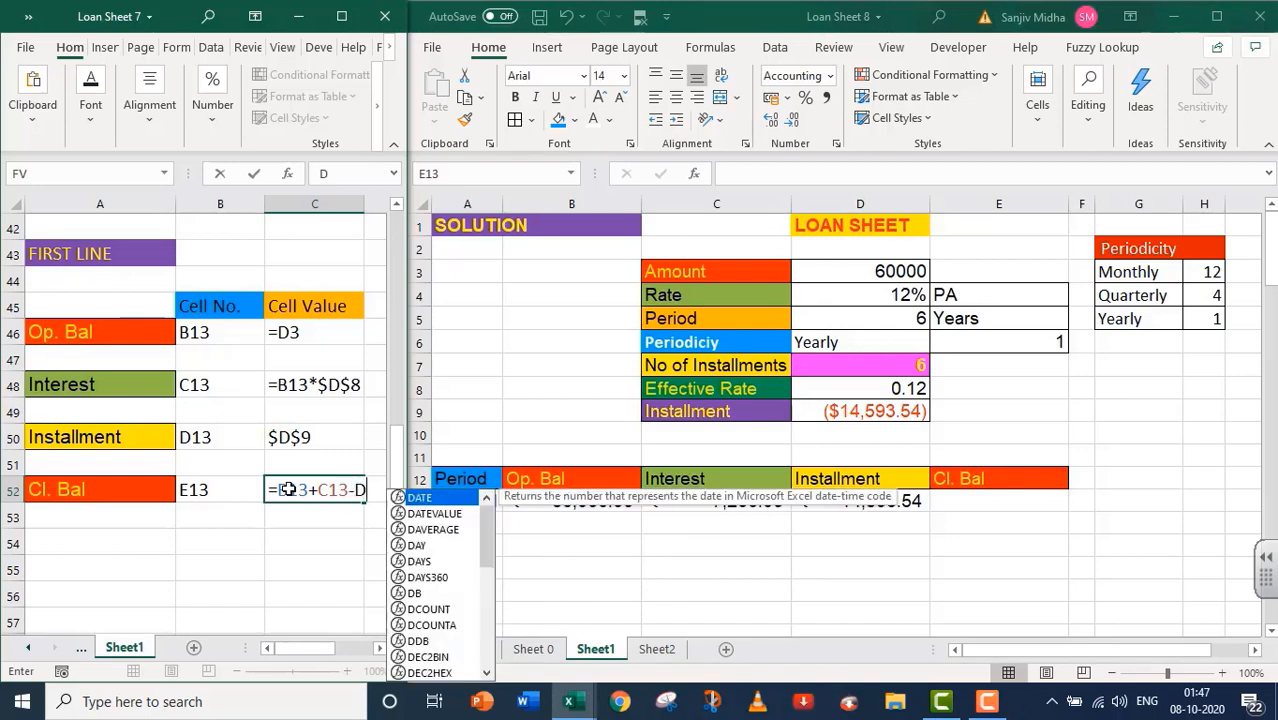
{"action": "type", "text": "13"}
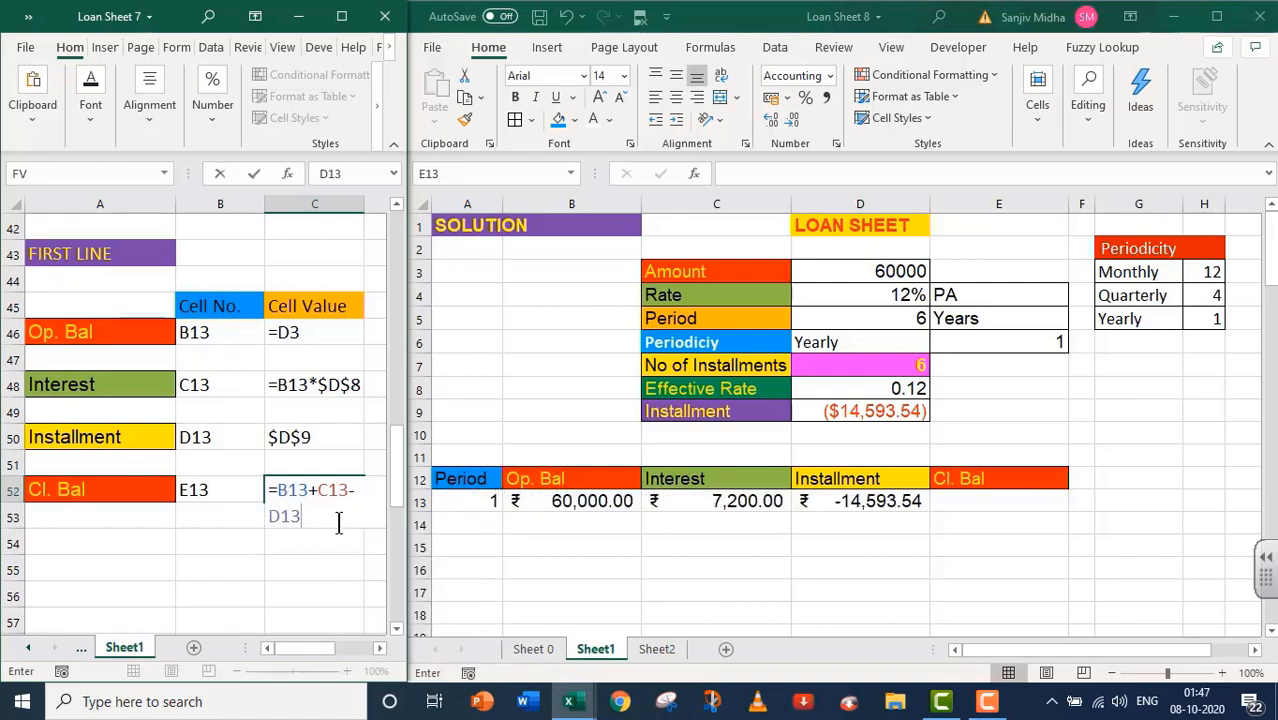
{"action": "key", "text": "Return"}
- In the Loan Sheet 8 workbook, calculate the first Cl. Bal in E13 with the formula =B13+C13+D13
{"action": "left_click", "coordinate": [945, 502]}
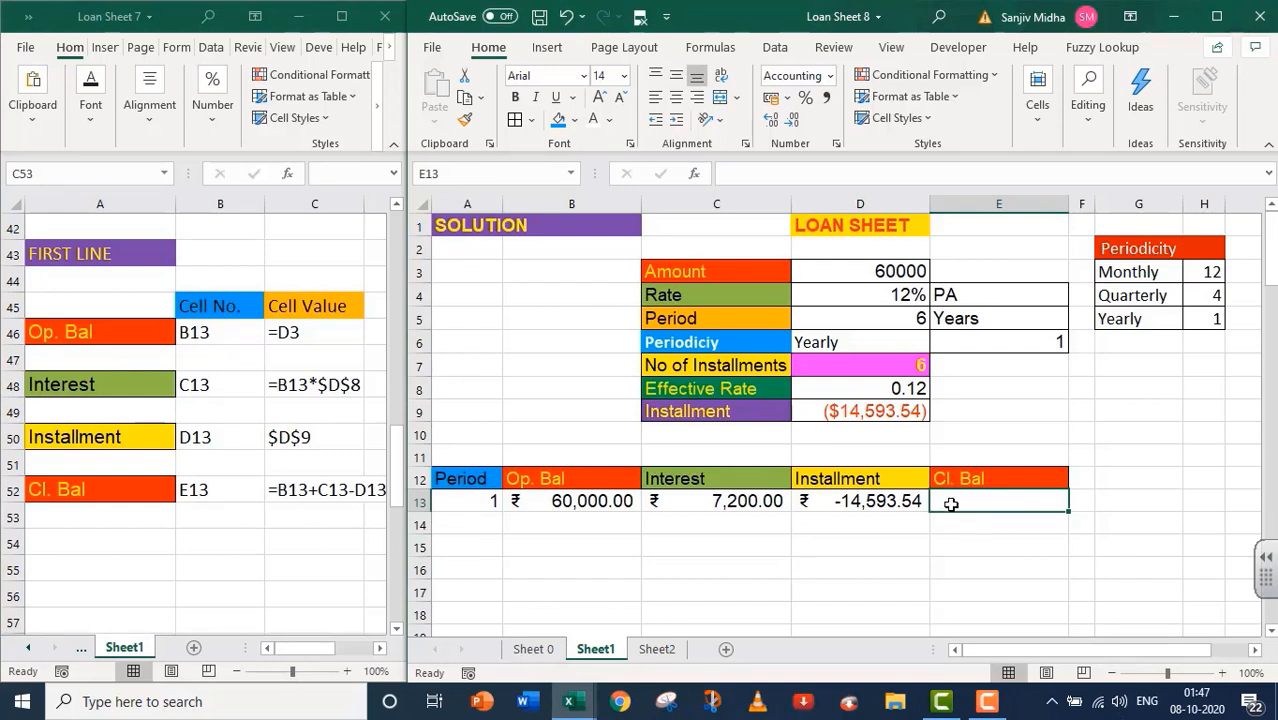
{"action": "double_click", "coordinate": [951, 504]}
{"action": "type", "text": "="}
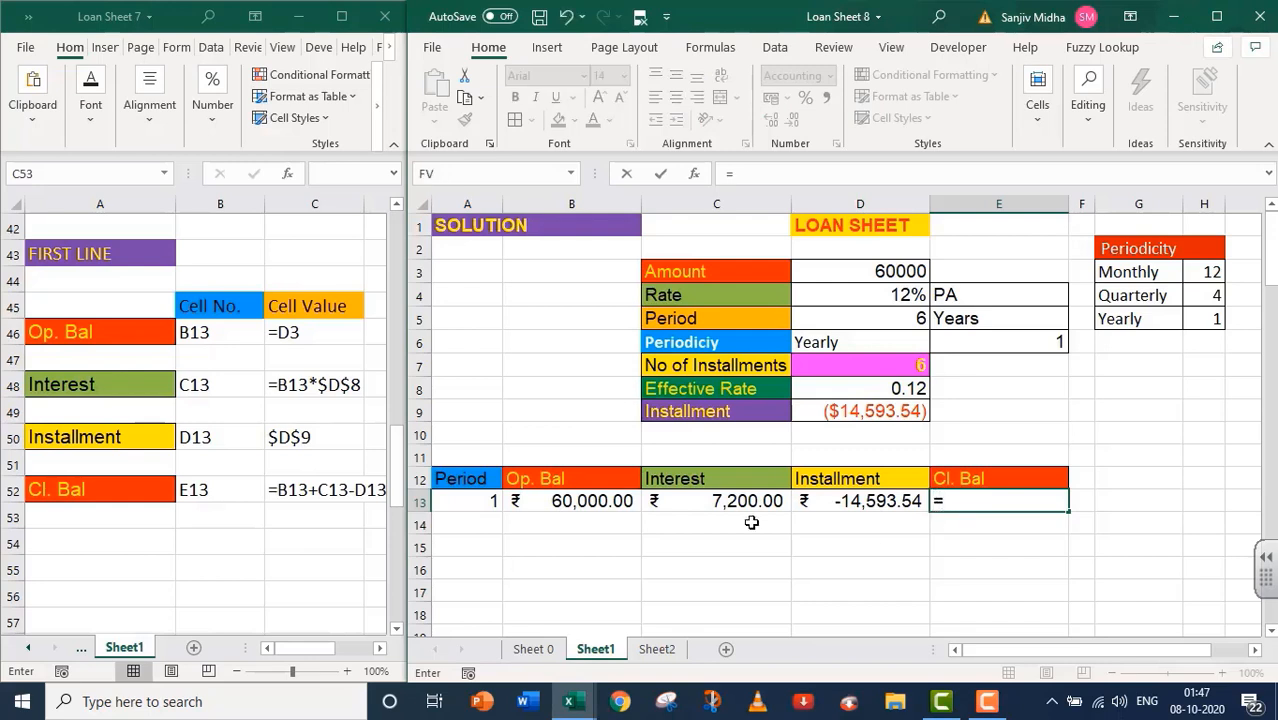
{"action": "left_click", "coordinate": [567, 503]}
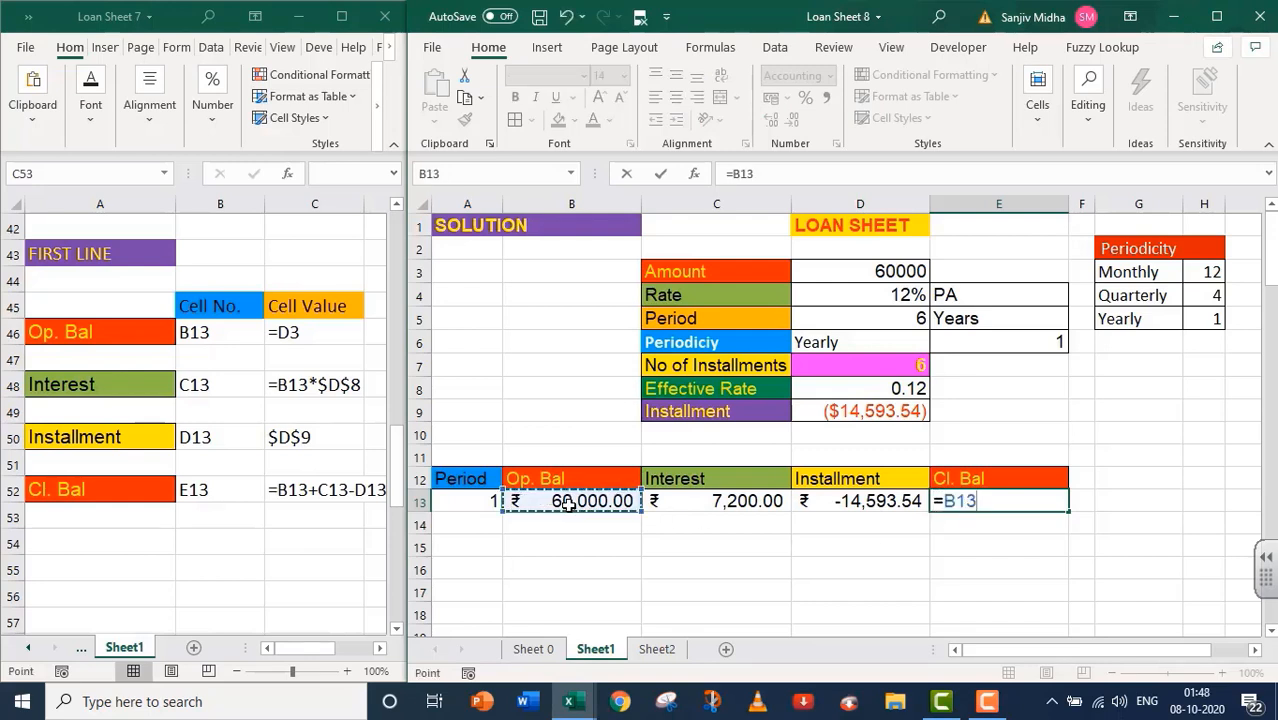
{"action": "type", "text": "+"}
{"action": "left_click", "coordinate": [703, 512]}
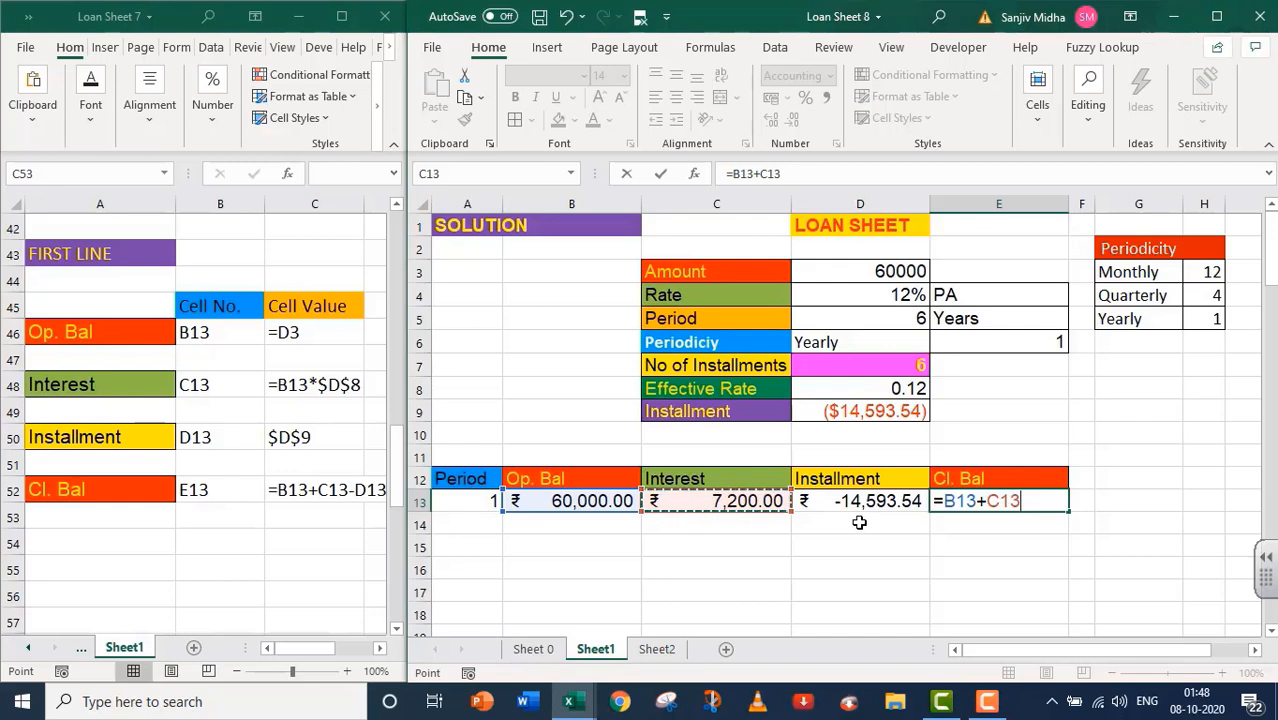
{"action": "type", "text": "+"}
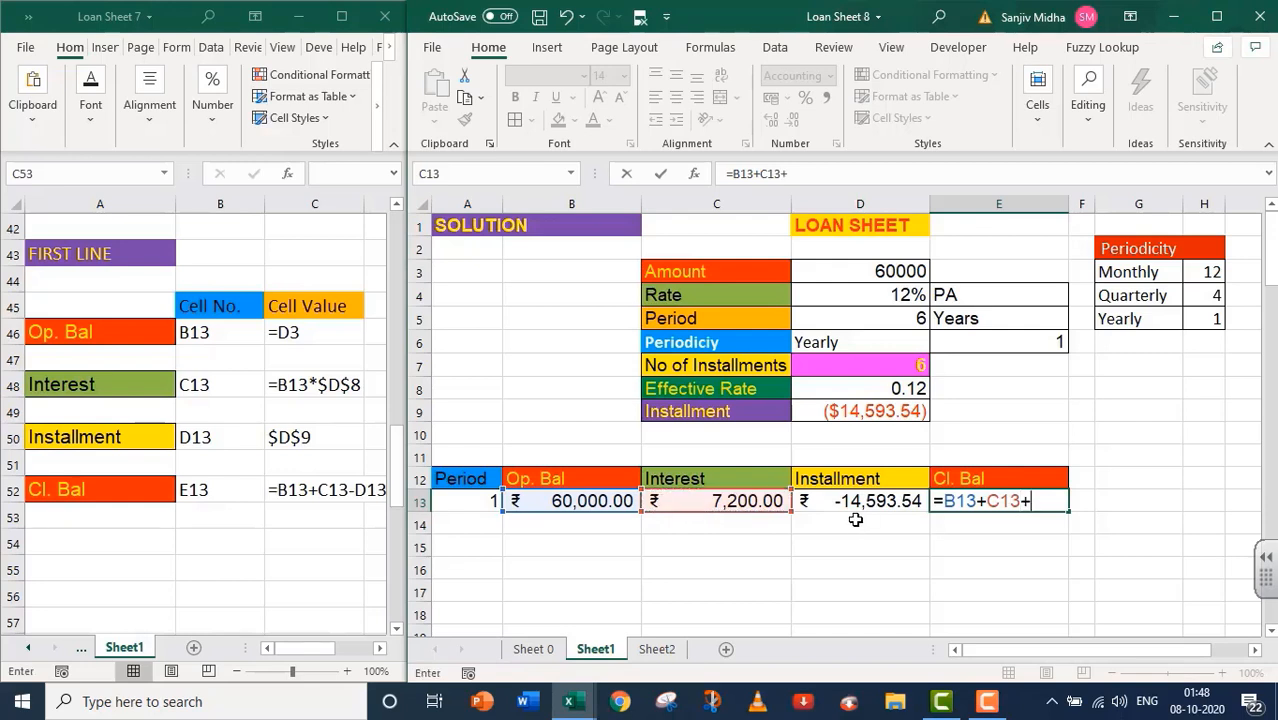
{"action": "left_click", "coordinate": [856, 502]}
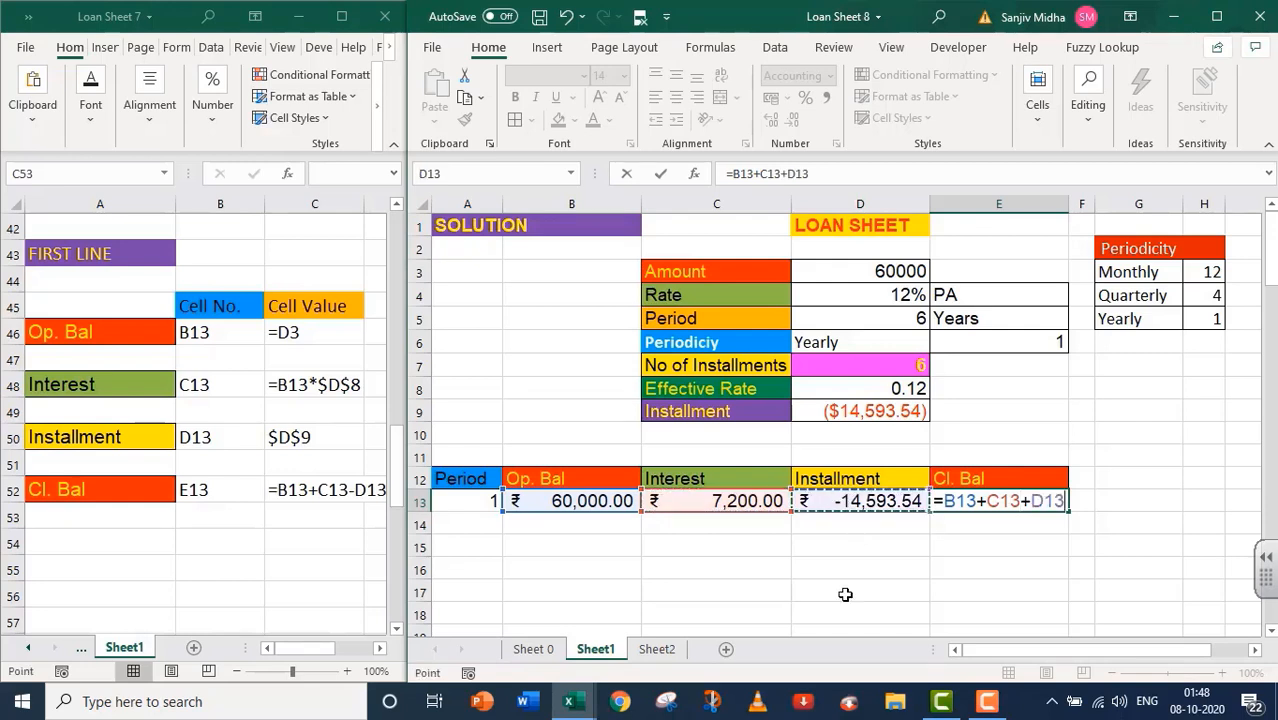
{"action": "key", "text": "Return"}
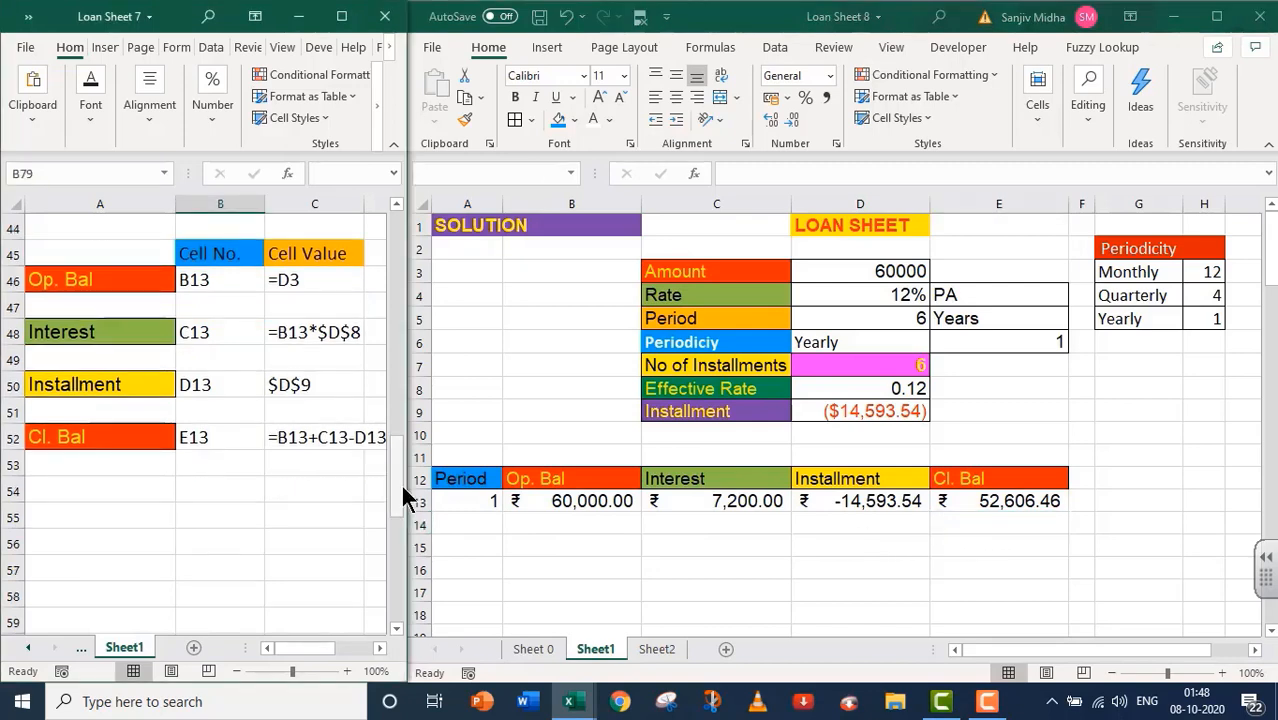
- In the Loan Sheet 7 workbook, note the Second LINE Period formula =IF(A13<$D$7,A13+1," ") in B71
{"action": "left_click_drag", "start_coordinate": [398, 487], "coordinate": [372, 610]}
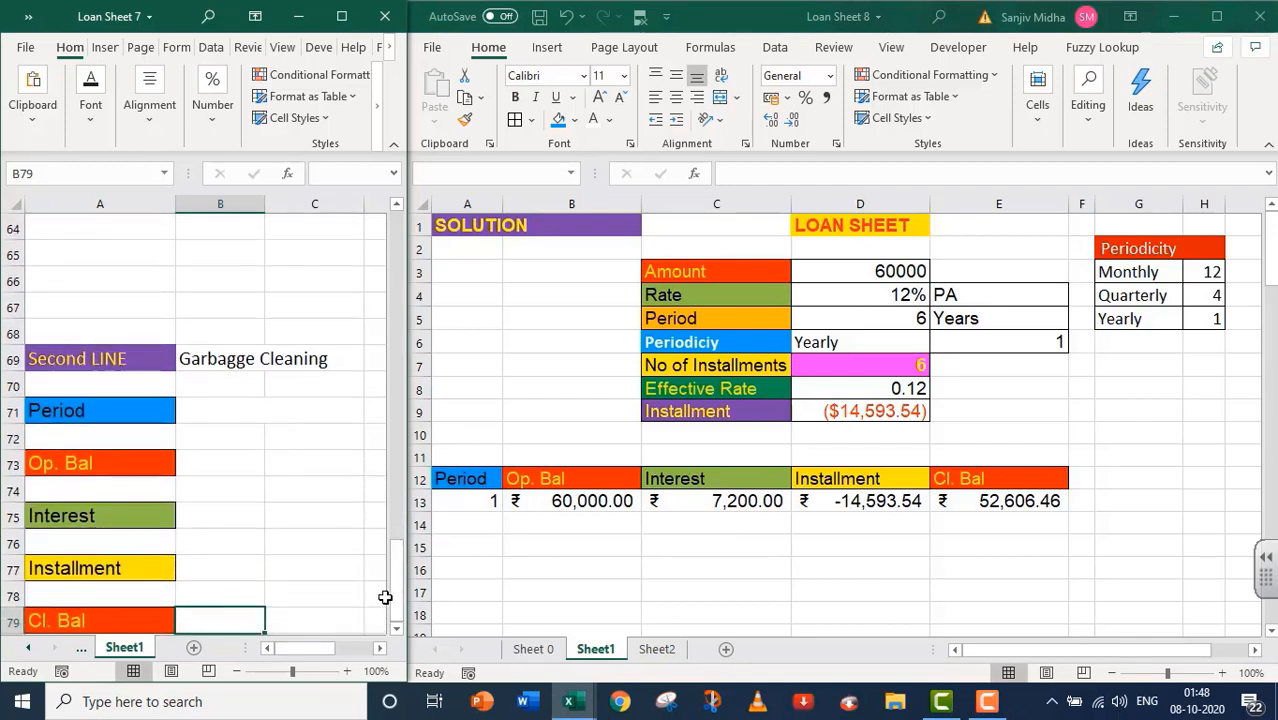
{"action": "left_click", "coordinate": [340, 580]}
{"action": "scroll", "coordinate": [330, 540], "scroll_direction": "down", "scroll_amount": 1}
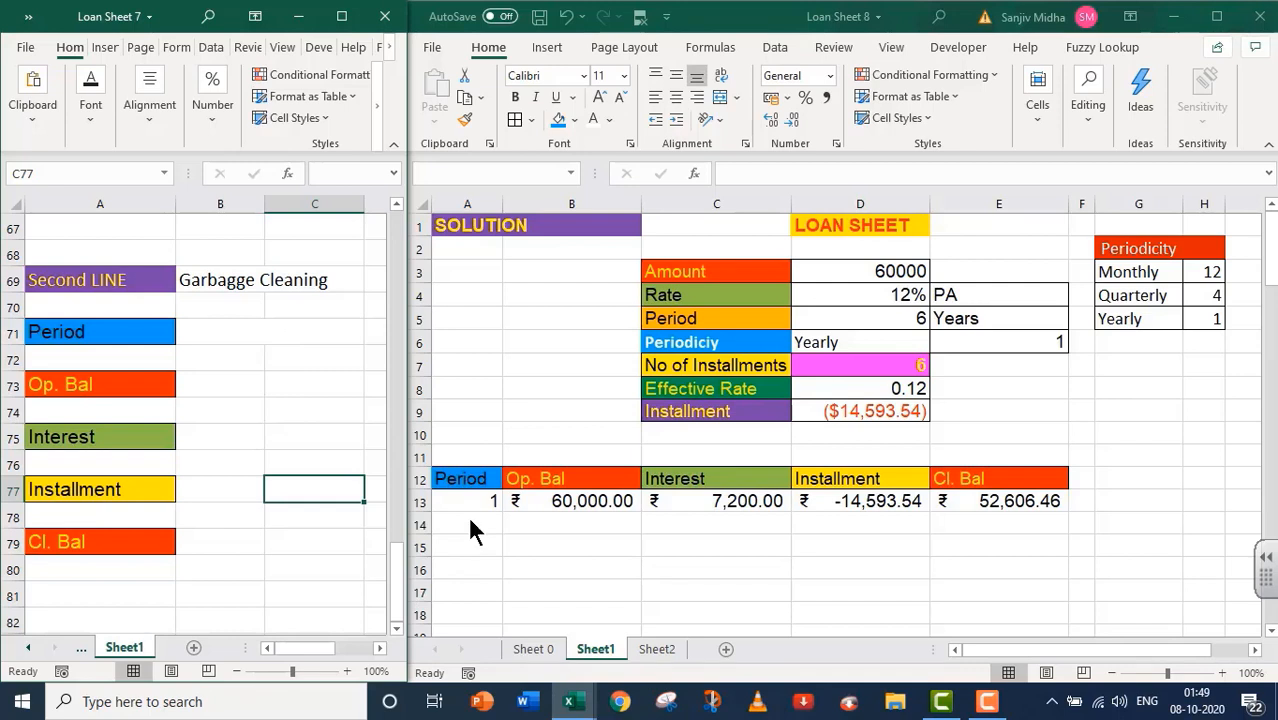
{"action": "left_click", "coordinate": [209, 326]}
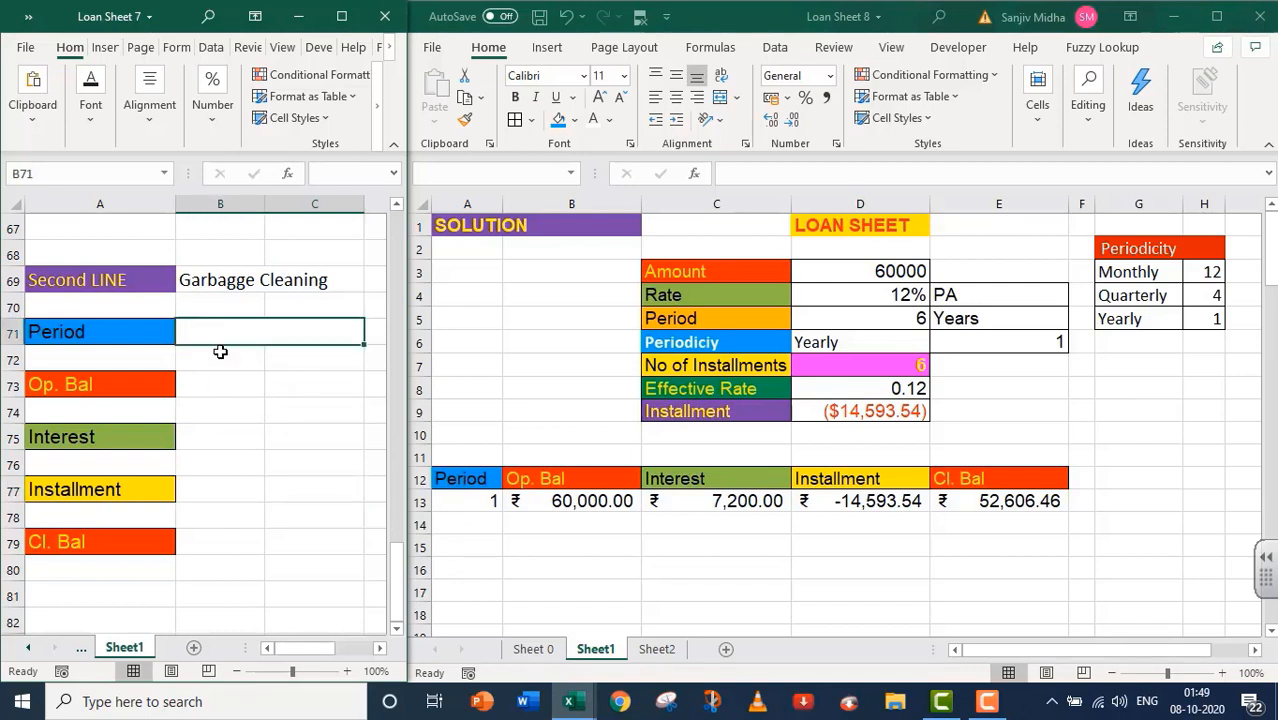
{"action": "type", "text": "="}
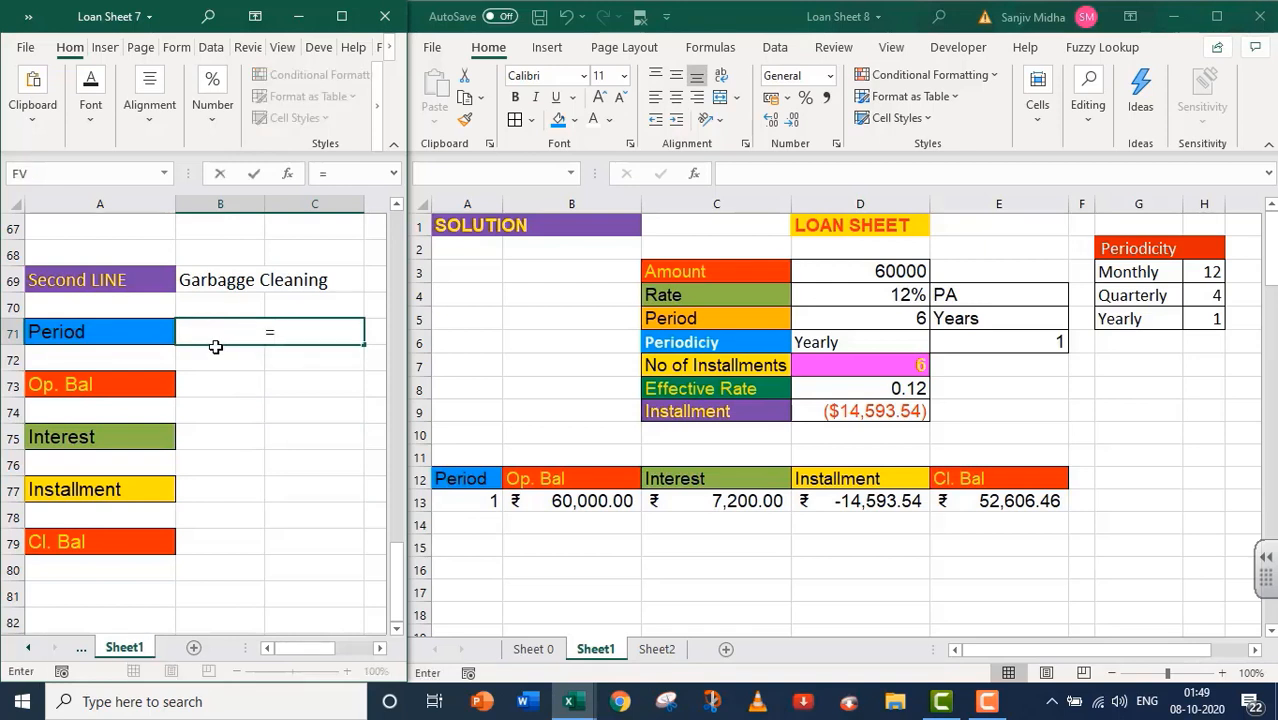
{"action": "type", "text": "IF("}
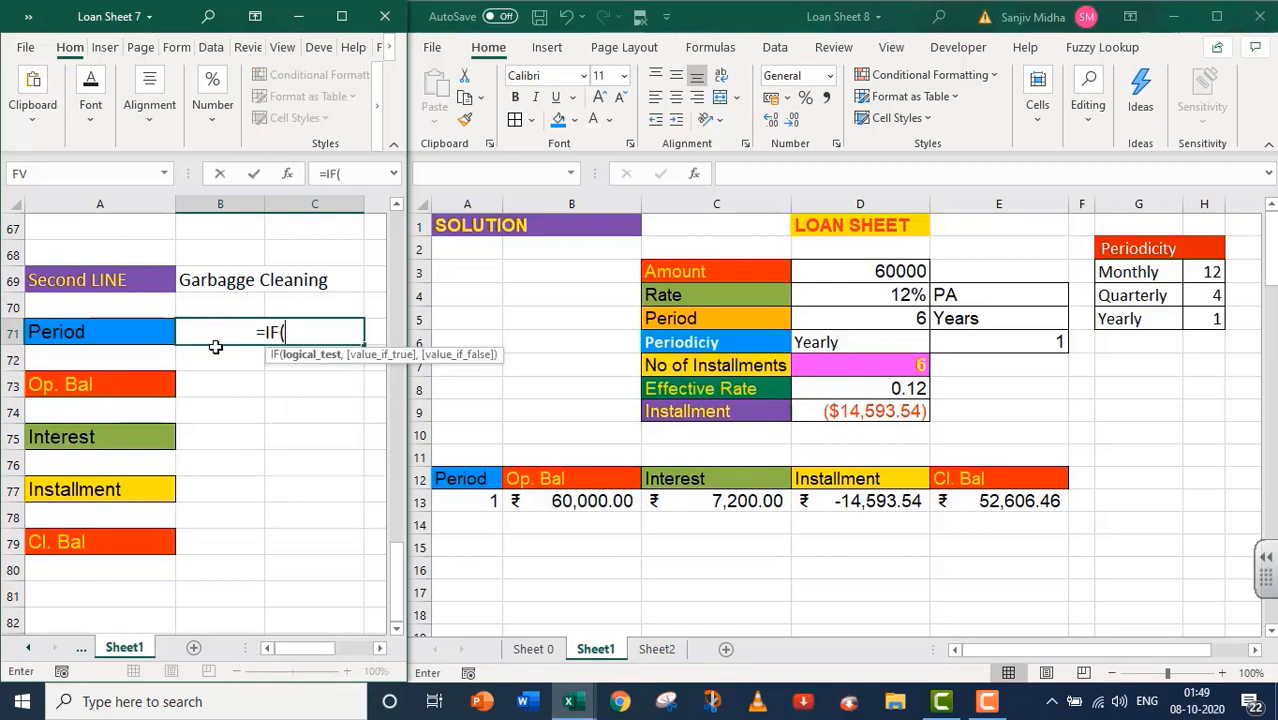
{"action": "type", "text": "A13"}
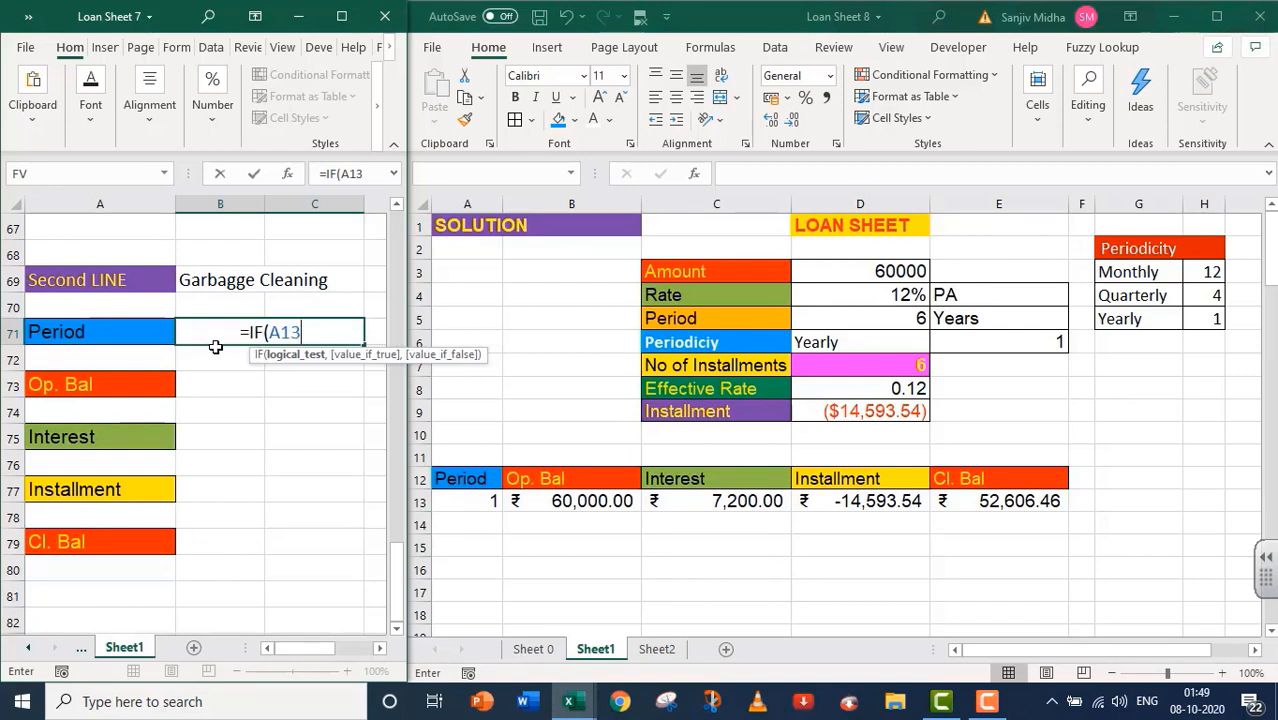
{"action": "type", "text": "<"}
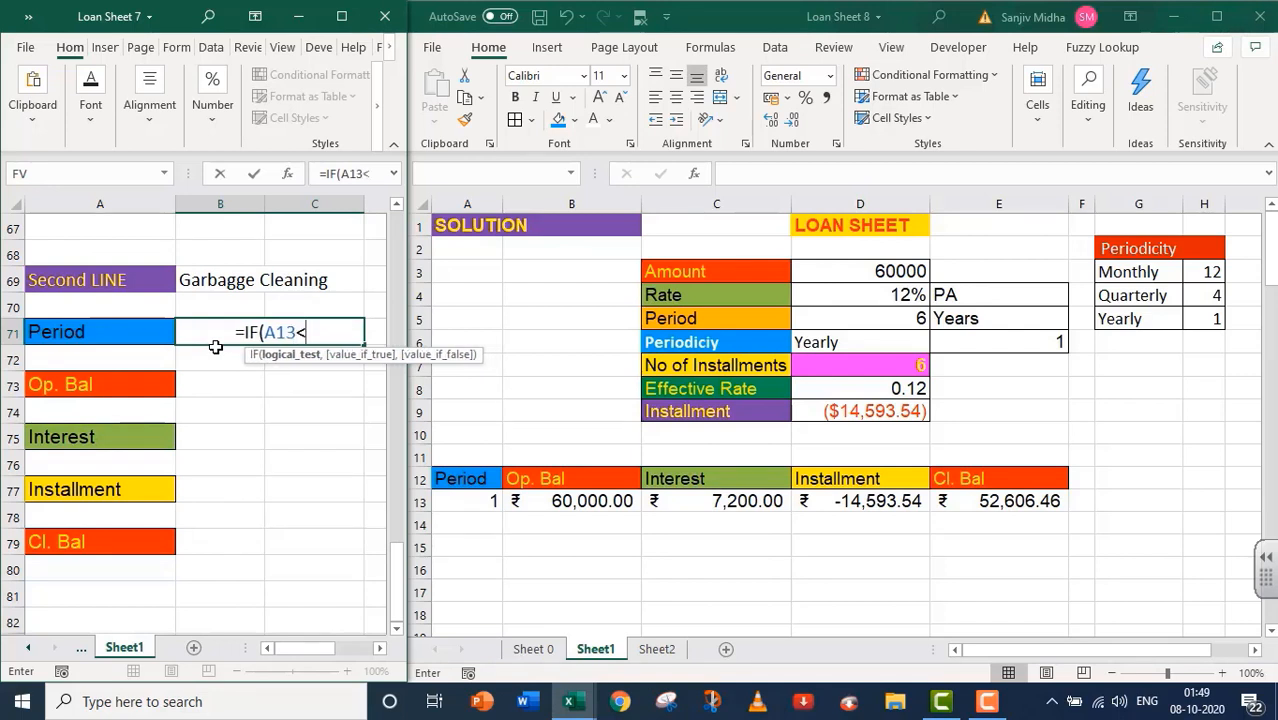
{"action": "type", "text": "$D"}
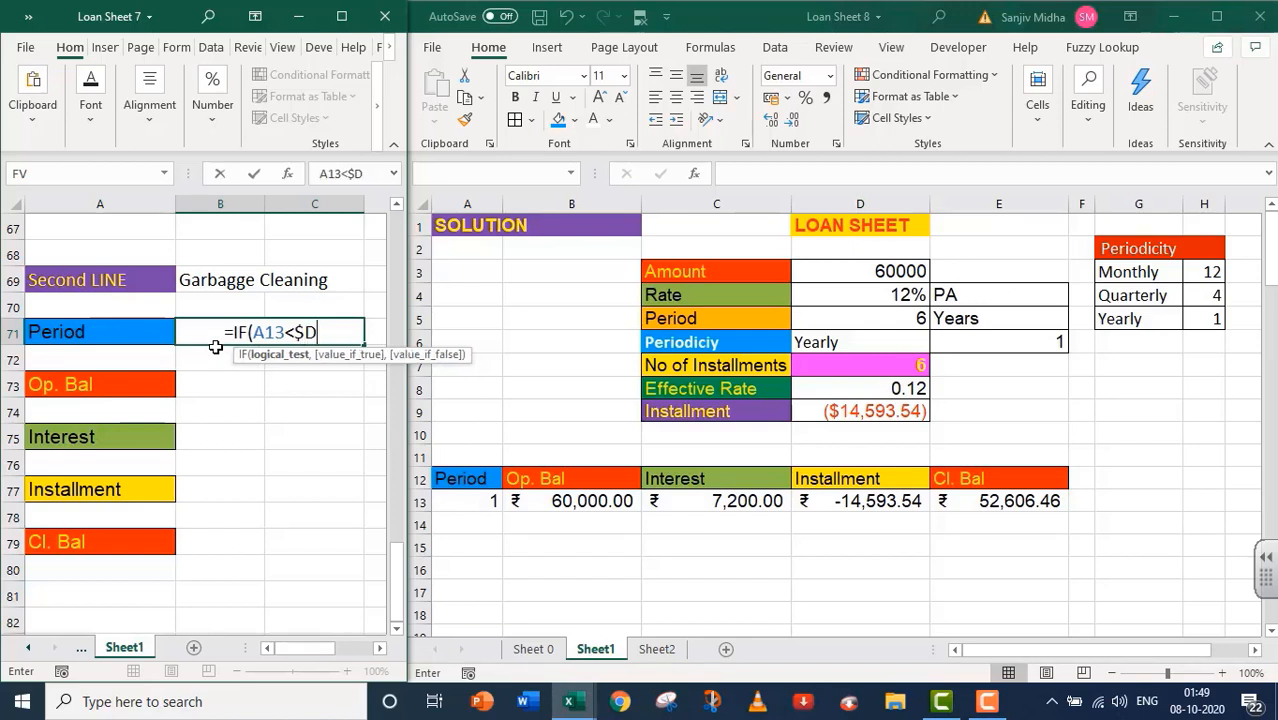
{"action": "type", "text": "$7,"}
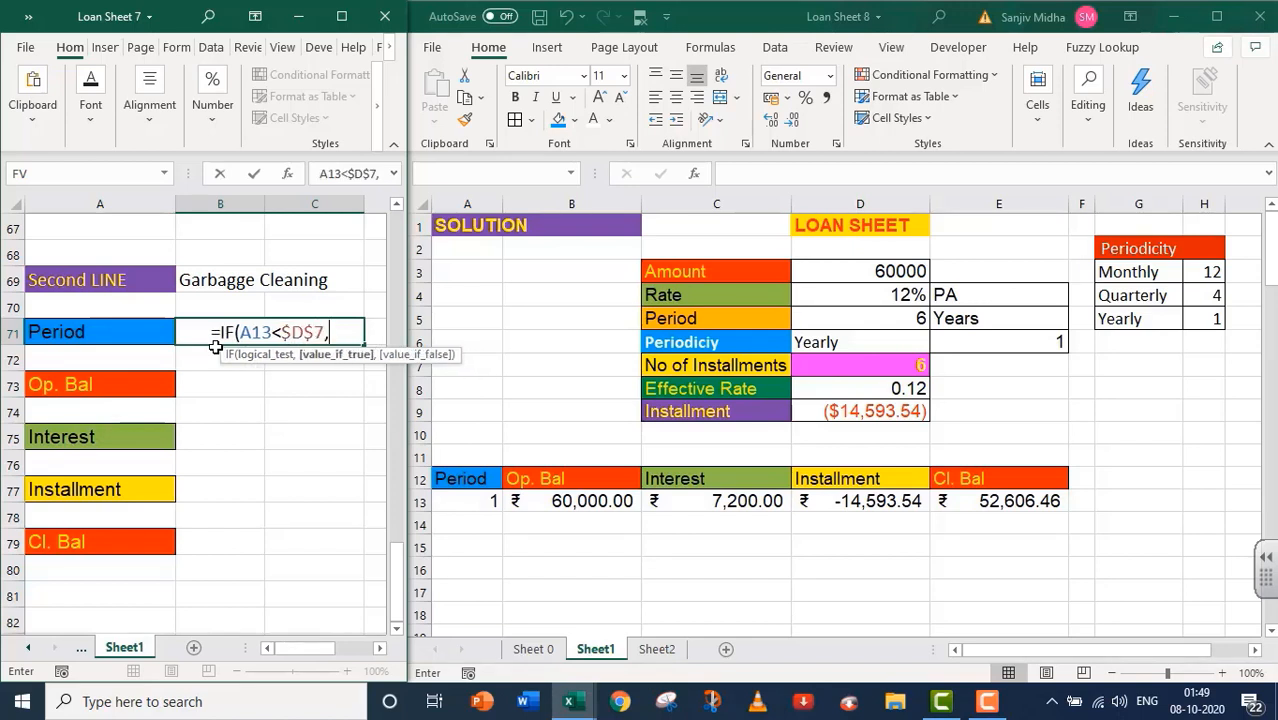
{"action": "type", "text": "A13"}
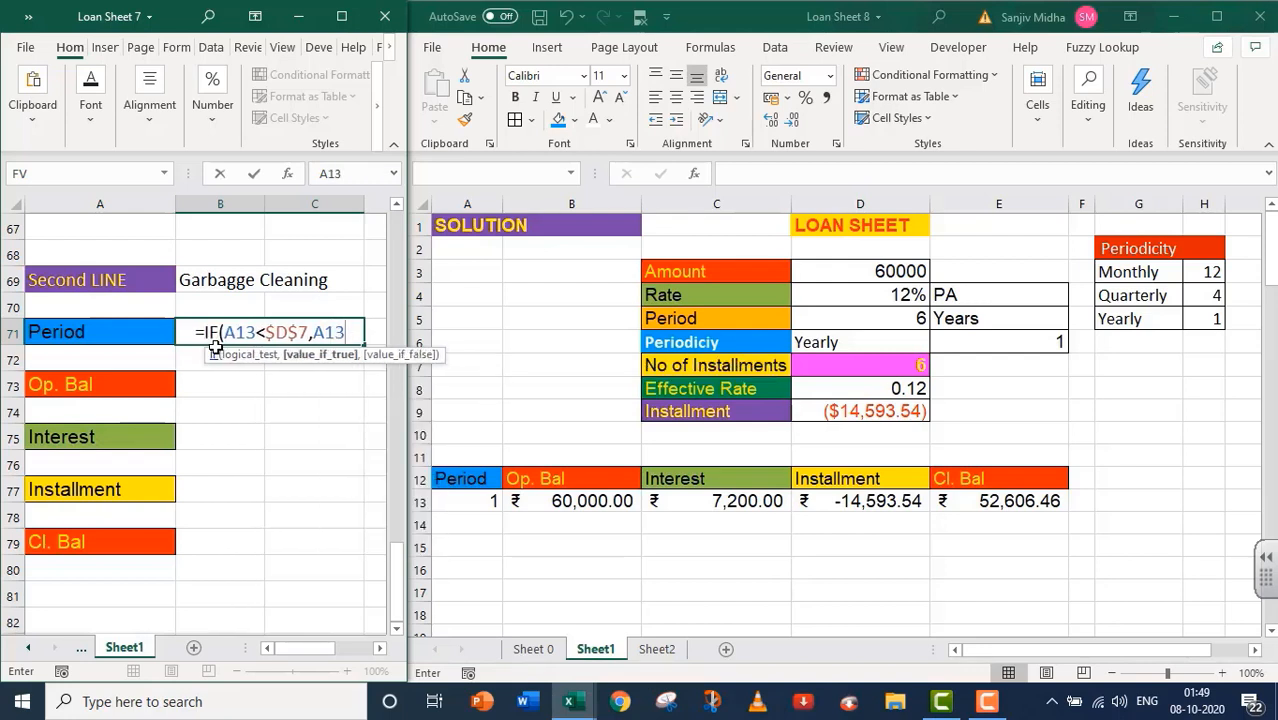
{"action": "type", "text": "+1"}
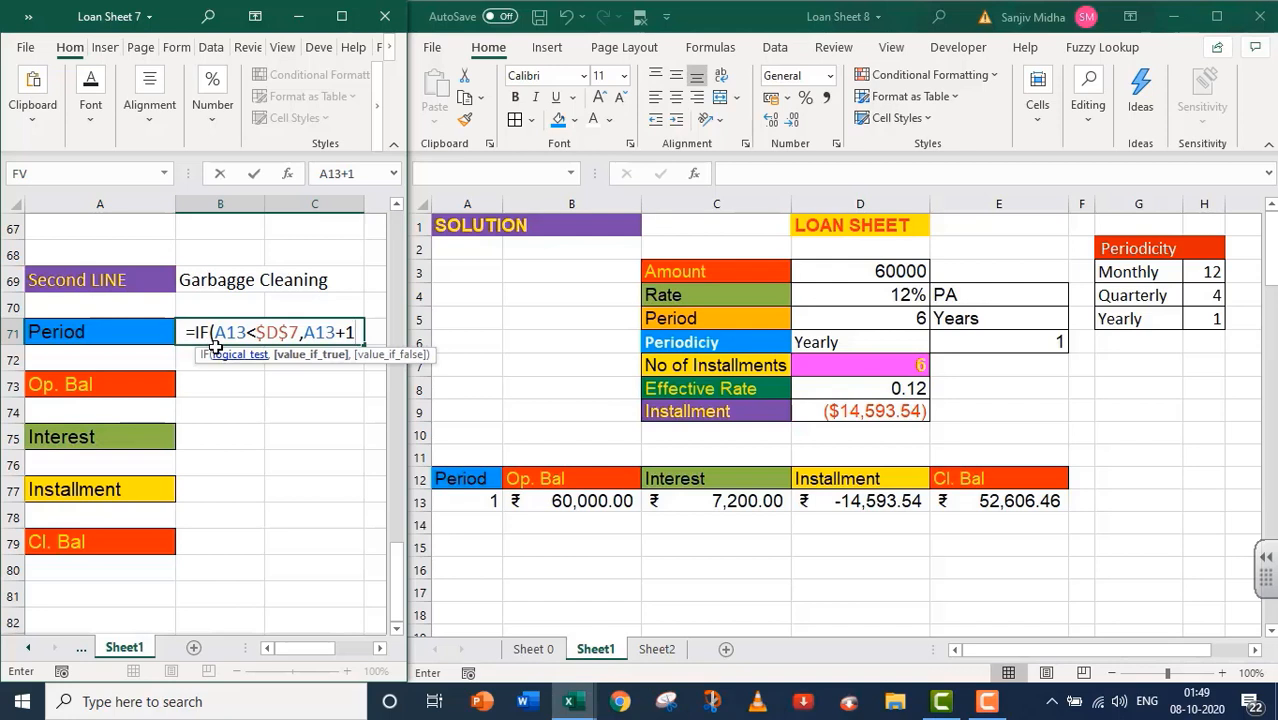
{"action": "type", "text": ","}
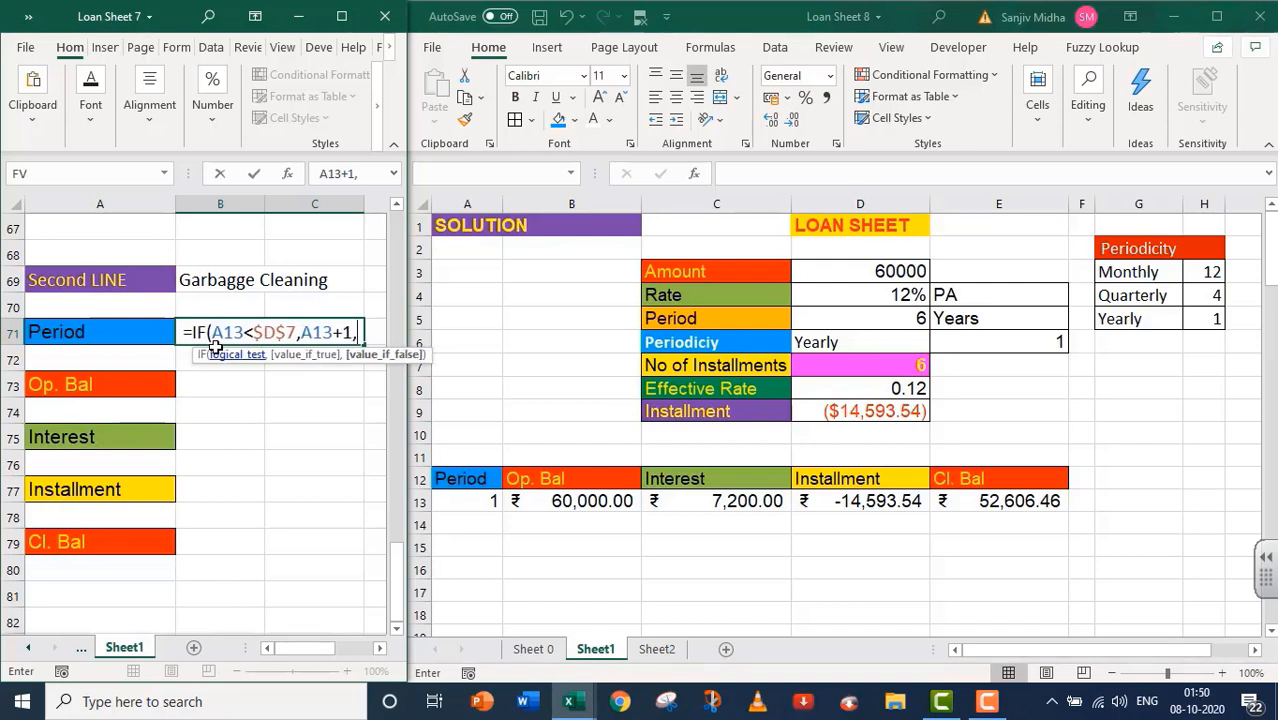
{"action": "type", "text": "\""}
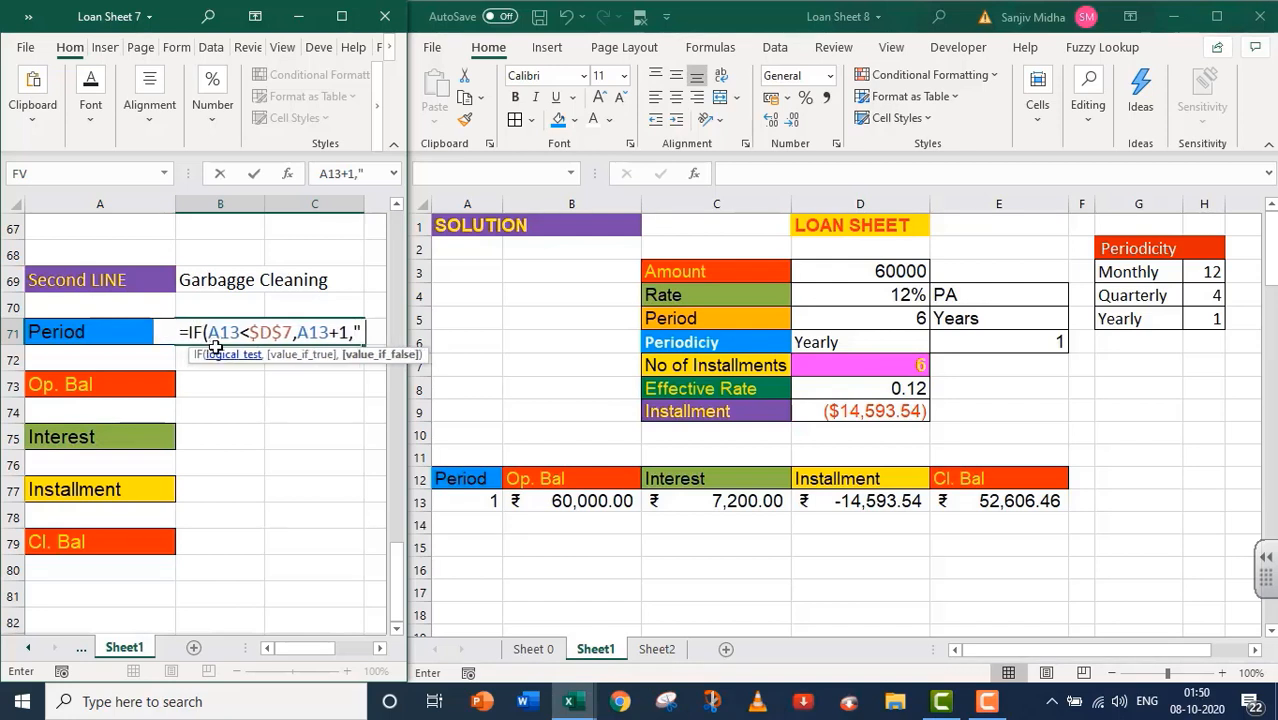
{"action": "type", "text": " \""}
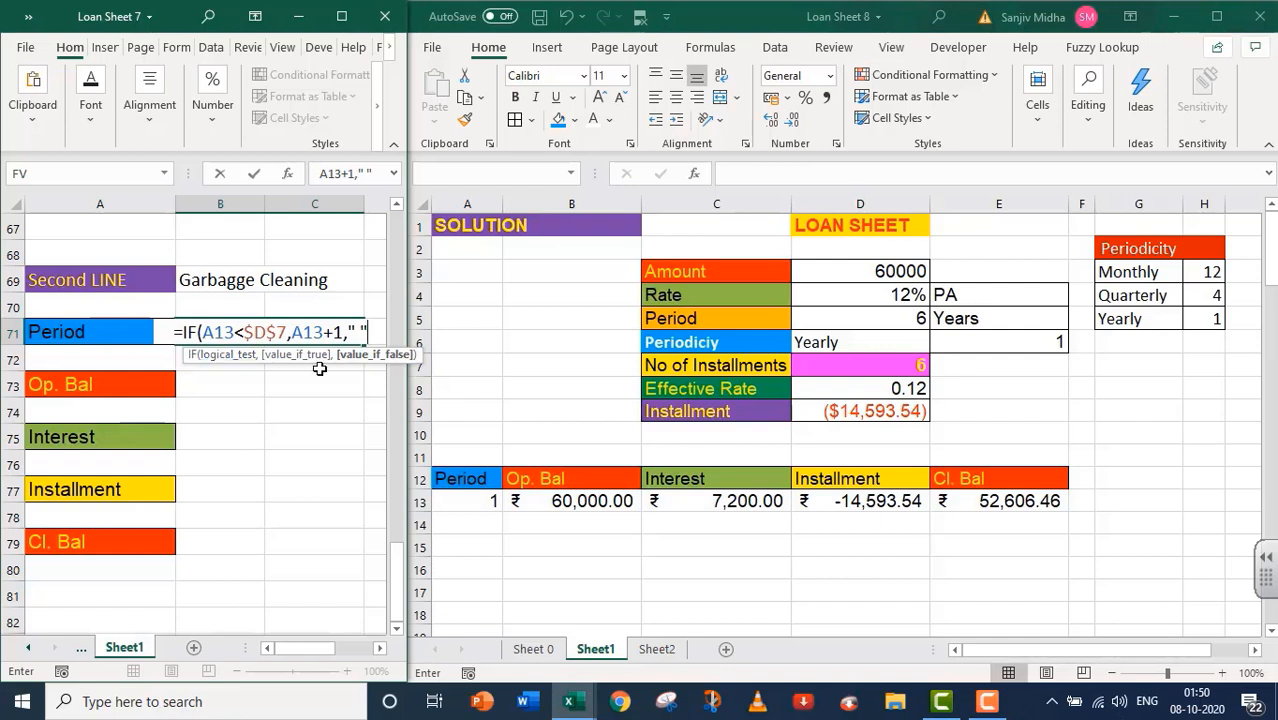
{"action": "type", "text": ")"}
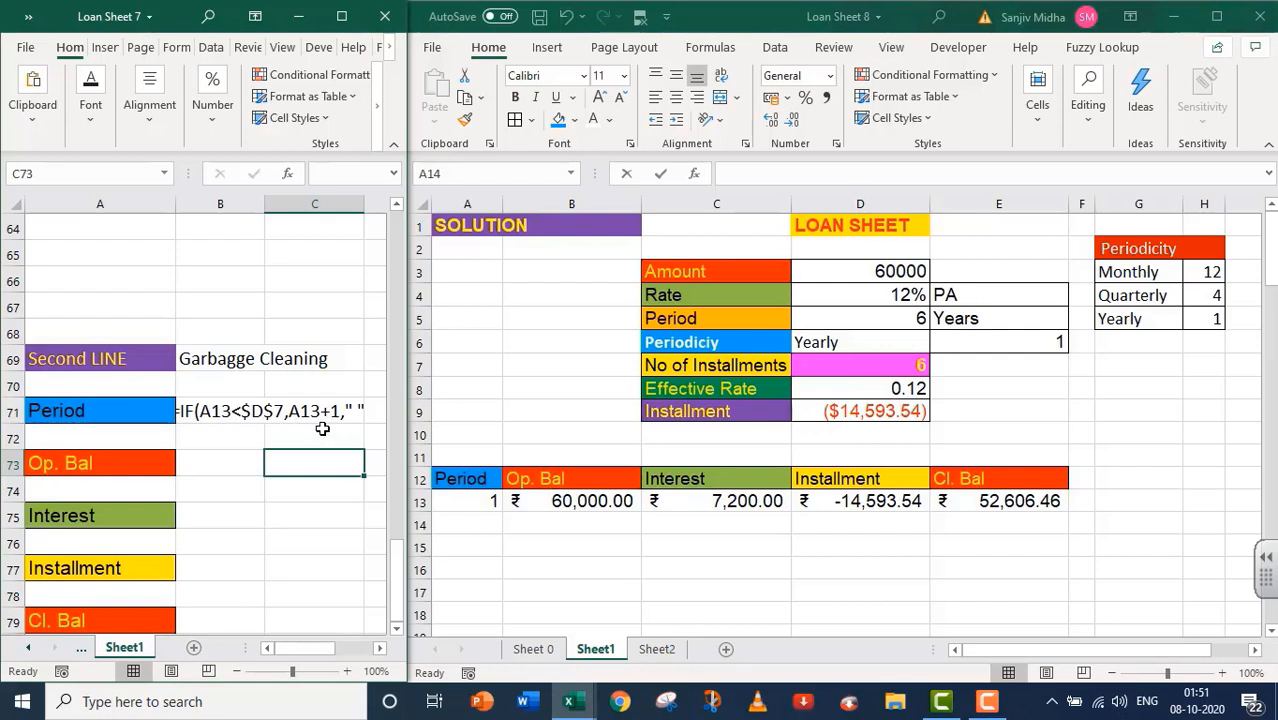
- In the Loan Sheet 8 workbook, fill the second Period cell A14 with the formula =IF(A13<$D$7,A13+1," ")
{"action": "left_click", "coordinate": [469, 519]}
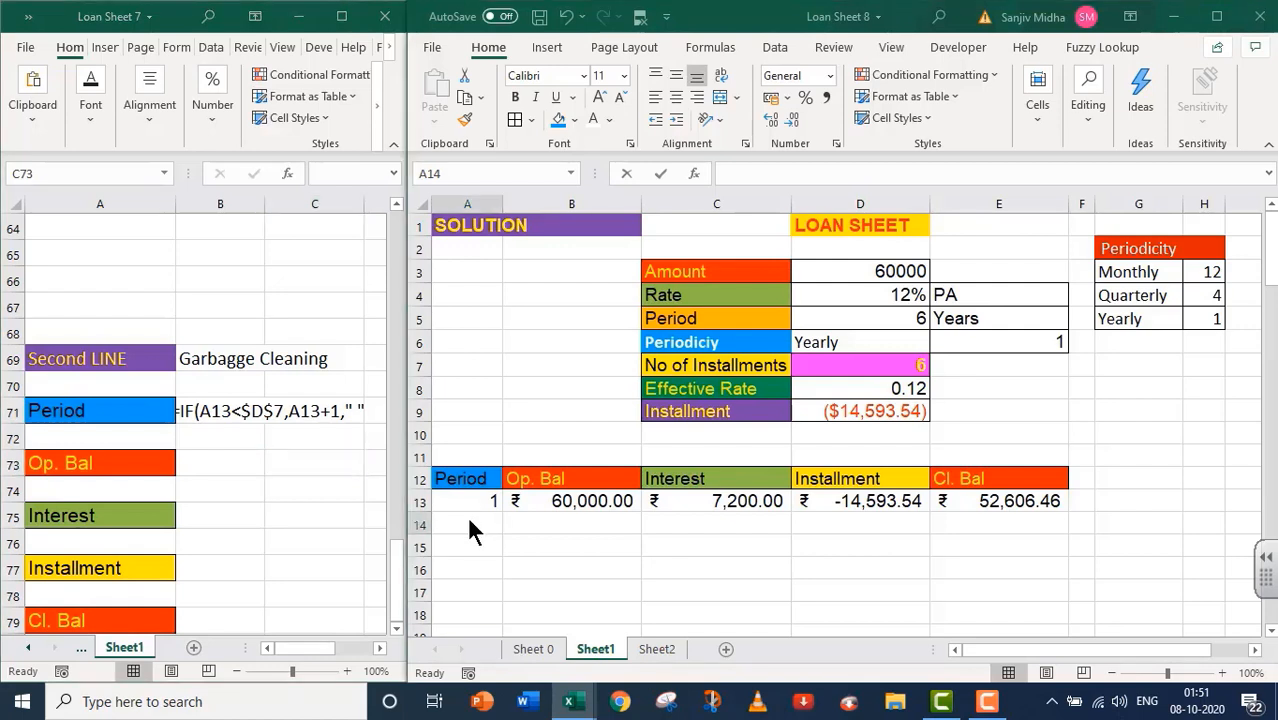
{"action": "double_click", "coordinate": [467, 523]}
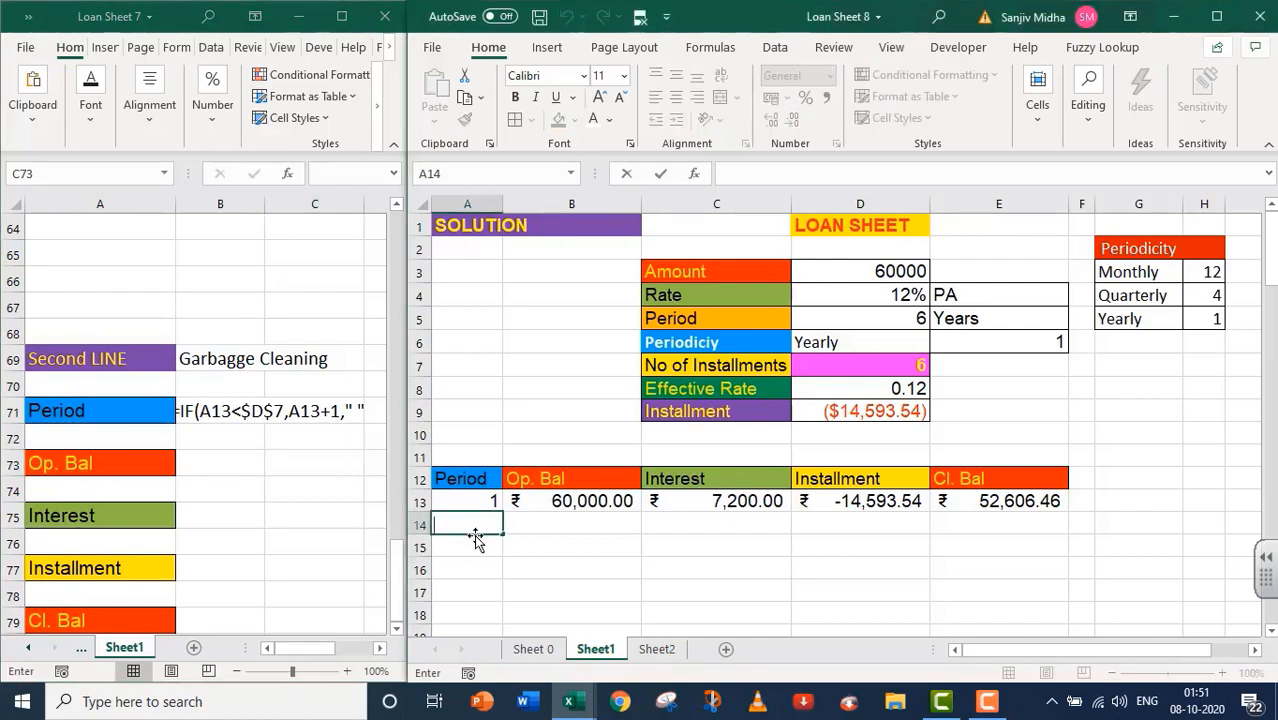
{"action": "type", "text": "="}
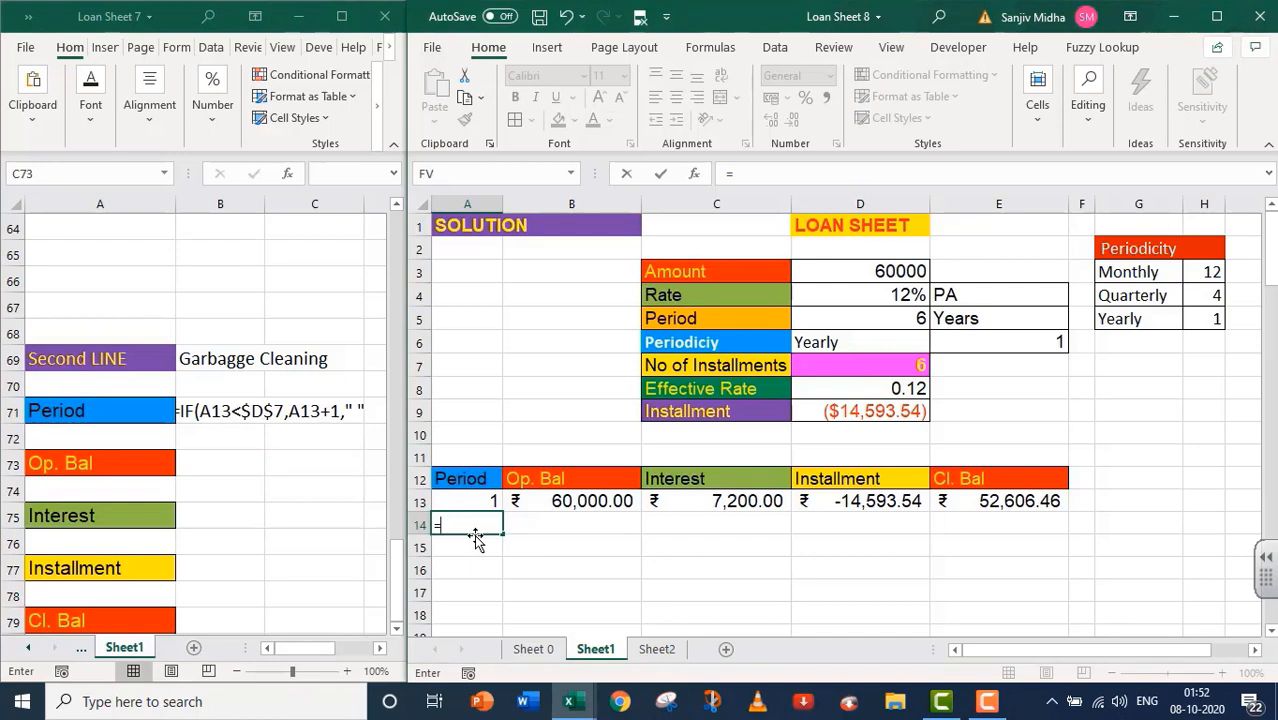
{"action": "type", "text": "IF("}
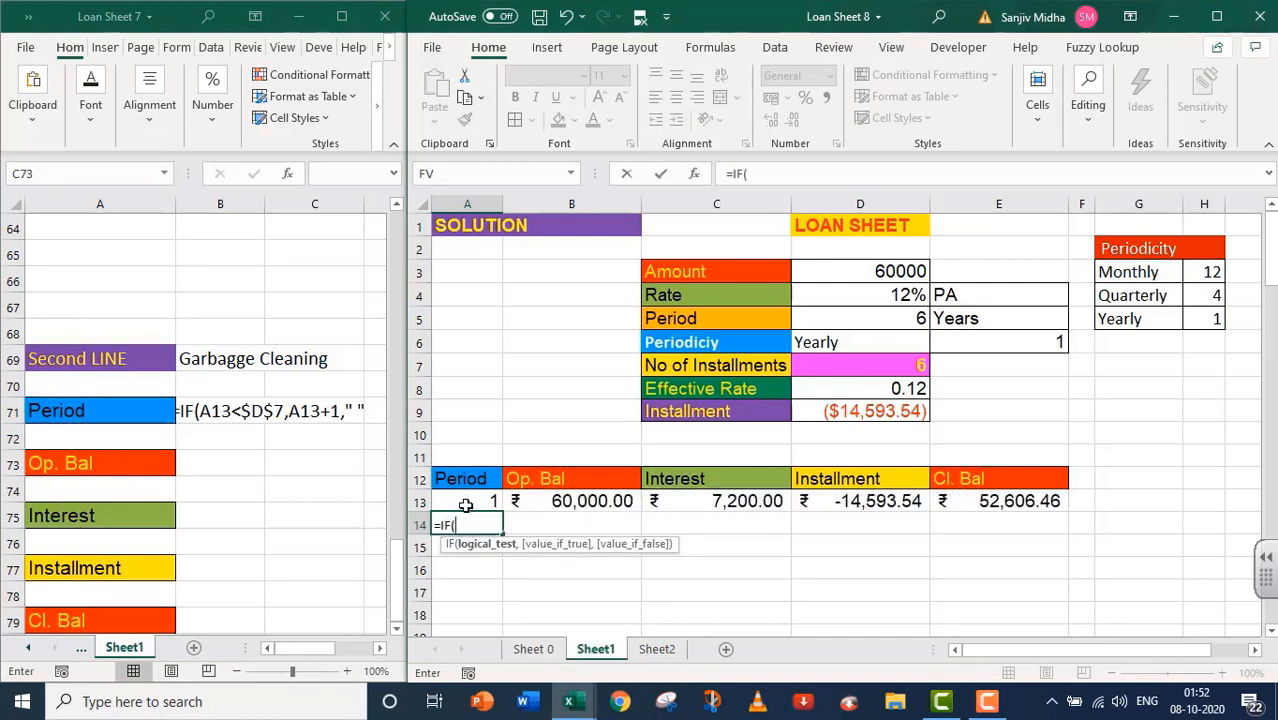
{"action": "left_click", "coordinate": [466, 505]}
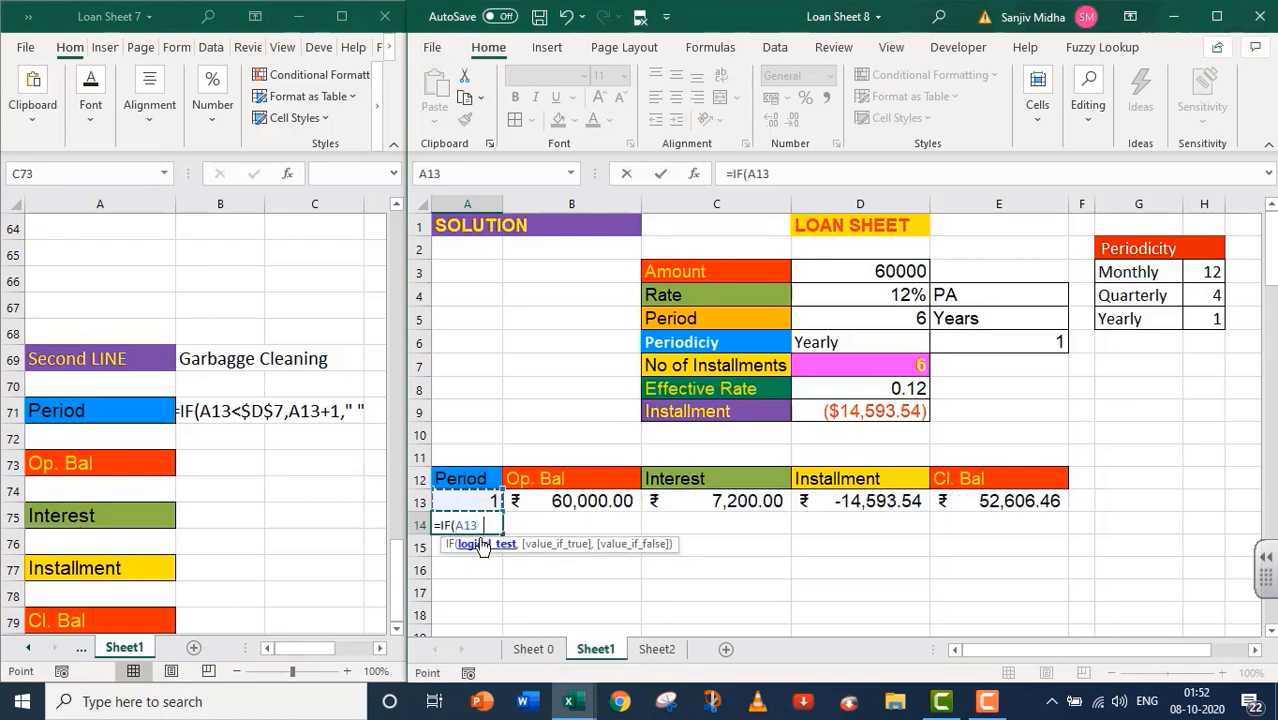
{"action": "type", "text": "<"}
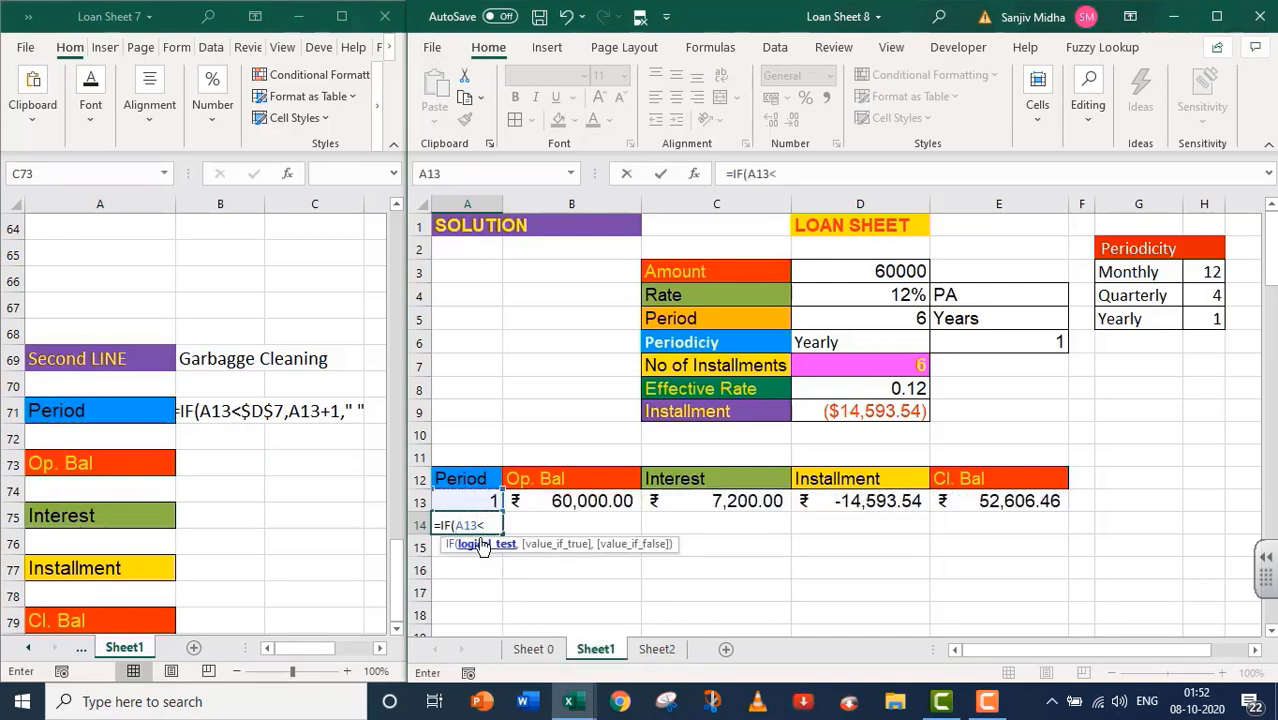
{"action": "left_click", "coordinate": [897, 367]}
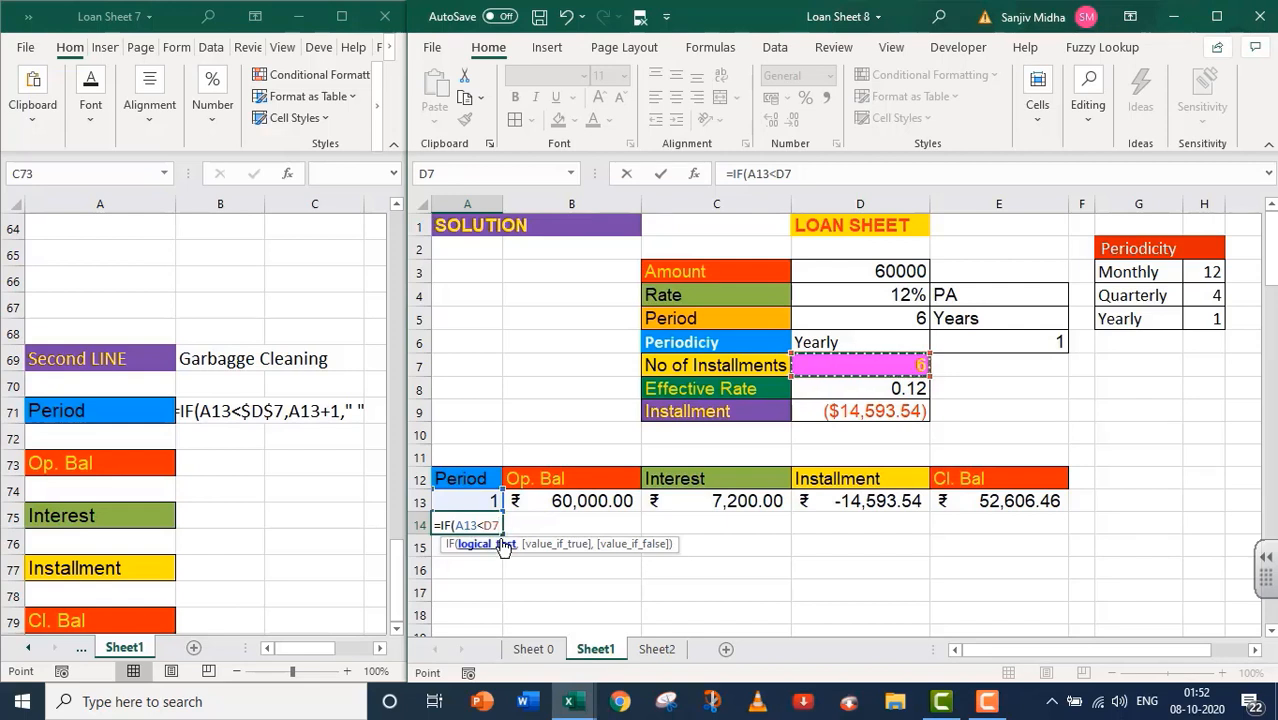
{"action": "key", "text": "F4"}
{"action": "type", "text": ","}
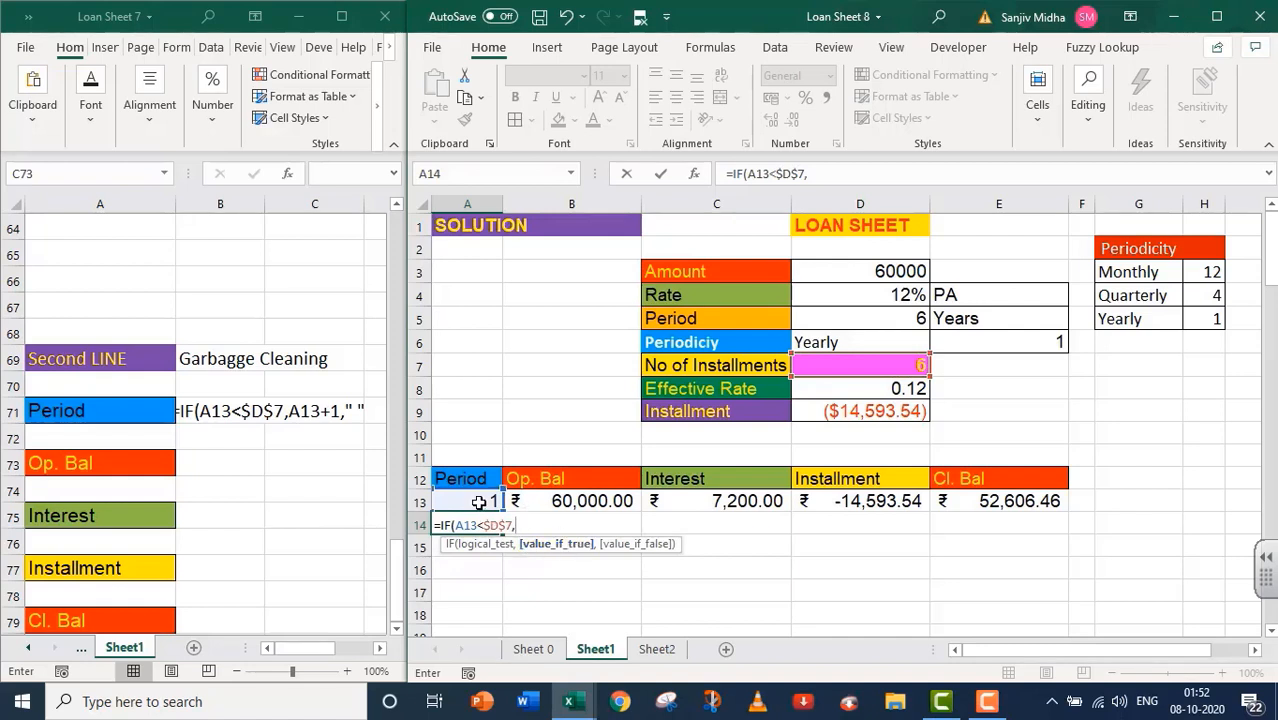
{"action": "left_click", "coordinate": [479, 497]}
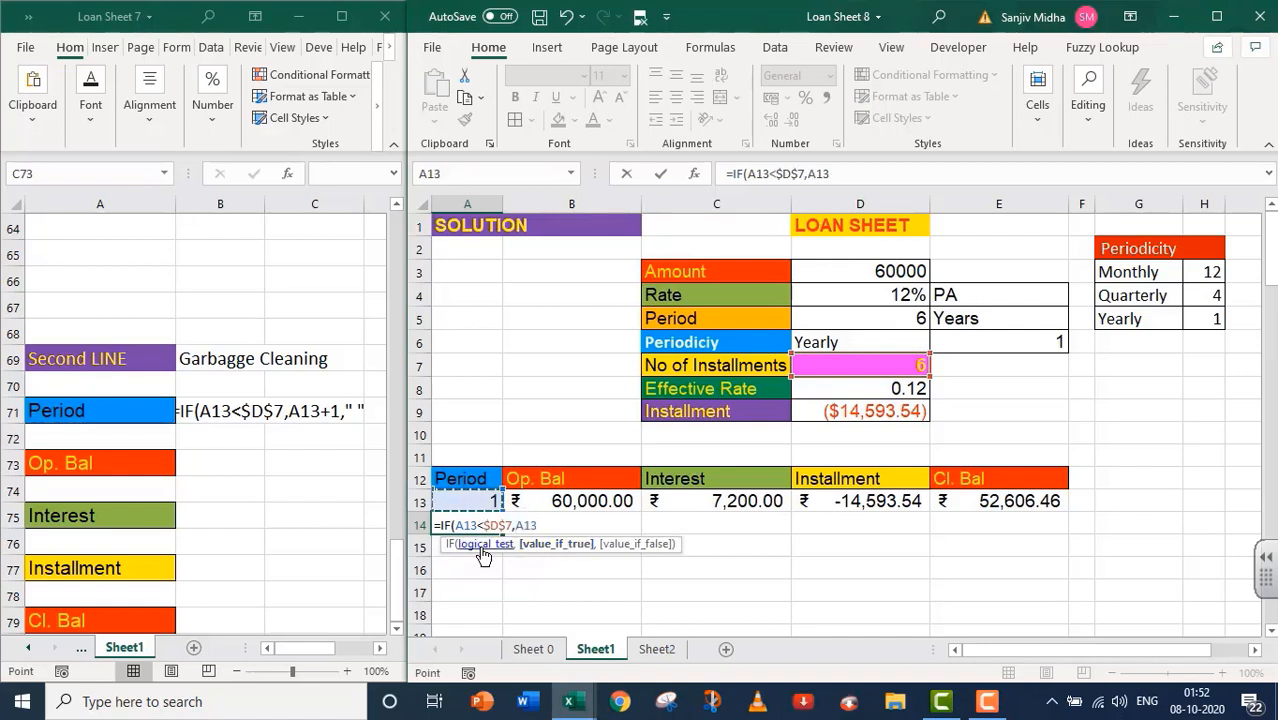
{"action": "type", "text": "+1,"}
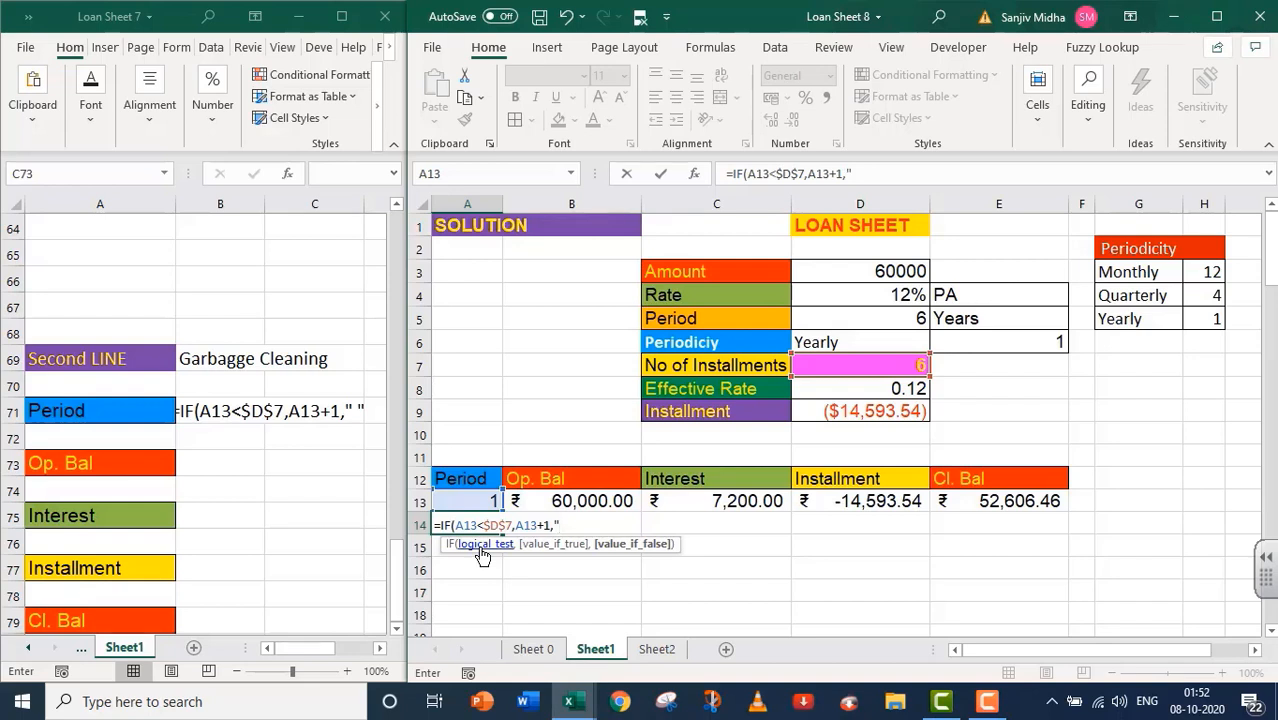
{"action": "type", "text": "\" \")"}
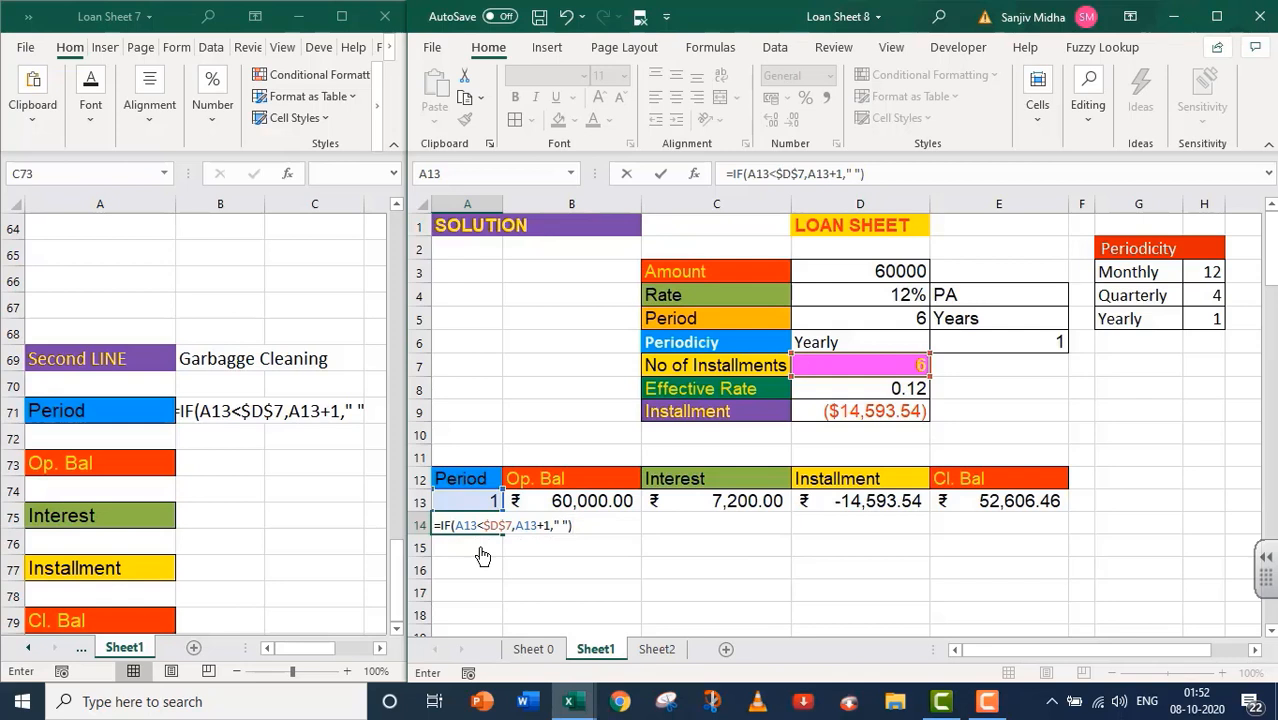
{"action": "key", "text": "Return"}
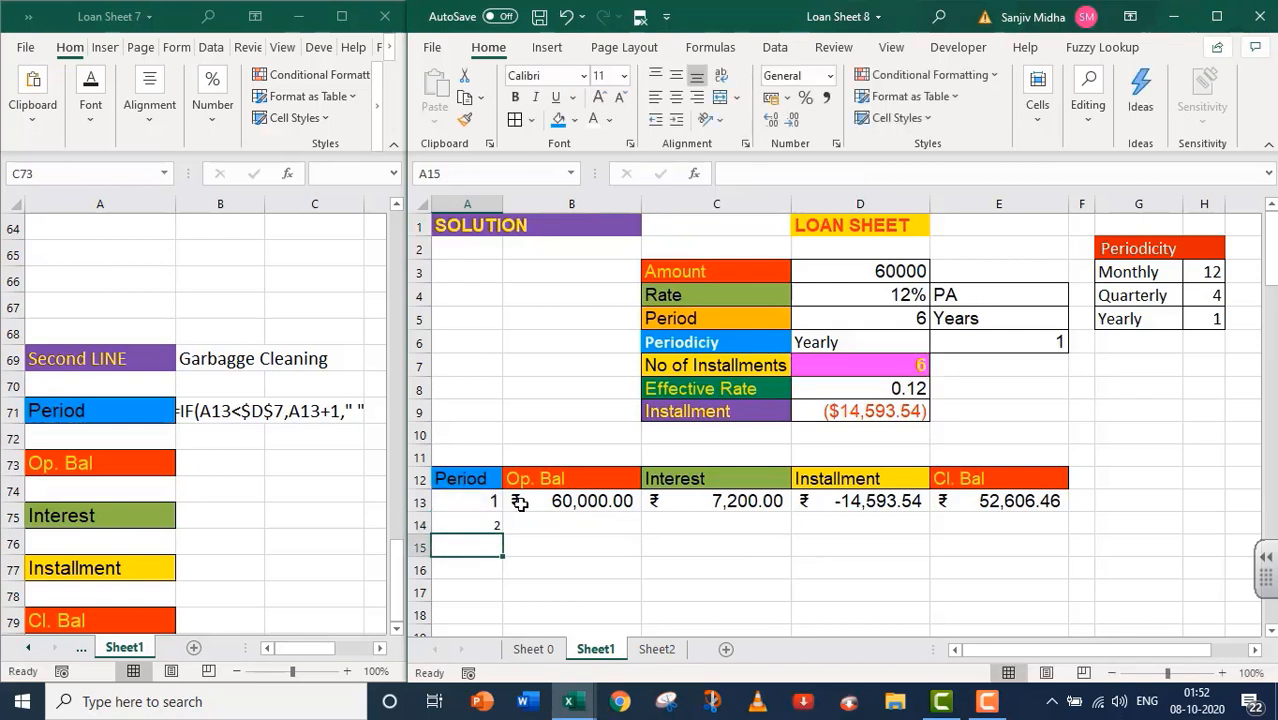
- In the Loan Sheet 8 workbook, set the font size of the whole Period column A to 14
{"action": "left_click", "coordinate": [467, 201]}
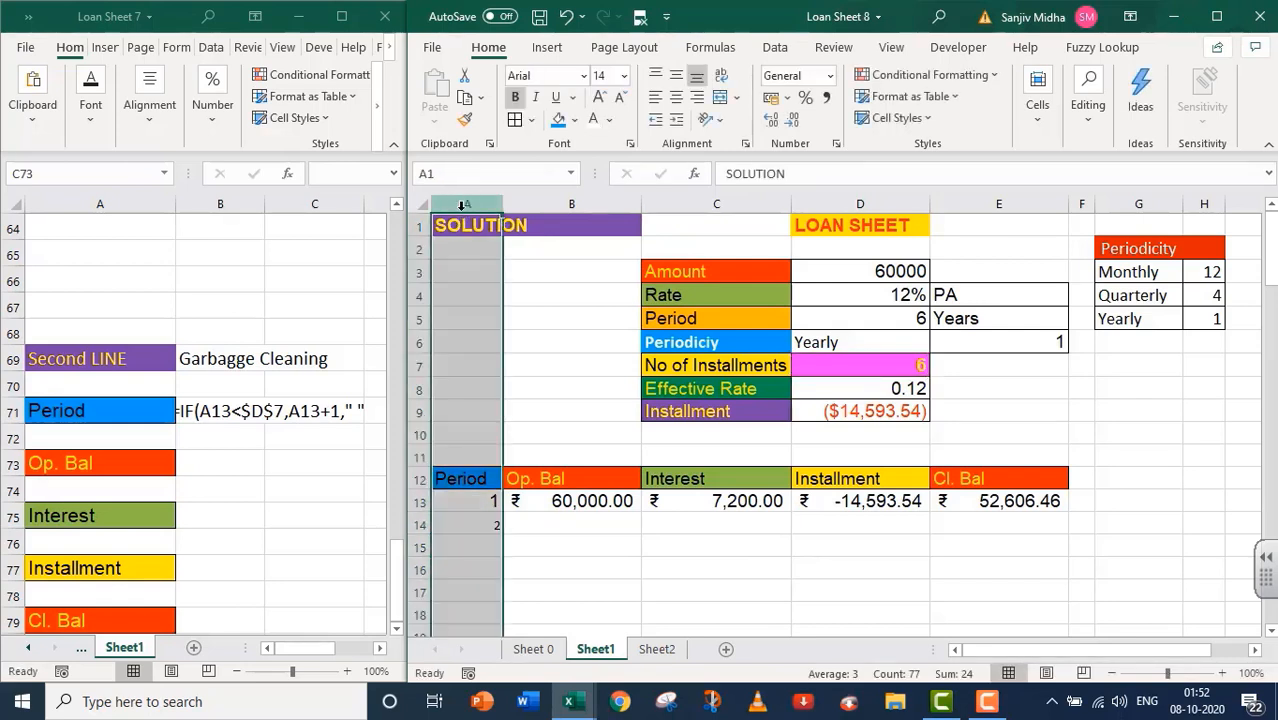
{"action": "left_click", "coordinate": [624, 76]}
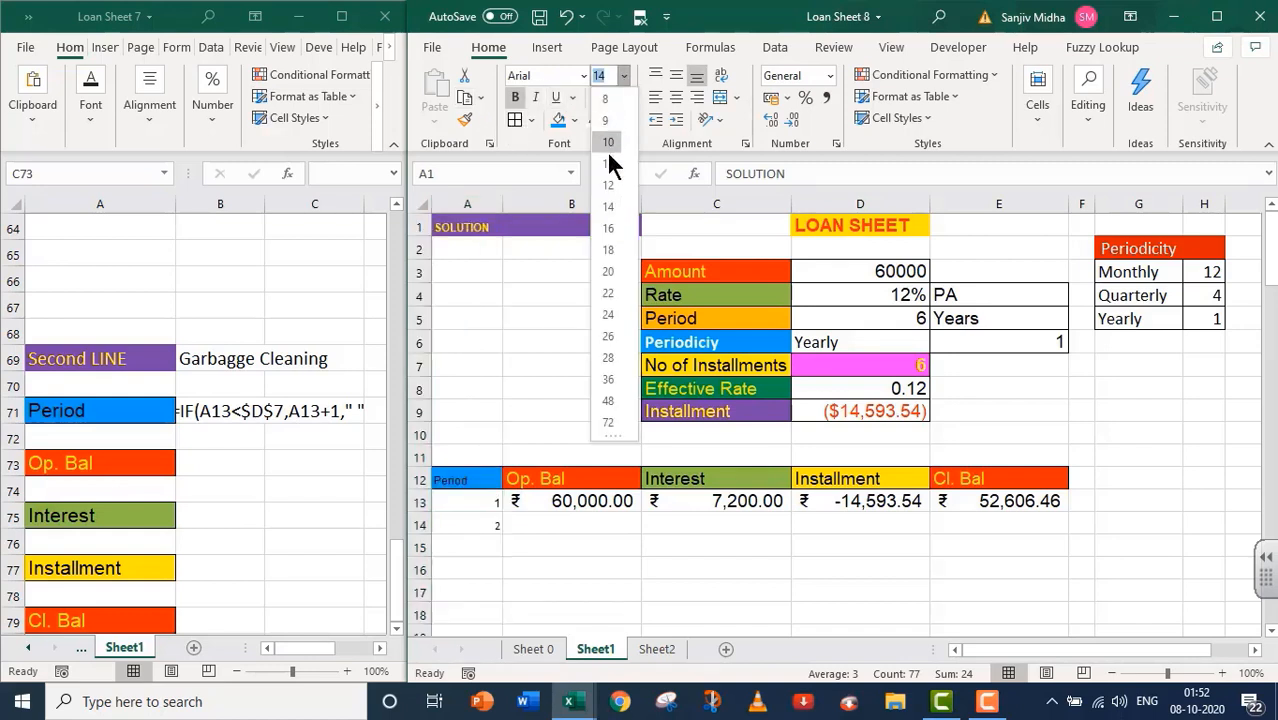
{"action": "left_click", "coordinate": [610, 207]}
{"action": "left_click", "coordinate": [551, 565]}
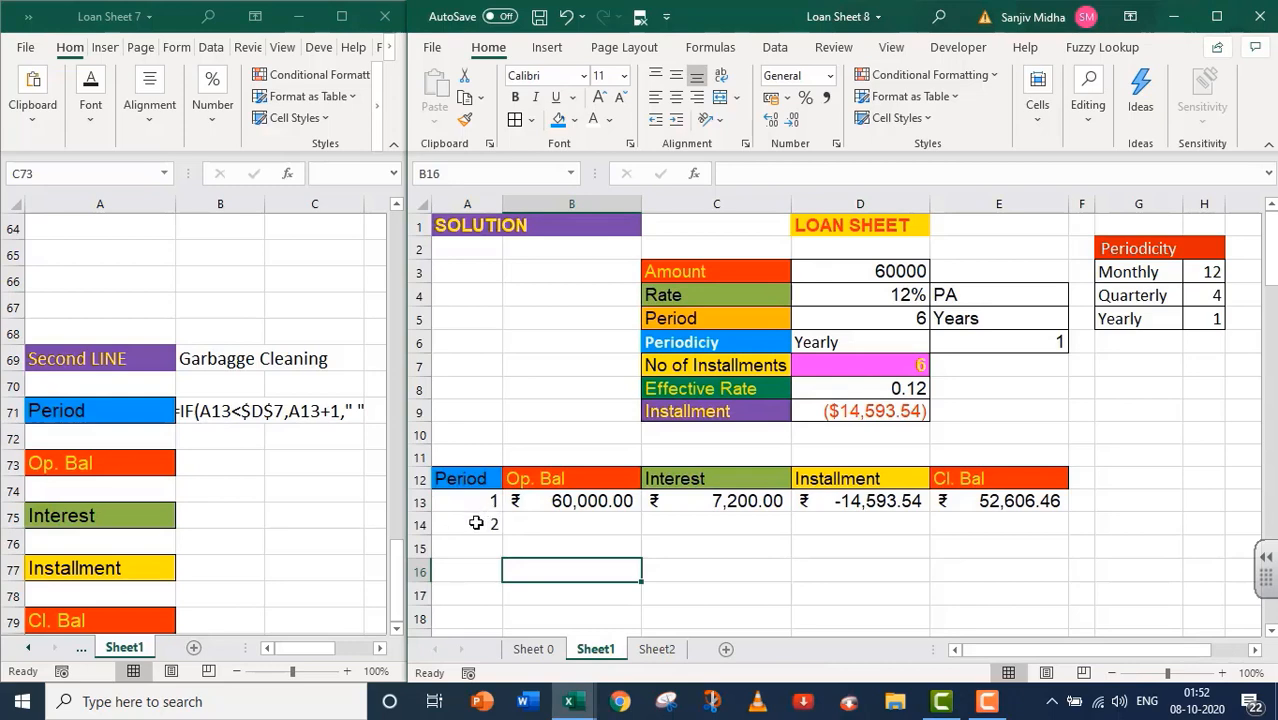
- Copy the Period formula from A14 down through A20 in the amortization table
{"action": "left_click", "coordinate": [476, 523]}
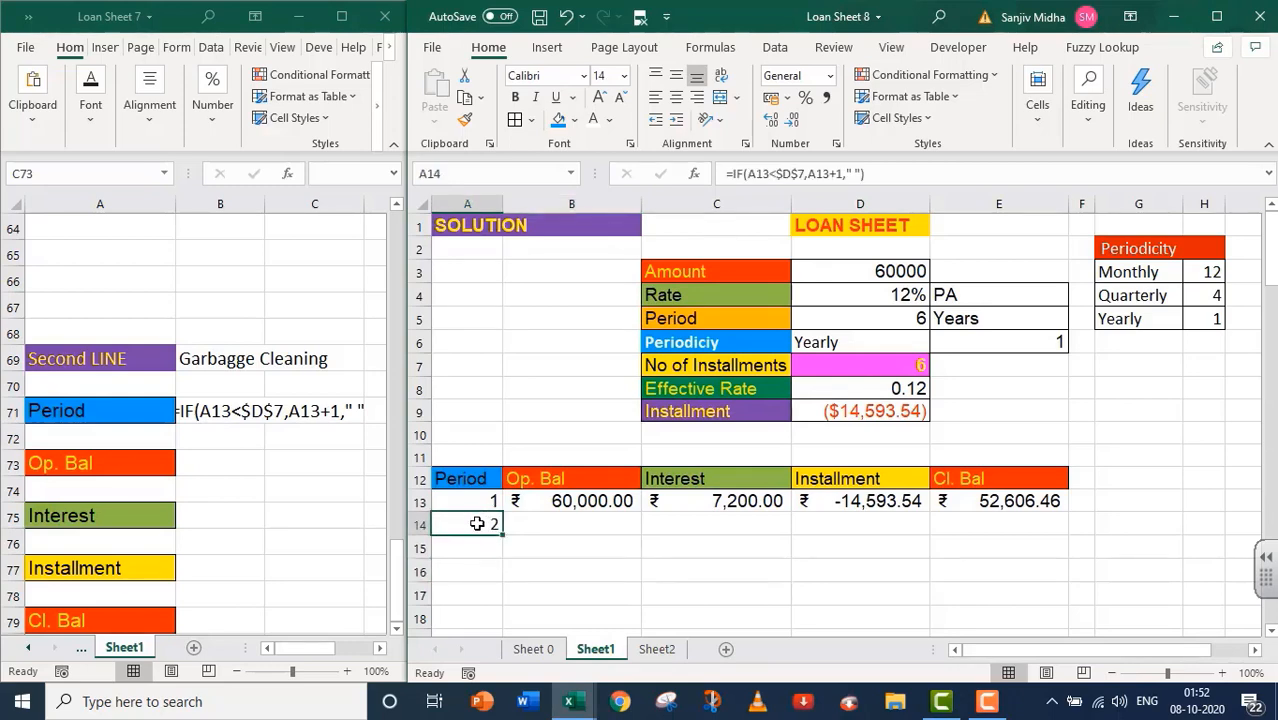
{"action": "scroll", "coordinate": [477, 530], "scroll_direction": "down", "scroll_amount": 1}
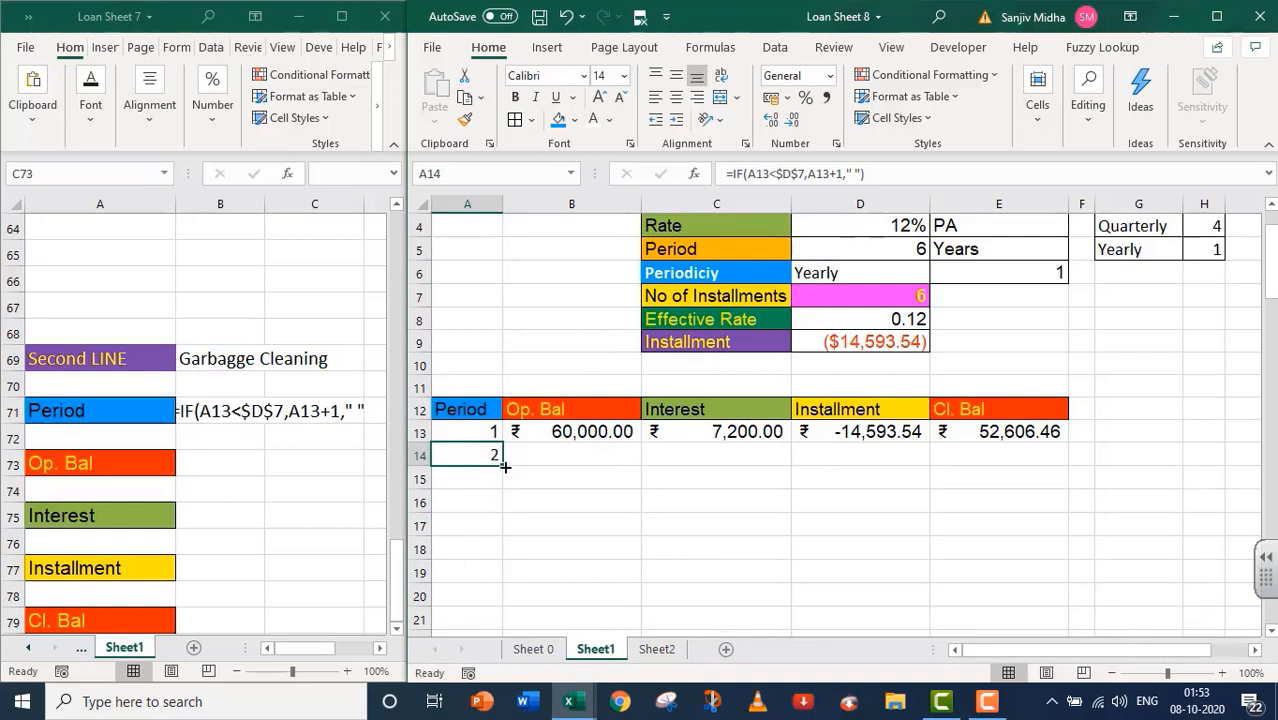
{"action": "left_click_drag", "start_coordinate": [505, 466], "coordinate": [500, 600]}
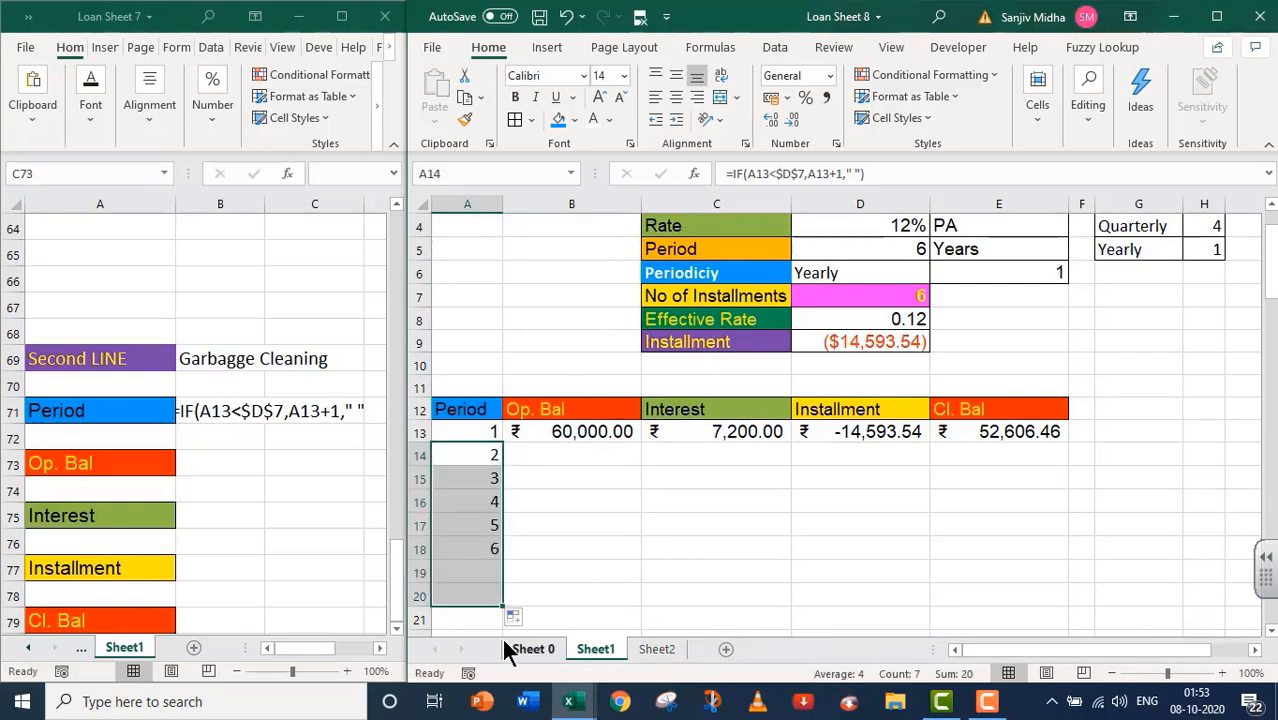
{"action": "left_click", "coordinate": [484, 568]}
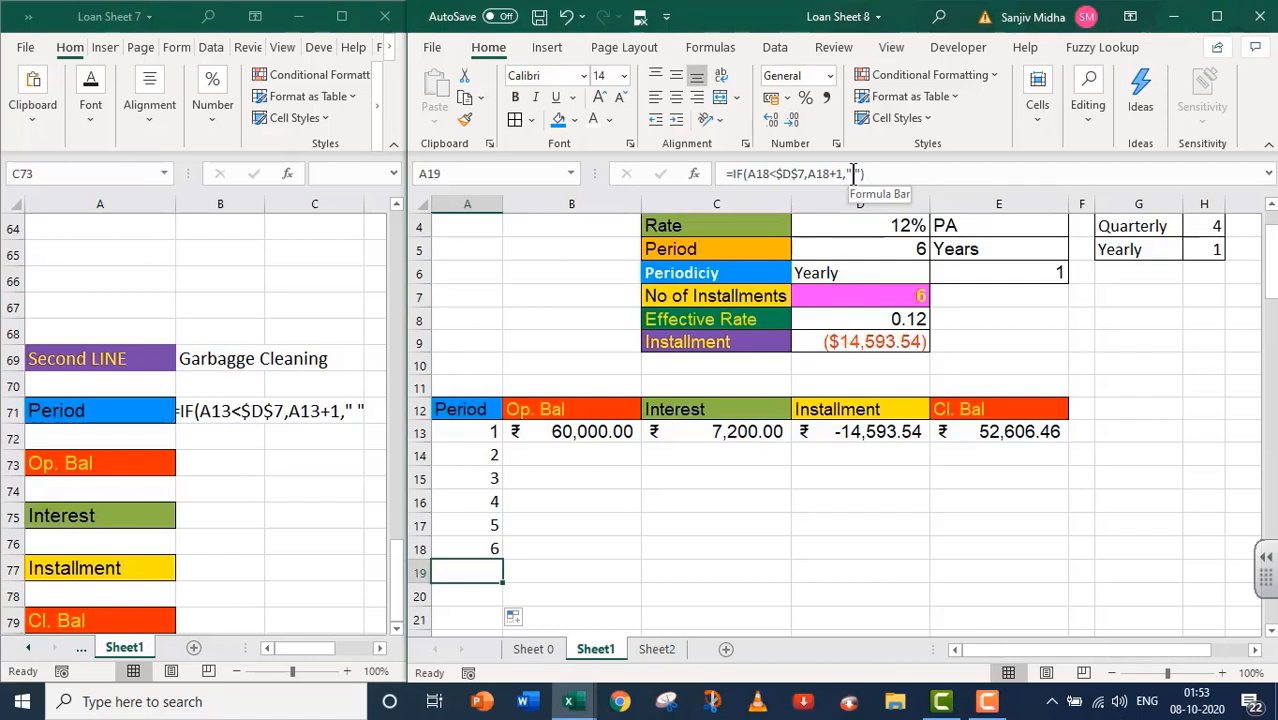
{"action": "left_click", "coordinate": [480, 455]}
{"action": "left_click_drag", "start_coordinate": [504, 465], "coordinate": [500, 600]}
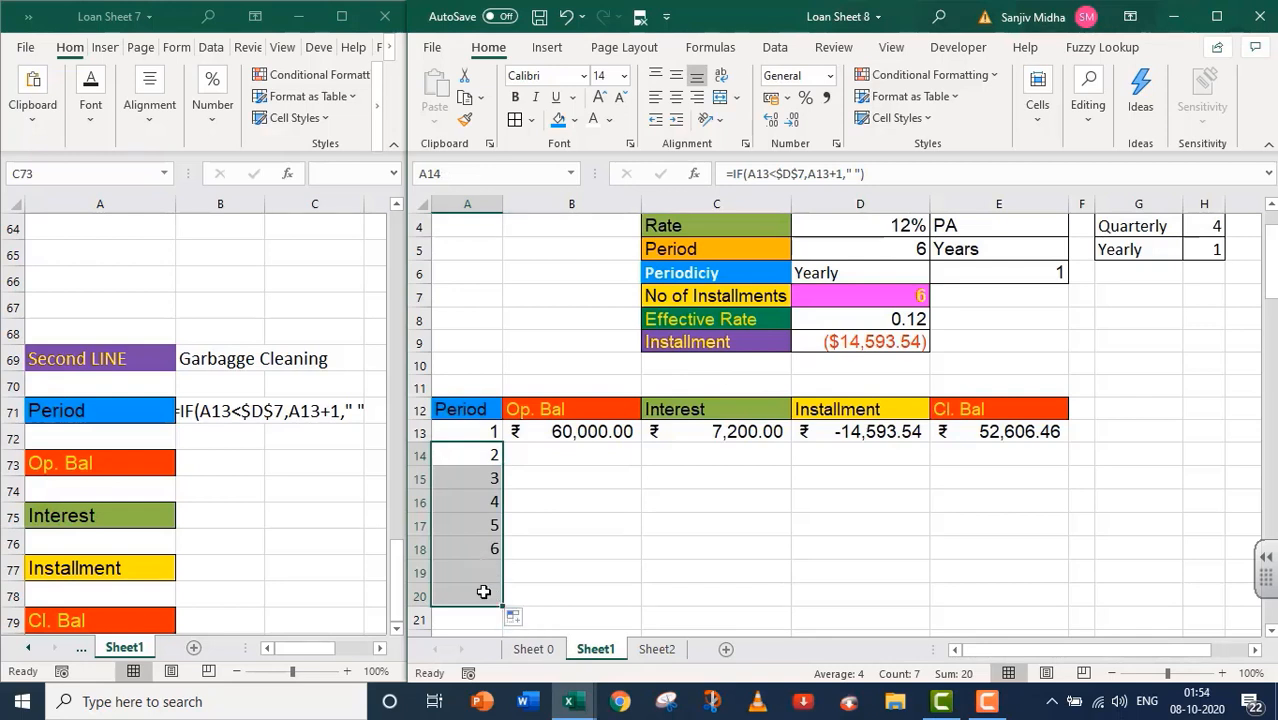
{"action": "left_click", "coordinate": [549, 529]}
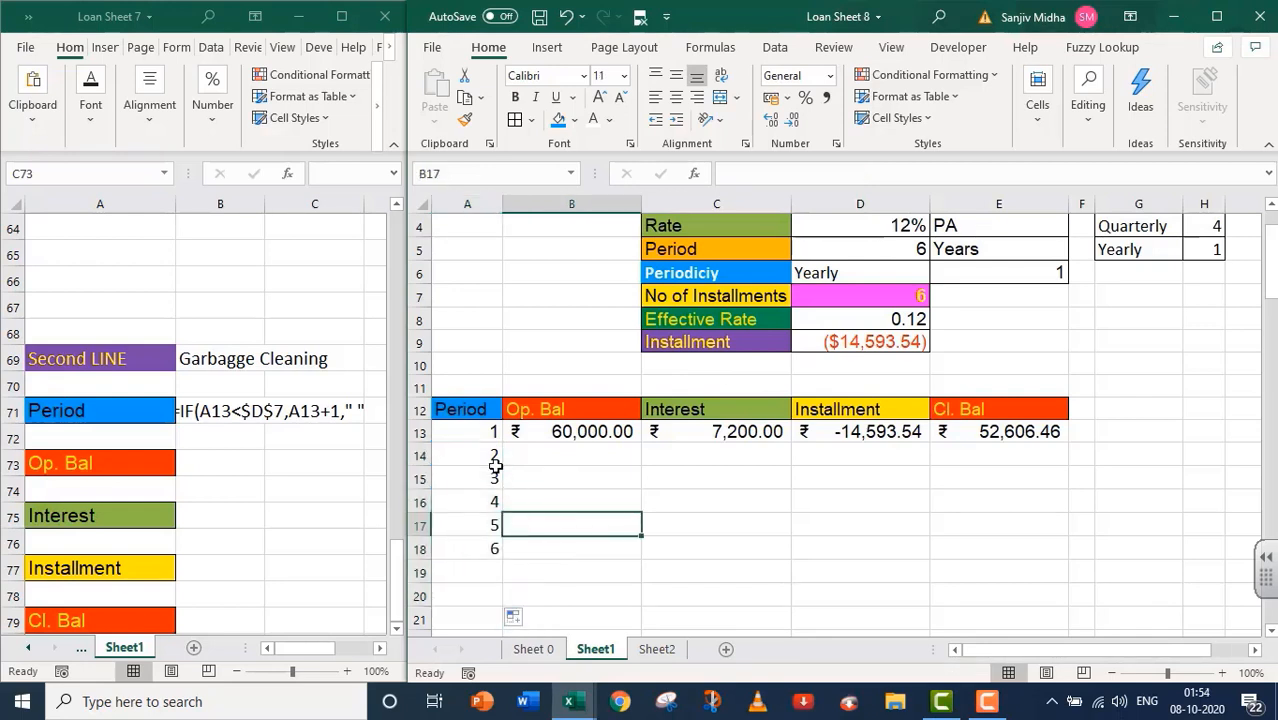
{"action": "left_click", "coordinate": [476, 453]}
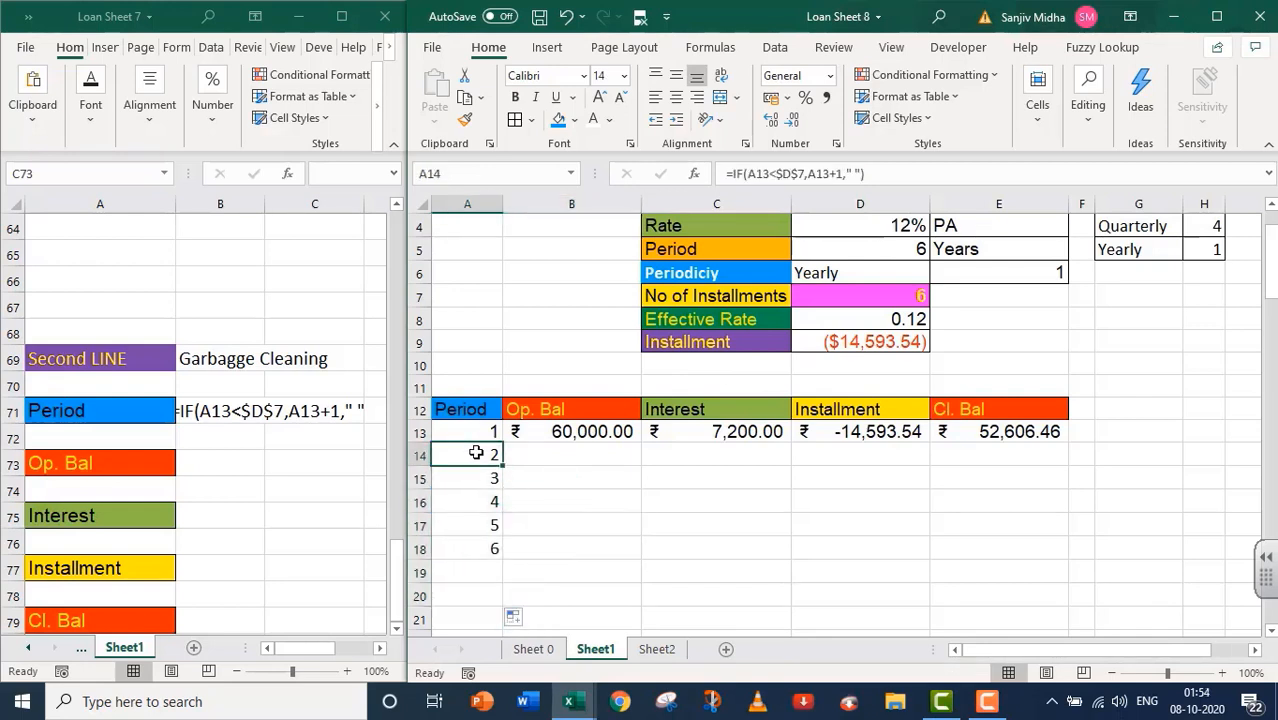
- In the Loan Sheet 7 workbook, note the Second LINE Op. Bal formula =IF(A14=" "," ",E13) as text in B73
{"action": "left_click", "coordinate": [193, 464]}
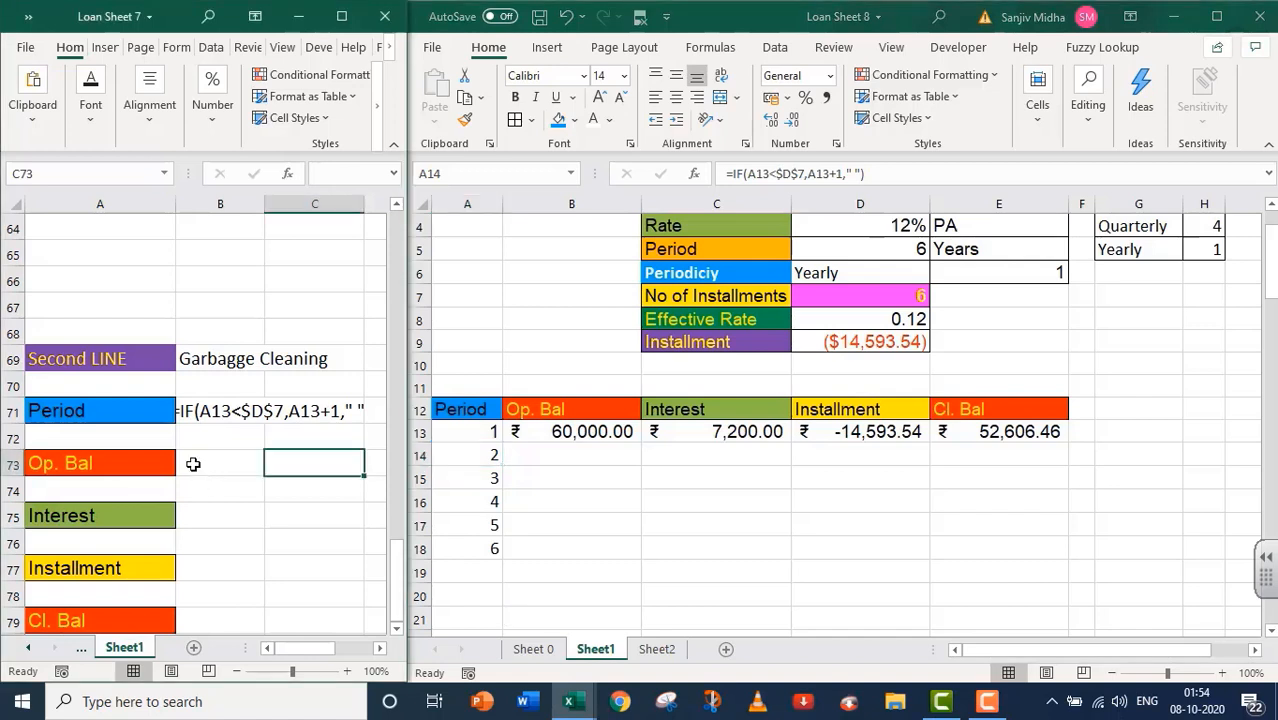
{"action": "left_click", "coordinate": [193, 464]}
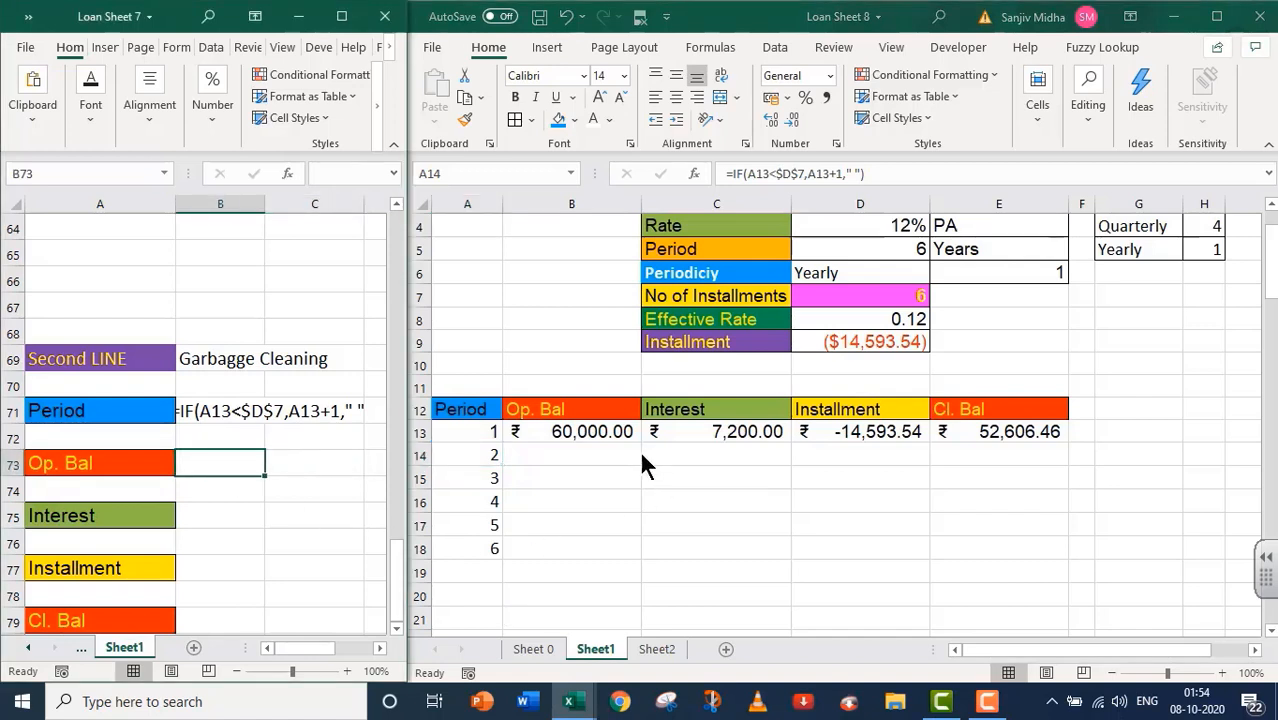
{"action": "double_click", "coordinate": [232, 461]}
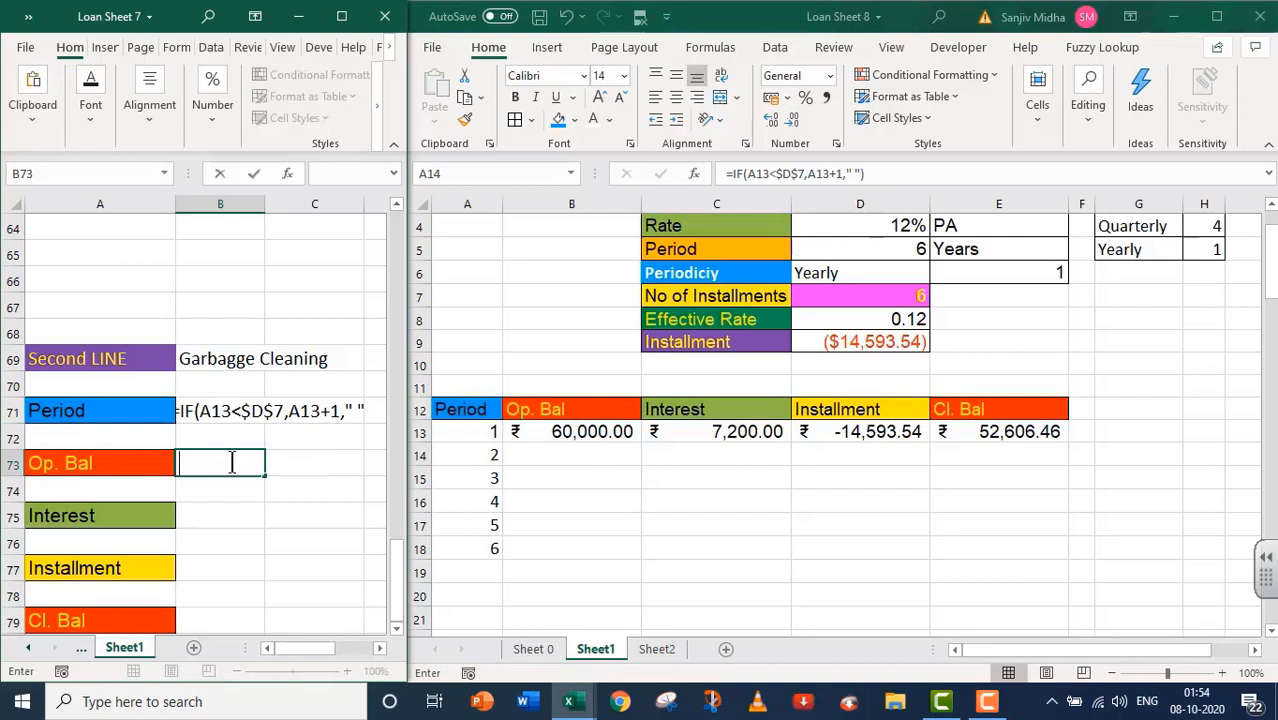
{"action": "type", "text": "="}
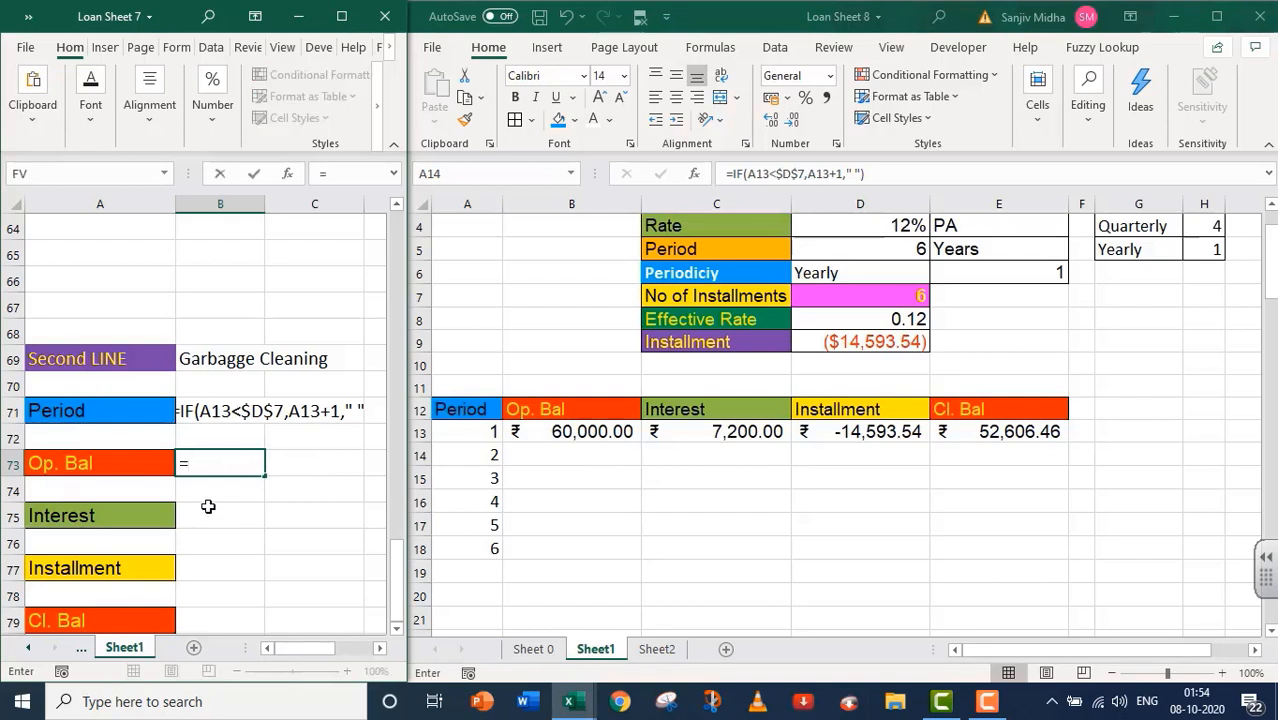
{"action": "type", "text": "IF(A14"}
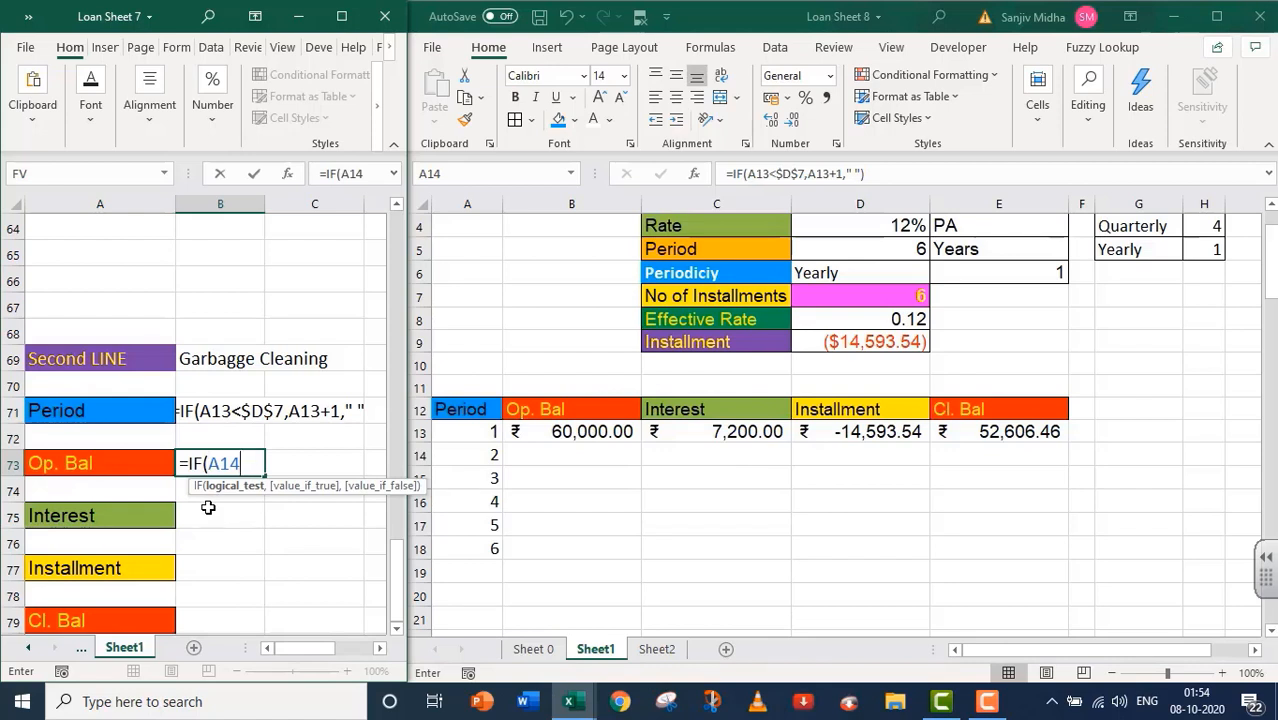
{"action": "type", "text": "=\" \""}
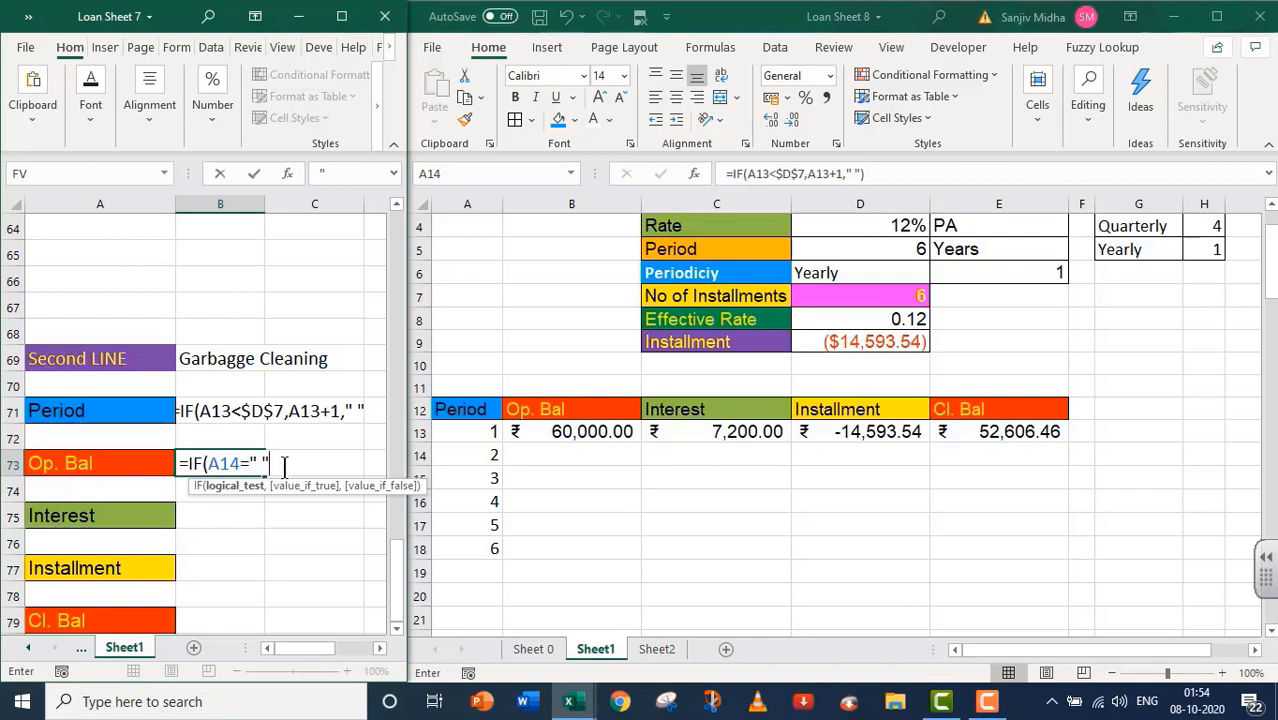
{"action": "type", "text": ","}
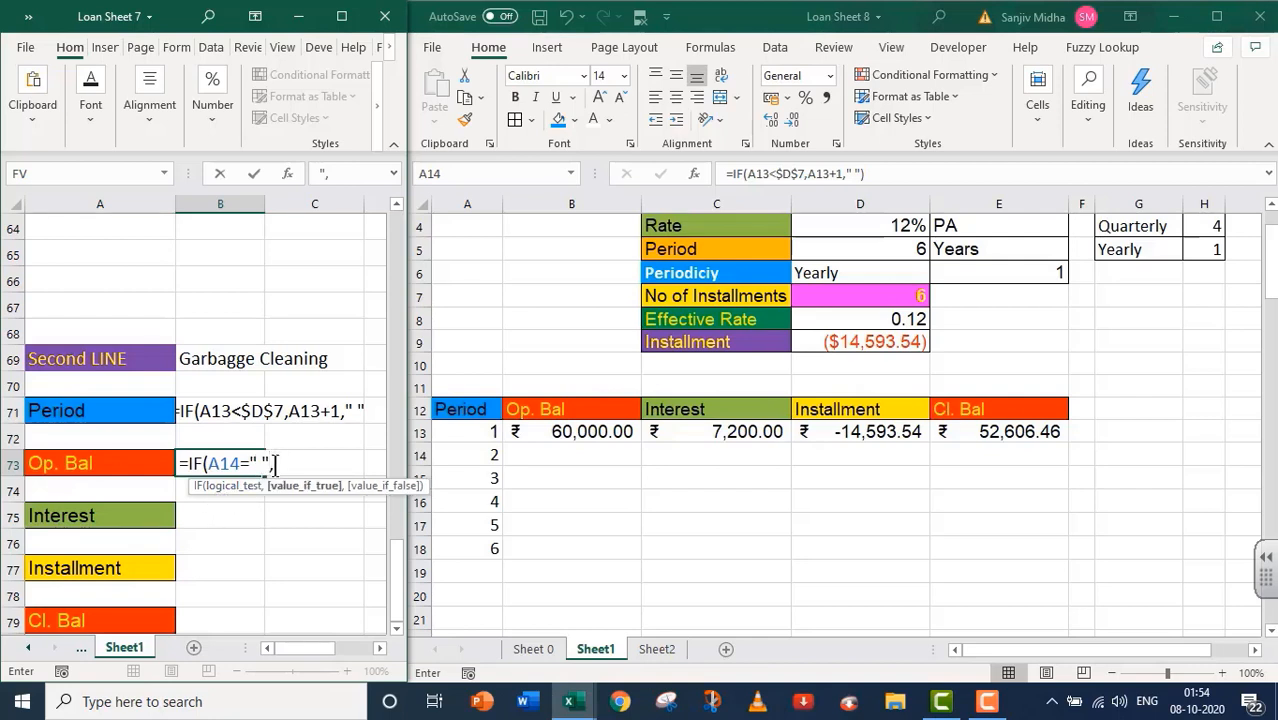
{"action": "type", "text": "\" \","}
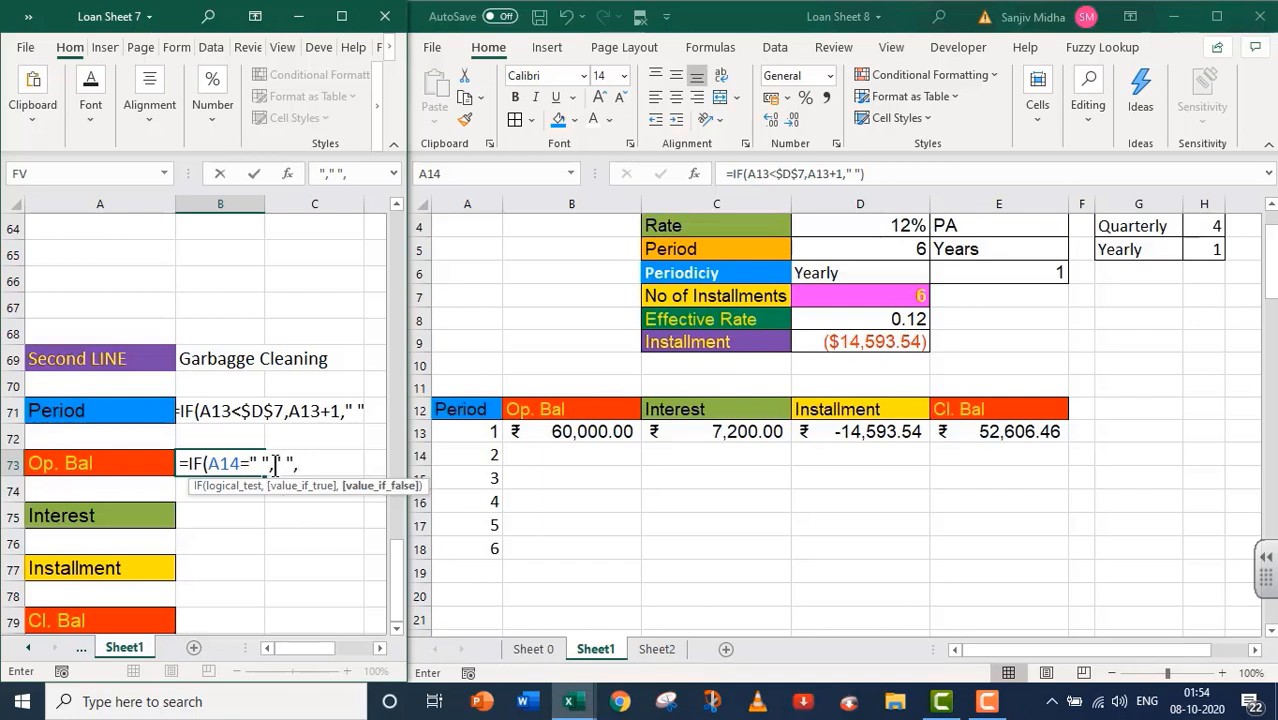
{"action": "type", "text": "E13"}
{"action": "left_click", "coordinate": [182, 464]}
{"action": "type", "text": "'"}
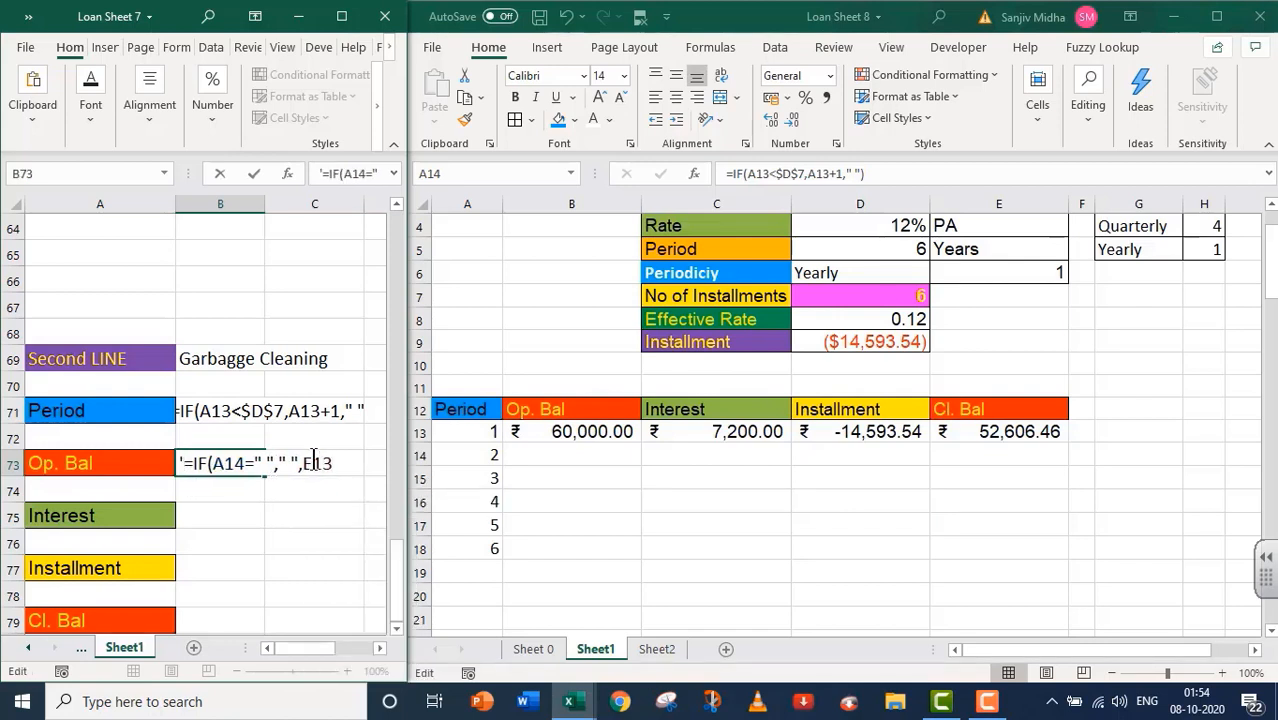
{"action": "left_click", "coordinate": [335, 457]}
{"action": "type", "text": ")"}
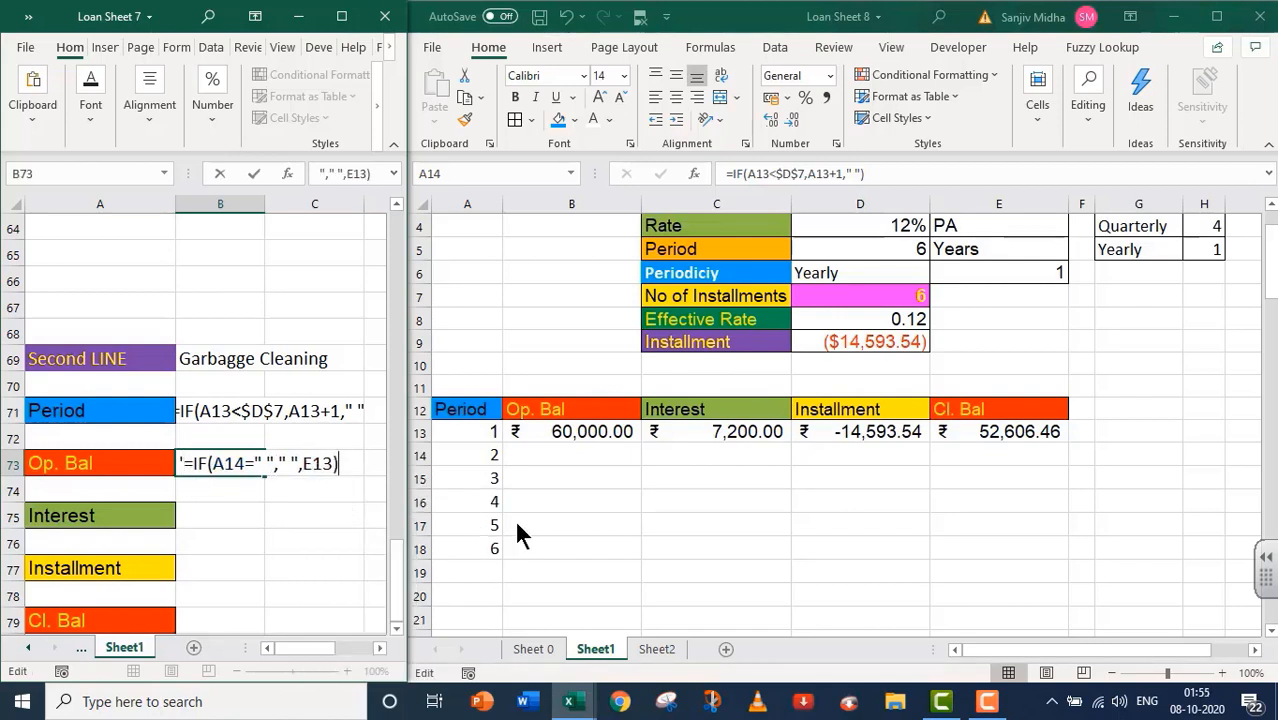
- In the Loan Sheet 8 workbook, calculate the second Op. Bal in B14 with the formula =IF(A14=" "," ",E13)
{"action": "left_click", "coordinate": [542, 456]}
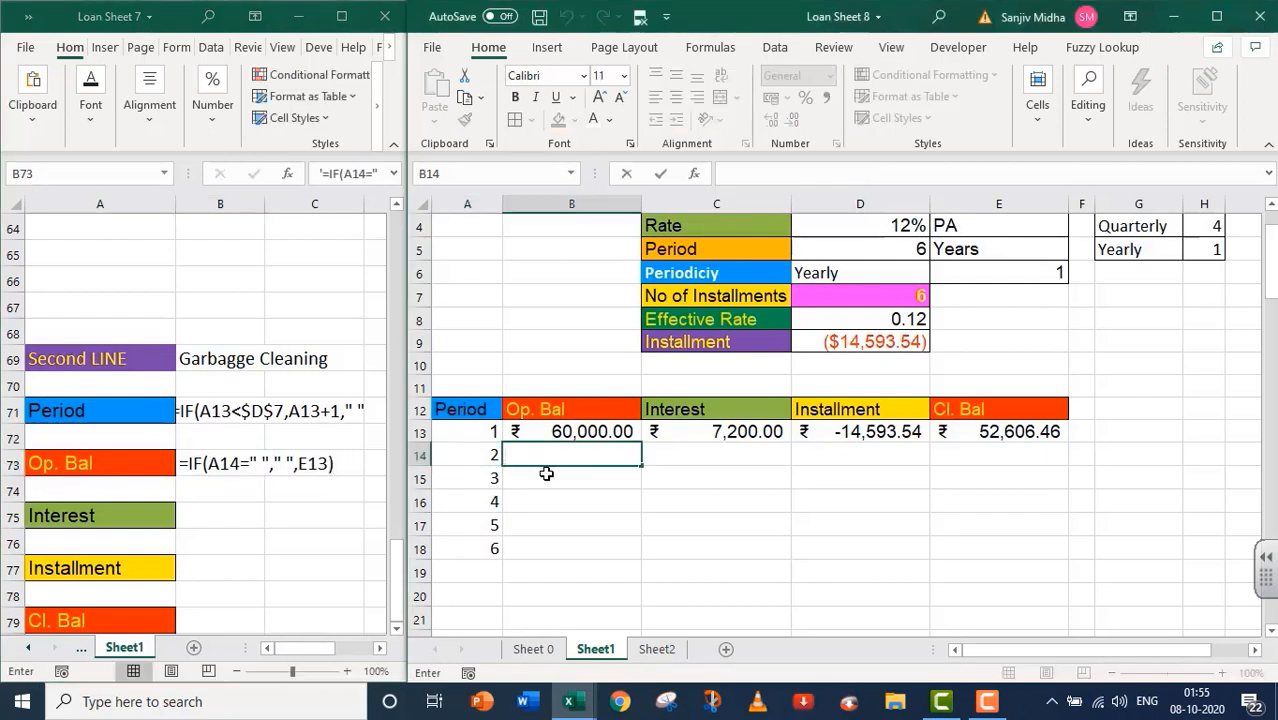
{"action": "type", "text": "="}
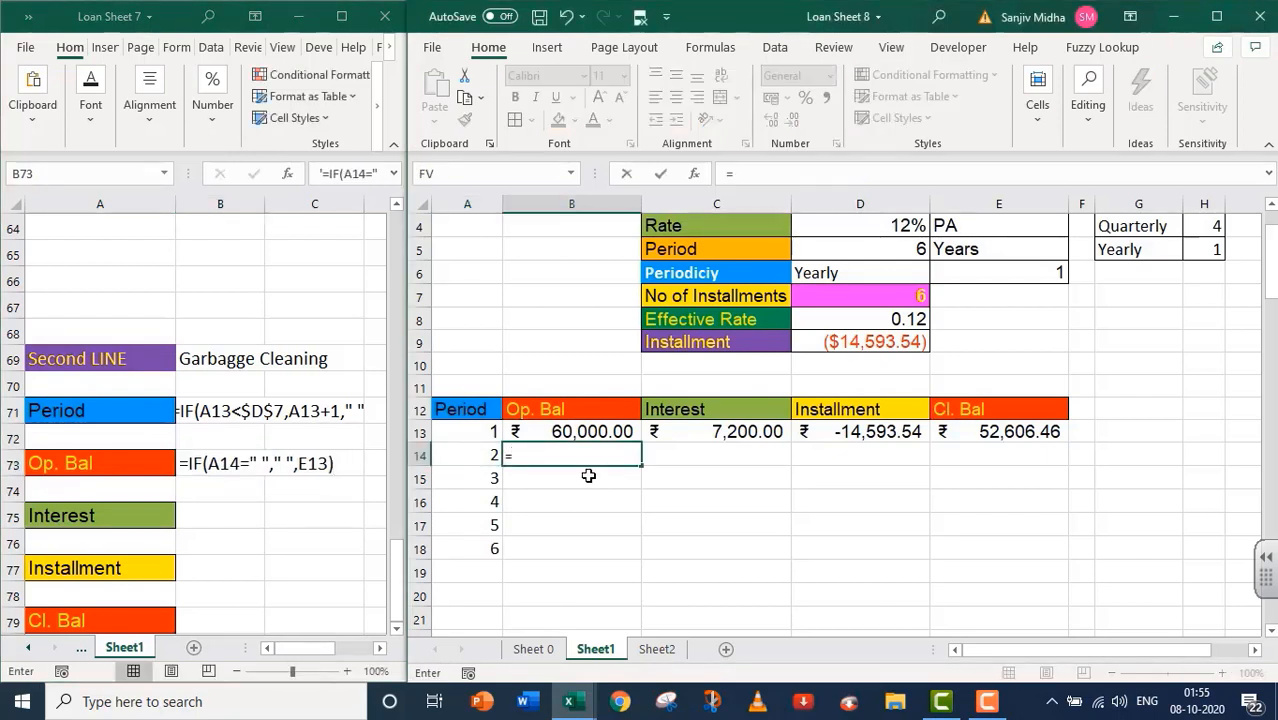
{"action": "type", "text": "IF("}
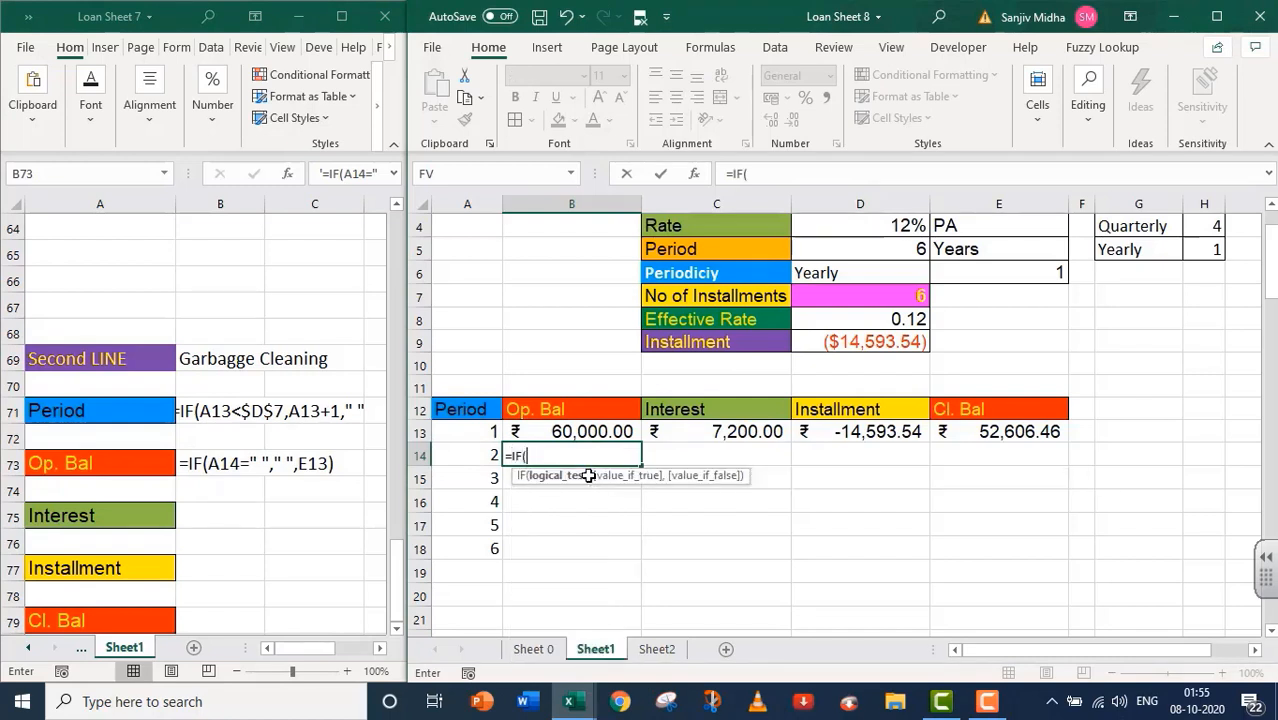
{"action": "left_click", "coordinate": [479, 457]}
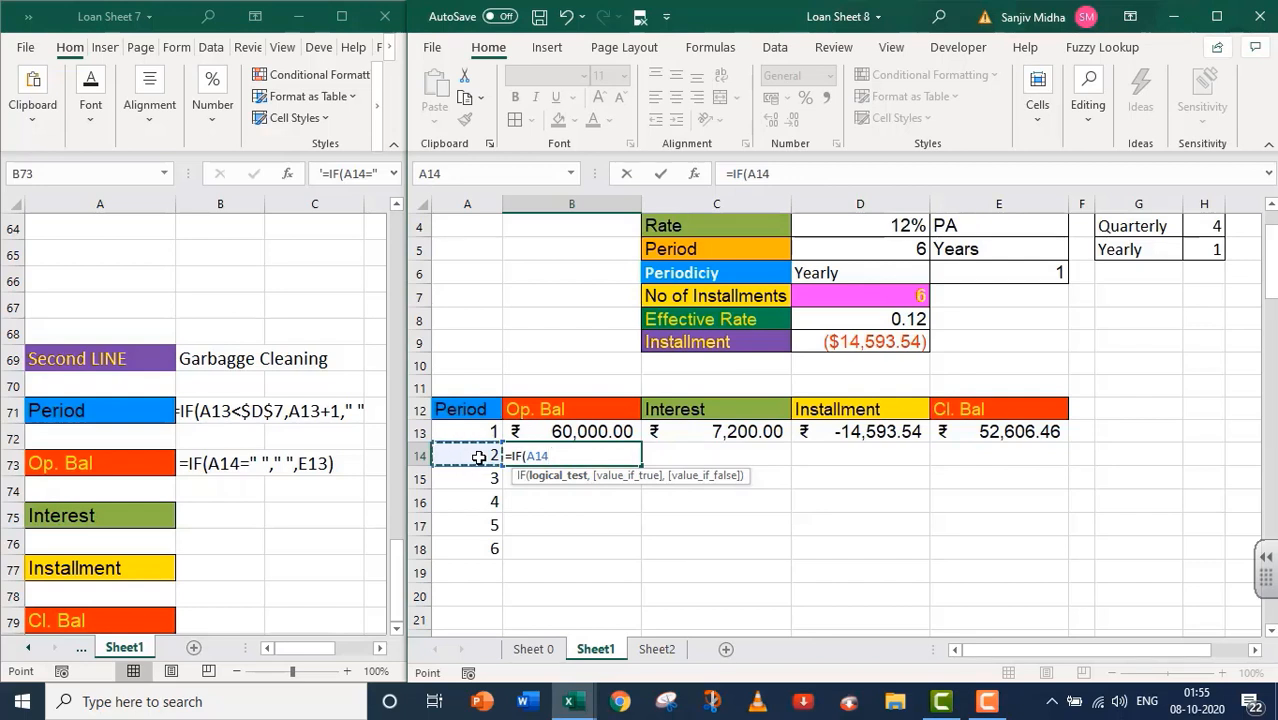
{"action": "type", "text": "=\""}
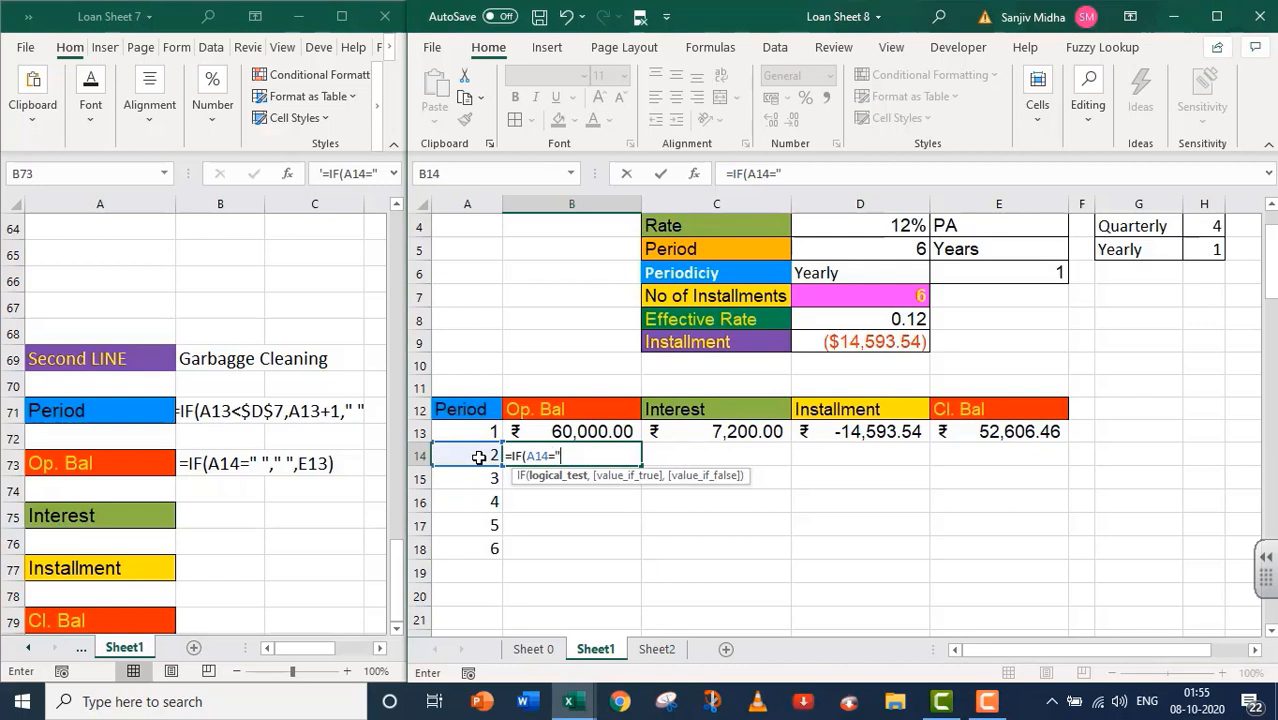
{"action": "type", "text": " \","}
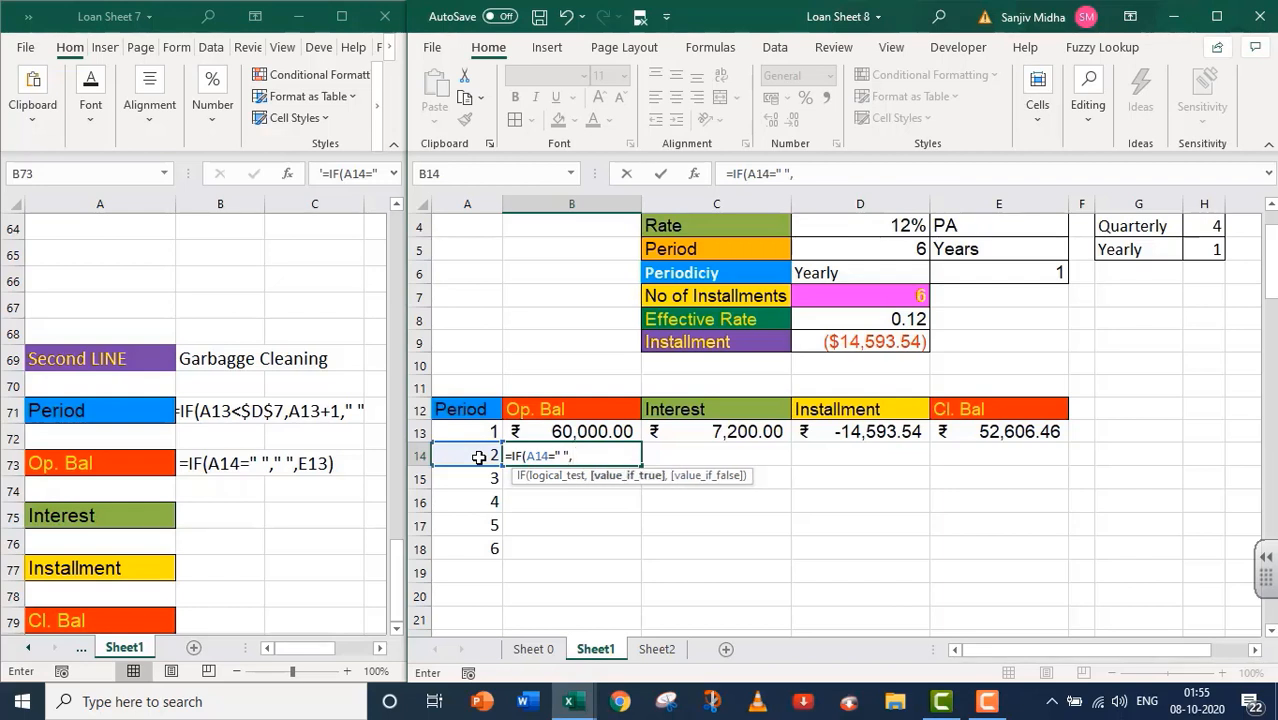
{"action": "type", "text": "\""}
{"action": "type", "text": ","}
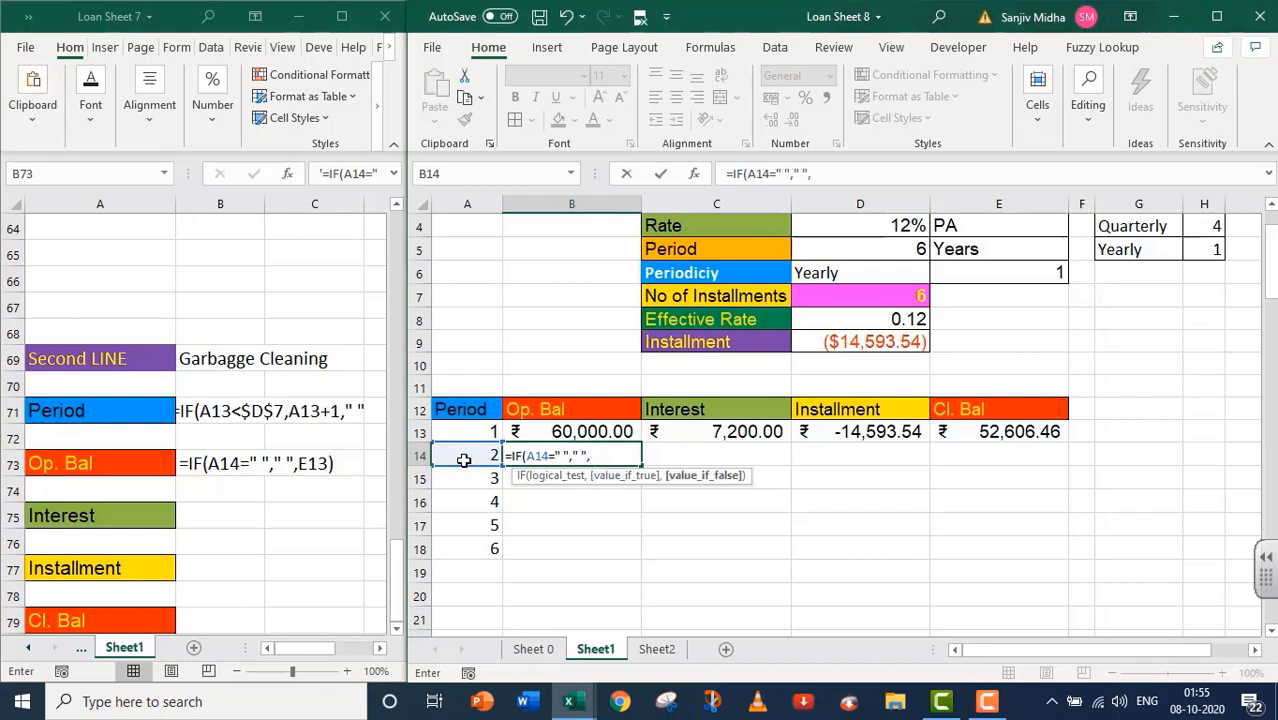
{"action": "left_click", "coordinate": [1000, 430]}
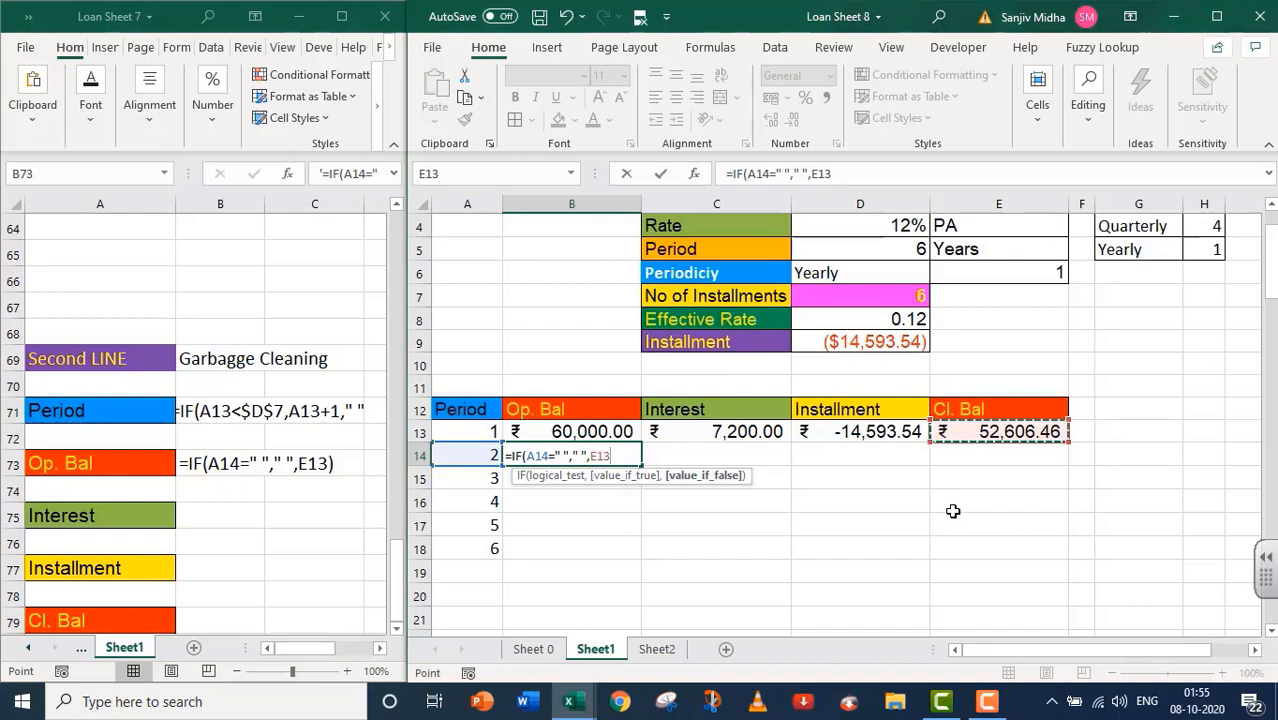
{"action": "type", "text": ")"}
{"action": "key", "text": "Return"}
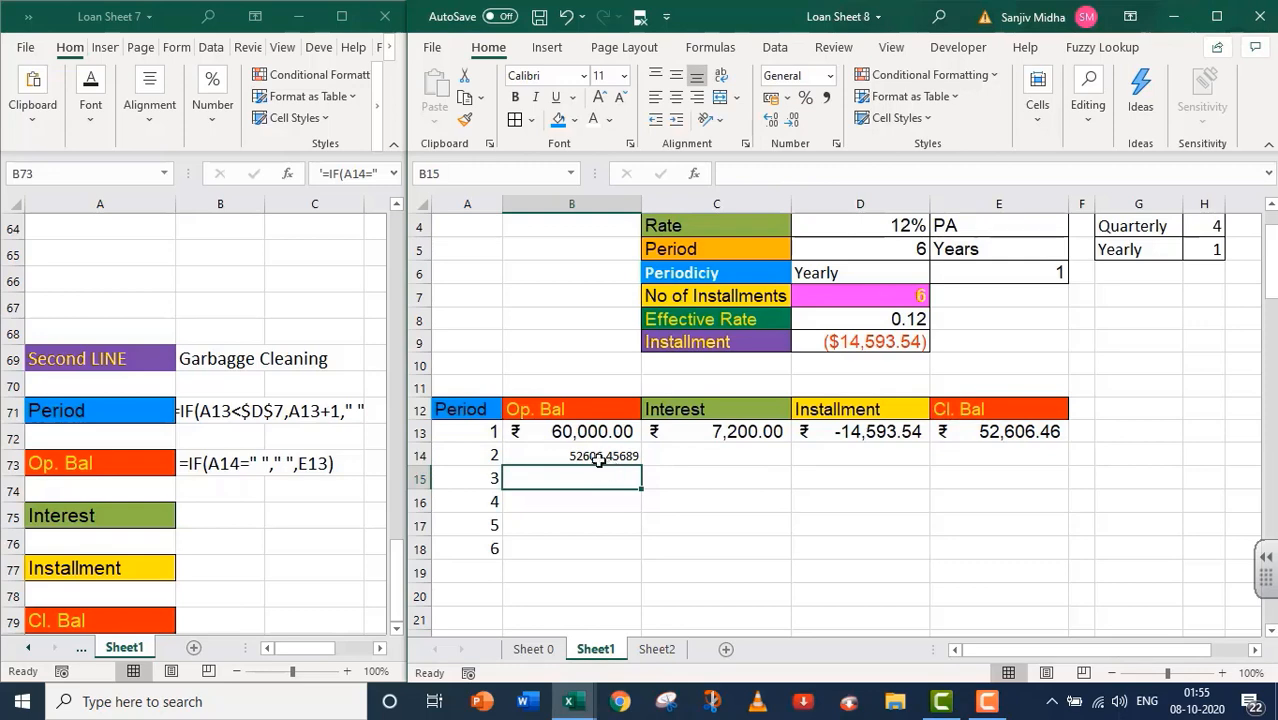
- Set the font size of column B to 14 and display the second Op. Bal in B14 with two decimal places
{"action": "left_click", "coordinate": [597, 200]}
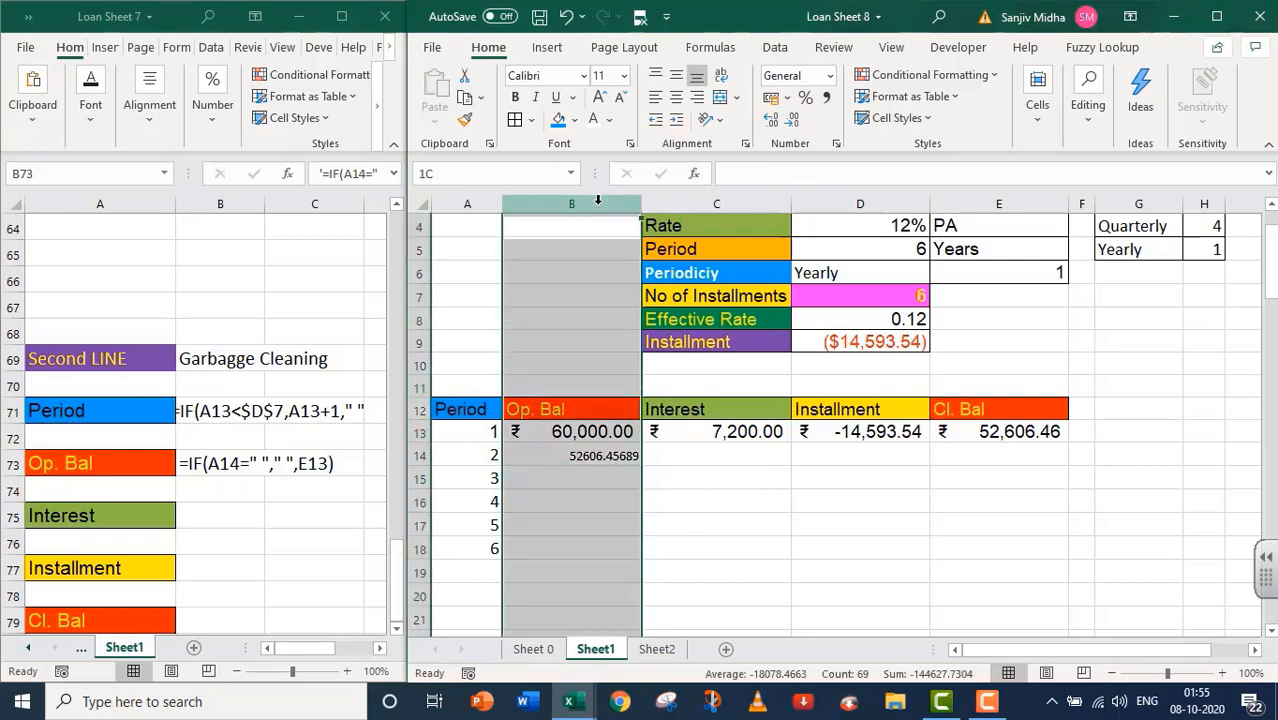
{"action": "left_click", "coordinate": [621, 71]}
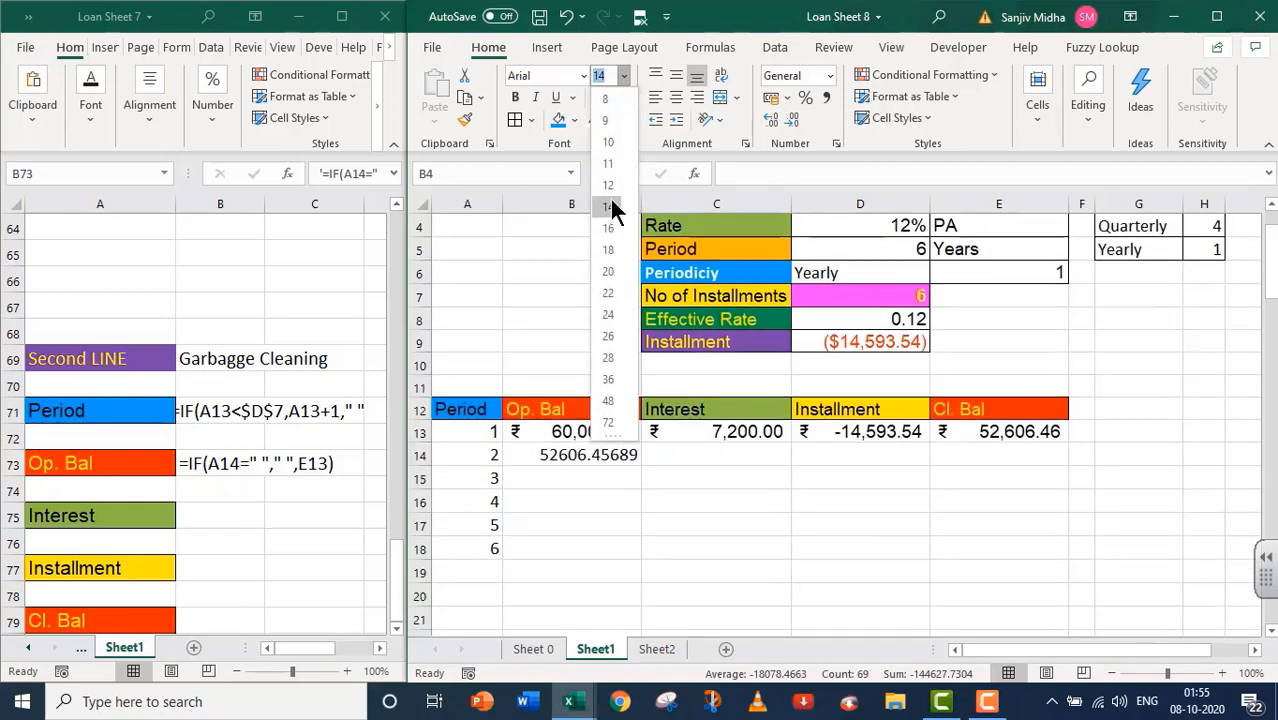
{"action": "left_click", "coordinate": [610, 206]}
{"action": "left_click", "coordinate": [600, 455]}
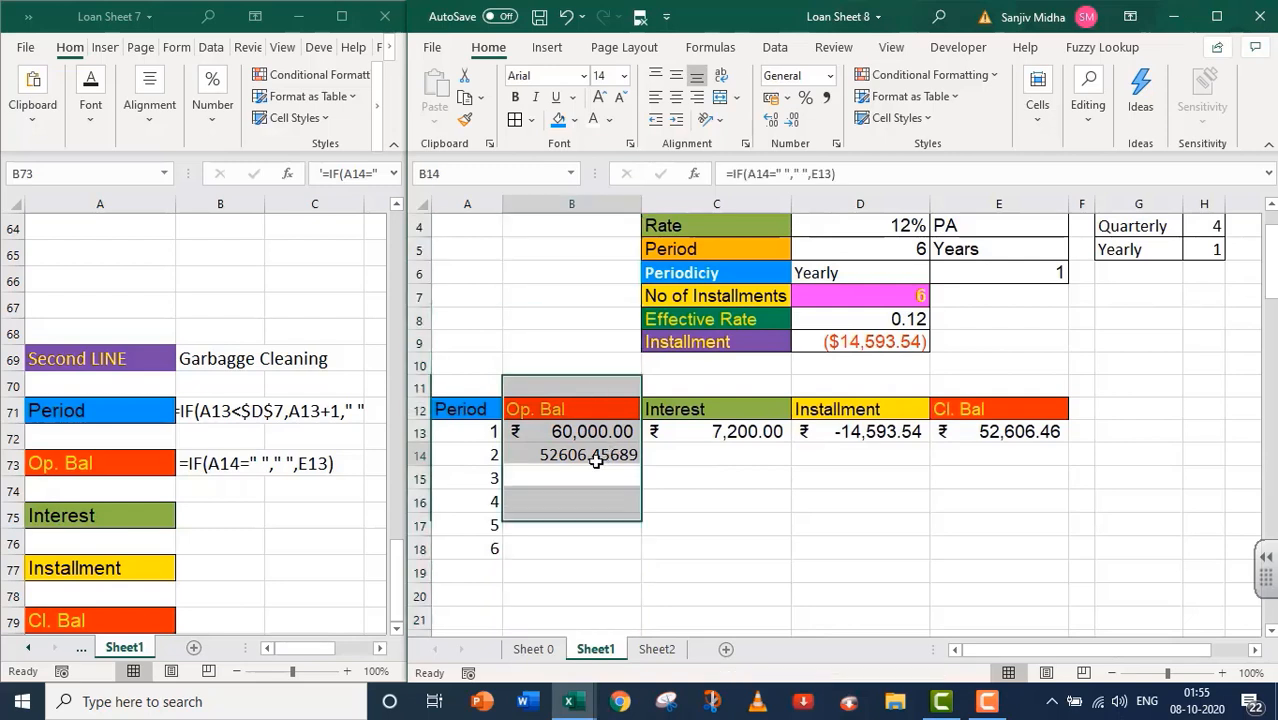
{"action": "left_click", "coordinate": [792, 121]}
{"action": "left_click", "coordinate": [792, 121]}
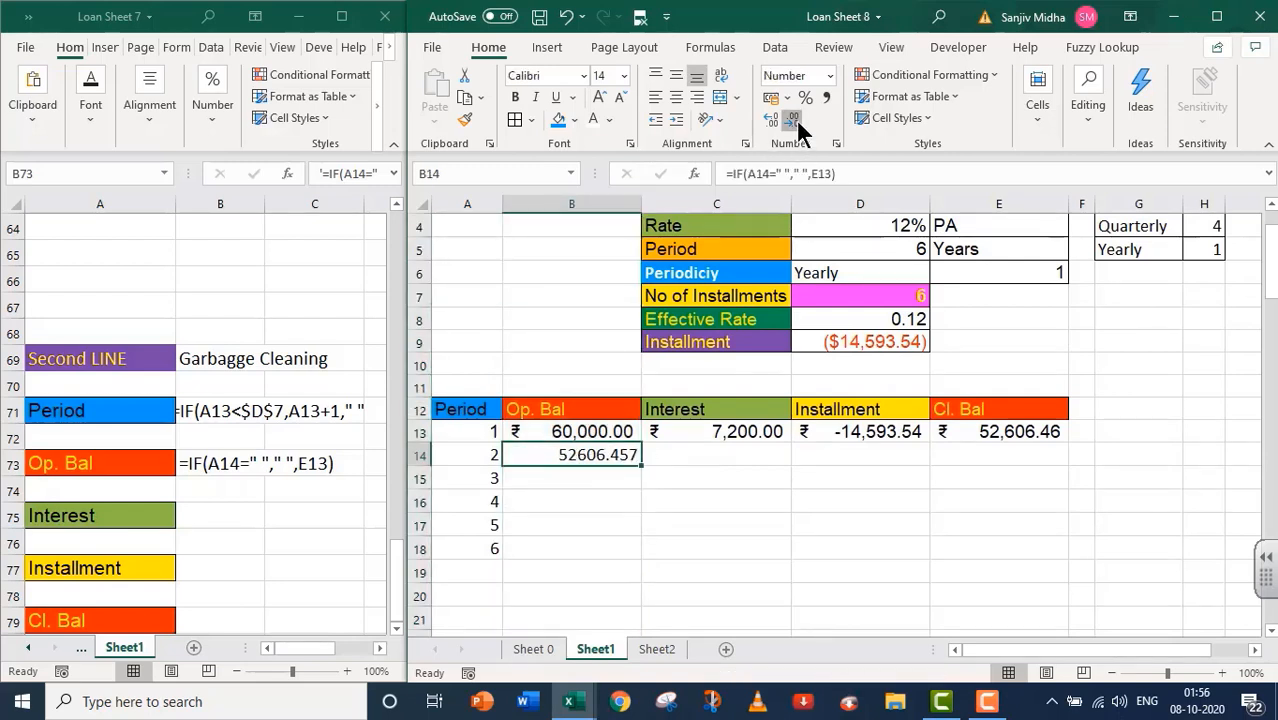
{"action": "left_click", "coordinate": [796, 125]}
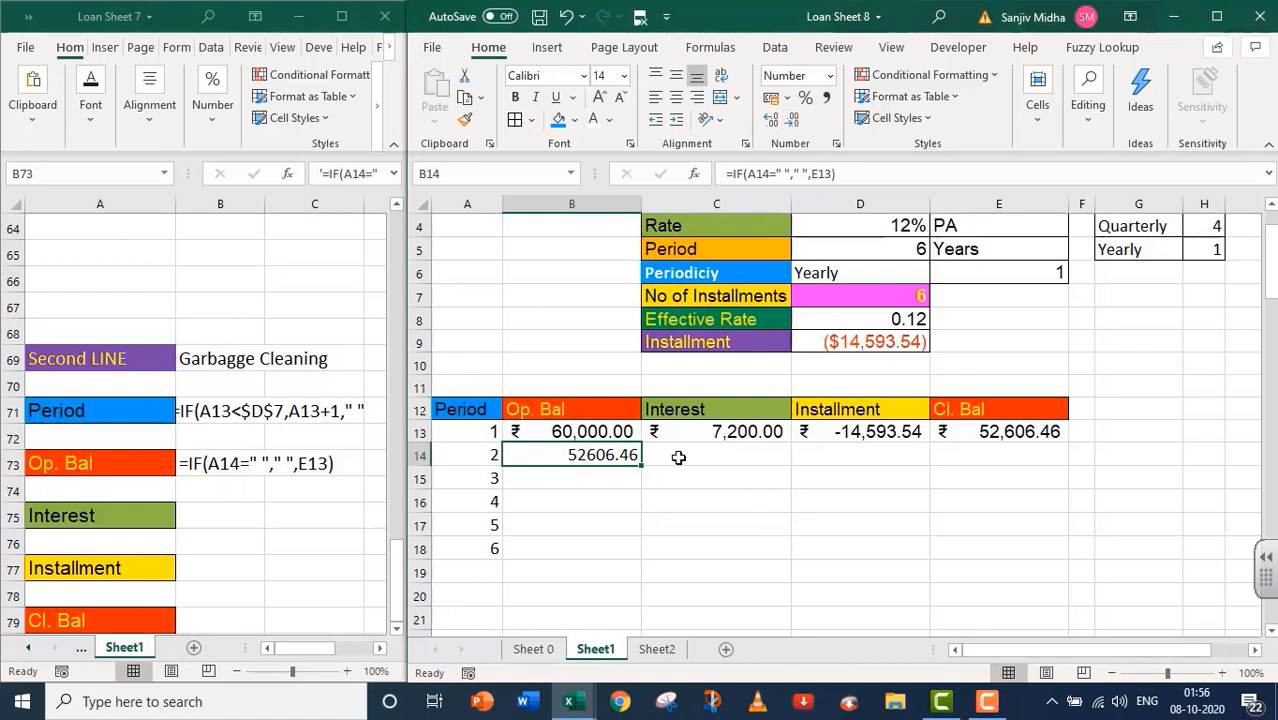
- In the Loan Sheet 7 workbook, note the Second LINE Interest formula =IF(A14=" "," ",B14*$D$8) as text in B75
{"action": "left_click", "coordinate": [221, 516]}
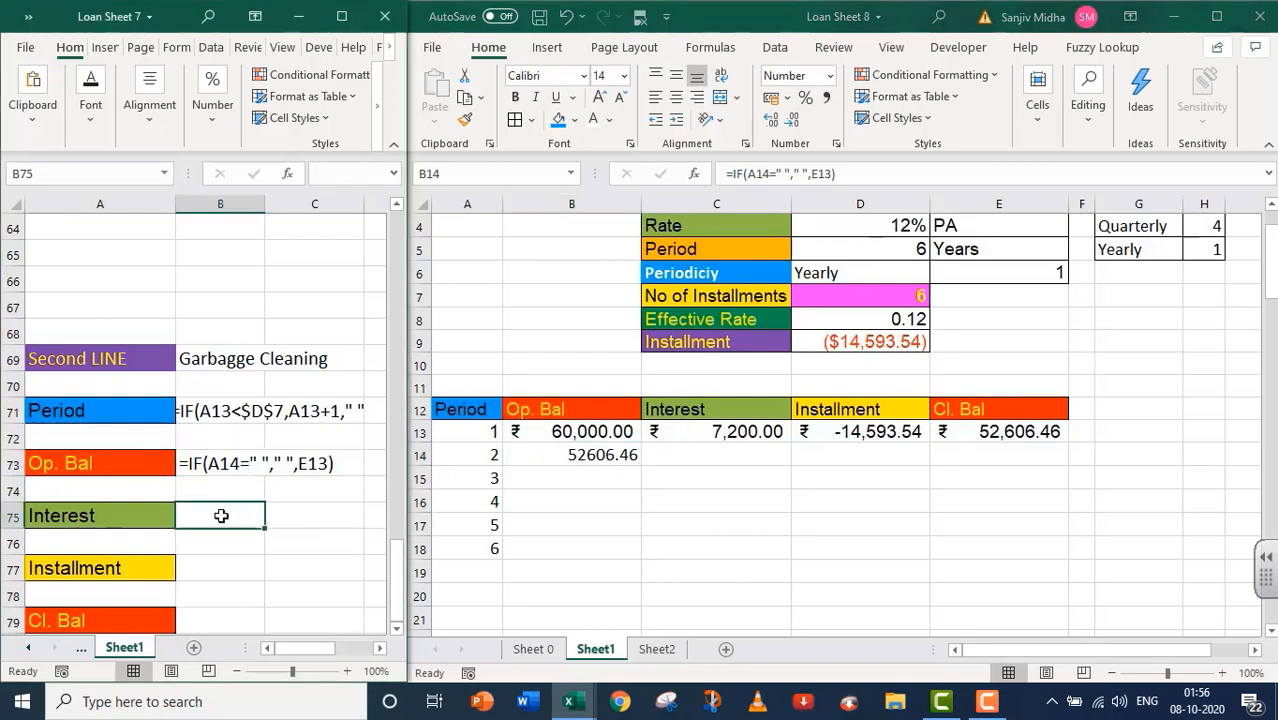
{"action": "type", "text": "'"}
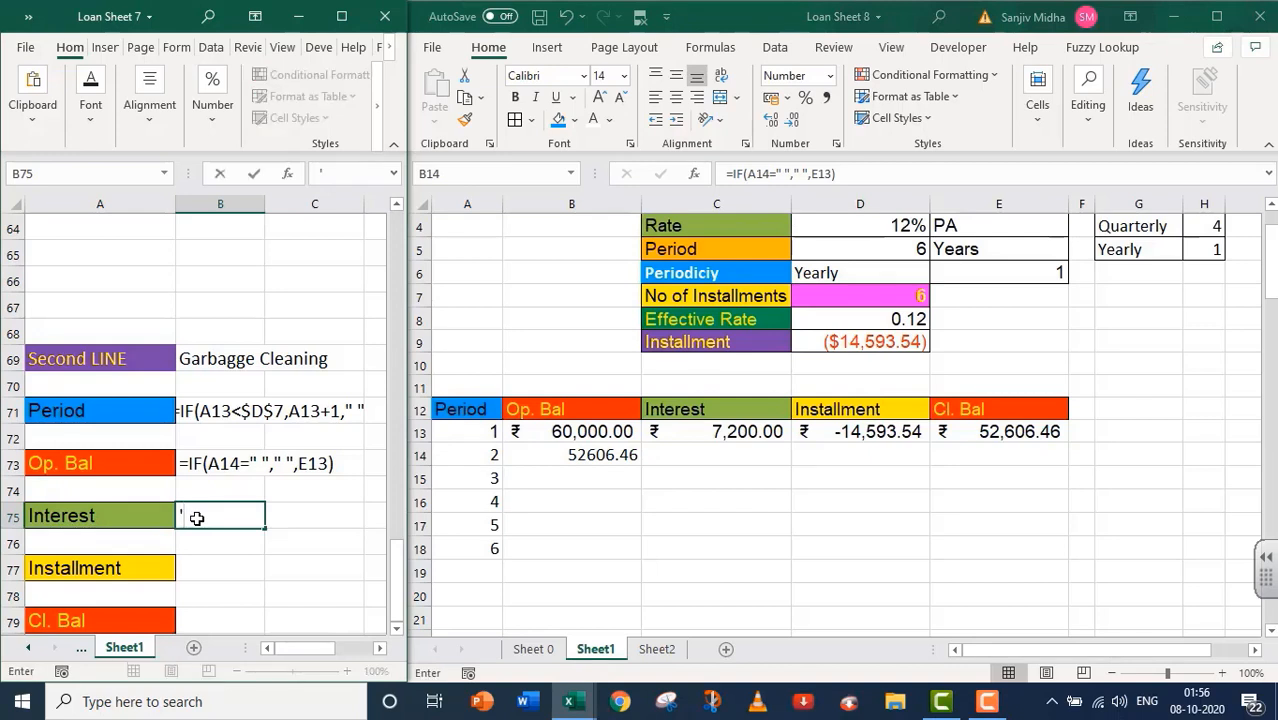
{"action": "type", "text": "="}
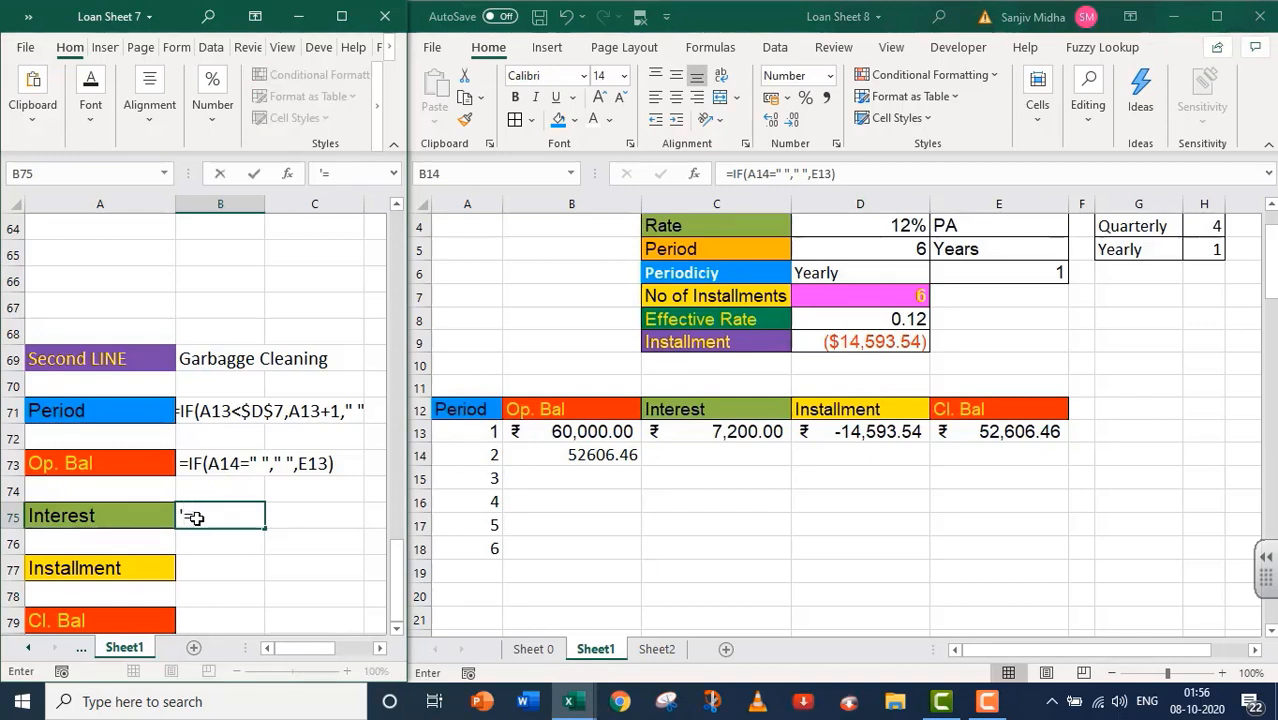
{"action": "type", "text": "IF"}
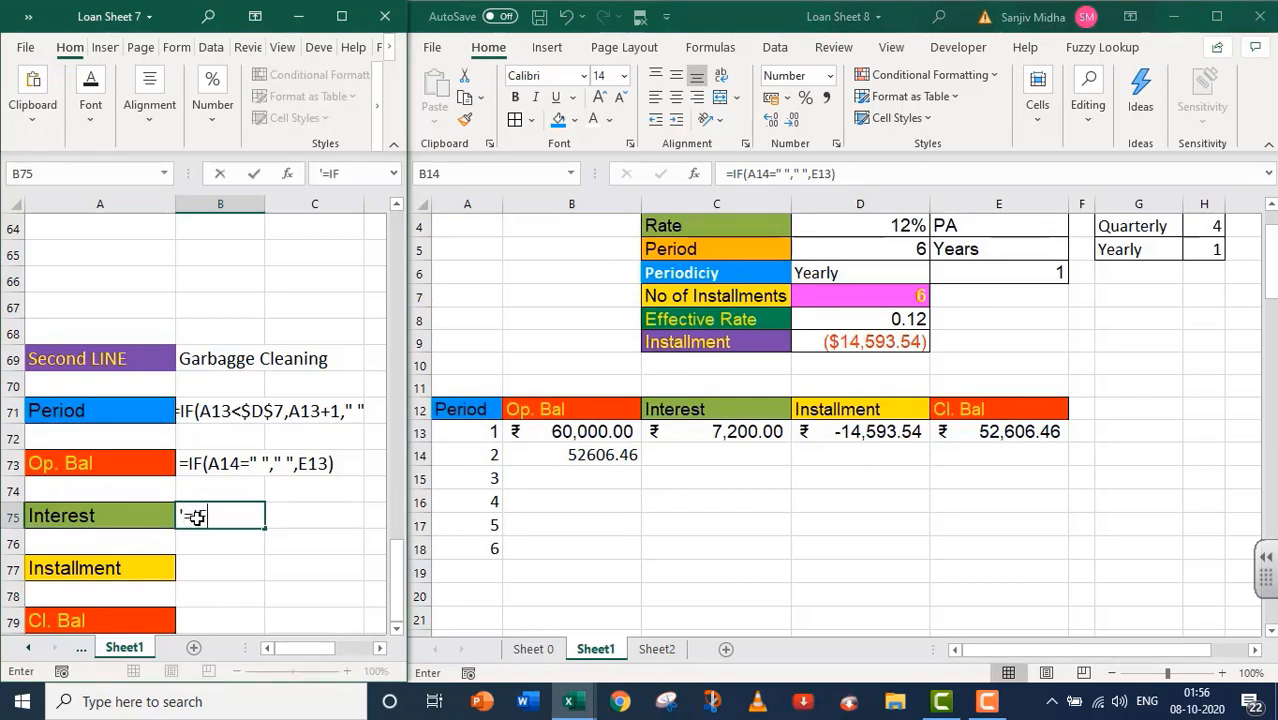
{"action": "type", "text": "(A14"}
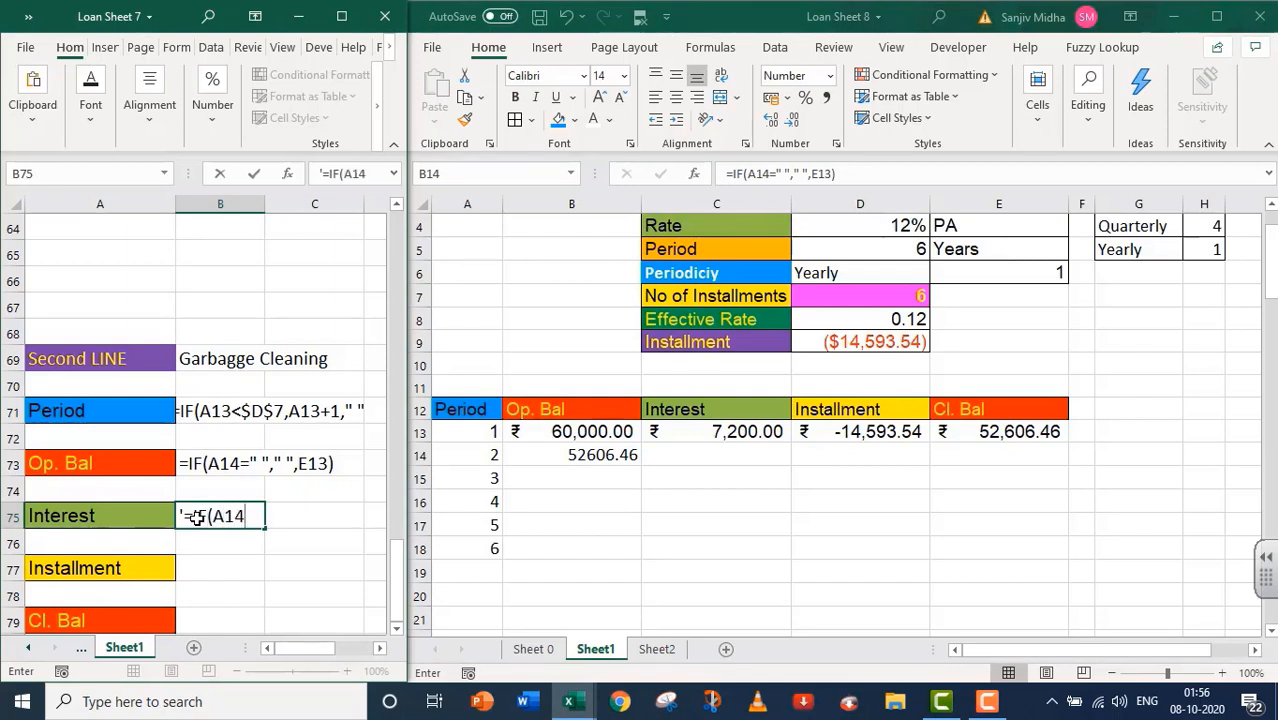
{"action": "type", "text": "=\" \","}
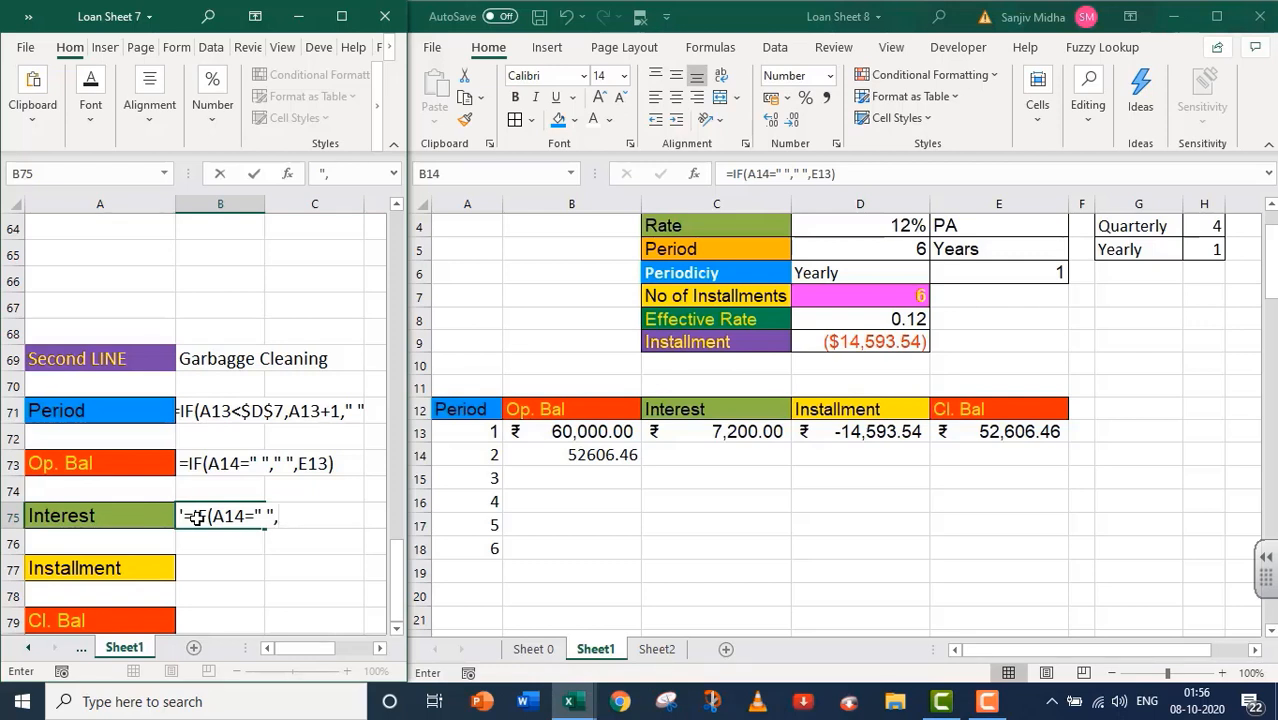
{"action": "type", "text": "\" \",B14*$D$"}
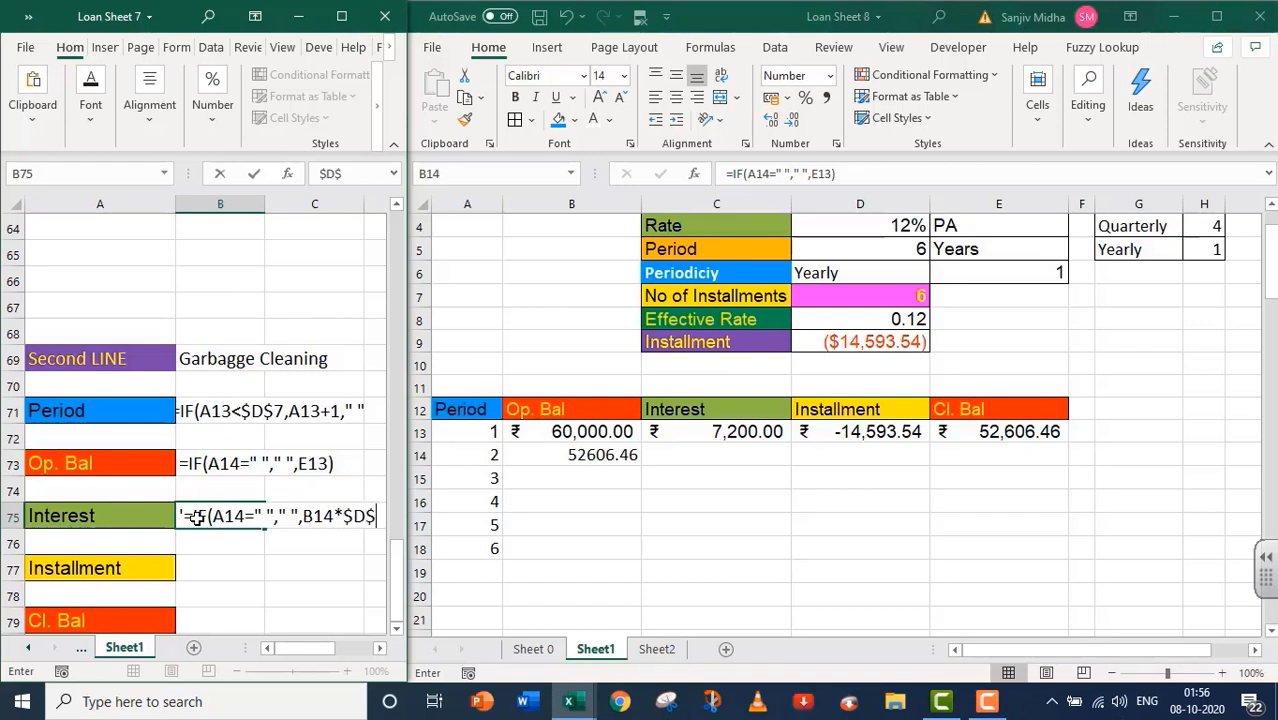
{"action": "type", "text": "8)"}
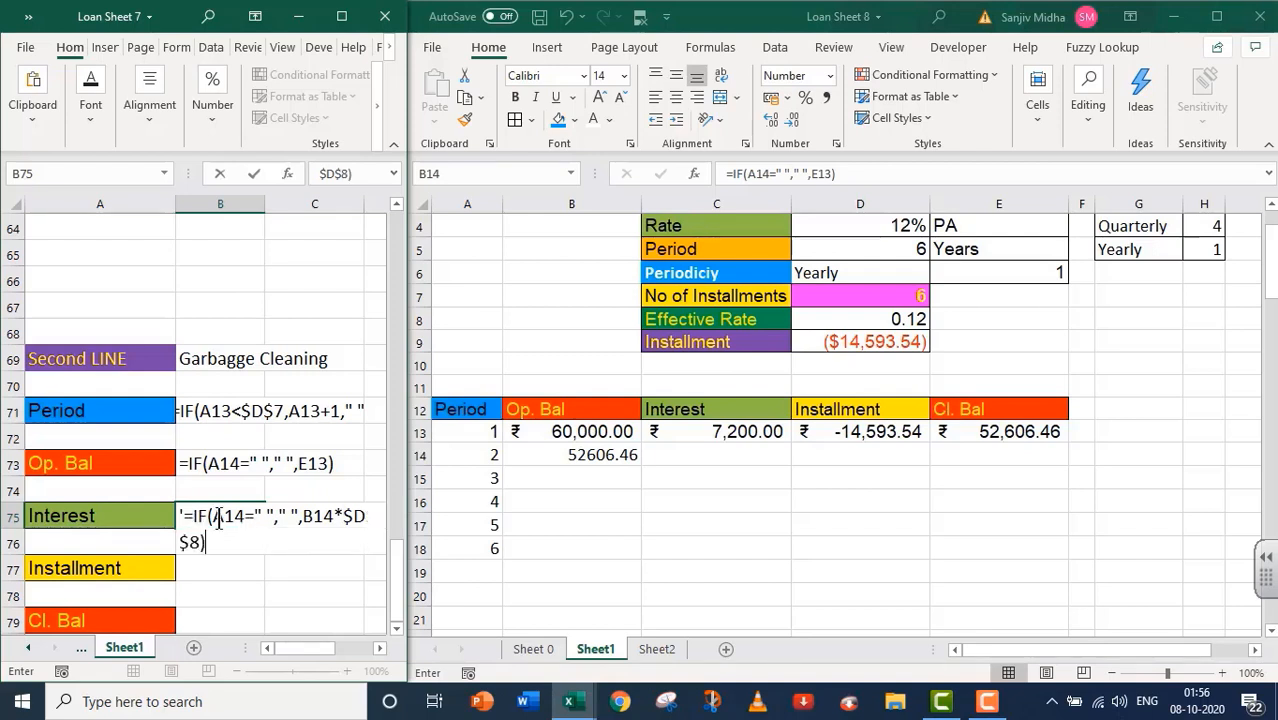
- In the Loan Sheet 8 workbook, calculate the second Interest in C14 with the formula =IF(A14=" "," ",B14*$D$8)
{"action": "left_click", "coordinate": [674, 455]}
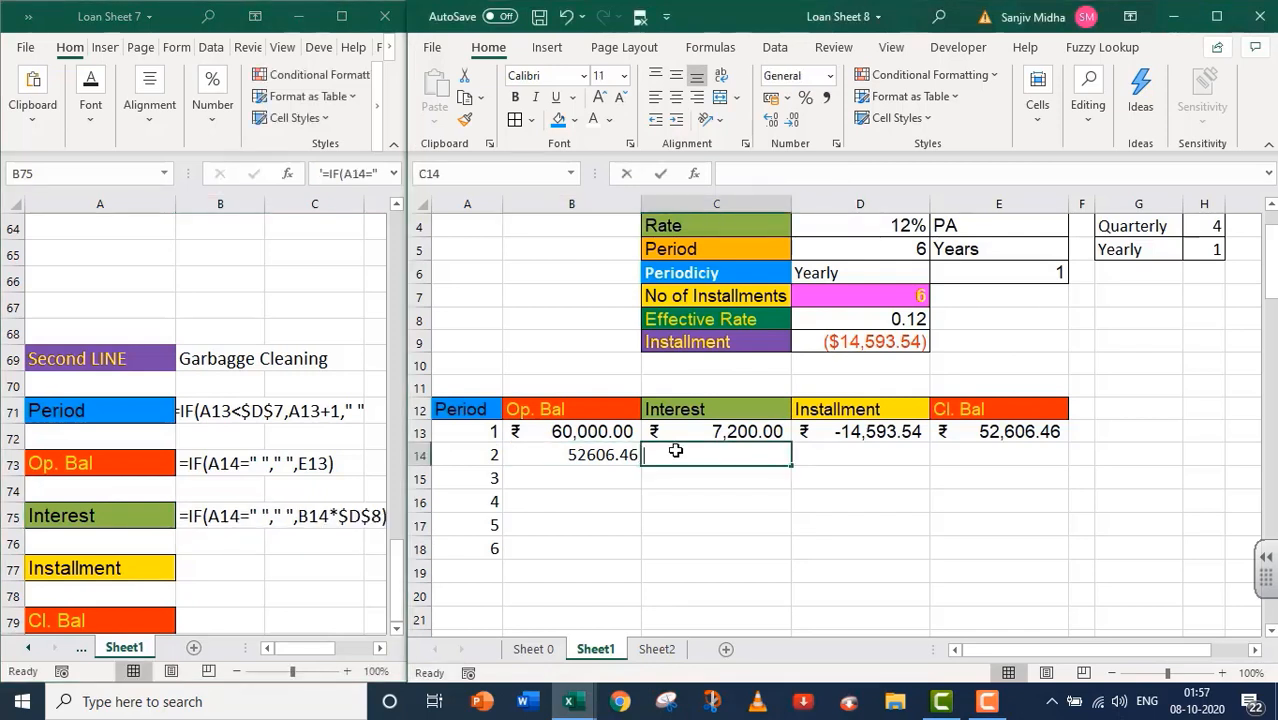
{"action": "double_click", "coordinate": [674, 455]}
{"action": "type", "text": "="}
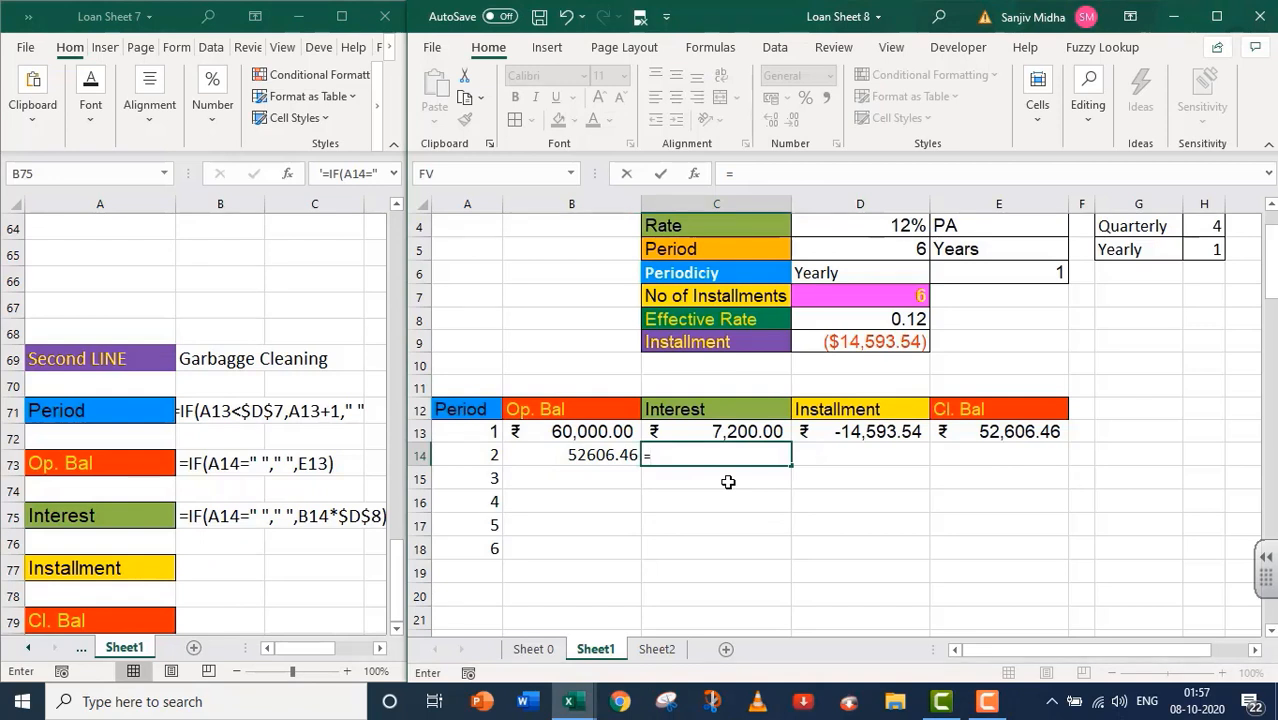
{"action": "type", "text": "if"}
{"action": "key", "text": "Tab"}
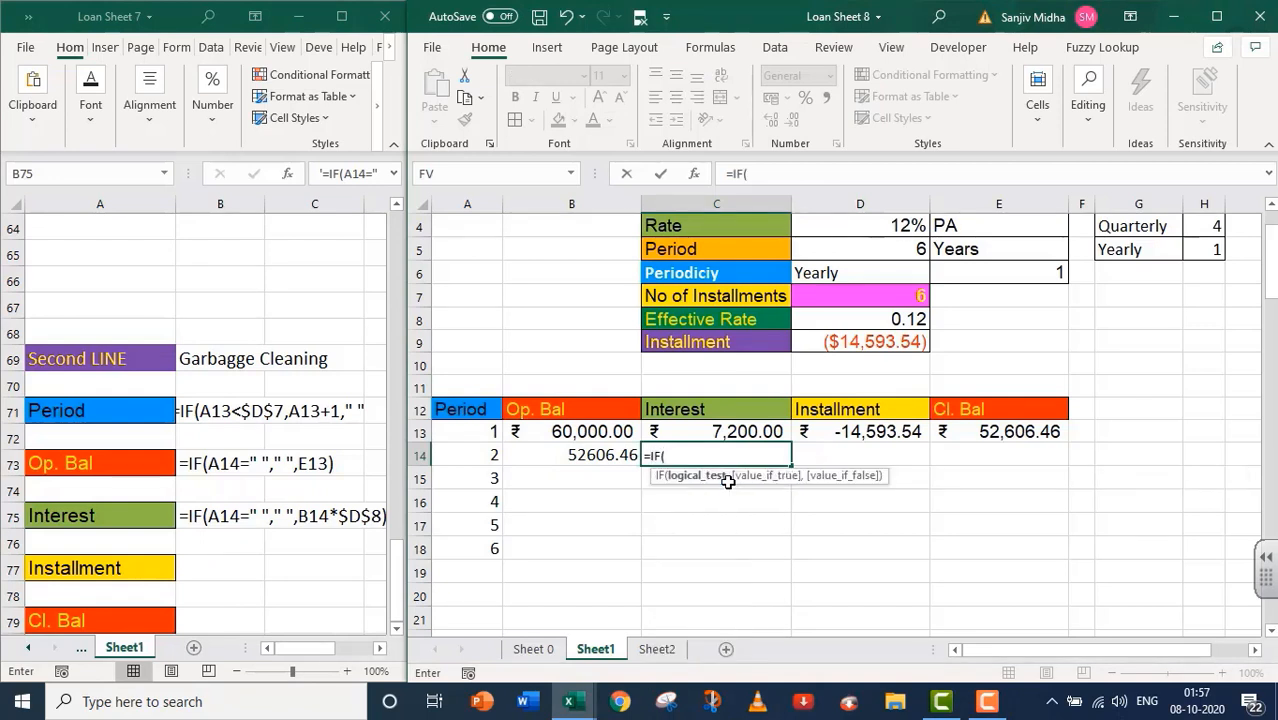
{"action": "left_click", "coordinate": [477, 456]}
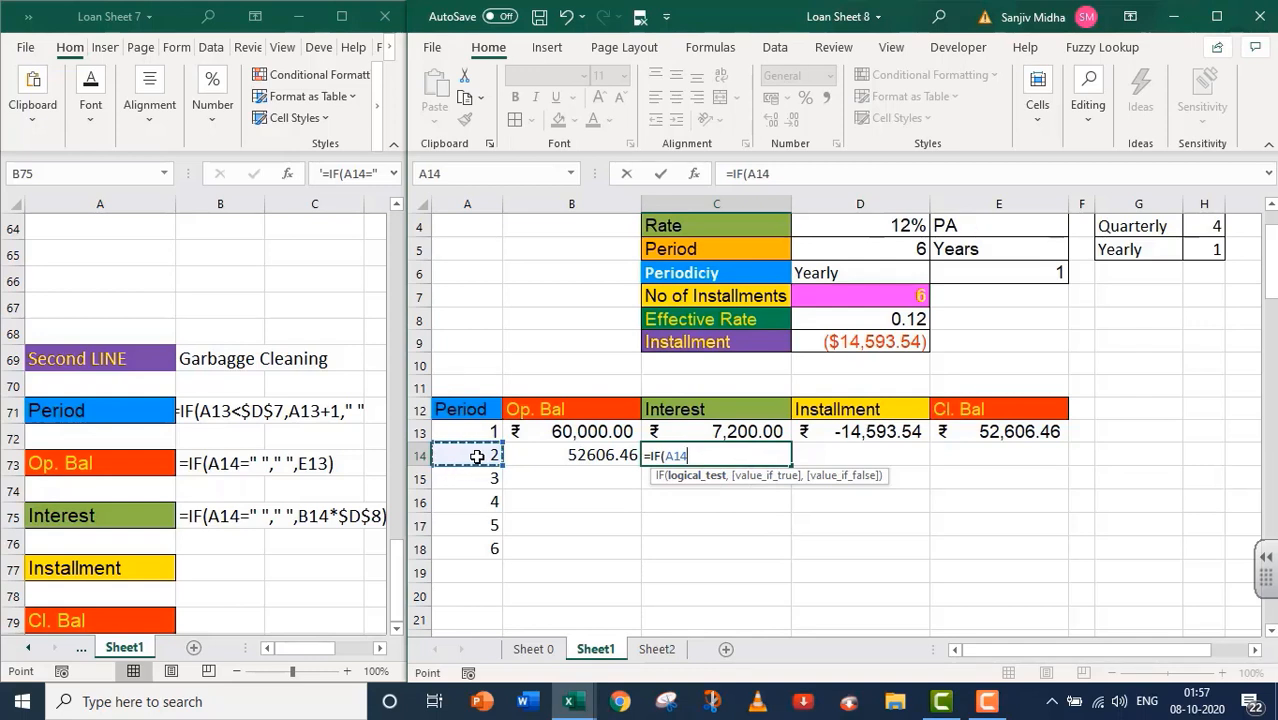
{"action": "type", "text": "="}
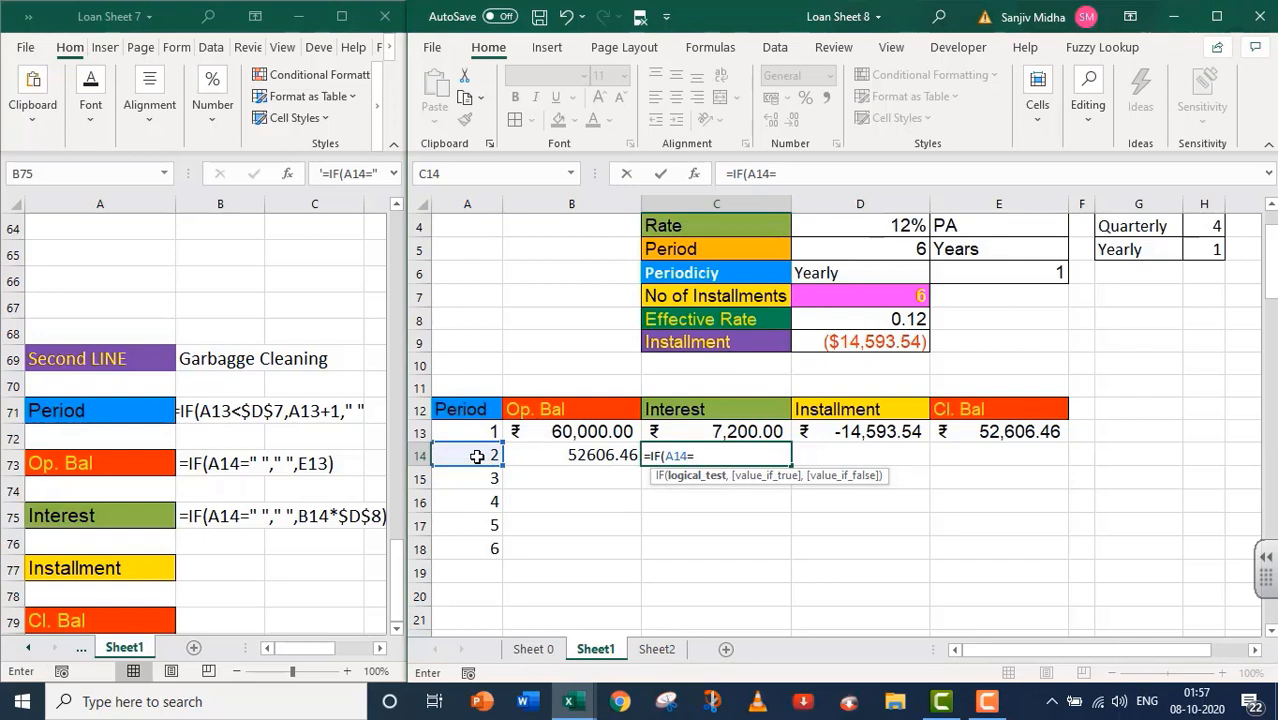
{"action": "type", "text": "\" \","}
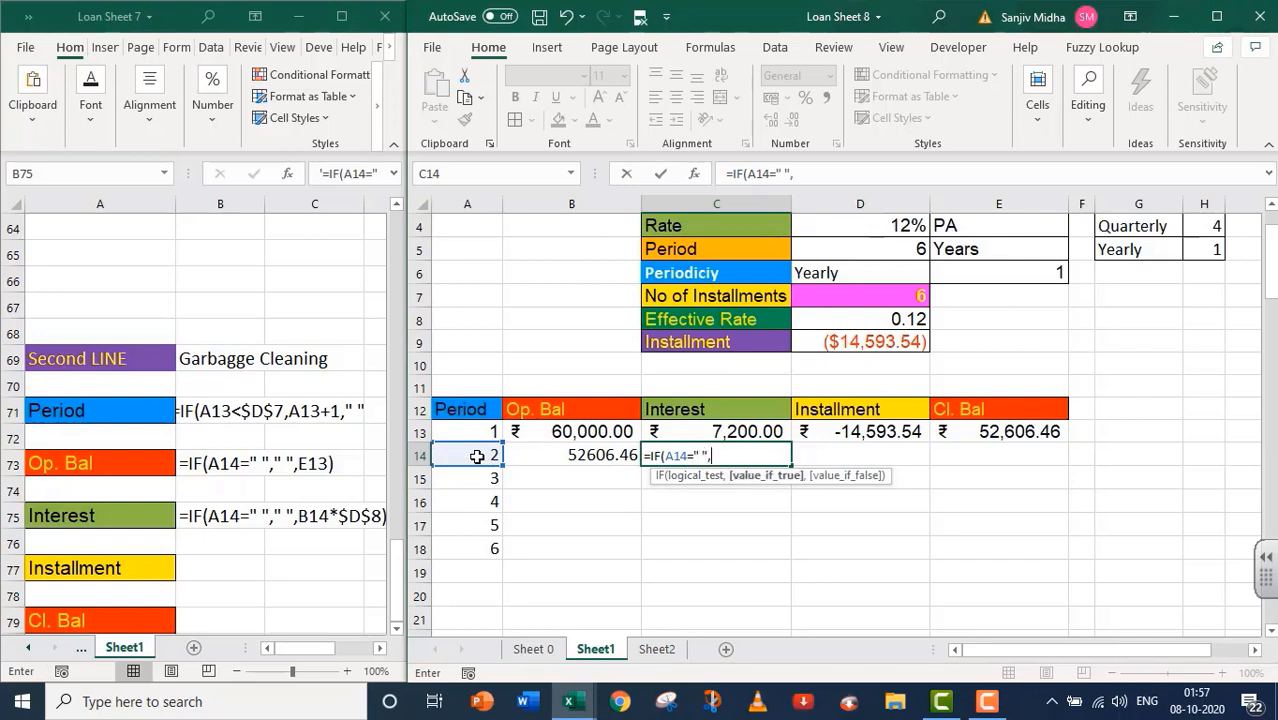
{"action": "type", "text": "\" \","}
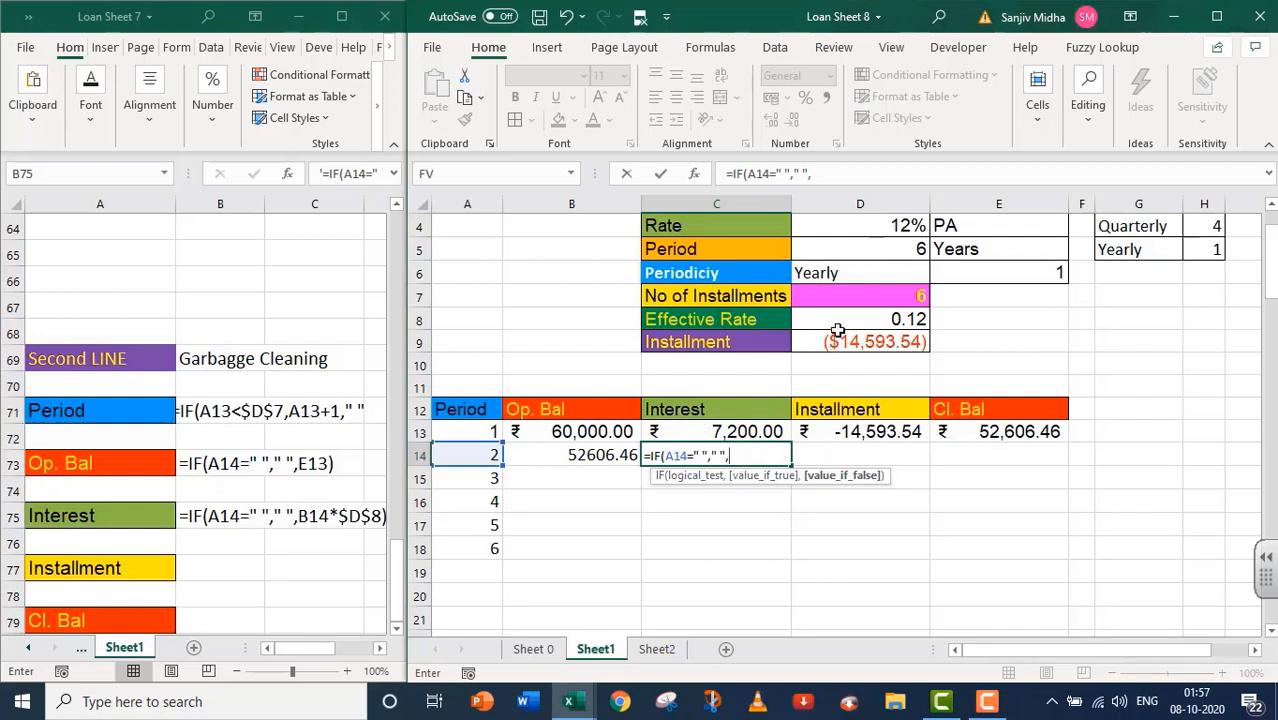
{"action": "left_click", "coordinate": [600, 453]}
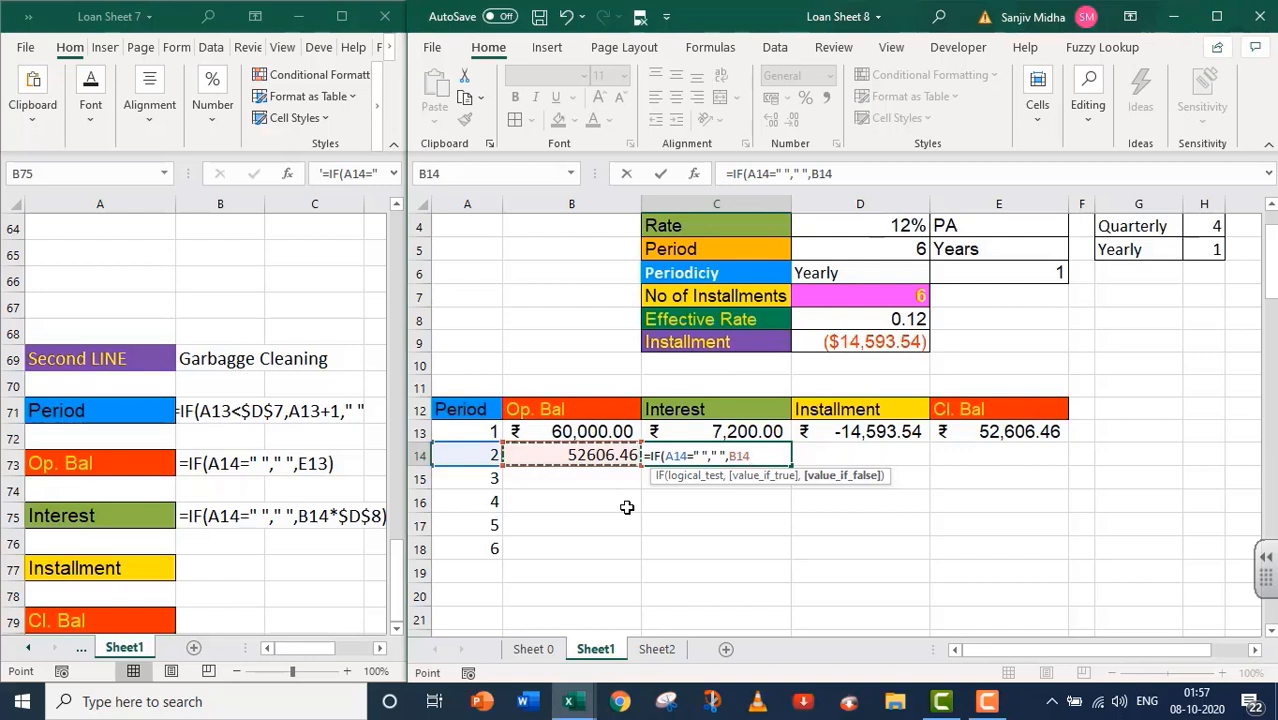
{"action": "type", "text": "*"}
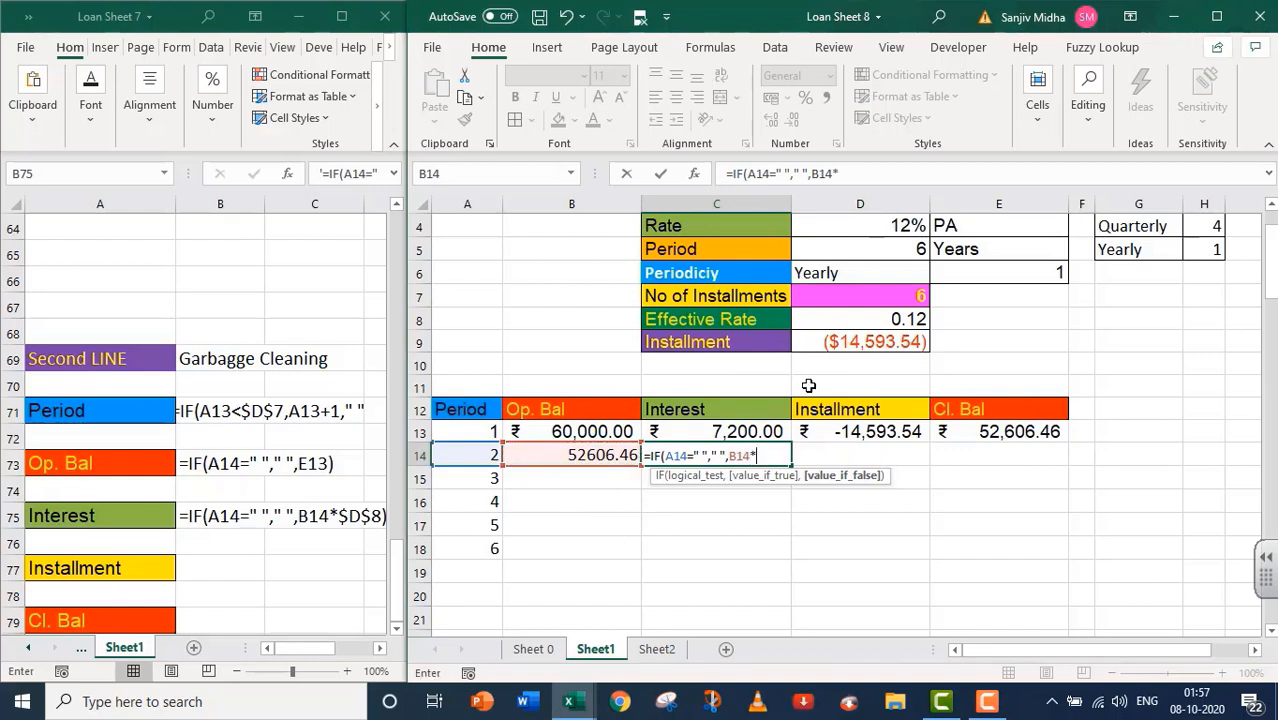
{"action": "left_click", "coordinate": [857, 318]}
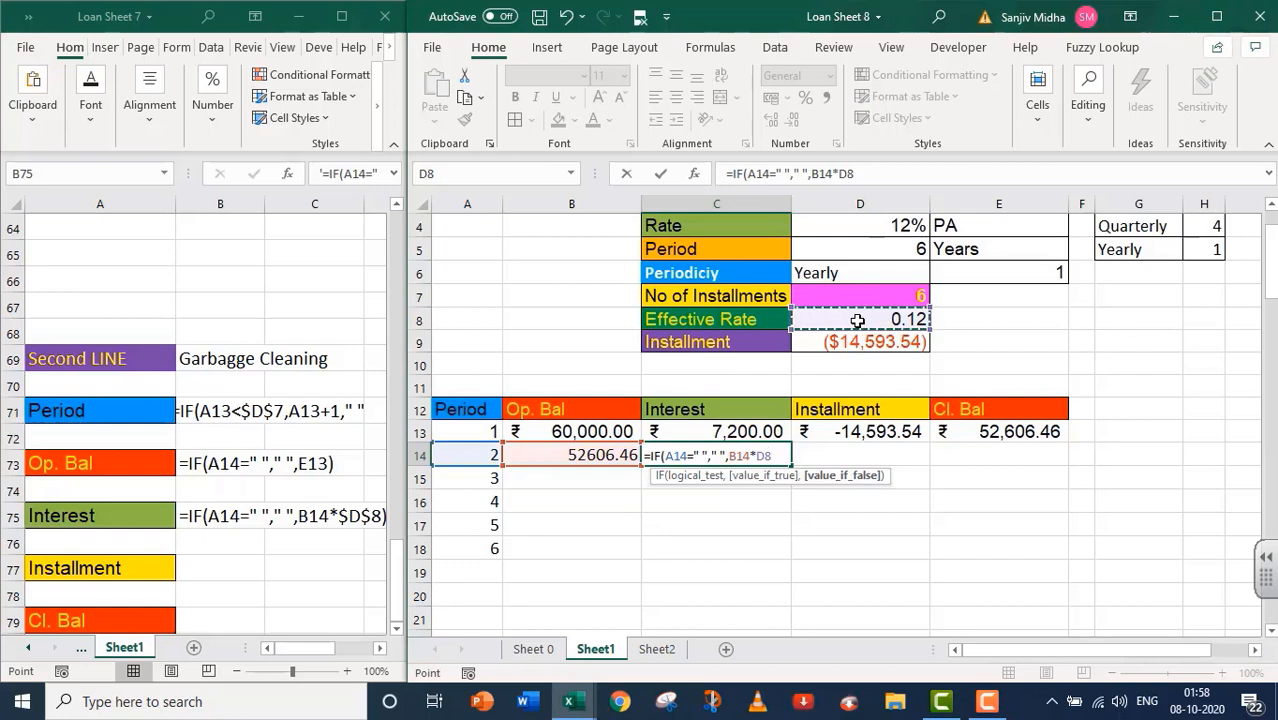
{"action": "key", "text": "F4"}
{"action": "type", "text": ")"}
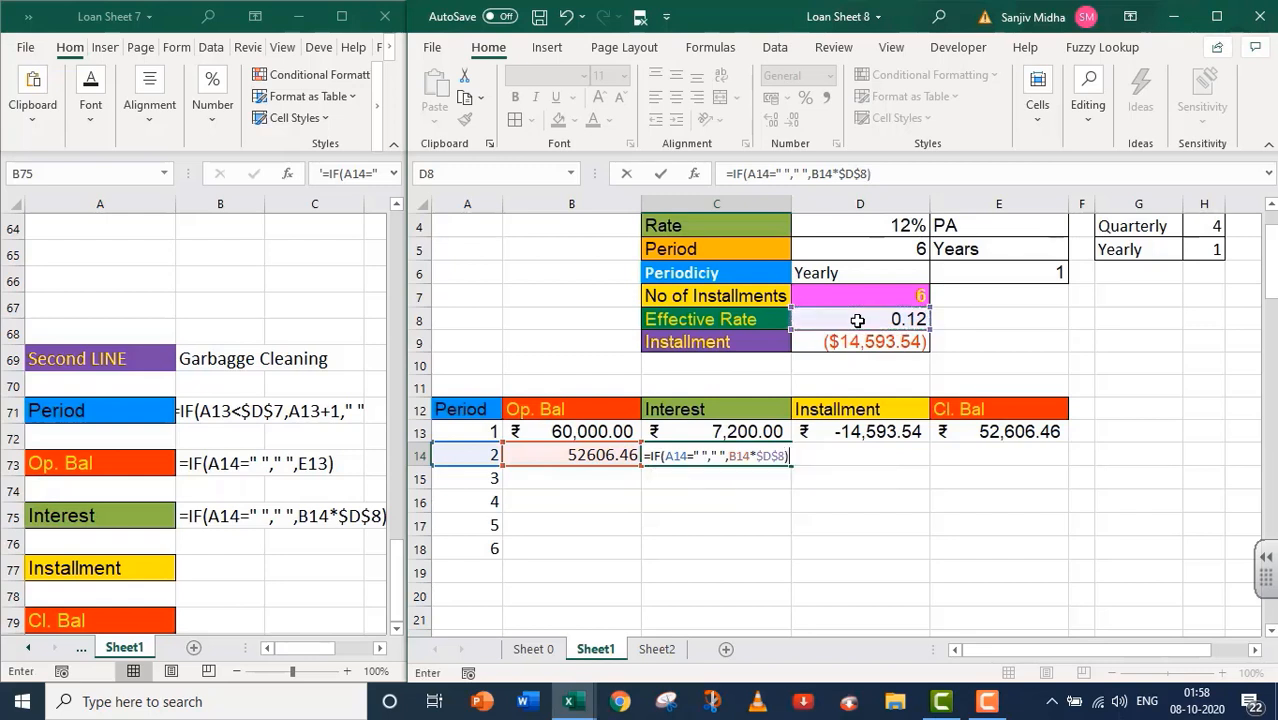
{"action": "key", "text": "Return"}
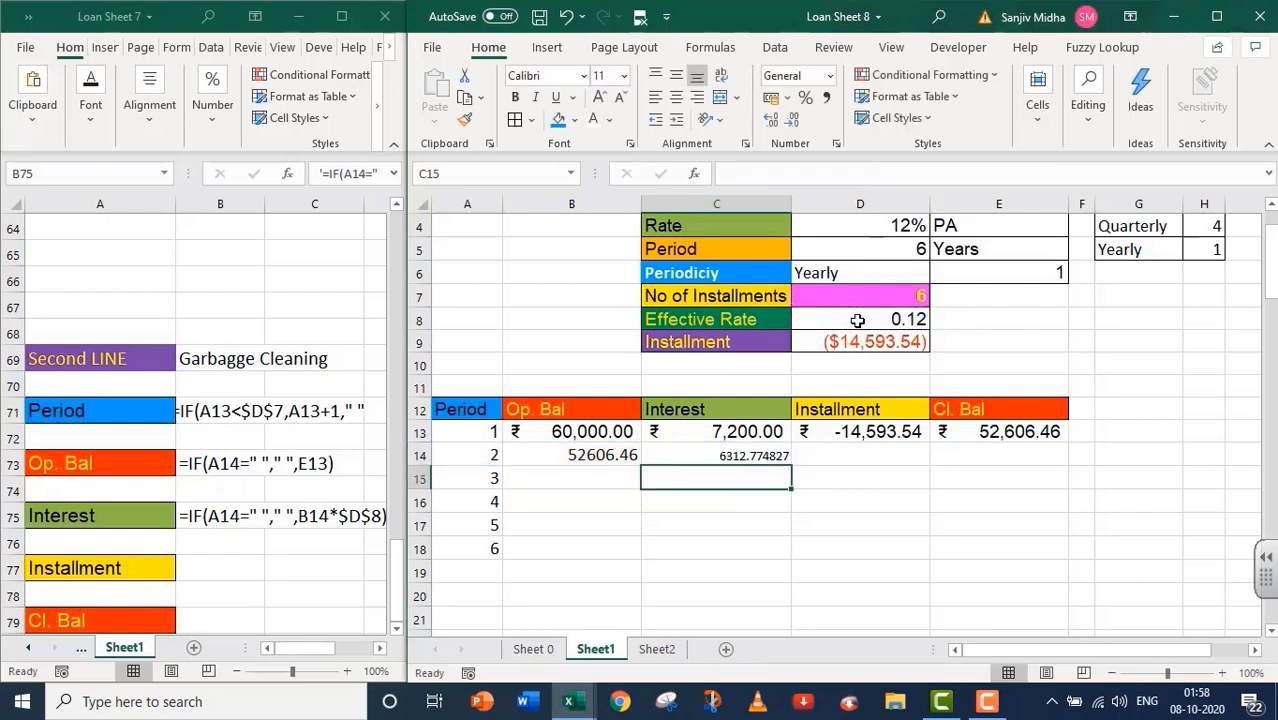
- Display the second Interest in C14 with two decimal places and set its font size to 14
{"action": "left_click", "coordinate": [770, 204]}
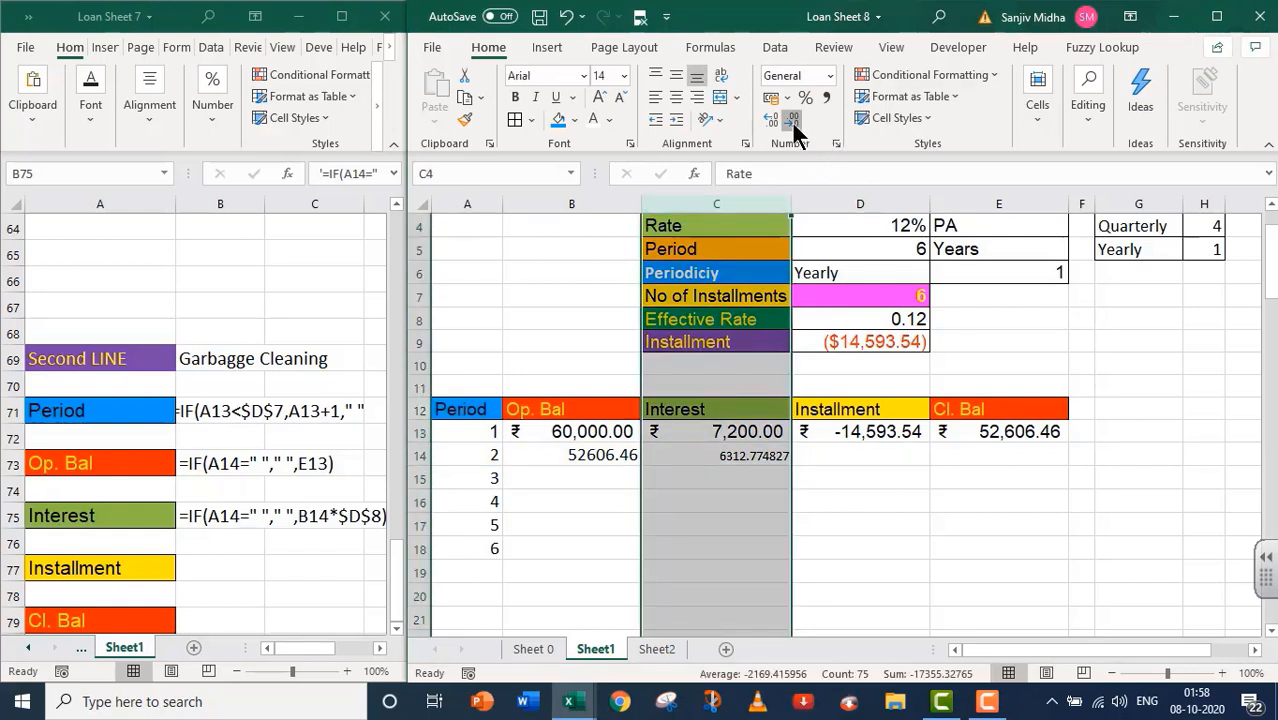
{"action": "left_click", "coordinate": [705, 455]}
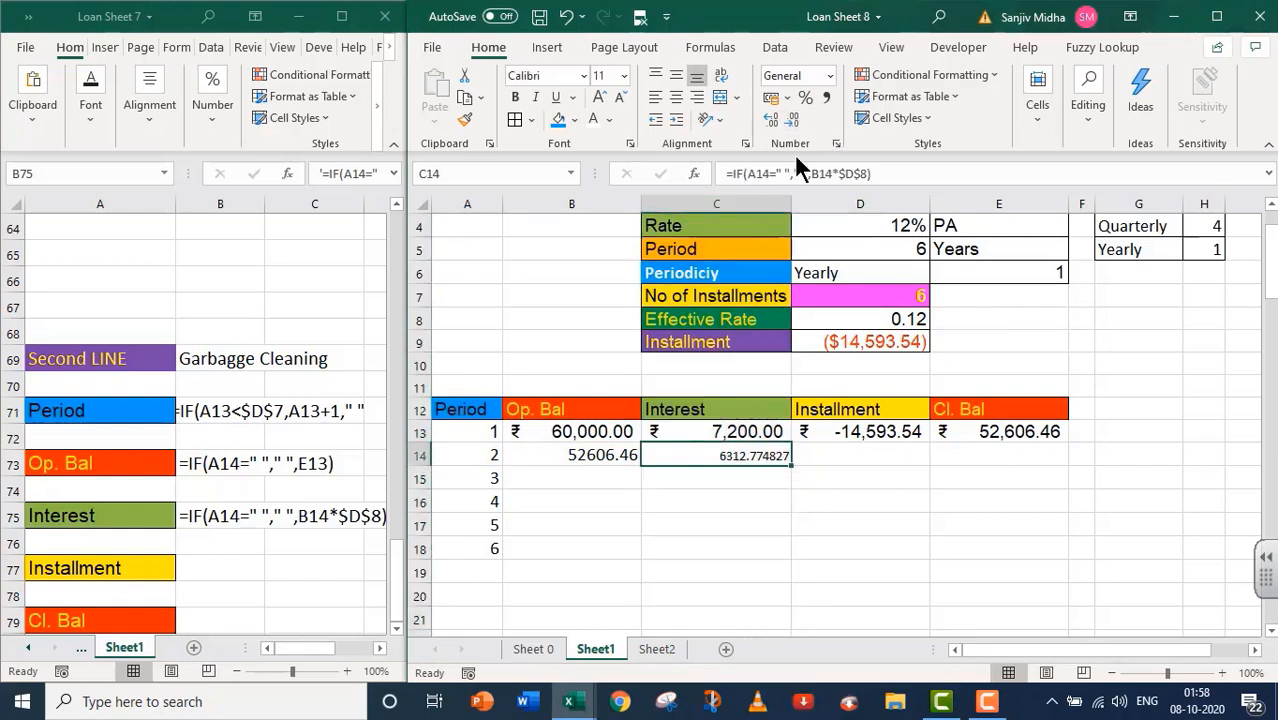
{"action": "left_click", "coordinate": [792, 120]}
{"action": "left_click", "coordinate": [792, 120]}
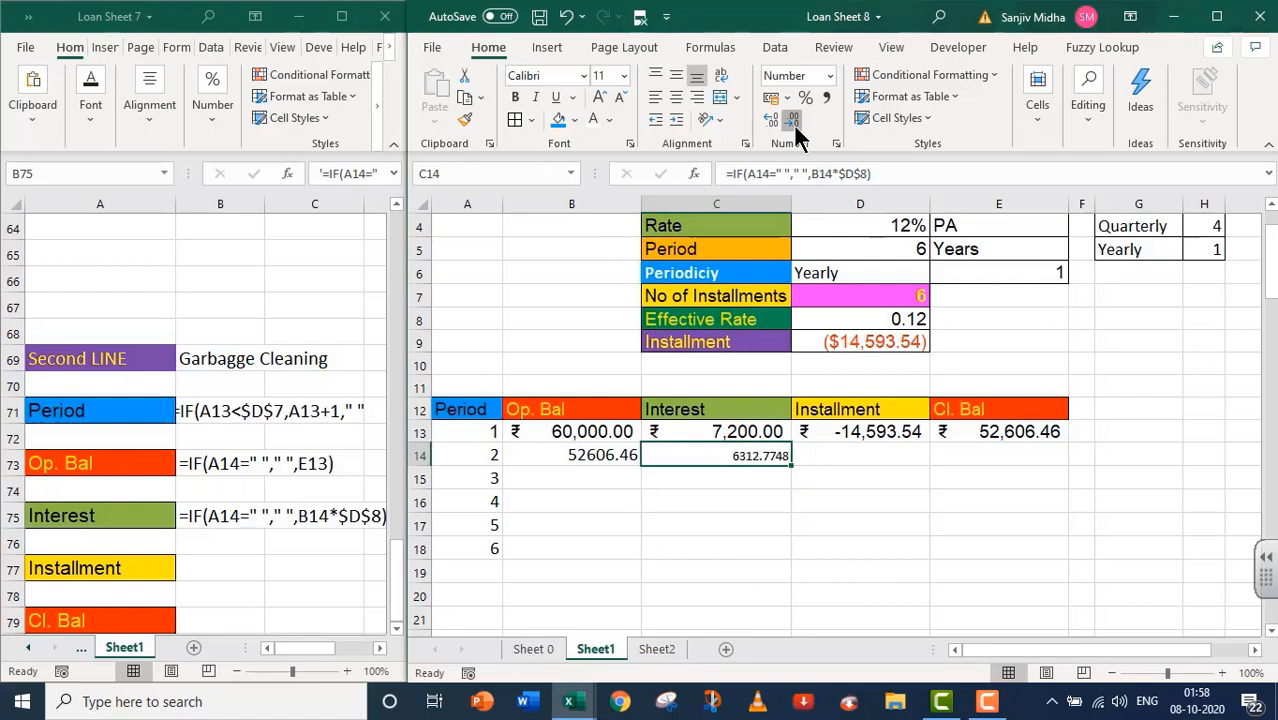
{"action": "left_click", "coordinate": [792, 120]}
{"action": "left_click", "coordinate": [792, 120]}
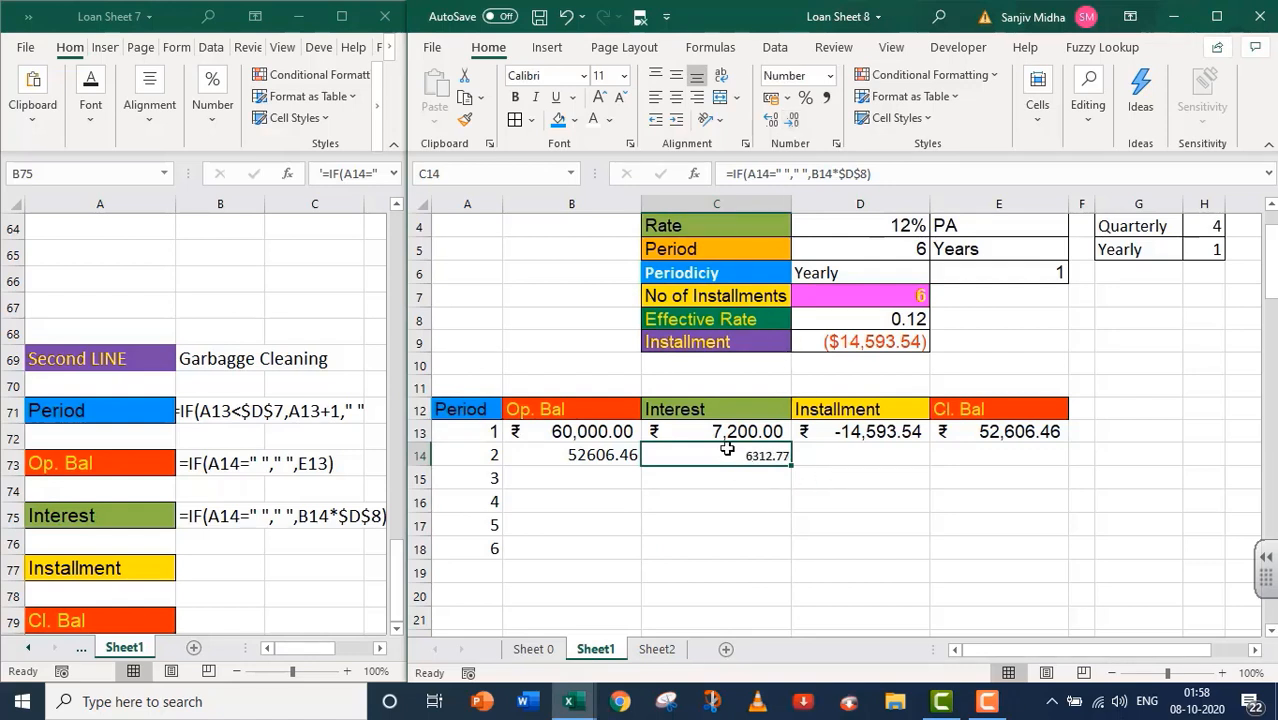
{"action": "left_click", "coordinate": [621, 77]}
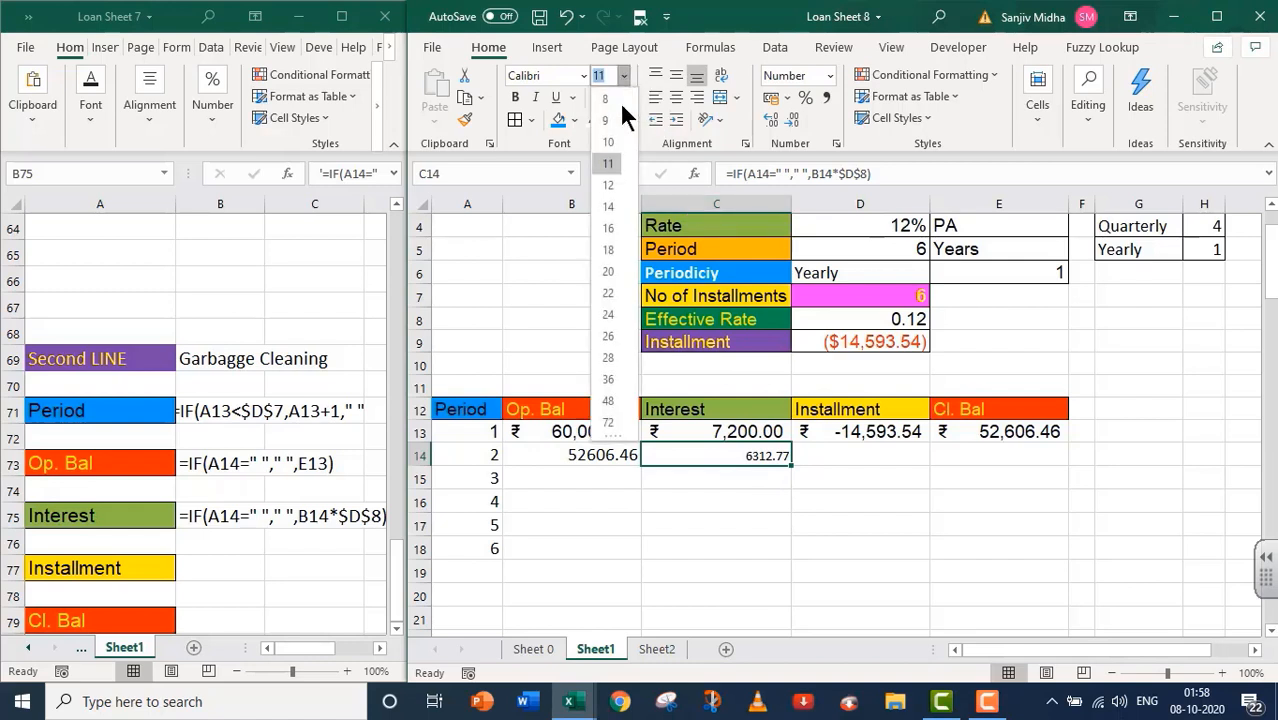
{"action": "left_click", "coordinate": [611, 203]}
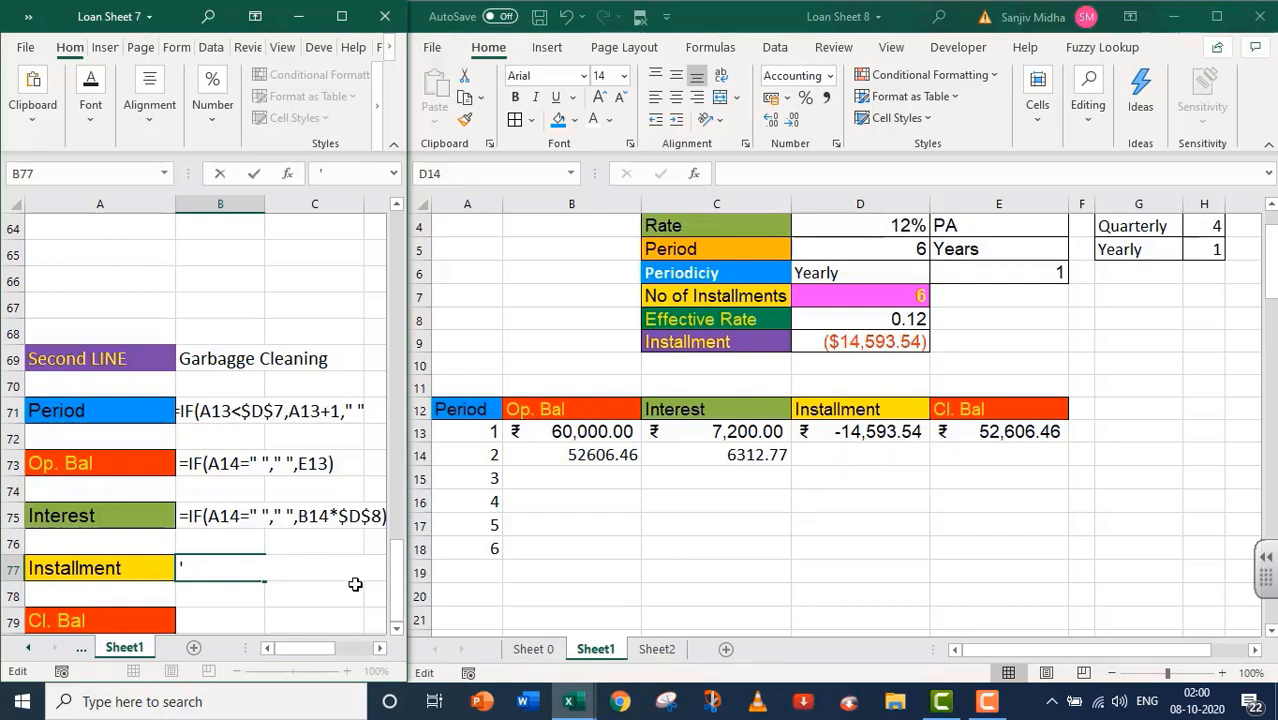
- In the Loan Sheet 7 workbook, note the Second LINE Installment formula =IF(A14=" "," ",$D$9) as text in B77
{"action": "type", "text": "=IF(A1"}
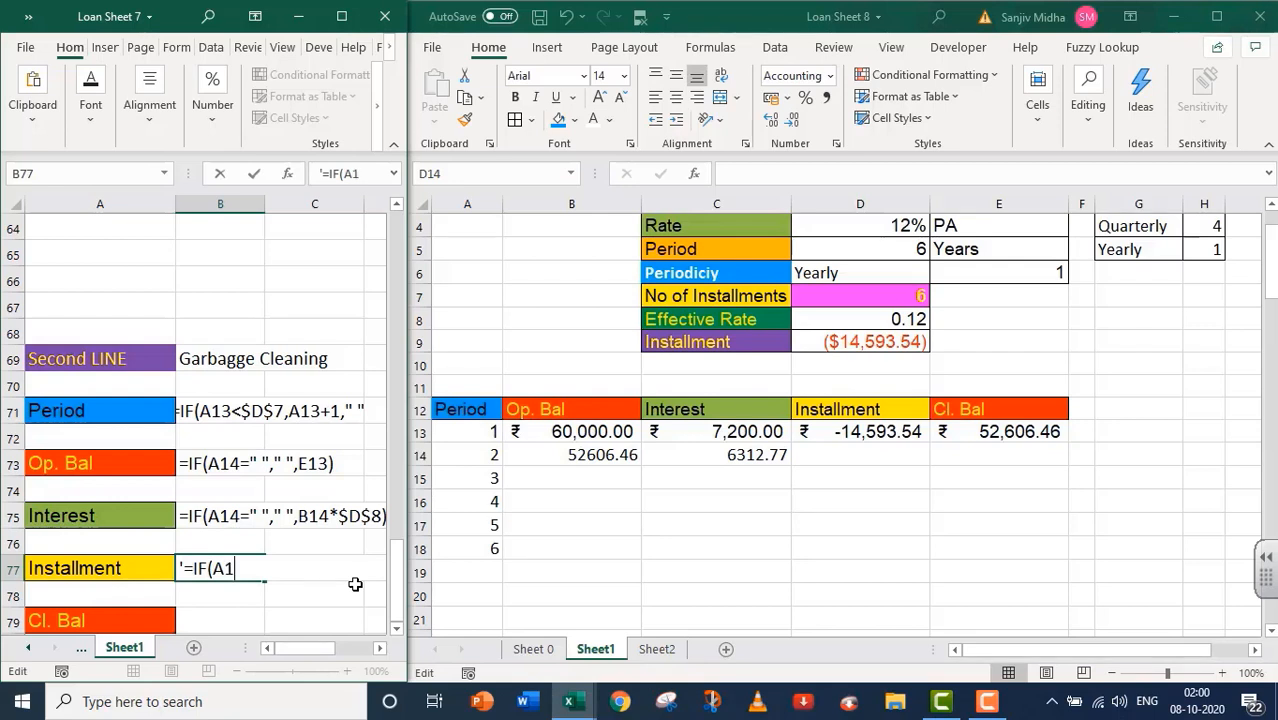
{"action": "type", "text": "4=\" \",\" \","}
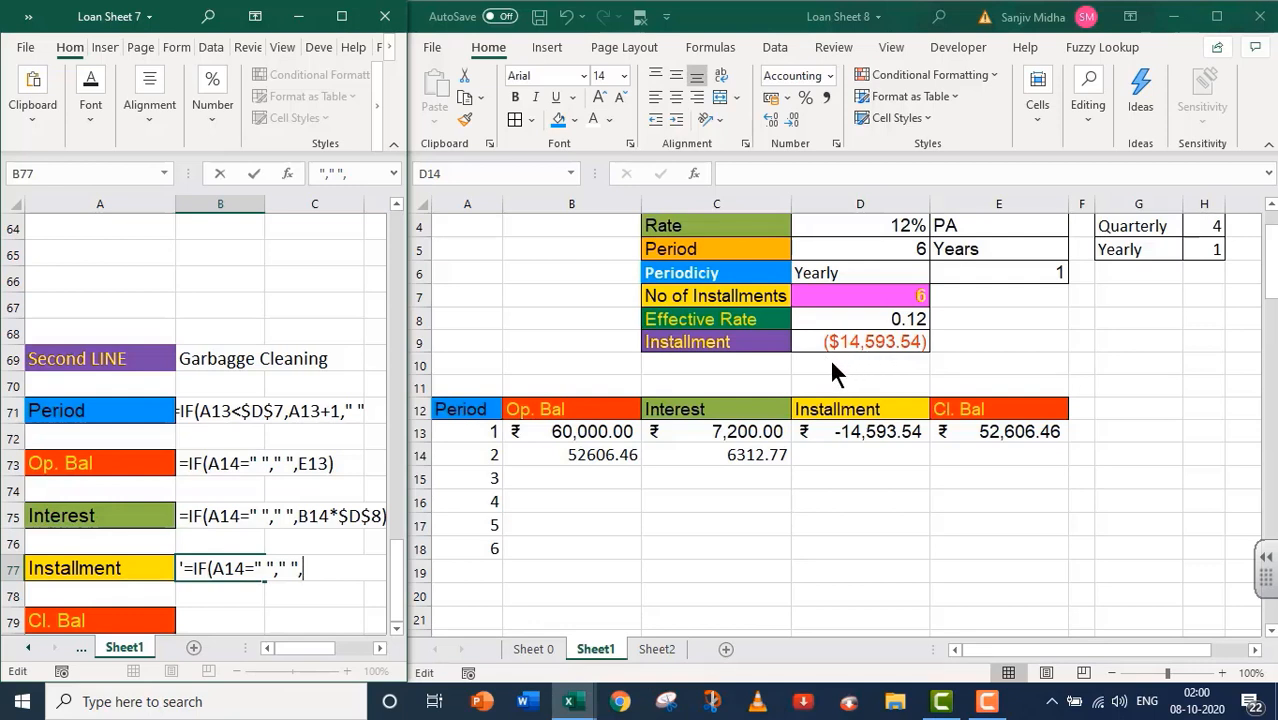
{"action": "type", "text": "$D$9"}
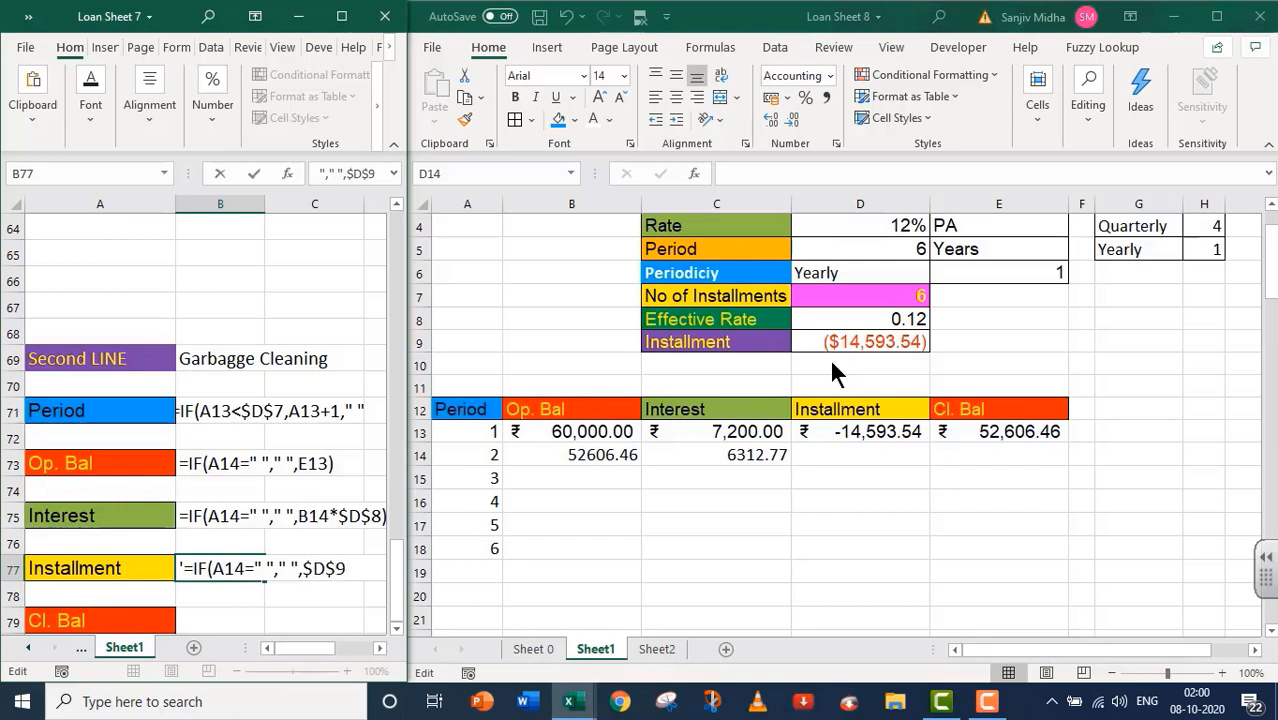
{"action": "type", "text": ")"}
{"action": "key", "text": "Return"}
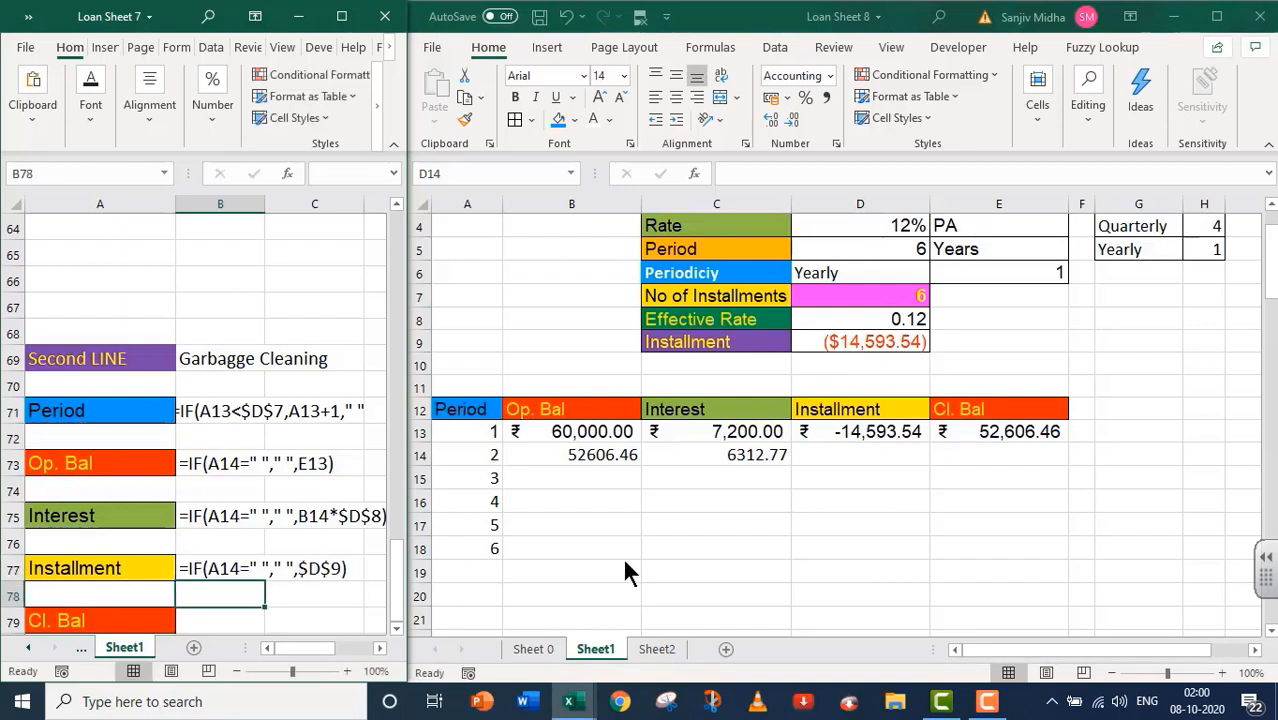
- In the Loan Sheet 8 workbook, calculate the second Installment in D14 with the formula =IF(A14=" "," ",$D$9)
{"action": "left_click", "coordinate": [869, 456]}
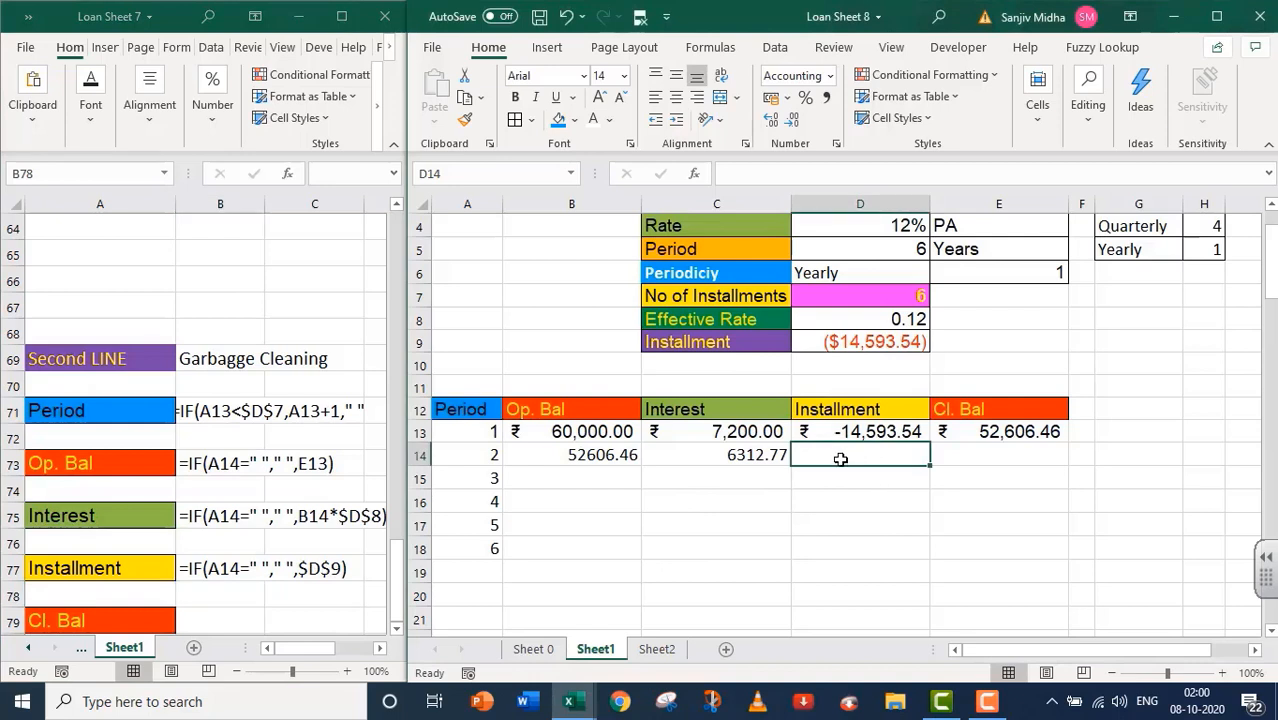
{"action": "double_click", "coordinate": [838, 456]}
{"action": "type", "text": "="}
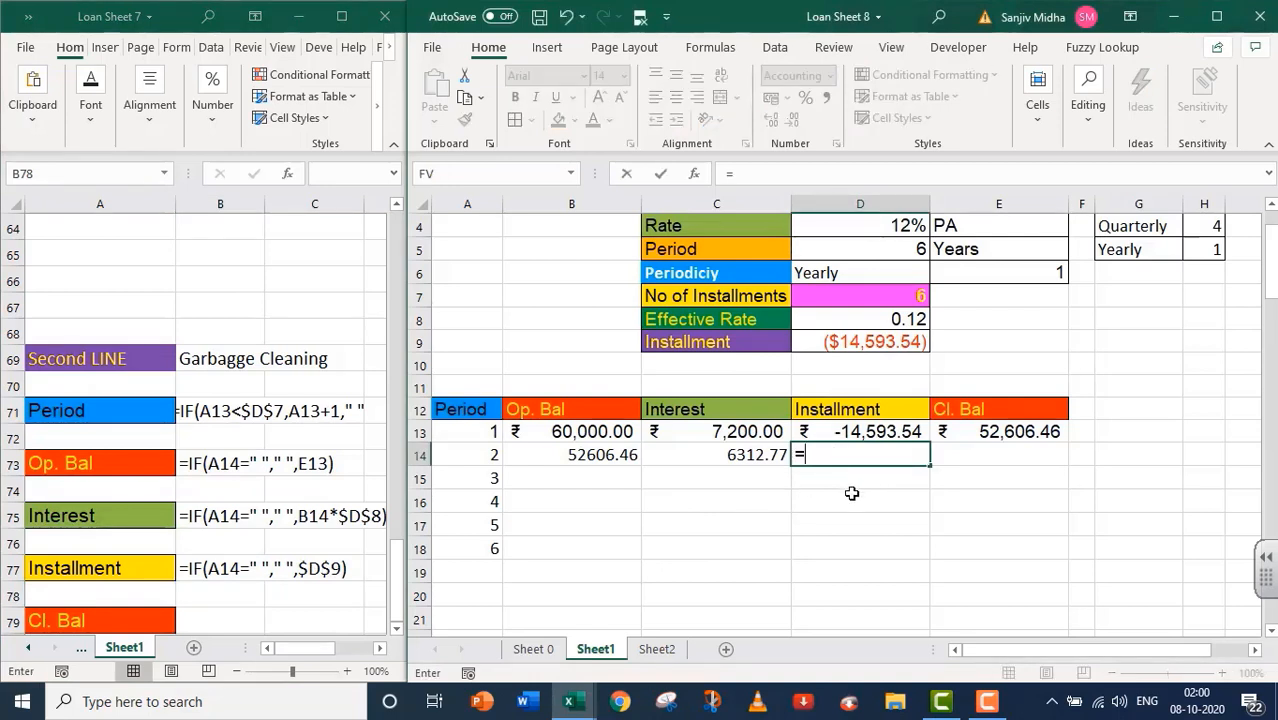
{"action": "type", "text": "IF("}
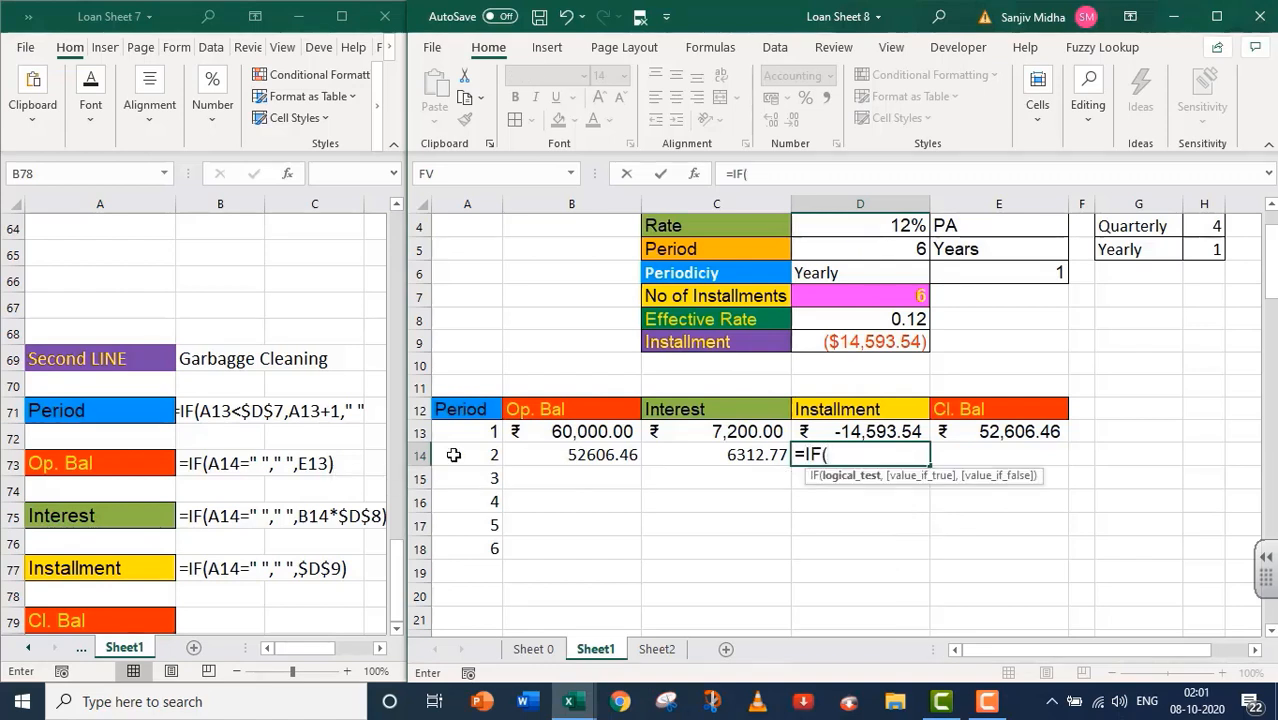
{"action": "left_click", "coordinate": [453, 455]}
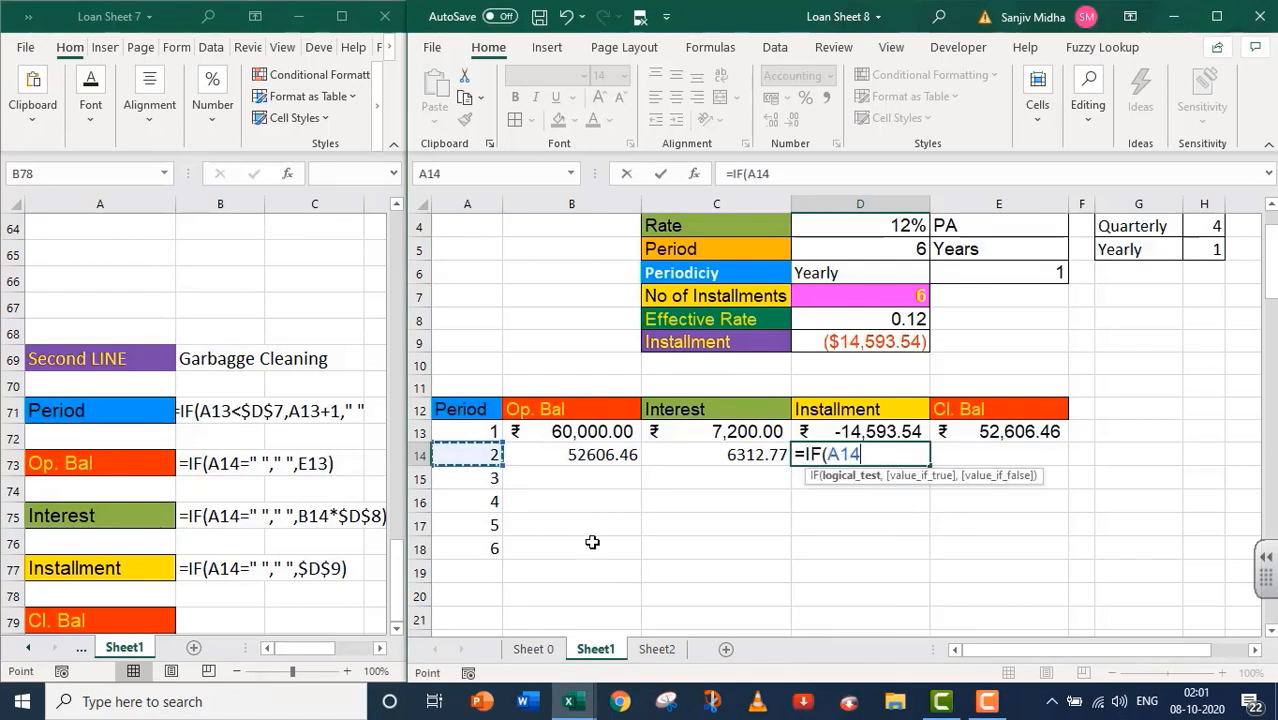
{"action": "type", "text": "=\""}
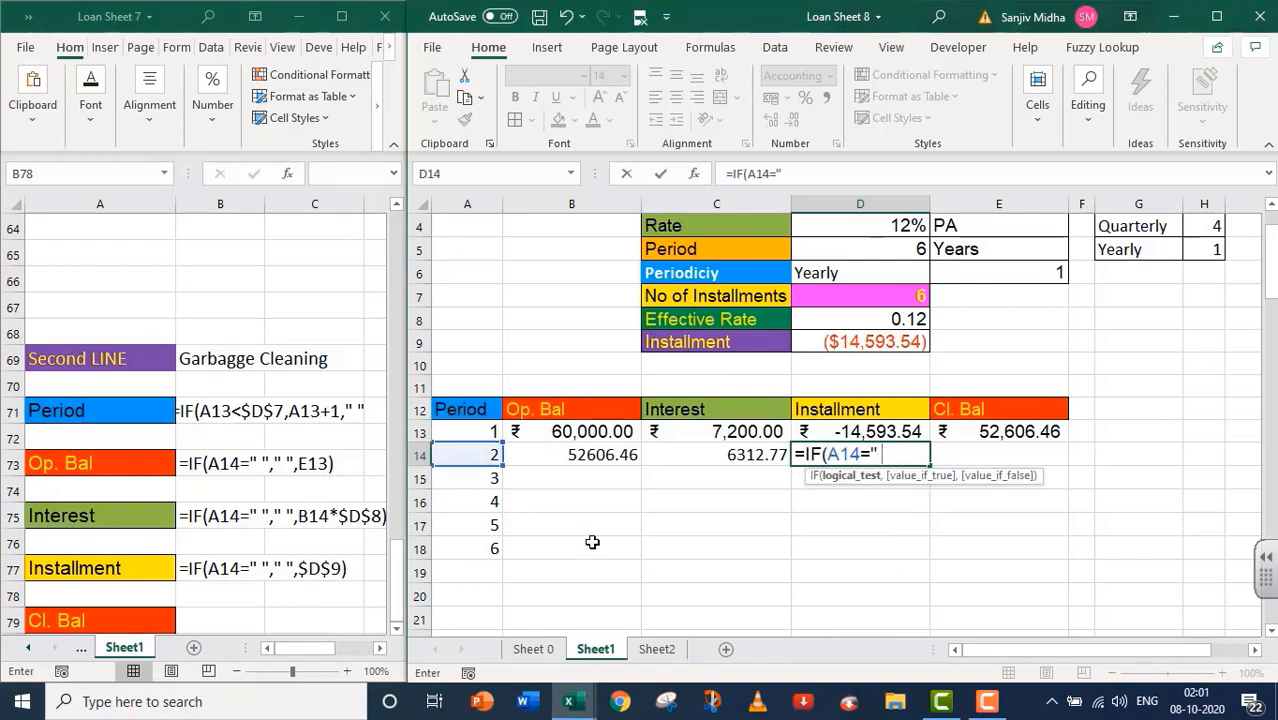
{"action": "type", "text": " \","}
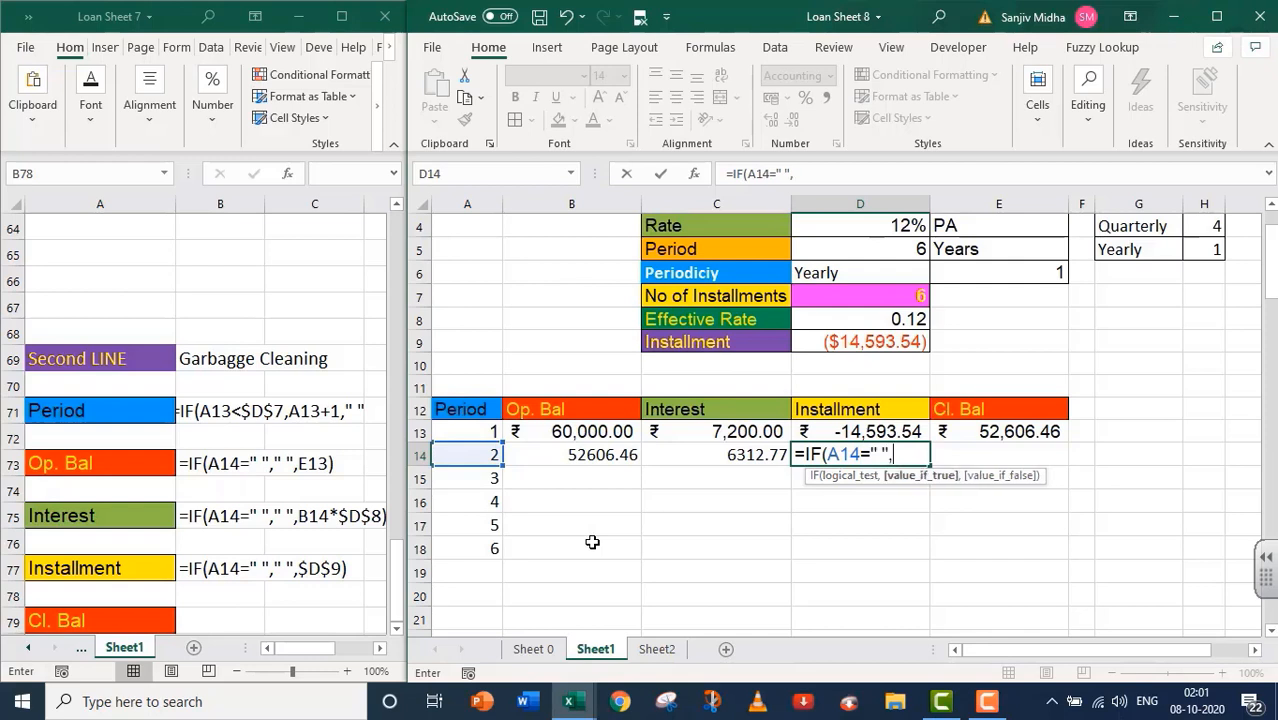
{"action": "type", "text": "\" \","}
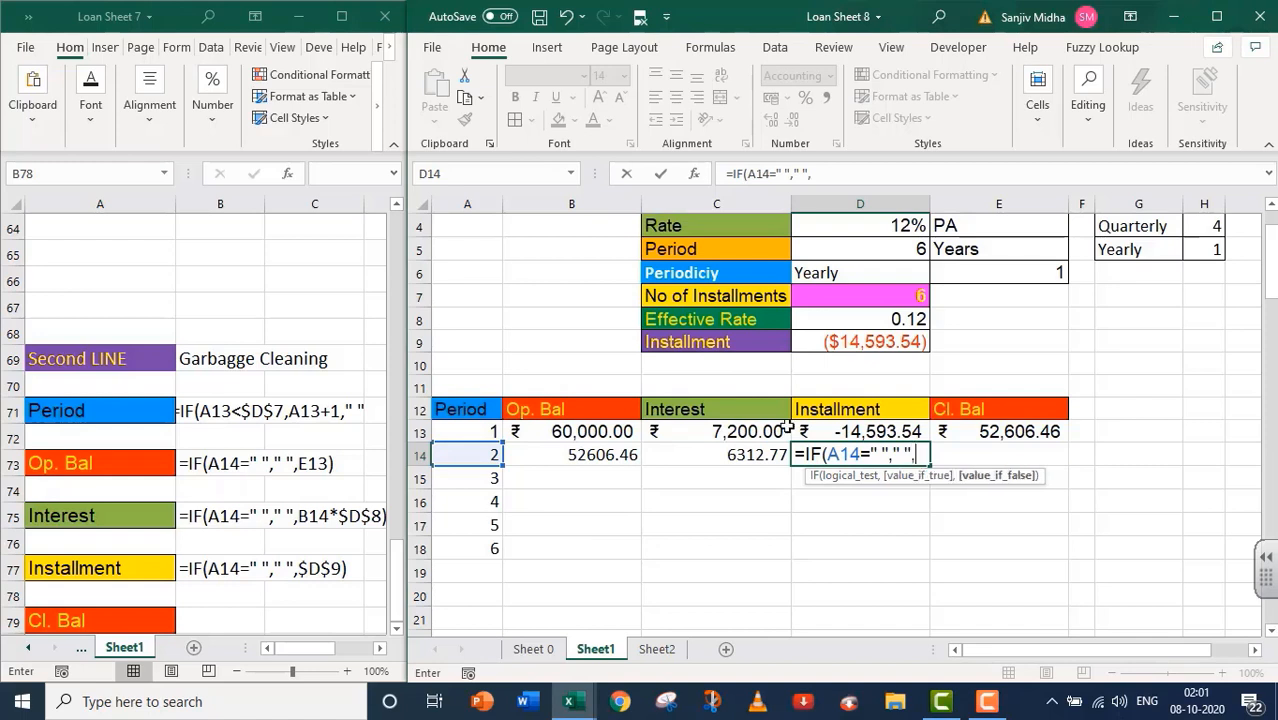
{"action": "left_click", "coordinate": [897, 343]}
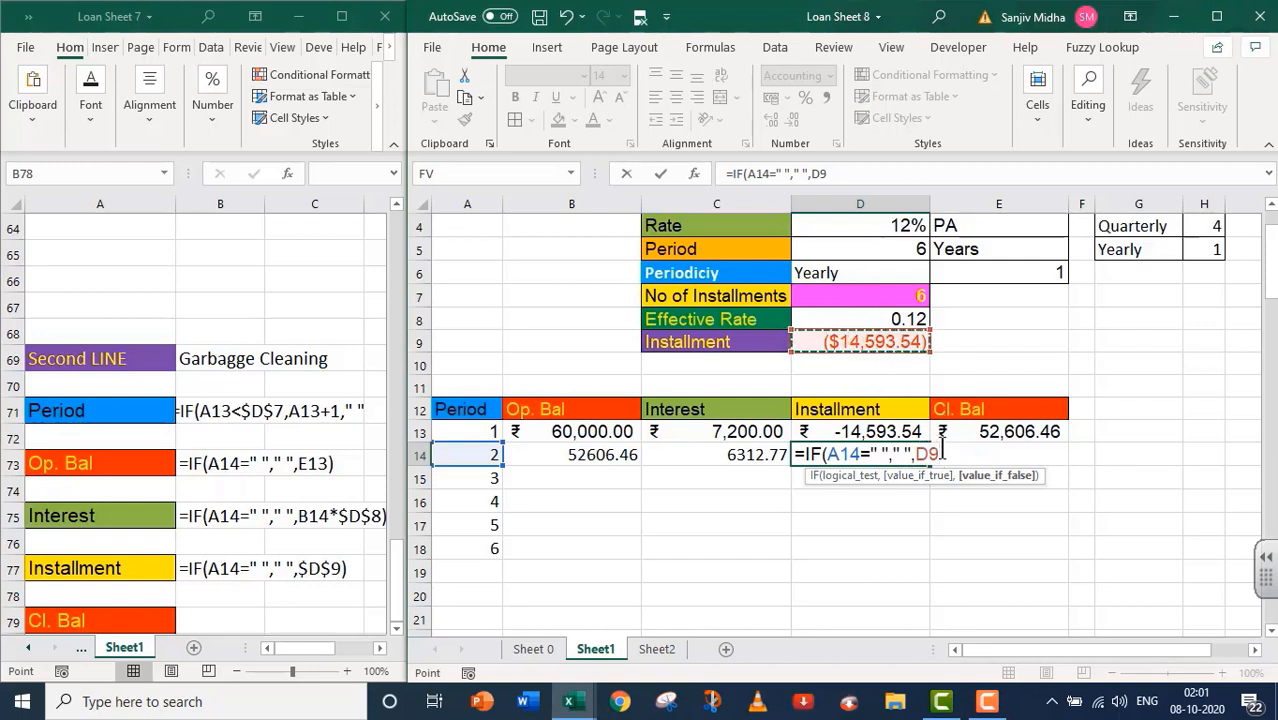
{"action": "key", "text": "F4"}
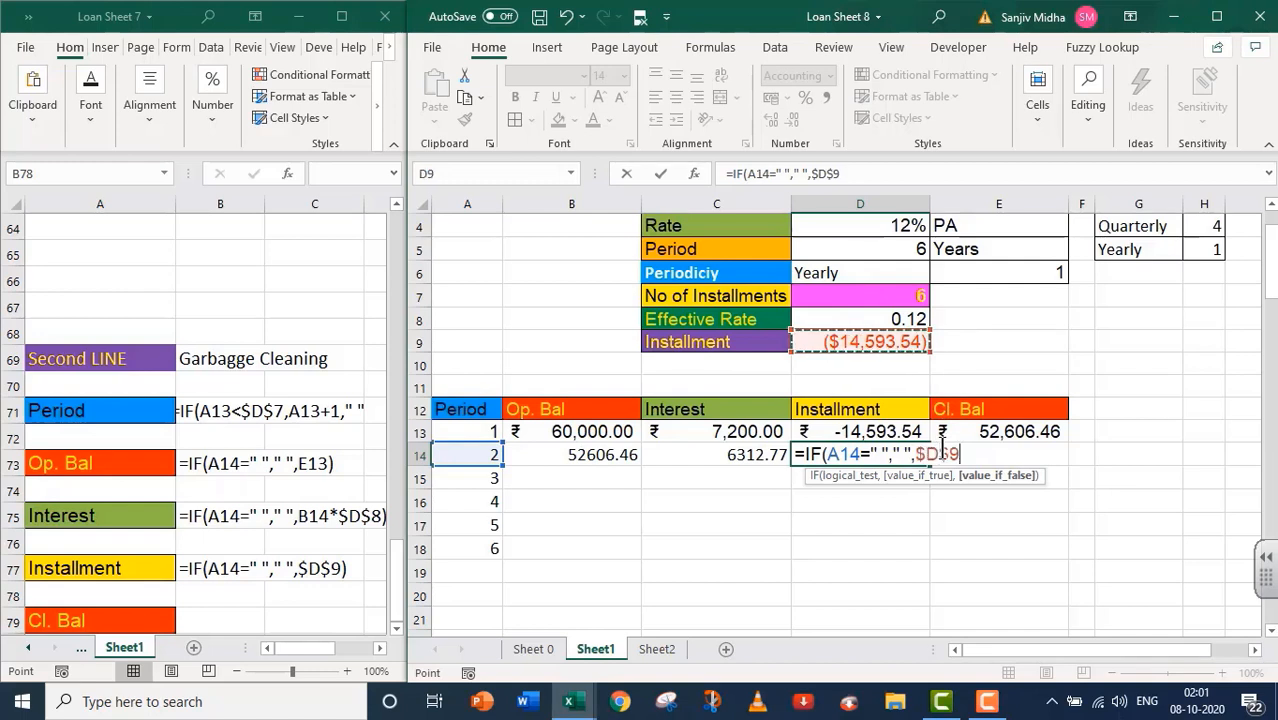
{"action": "type", "text": ")"}
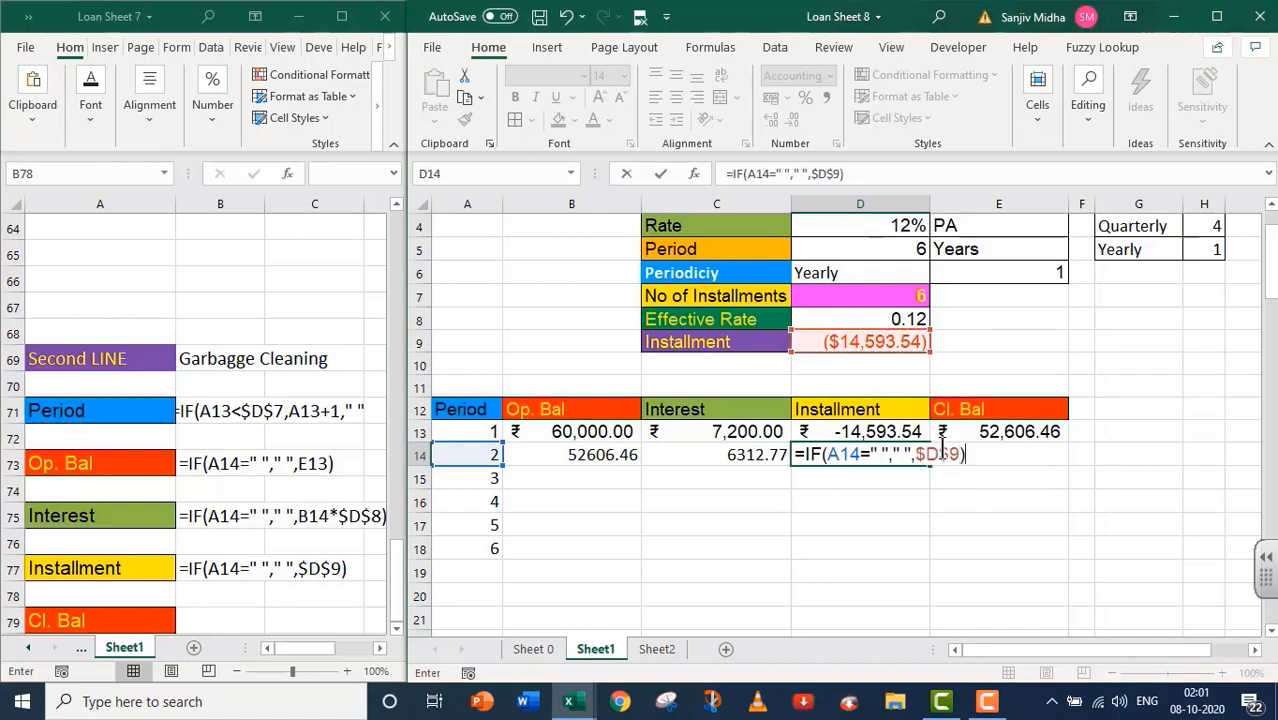
{"action": "key", "text": "Return"}
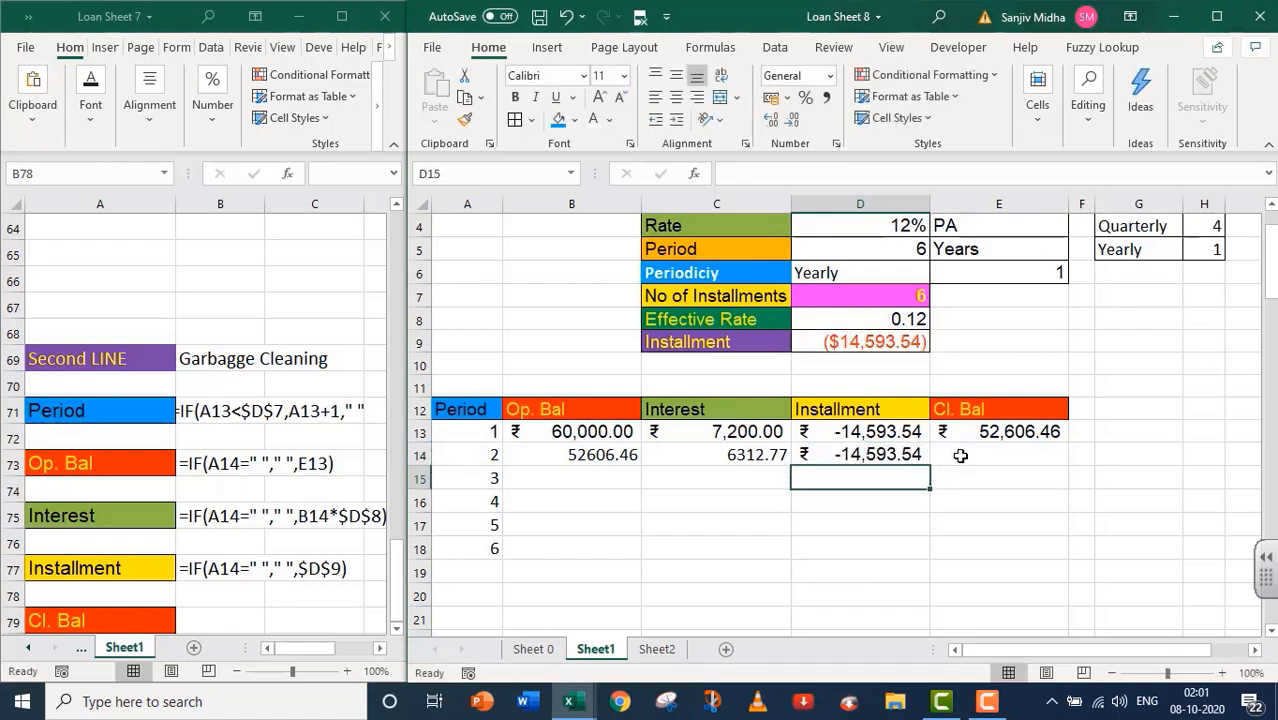
- In the Loan Sheet 7 workbook, note the Second LINE Cl. Bal formula =IF(A14=" ", " ", B14+C14+D14 as text in B79
{"action": "left_click", "coordinate": [397, 629]}
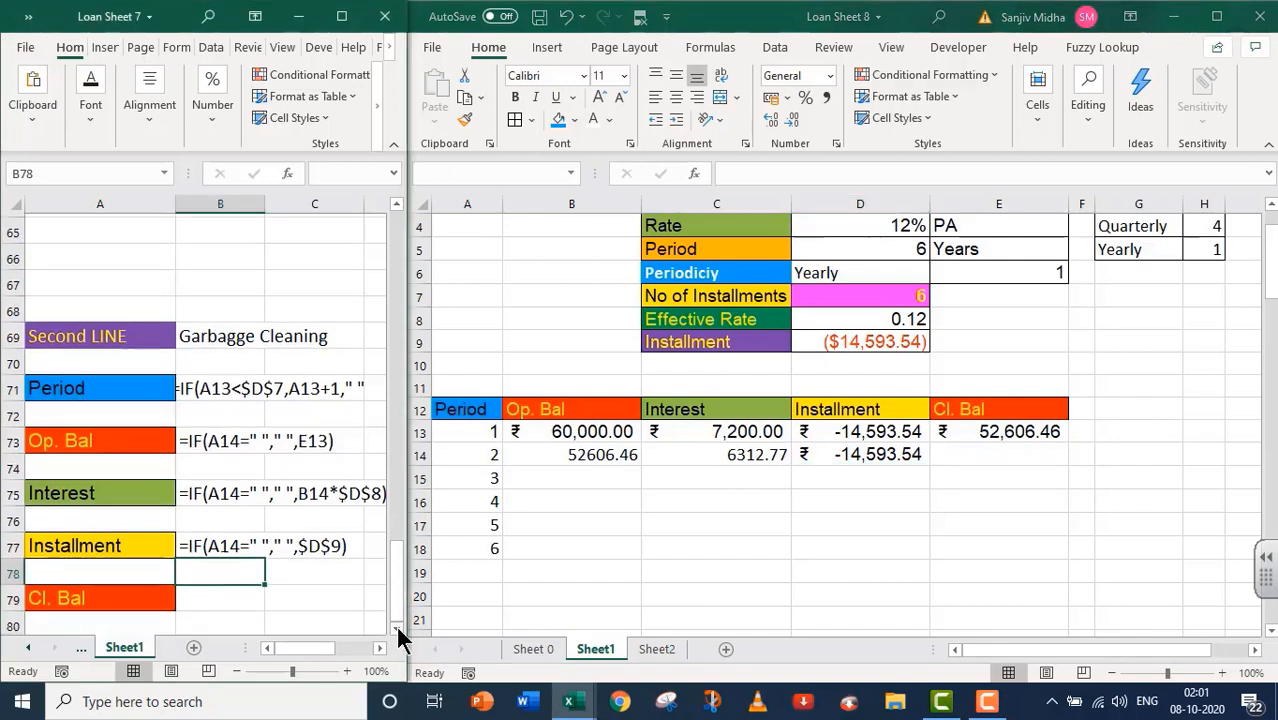
{"action": "left_click", "coordinate": [213, 594]}
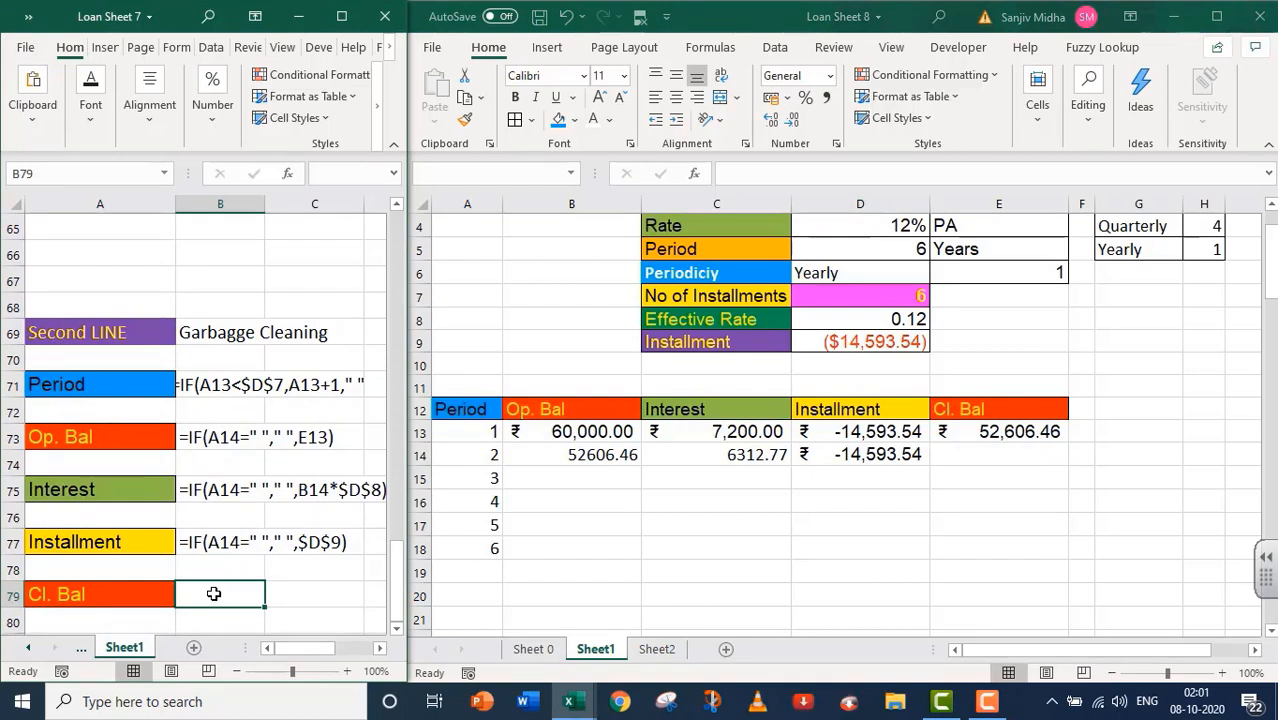
{"action": "type", "text": "'=IF(A14="}
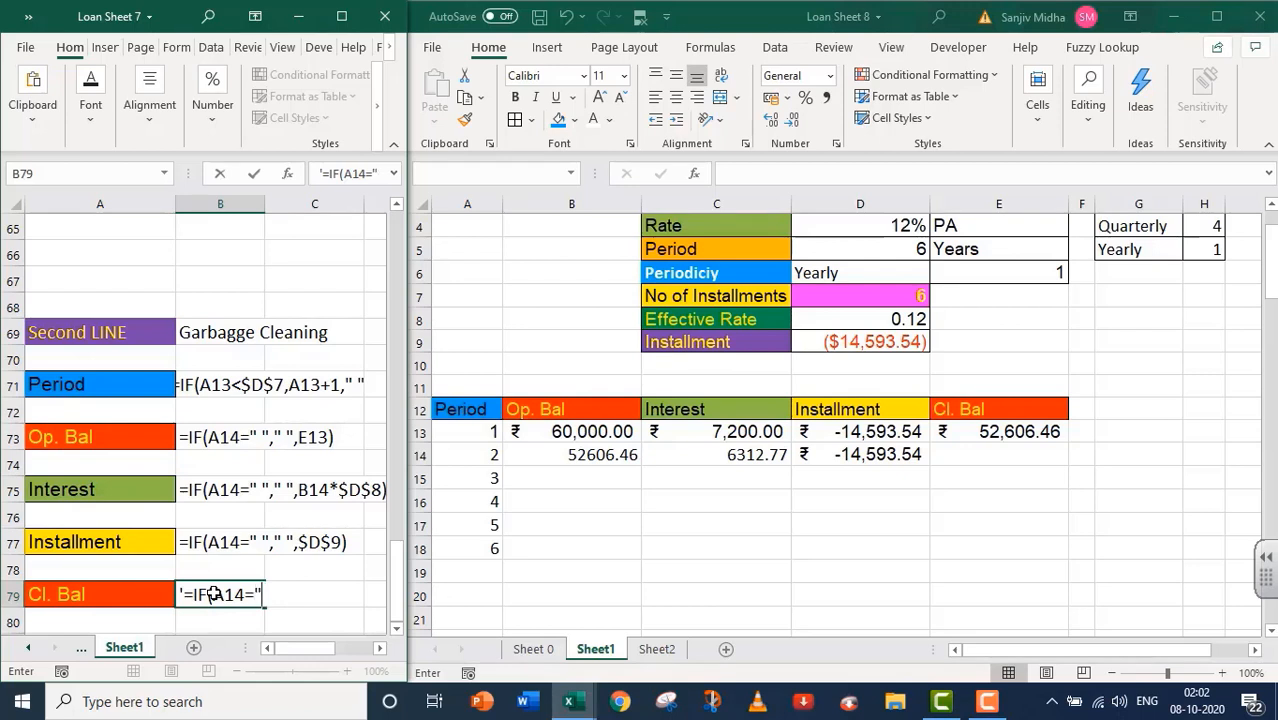
{"action": "type", "text": "\", \" \", B"}
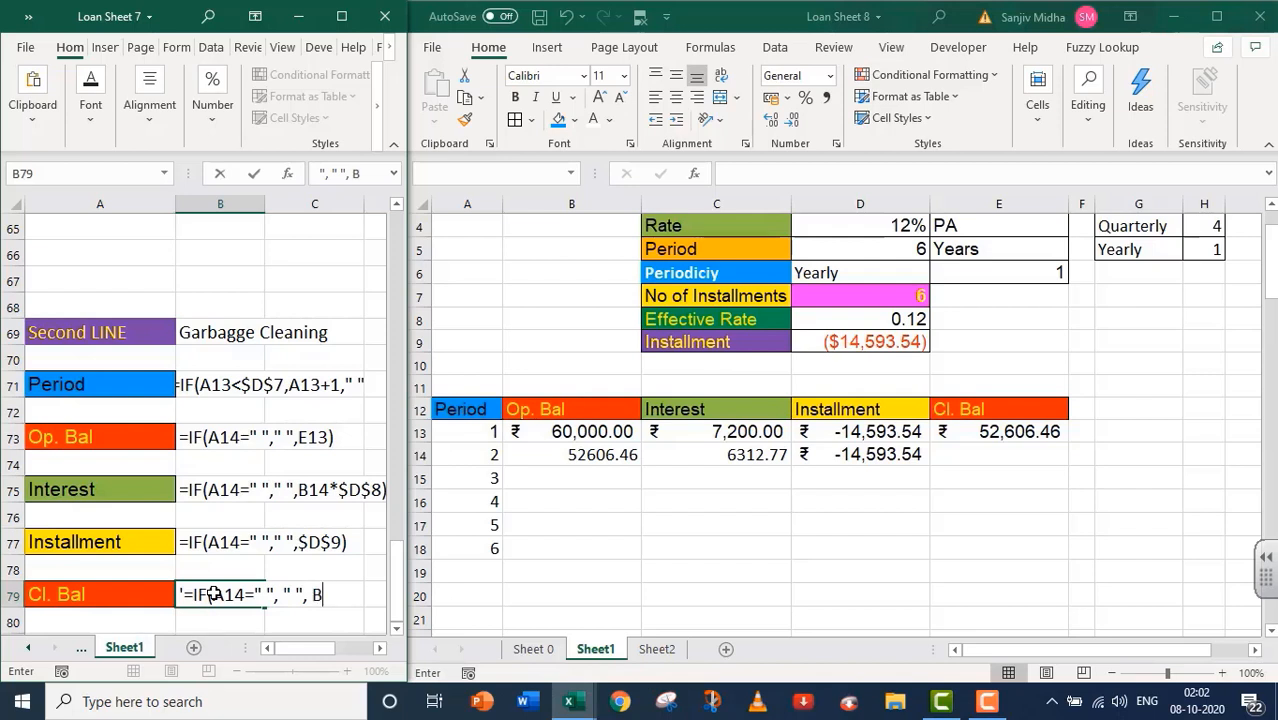
{"action": "type", "text": "14+C14+"}
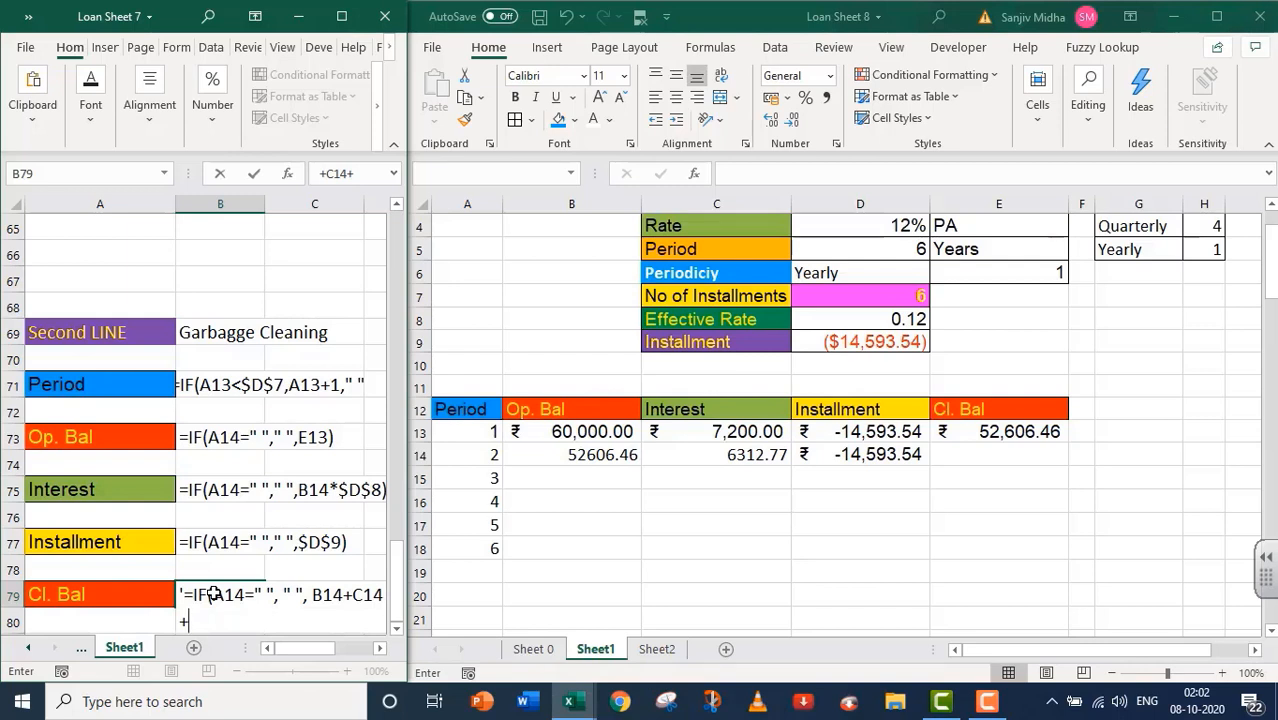
{"action": "type", "text": "D14"}
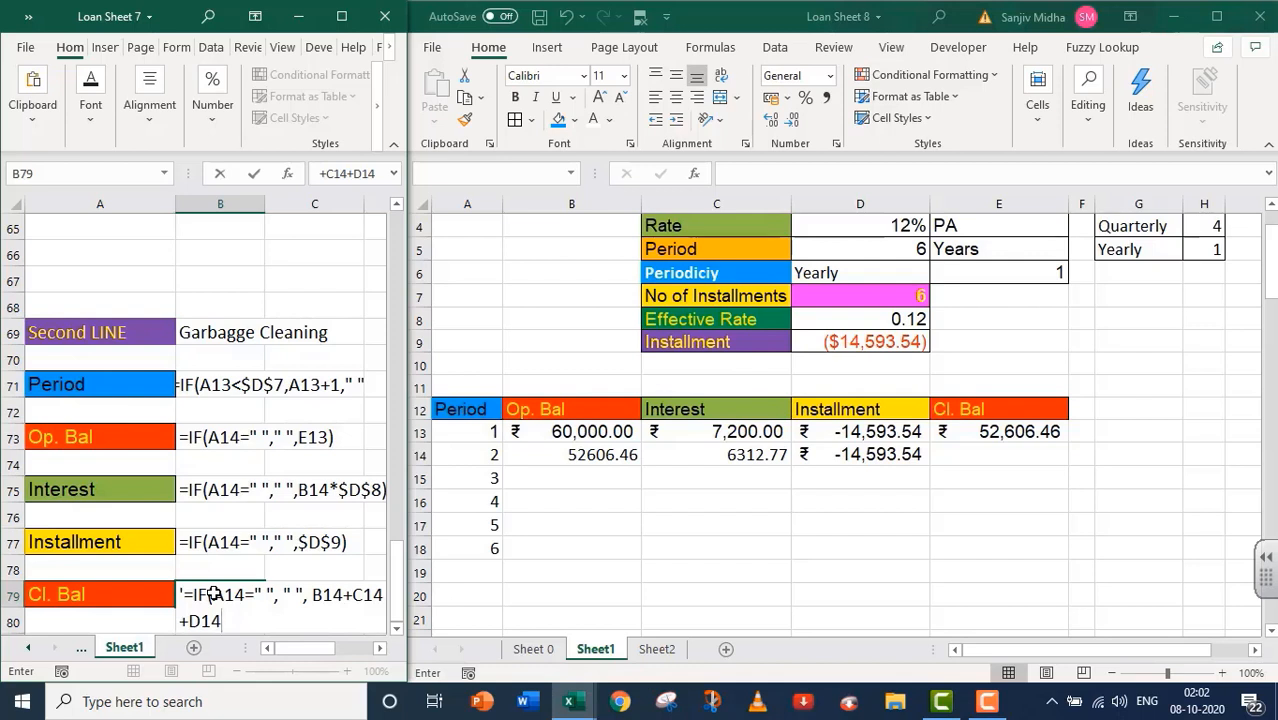
{"action": "key", "text": "Return"}
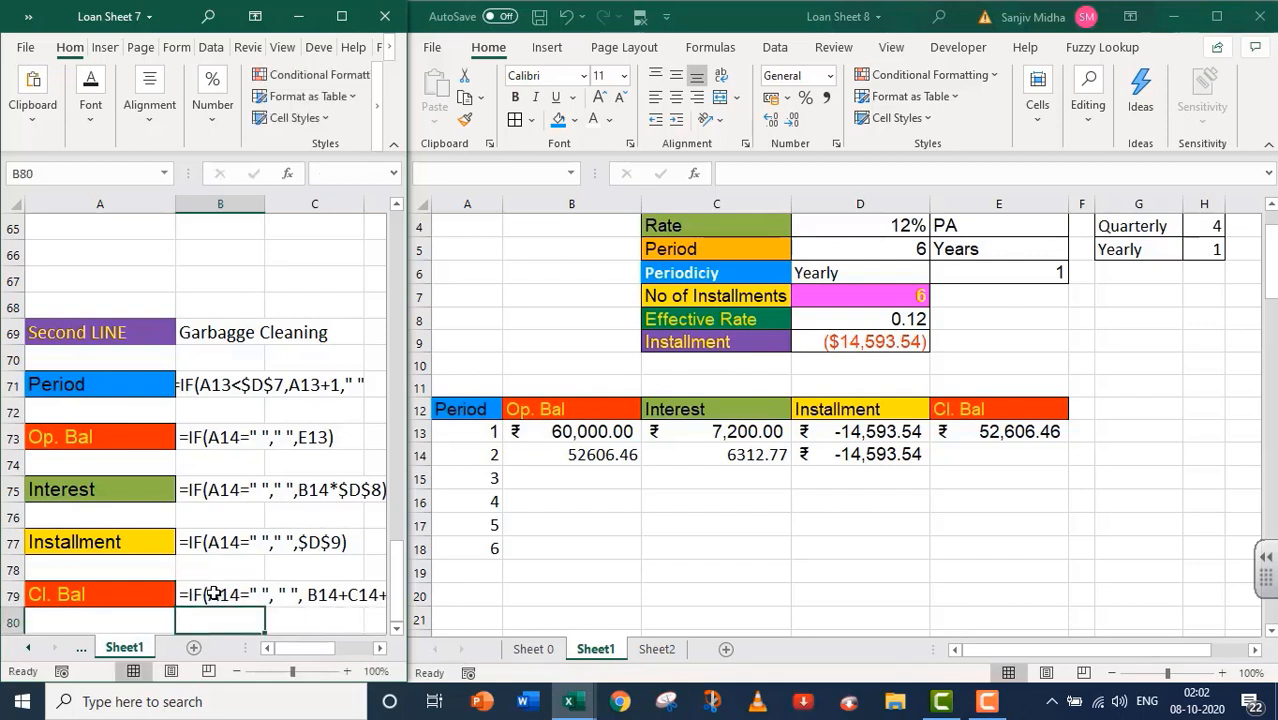
- In the Loan Sheet 8 workbook, calculate the second Cl. Bal in E14 with the formula =IF(A14=" "," ",B14+C14+D14)
{"action": "left_click", "coordinate": [957, 453]}
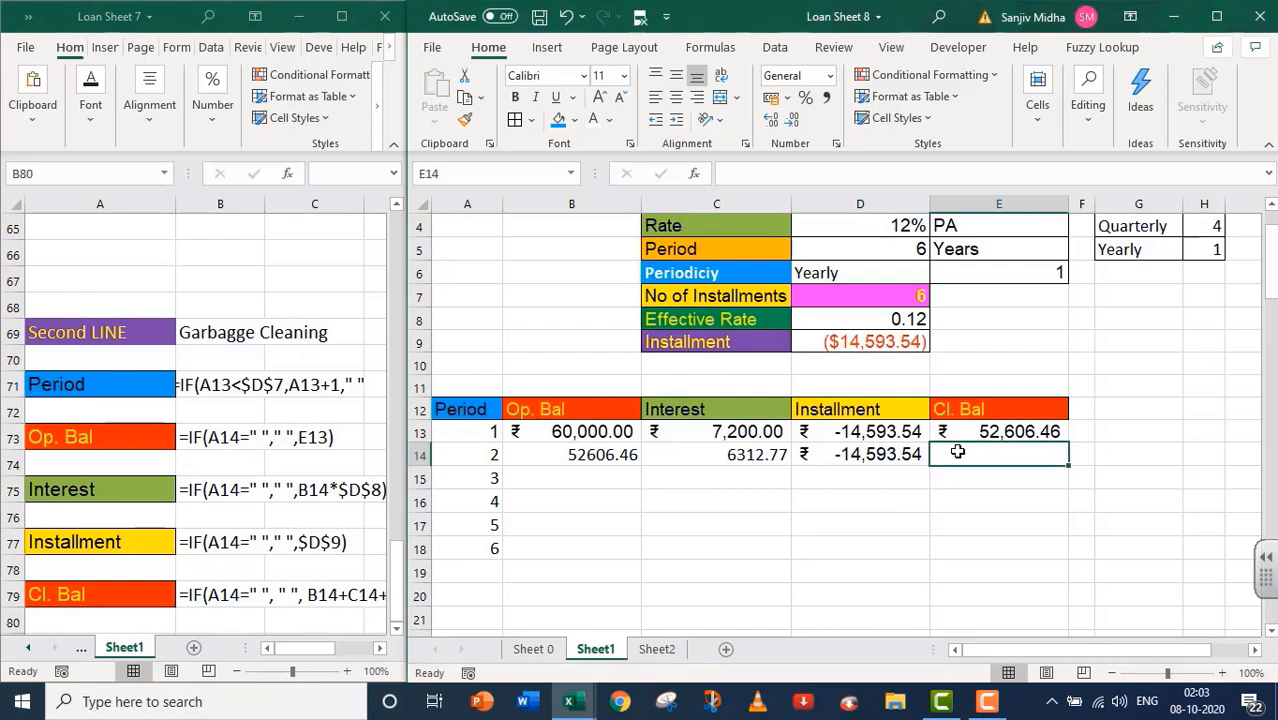
{"action": "type", "text": "="}
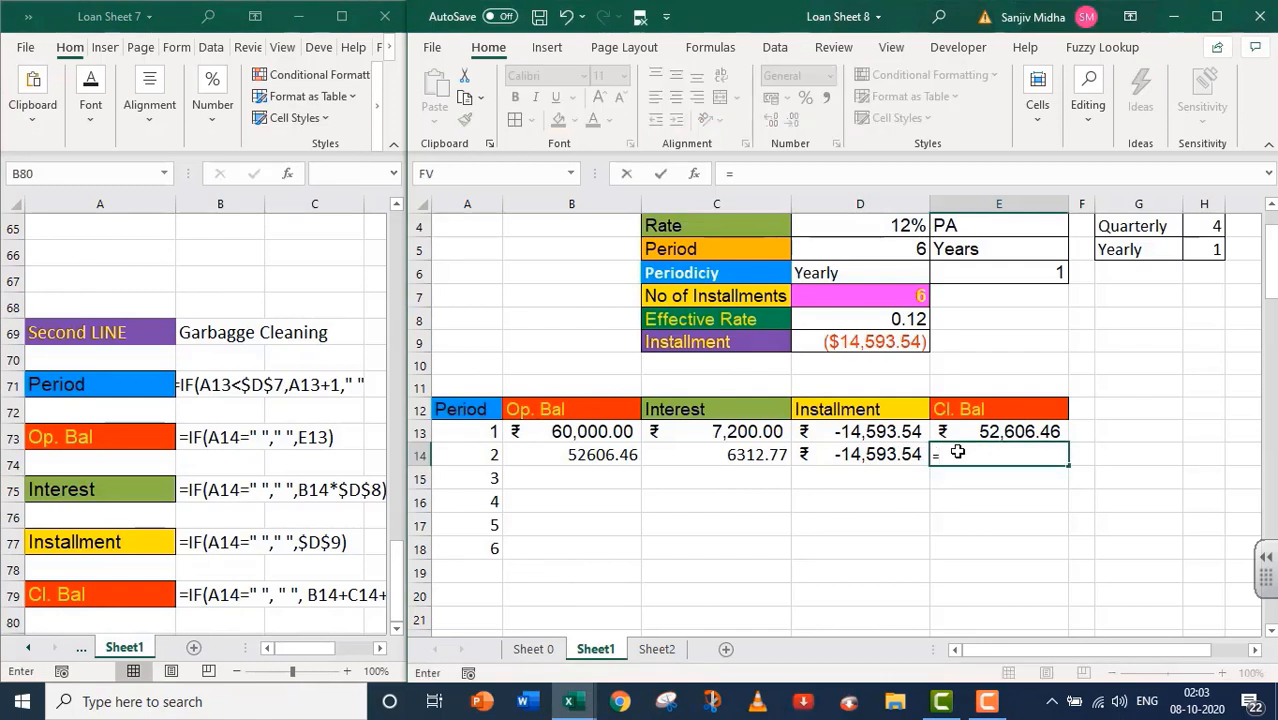
{"action": "type", "text": "IF("}
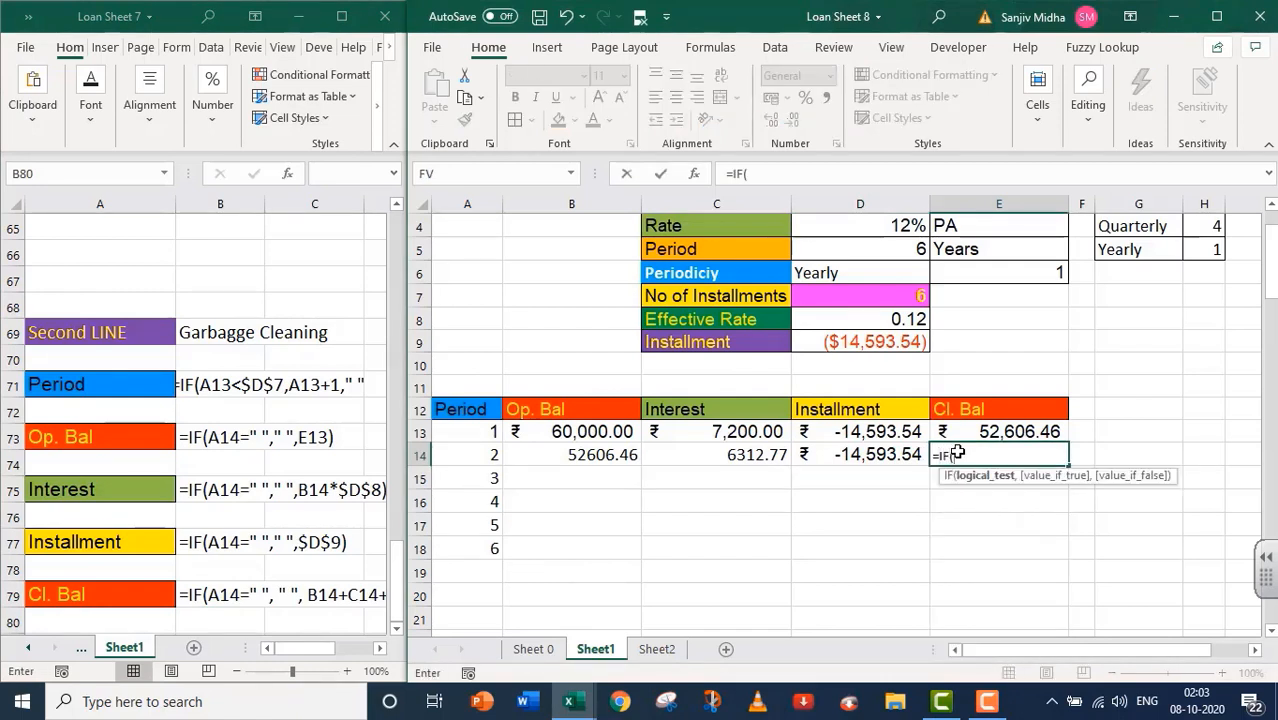
{"action": "left_click", "coordinate": [494, 456]}
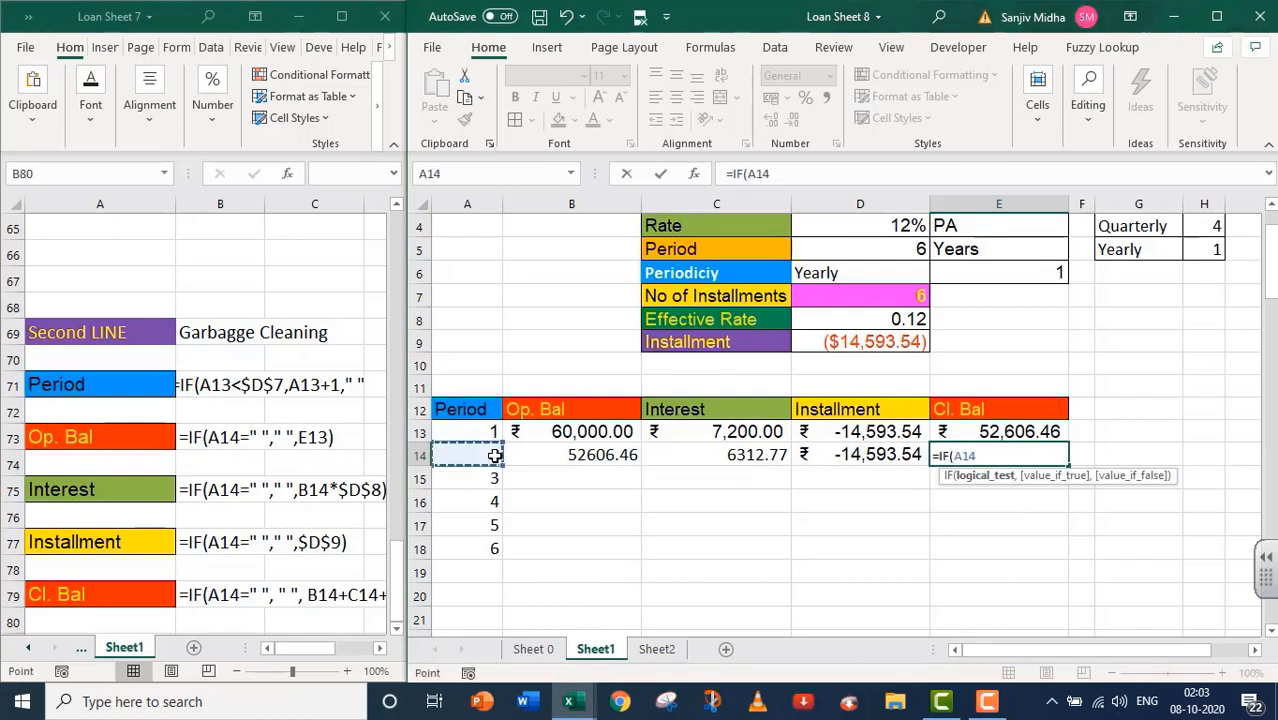
{"action": "type", "text": "="}
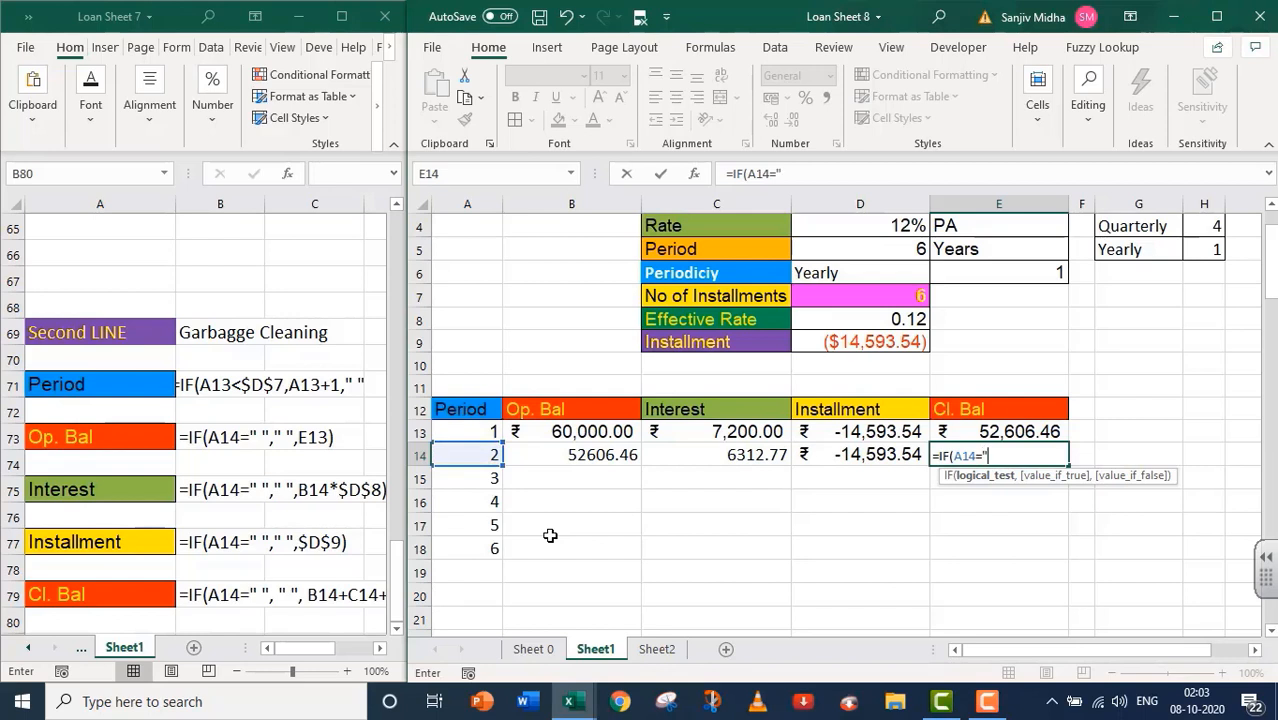
{"action": "type", "text": "\" \","}
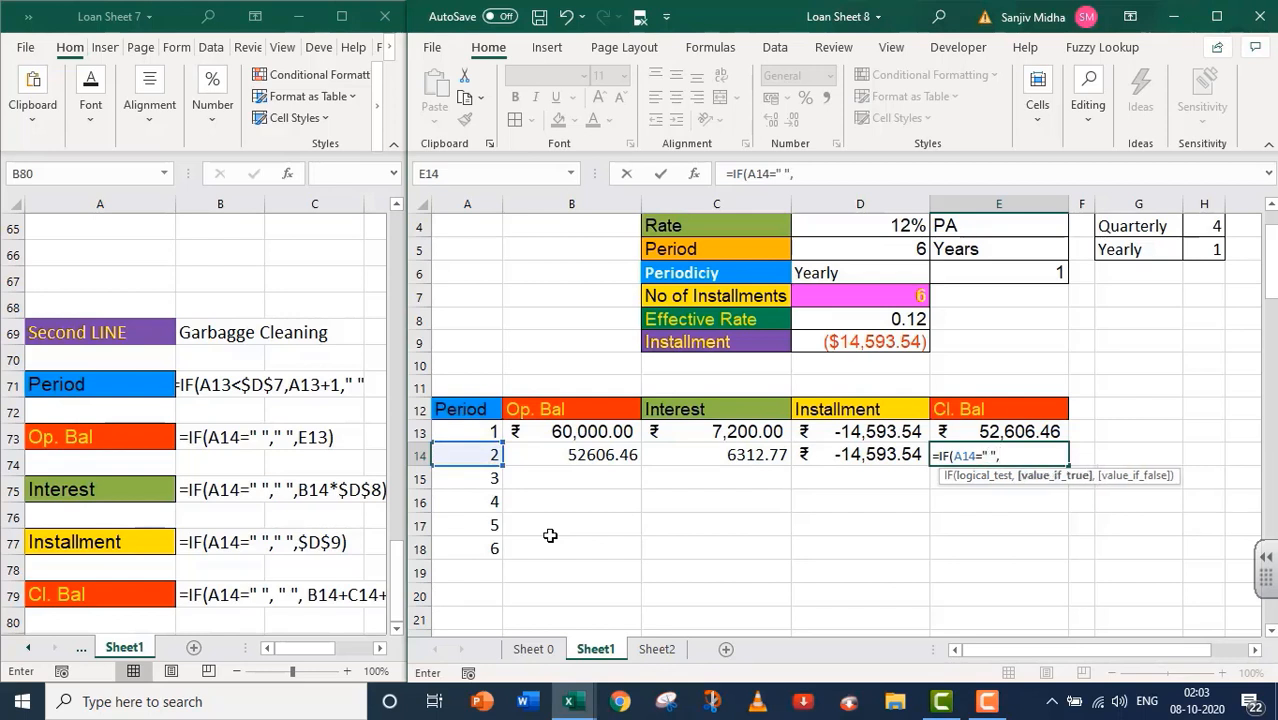
{"action": "type", "text": "\" \","}
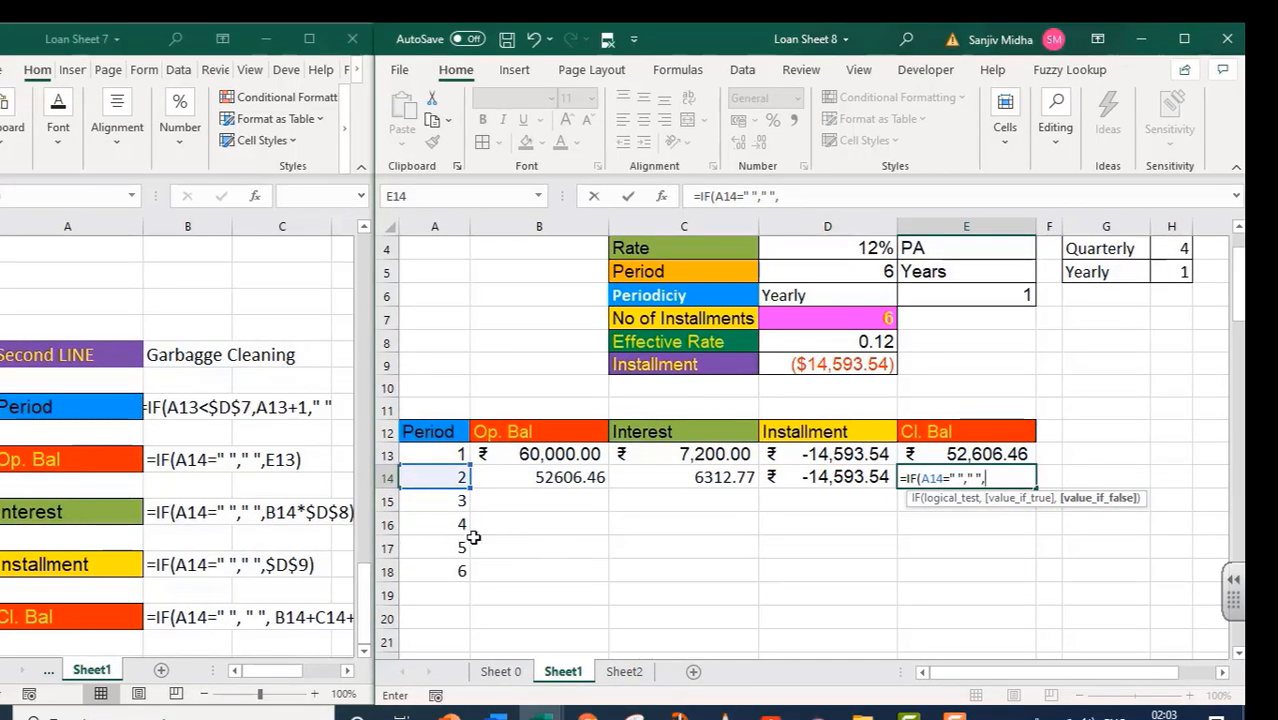
{"action": "left_click", "coordinate": [590, 455]}
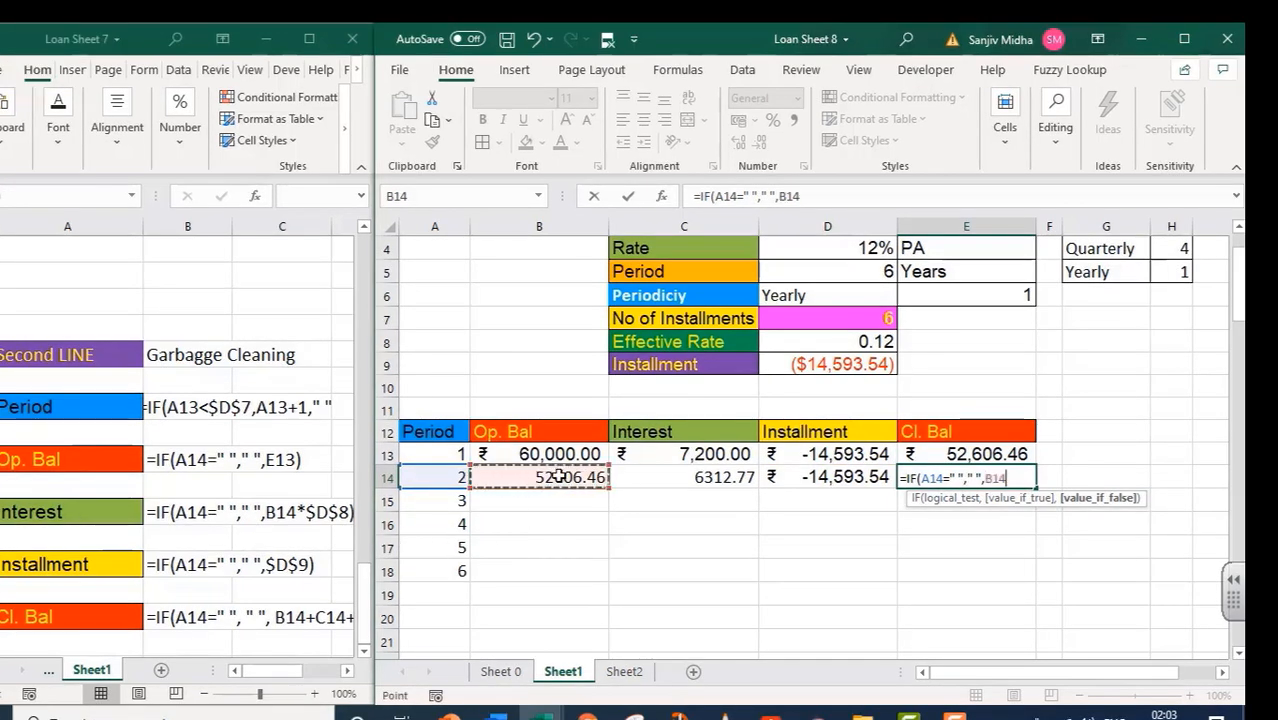
{"action": "type", "text": "+"}
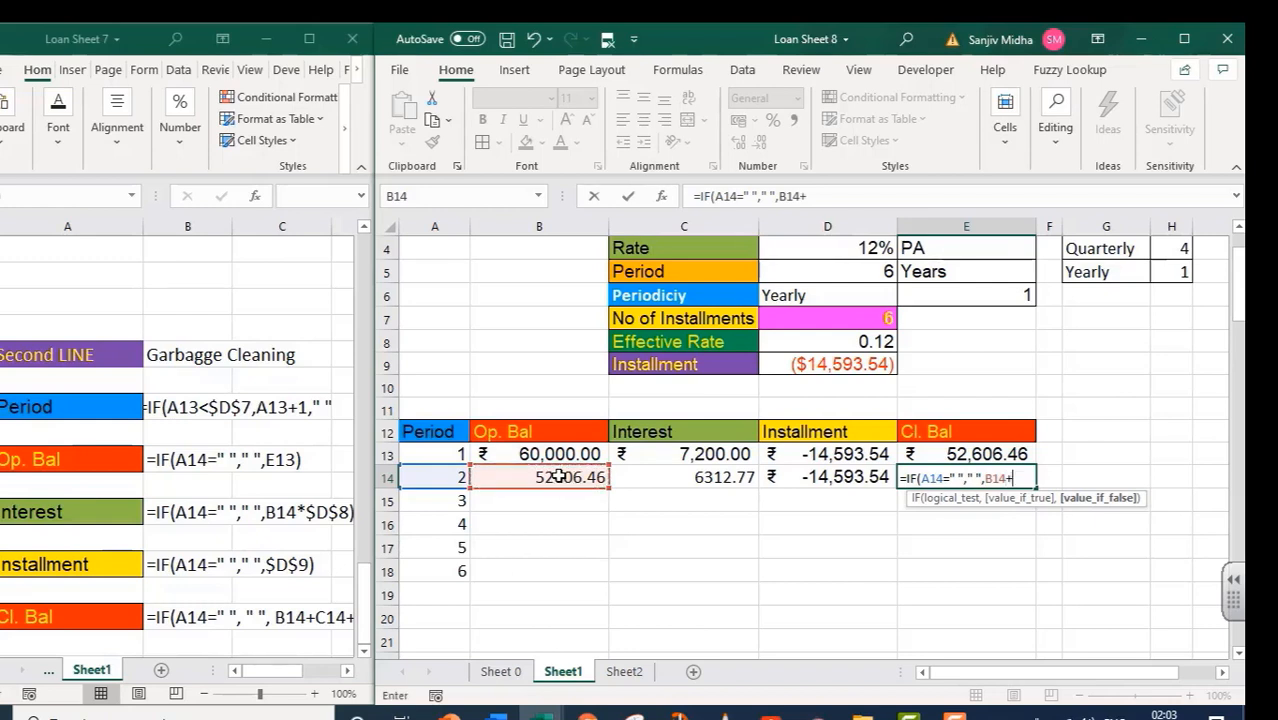
{"action": "left_click", "coordinate": [688, 476]}
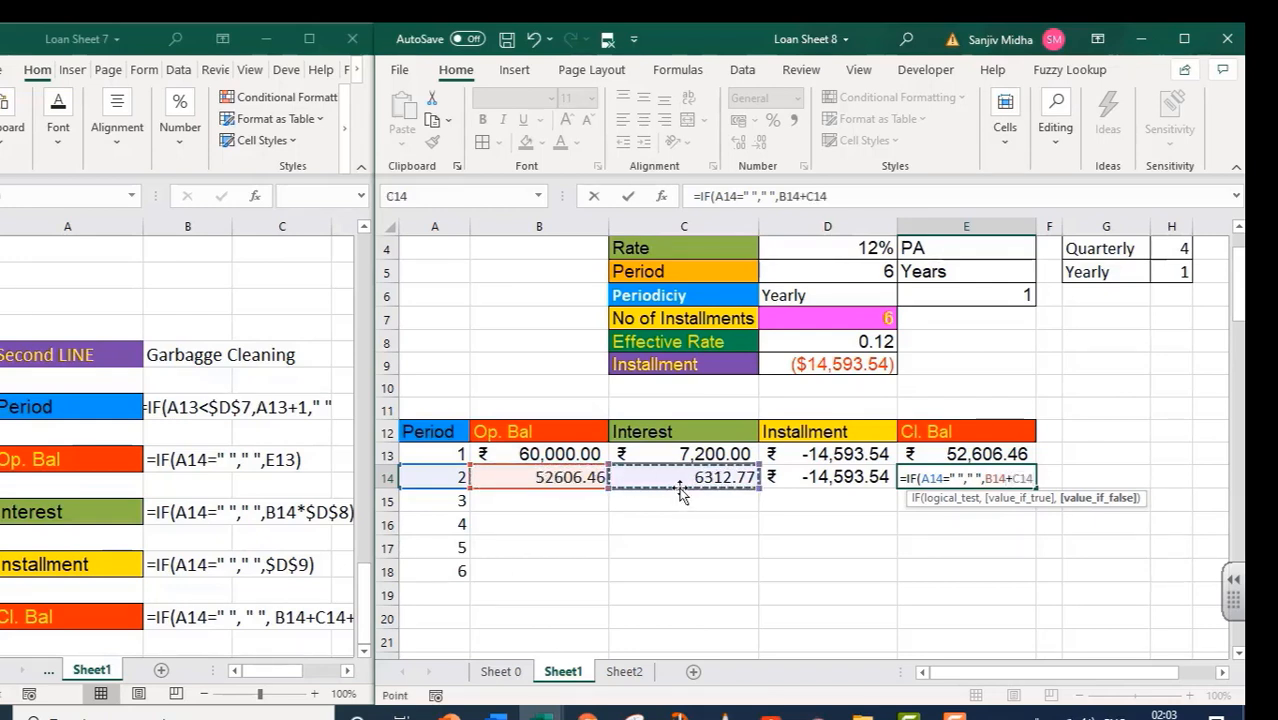
{"action": "type", "text": "+"}
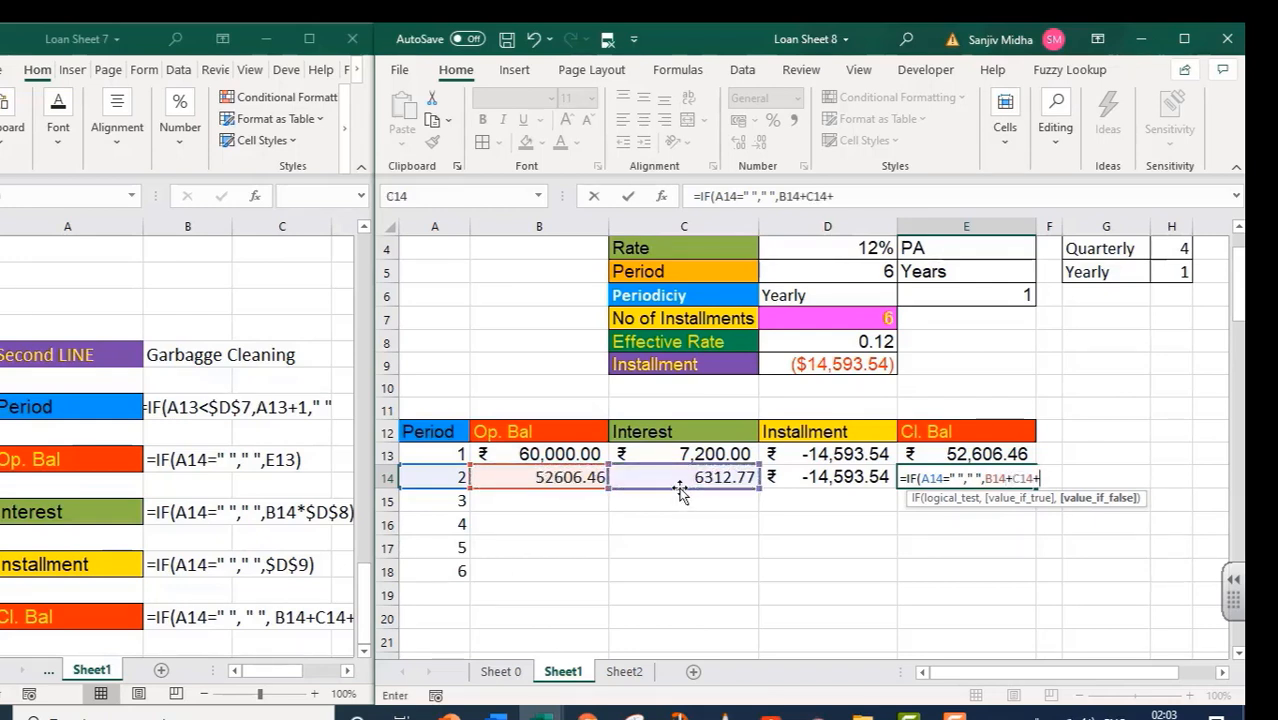
{"action": "left_click", "coordinate": [816, 477]}
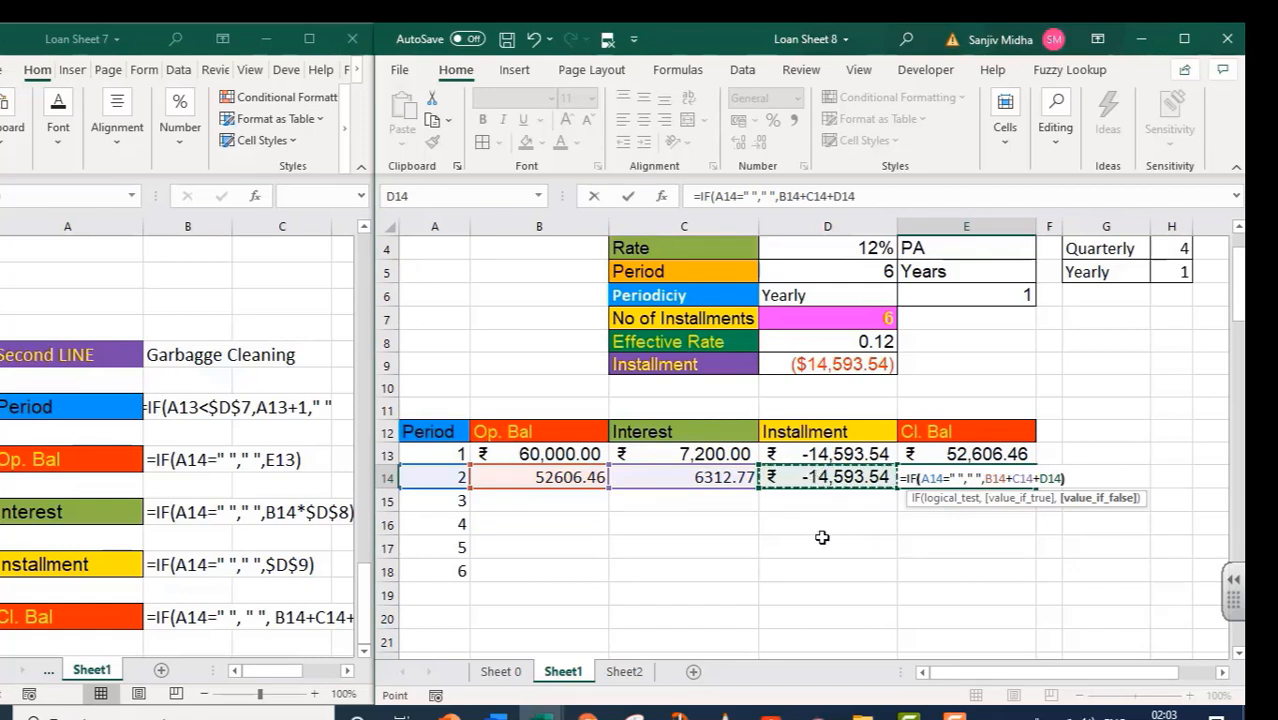
{"action": "type", "text": ")"}
{"action": "key", "text": "Return"}
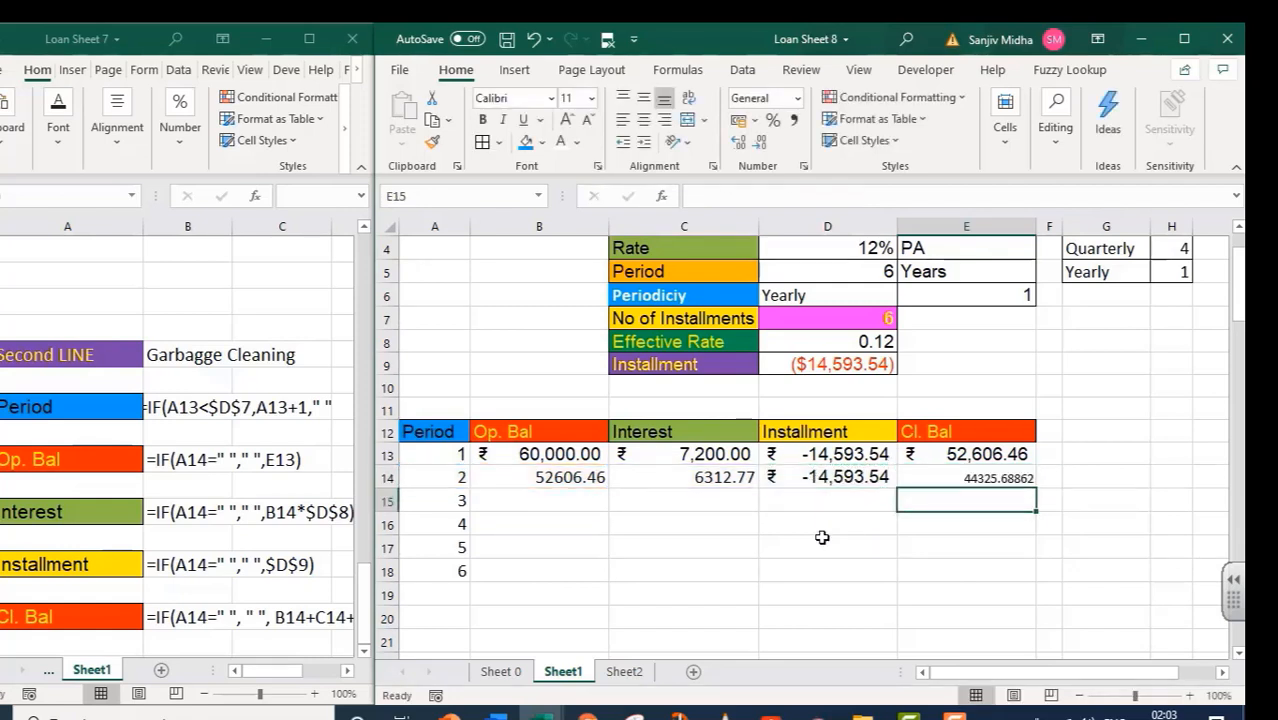
- Display the second Cl. Bal in E14 with two decimal places and set its font size to 14
{"action": "left_click", "coordinate": [935, 477]}
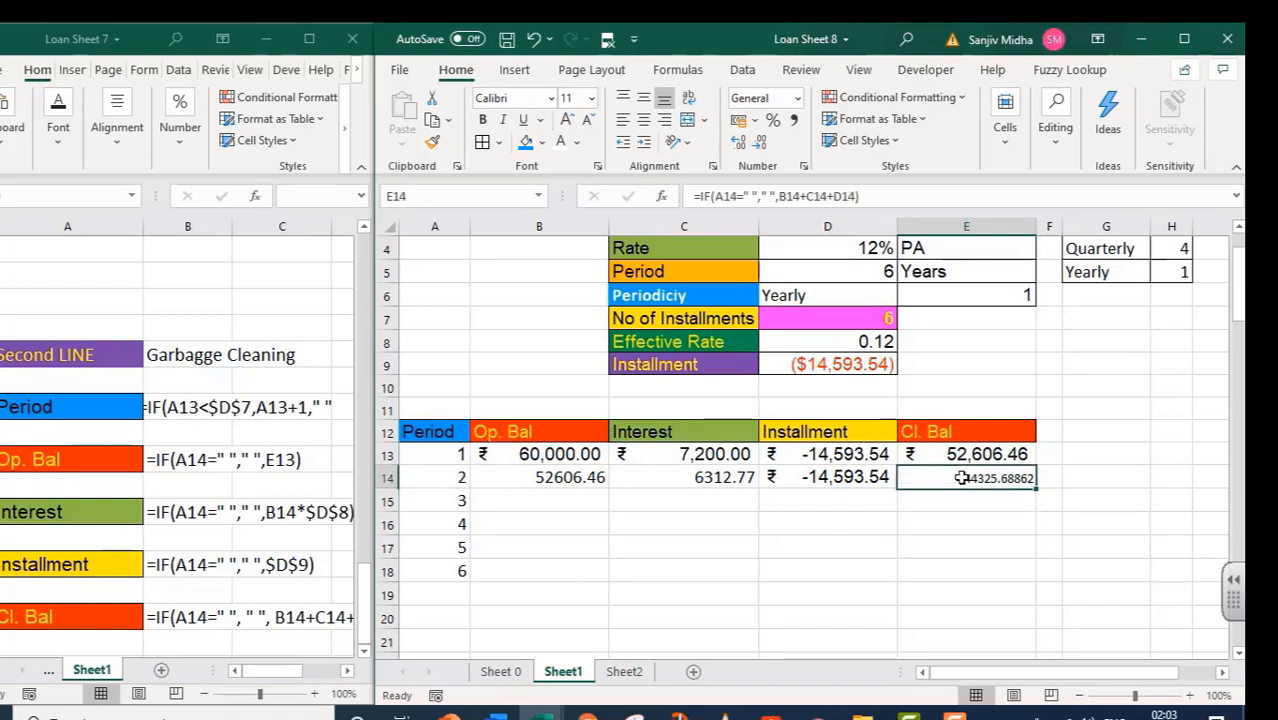
{"action": "left_click", "coordinate": [759, 143]}
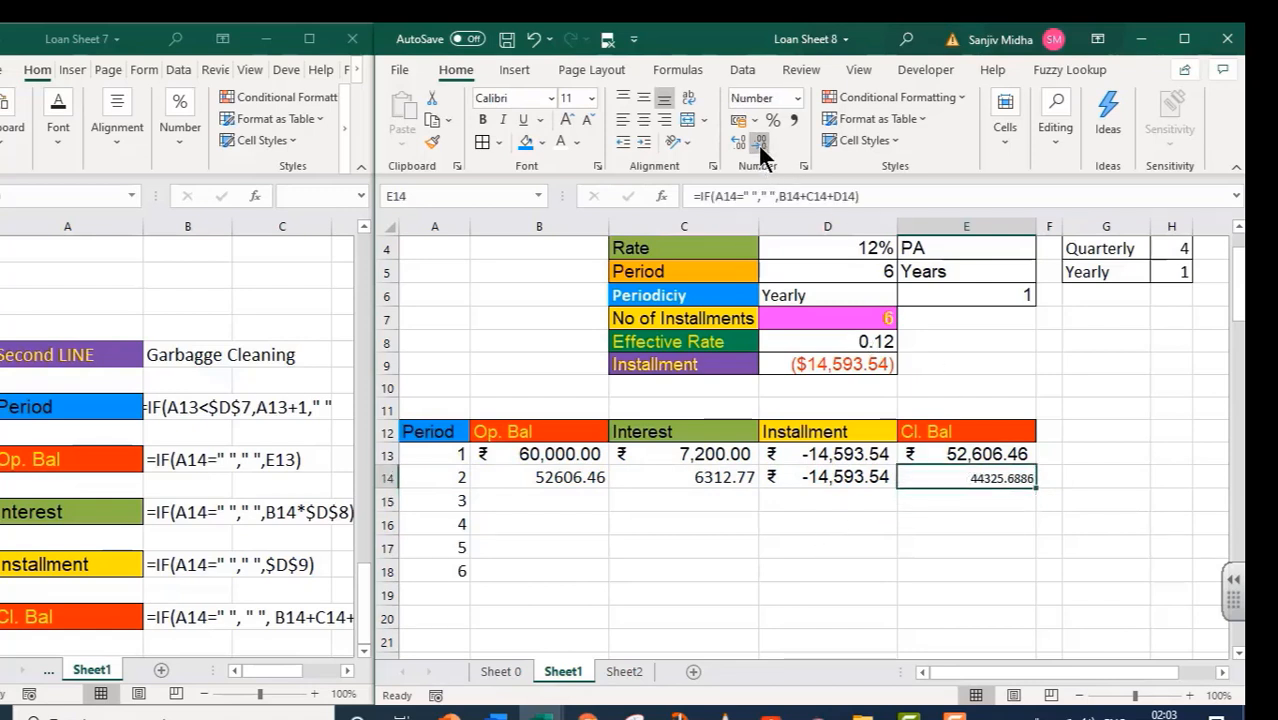
{"action": "left_click", "coordinate": [759, 143]}
{"action": "left_click", "coordinate": [759, 143]}
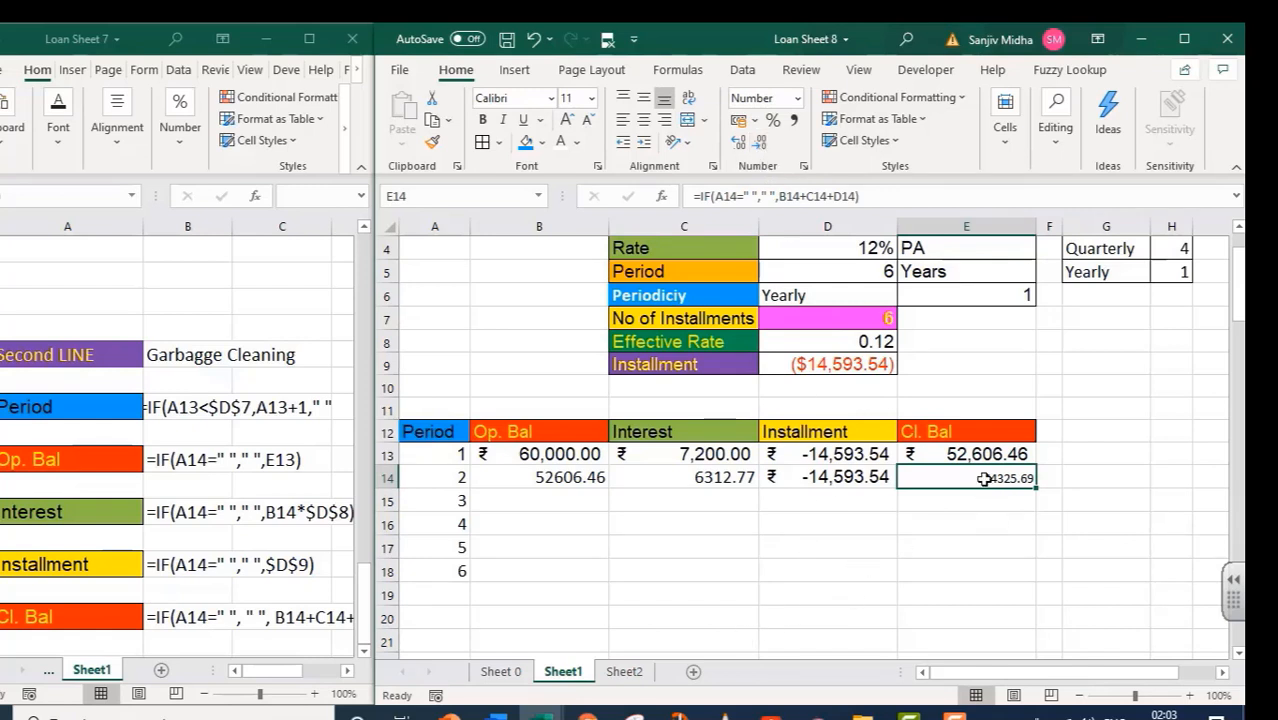
{"action": "left_click", "coordinate": [592, 100]}
{"action": "left_click", "coordinate": [584, 231]}
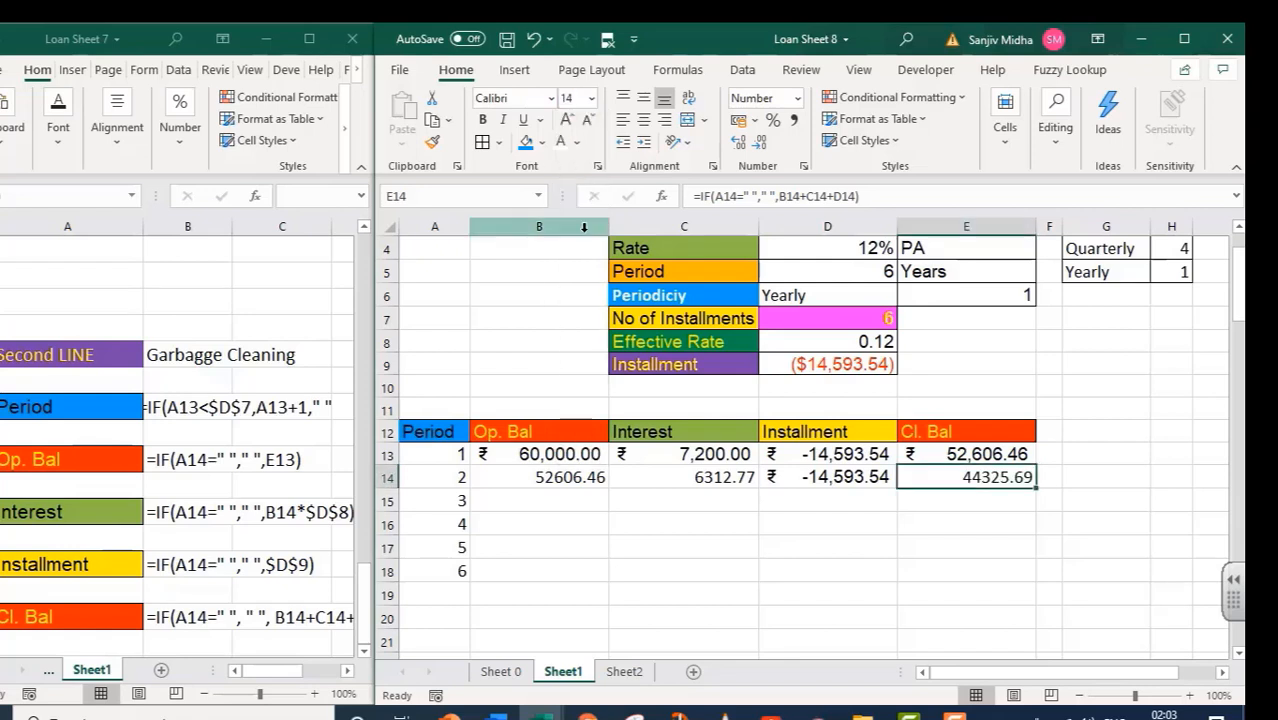
- Fill the second-line formulas in A14:E14 down through row 18 of the amortization table
{"action": "left_click", "coordinate": [814, 552]}
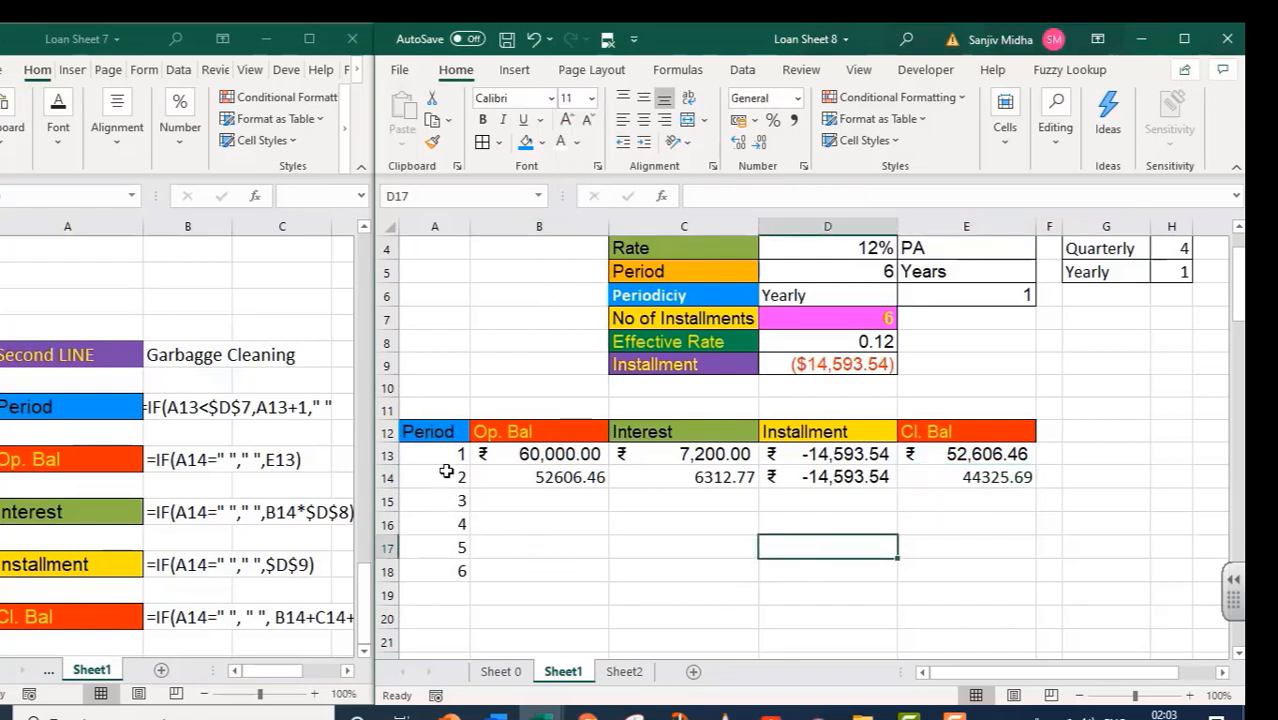
{"action": "left_click_drag", "start_coordinate": [446, 472], "coordinate": [976, 477]}
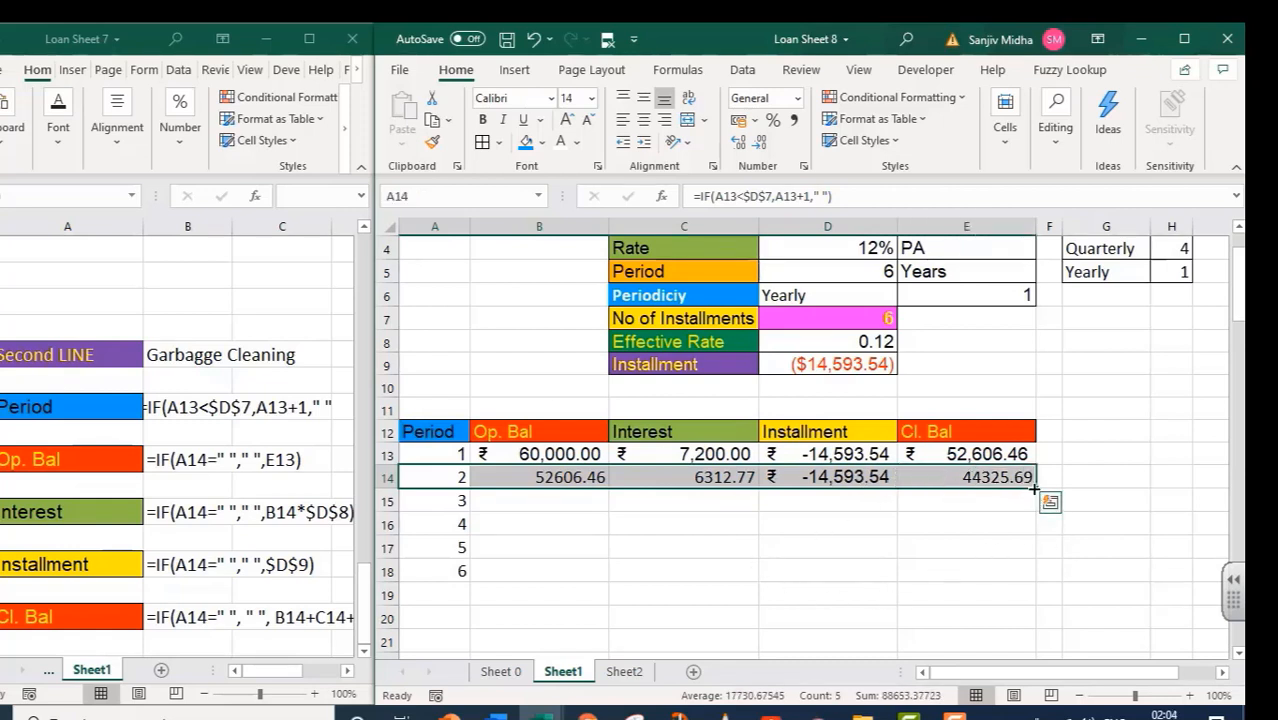
{"action": "left_click_drag", "start_coordinate": [1035, 487], "coordinate": [1030, 600]}
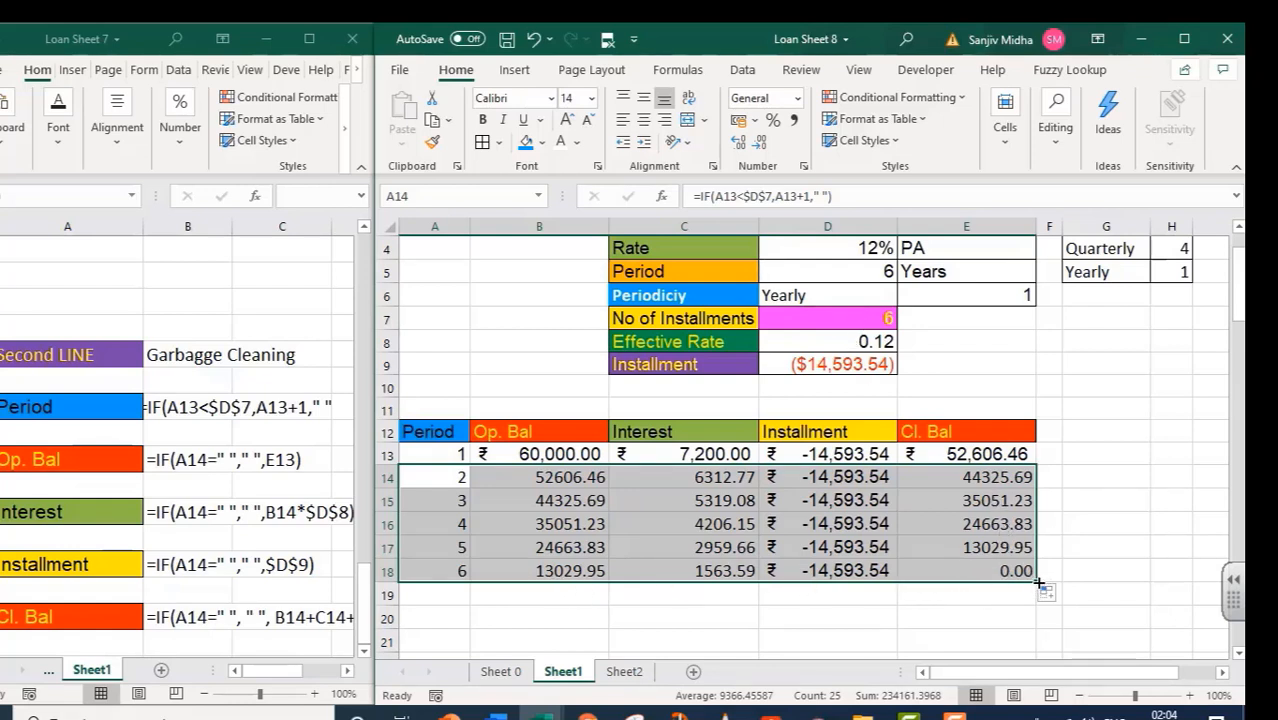
{"action": "left_click_drag", "start_coordinate": [1036, 580], "coordinate": [1036, 650]}
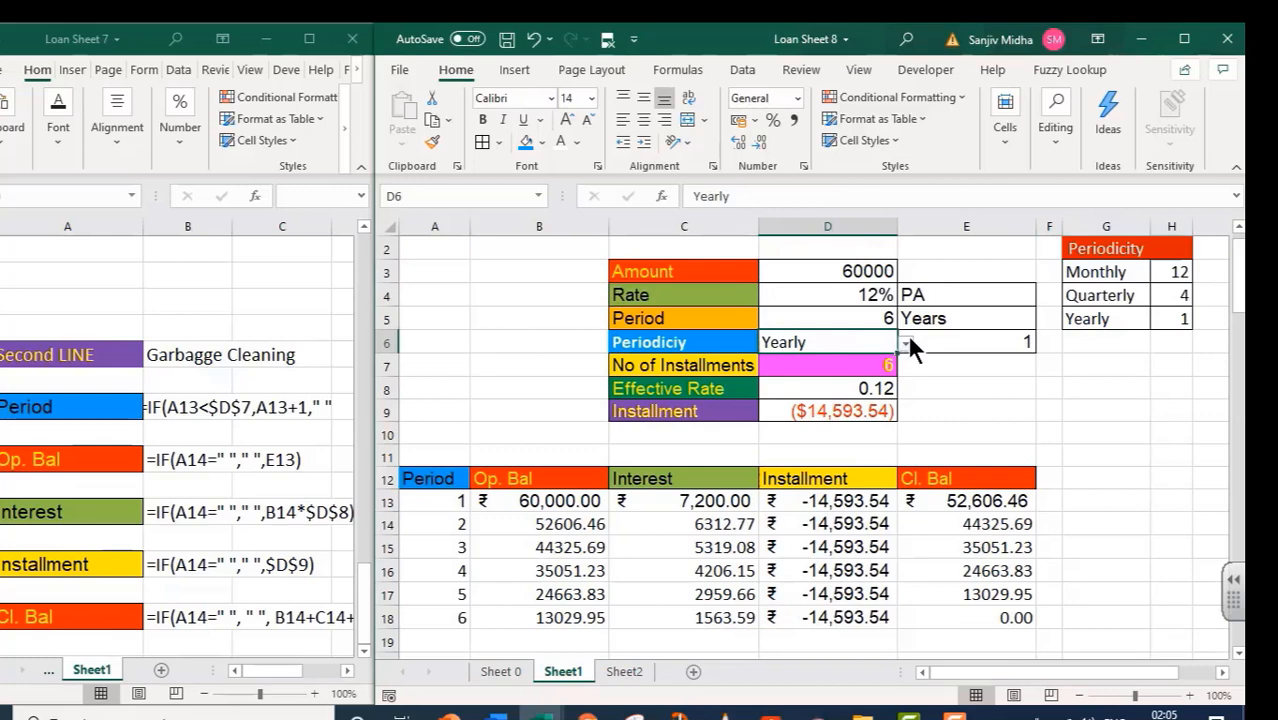
- Set the Periodicity in D6 to Quarterly and fill the formulas in A18:E18 down to row 48
{"action": "left_click", "coordinate": [905, 343]}
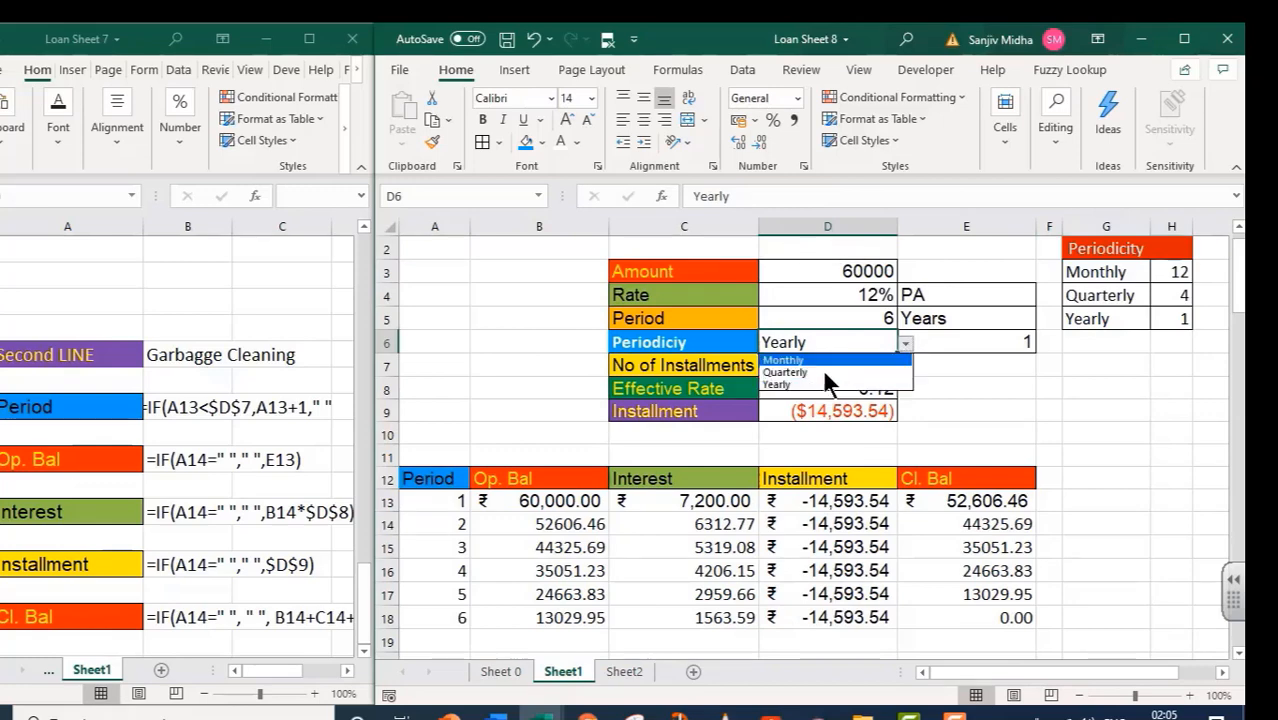
{"action": "left_click", "coordinate": [820, 375]}
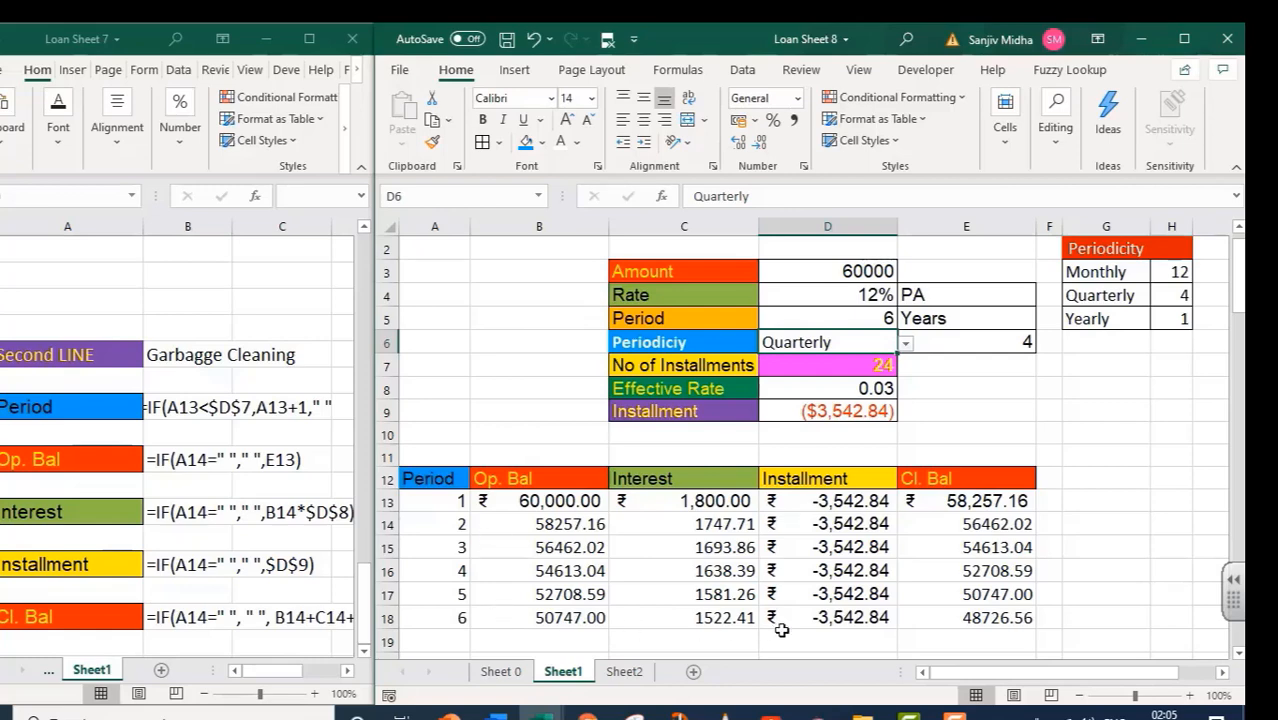
{"action": "scroll", "coordinate": [823, 618], "scroll_direction": "down", "scroll_amount": 1}
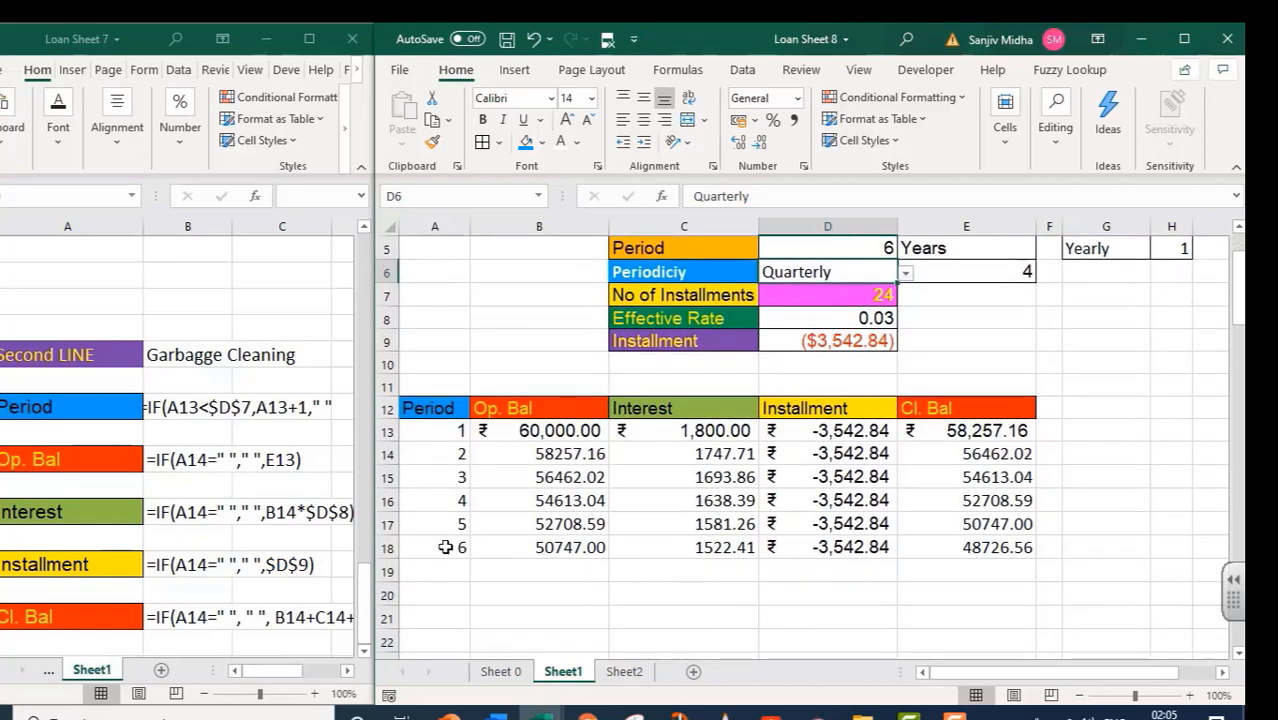
{"action": "left_click_drag", "start_coordinate": [448, 546], "coordinate": [1032, 604]}
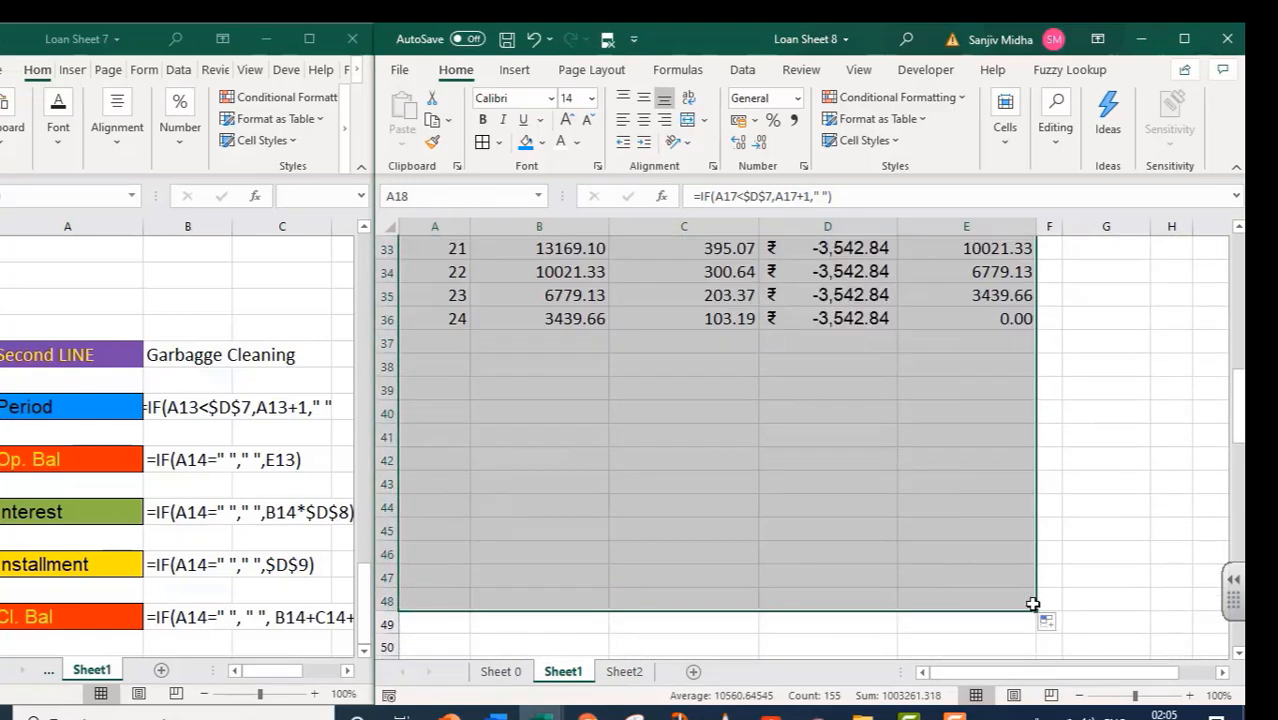
{"action": "scroll", "coordinate": [1034, 594], "scroll_direction": "up", "scroll_amount": 3}
{"action": "scroll", "coordinate": [941, 536], "scroll_direction": "down", "scroll_amount": 1}
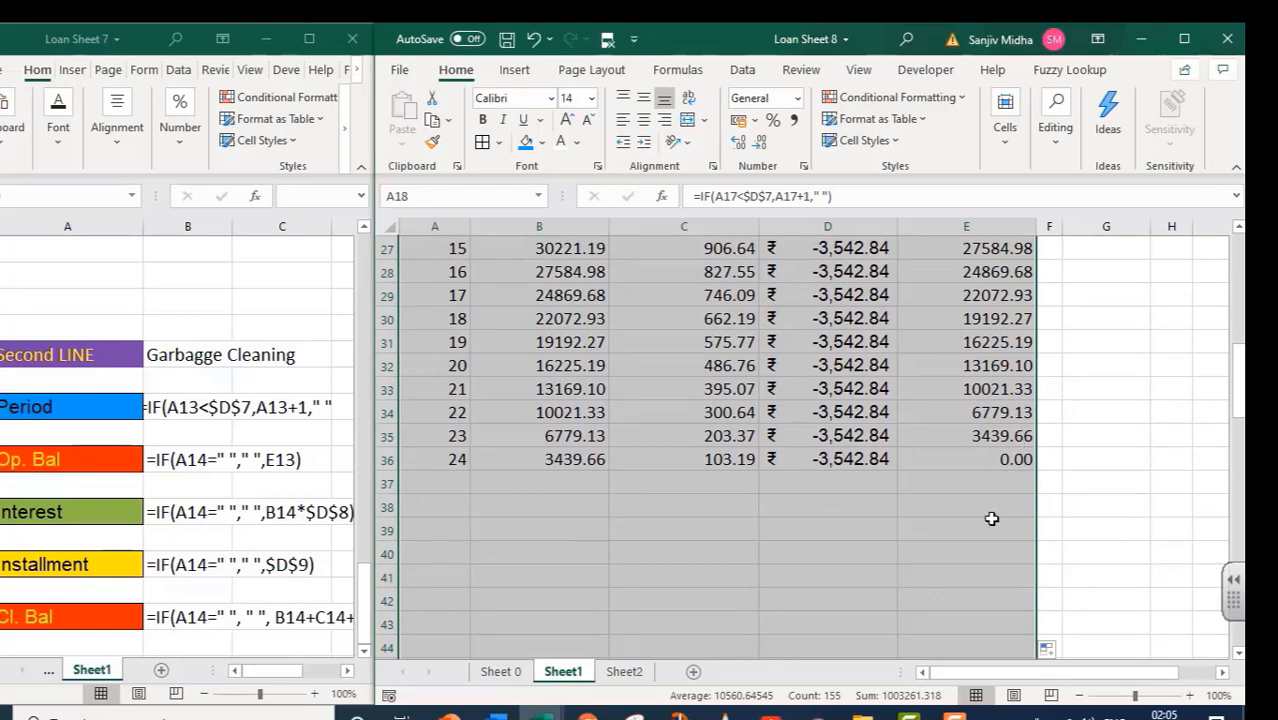
{"action": "left_click", "coordinate": [991, 520]}
{"action": "scroll", "coordinate": [993, 522], "scroll_direction": "up", "scroll_amount": 1}
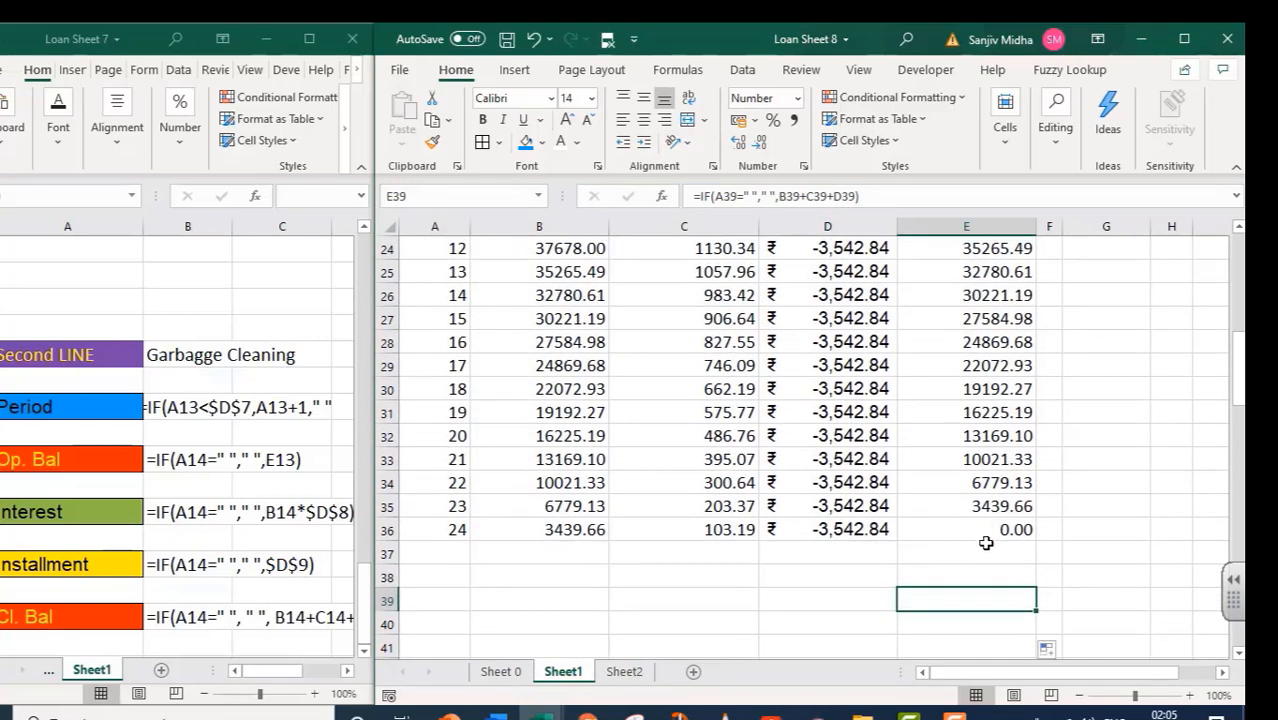
{"action": "scroll", "coordinate": [986, 543], "scroll_direction": "down", "scroll_amount": 1}
{"action": "scroll", "coordinate": [986, 543], "scroll_direction": "up", "scroll_amount": 3}
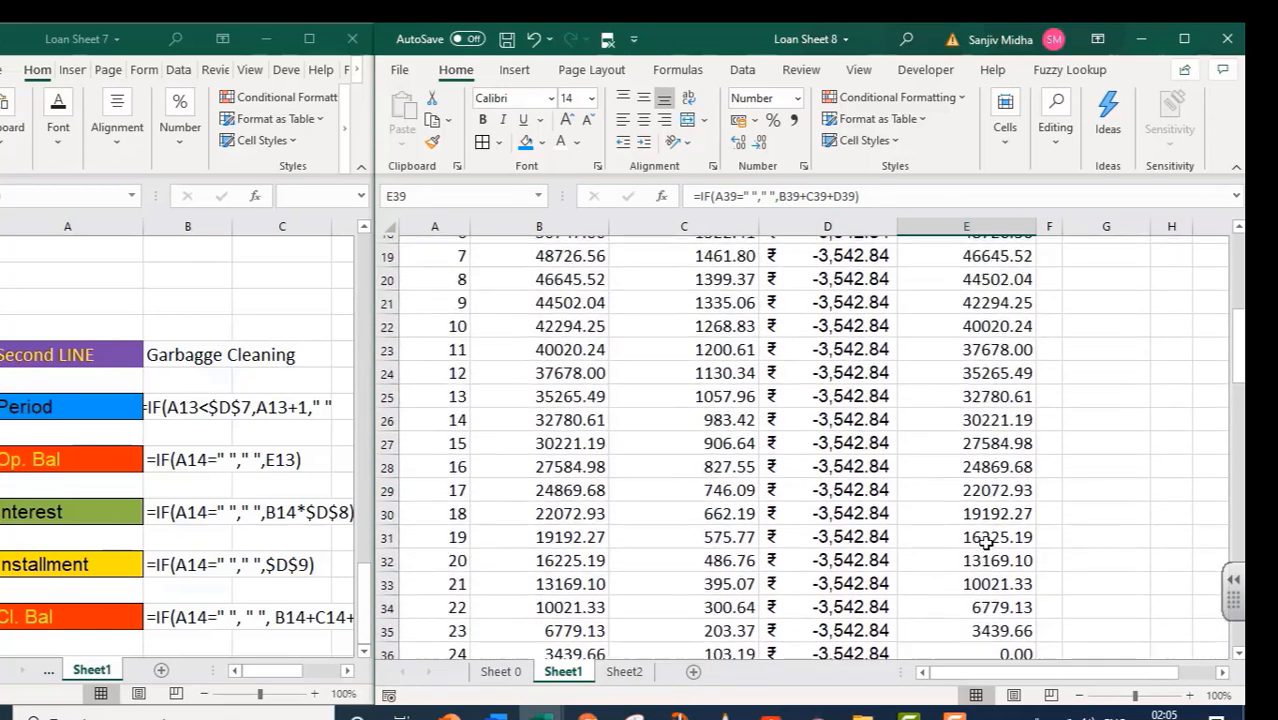
{"action": "scroll", "coordinate": [986, 541], "scroll_direction": "up", "scroll_amount": 6}
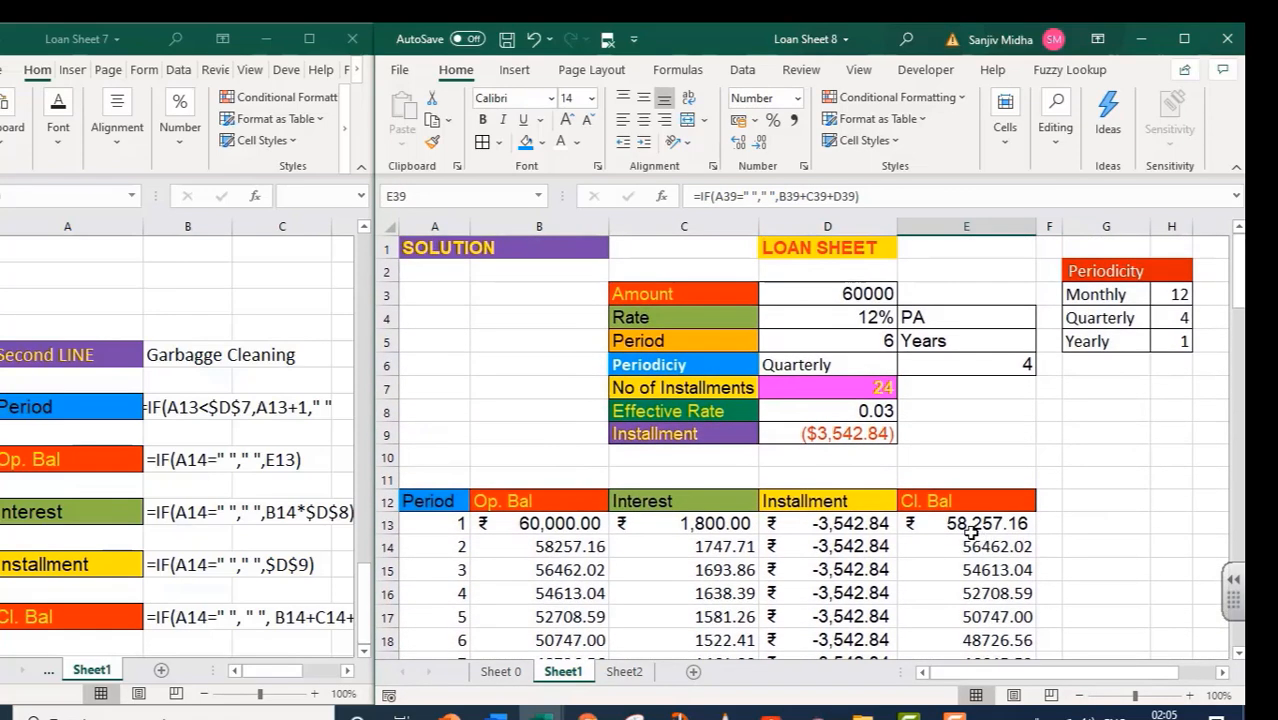
- Set the Periodicity in D6 to Monthly and check how far the schedule rows extend
{"action": "left_click", "coordinate": [869, 366]}
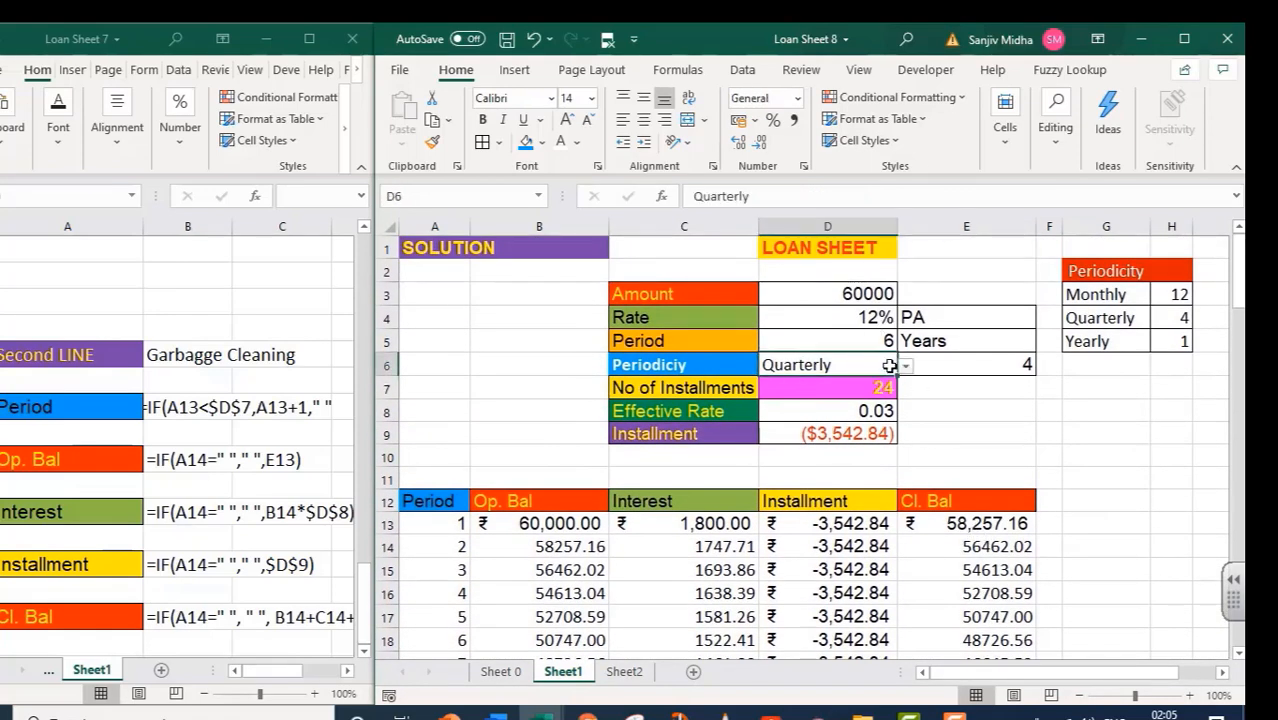
{"action": "left_click", "coordinate": [906, 366]}
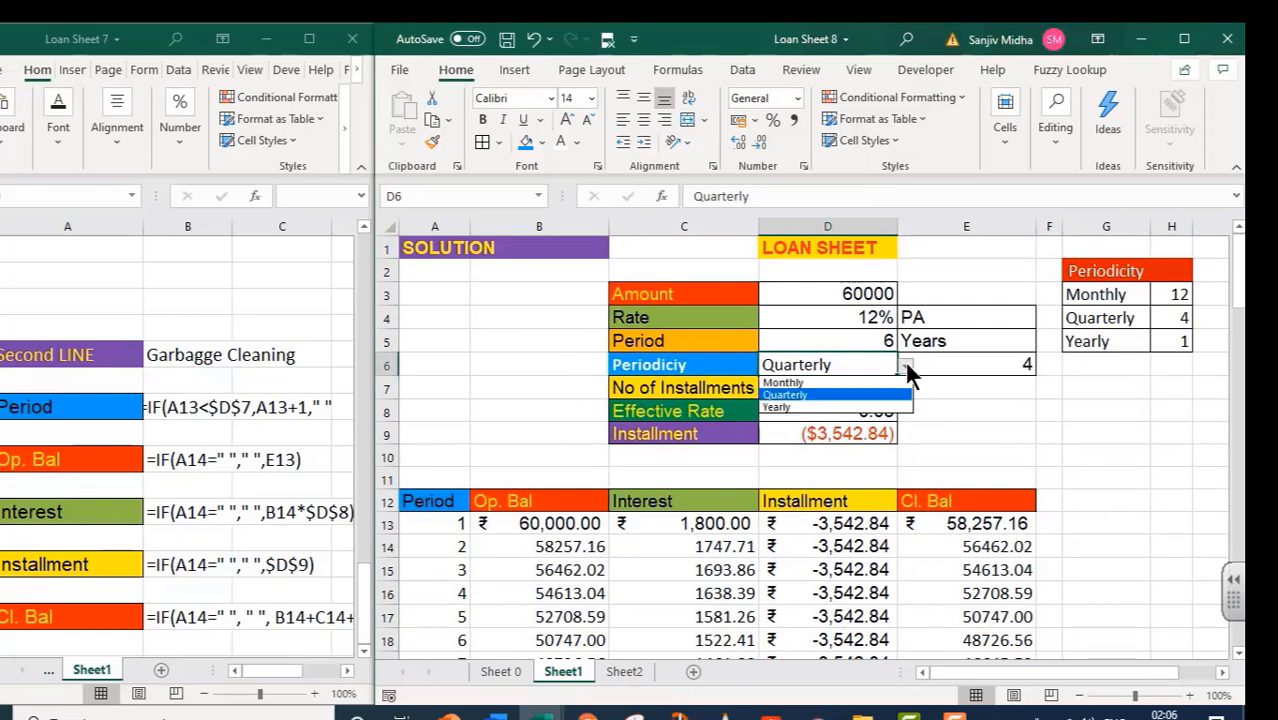
{"action": "left_click", "coordinate": [873, 384]}
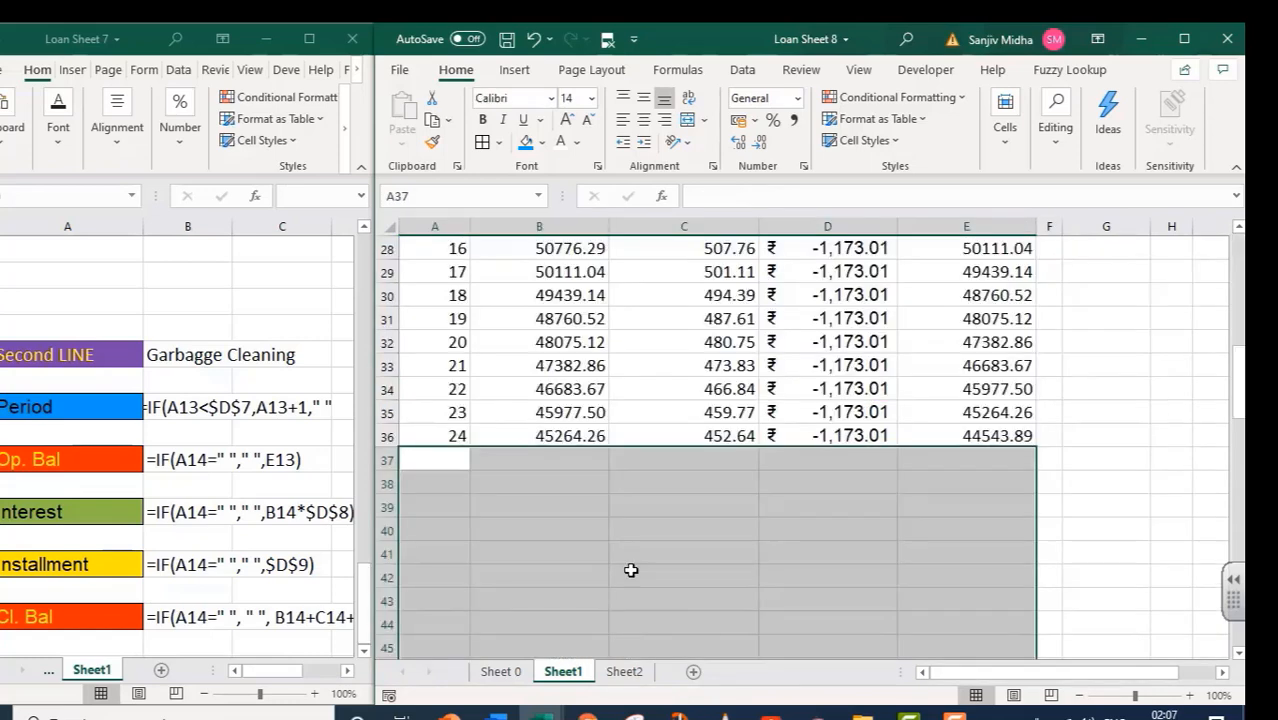
{"action": "scroll", "coordinate": [632, 570], "scroll_direction": "up", "scroll_amount": 3}
{"action": "scroll", "coordinate": [632, 570], "scroll_direction": "down", "scroll_amount": 1}
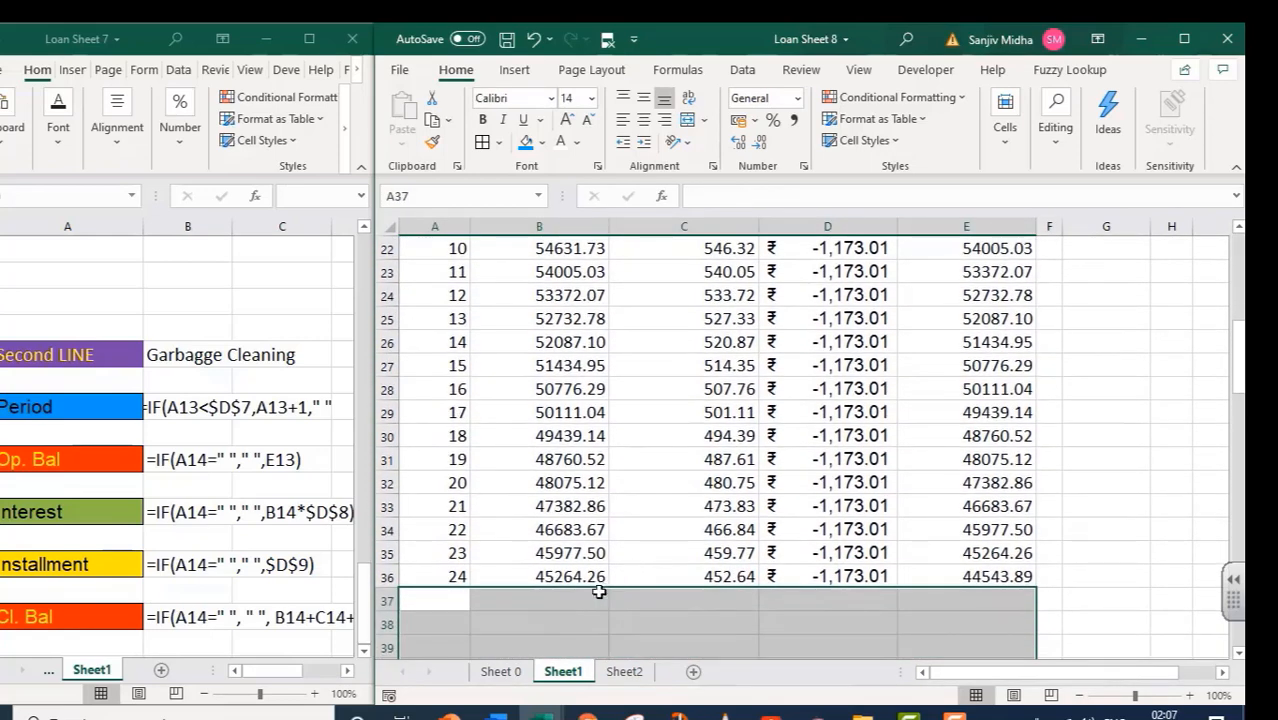
{"action": "scroll", "coordinate": [600, 589], "scroll_direction": "up", "scroll_amount": 1}
{"action": "left_click", "coordinate": [557, 607]}
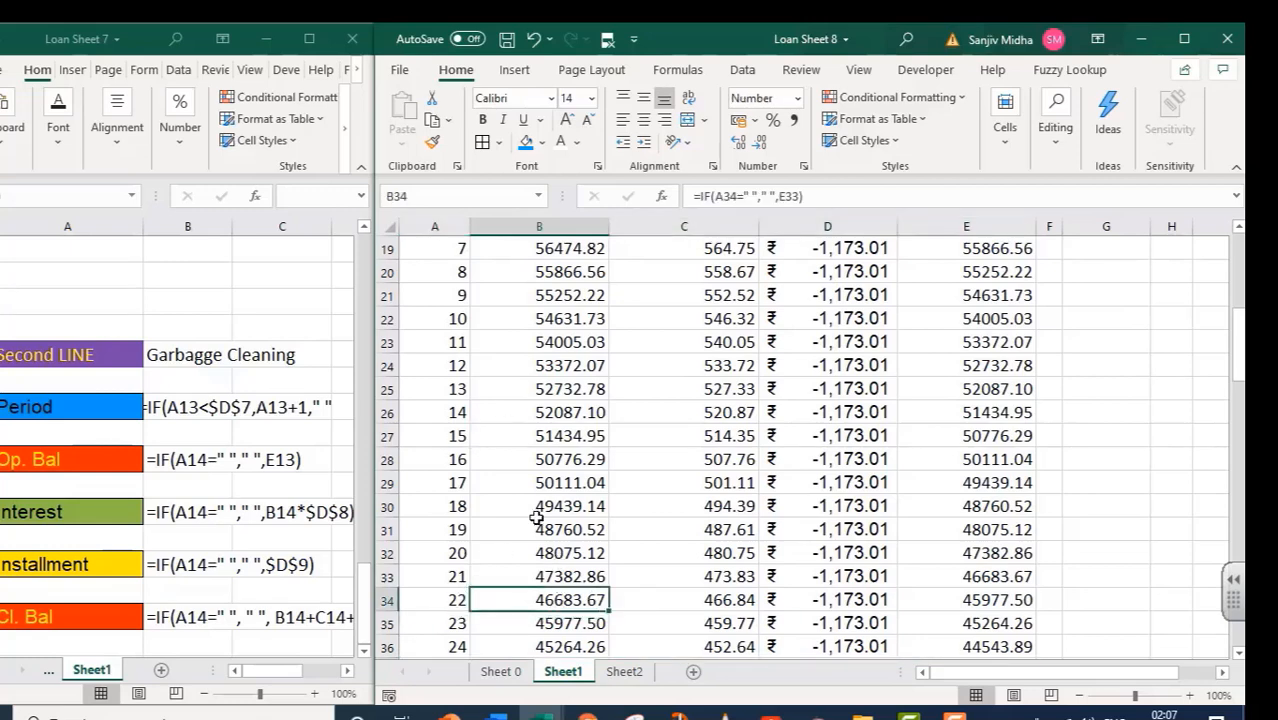
{"action": "scroll", "coordinate": [536, 470], "scroll_direction": "down", "scroll_amount": 1}
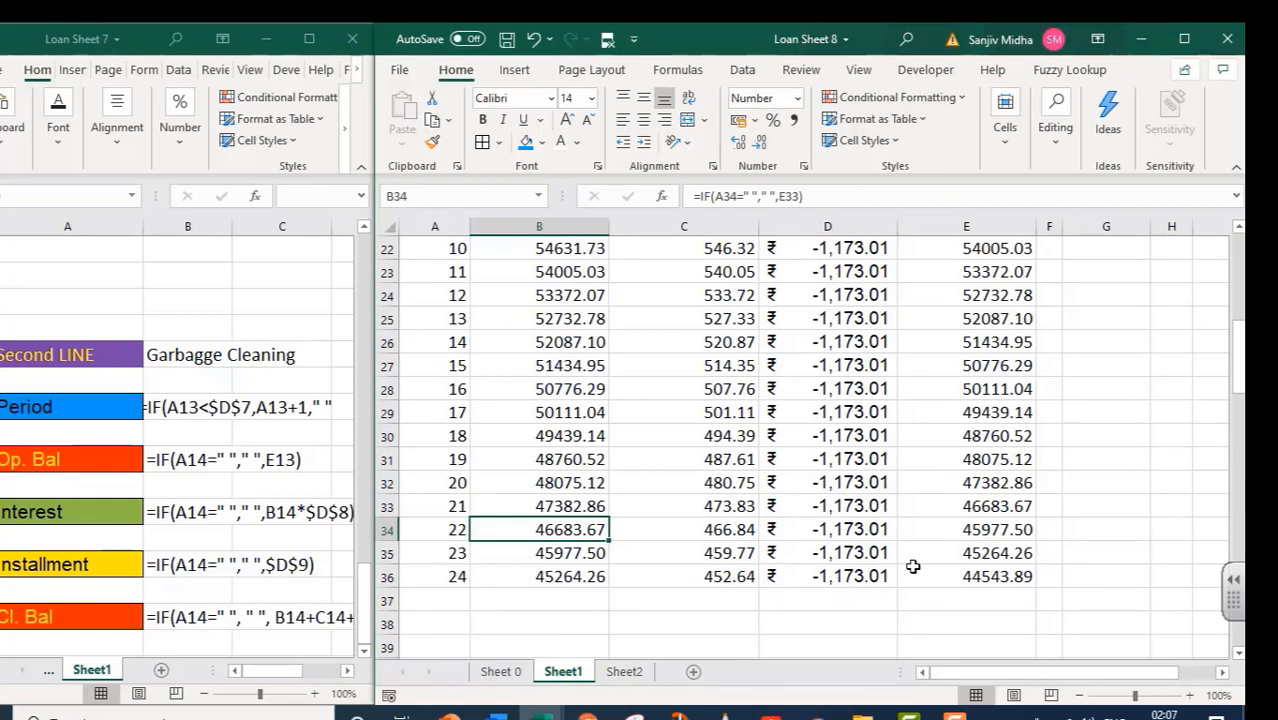
- Fill the formulas in A36:E36 down to row 96 and check the rows around the final period
{"action": "left_click_drag", "start_coordinate": [438, 577], "coordinate": [943, 576]}
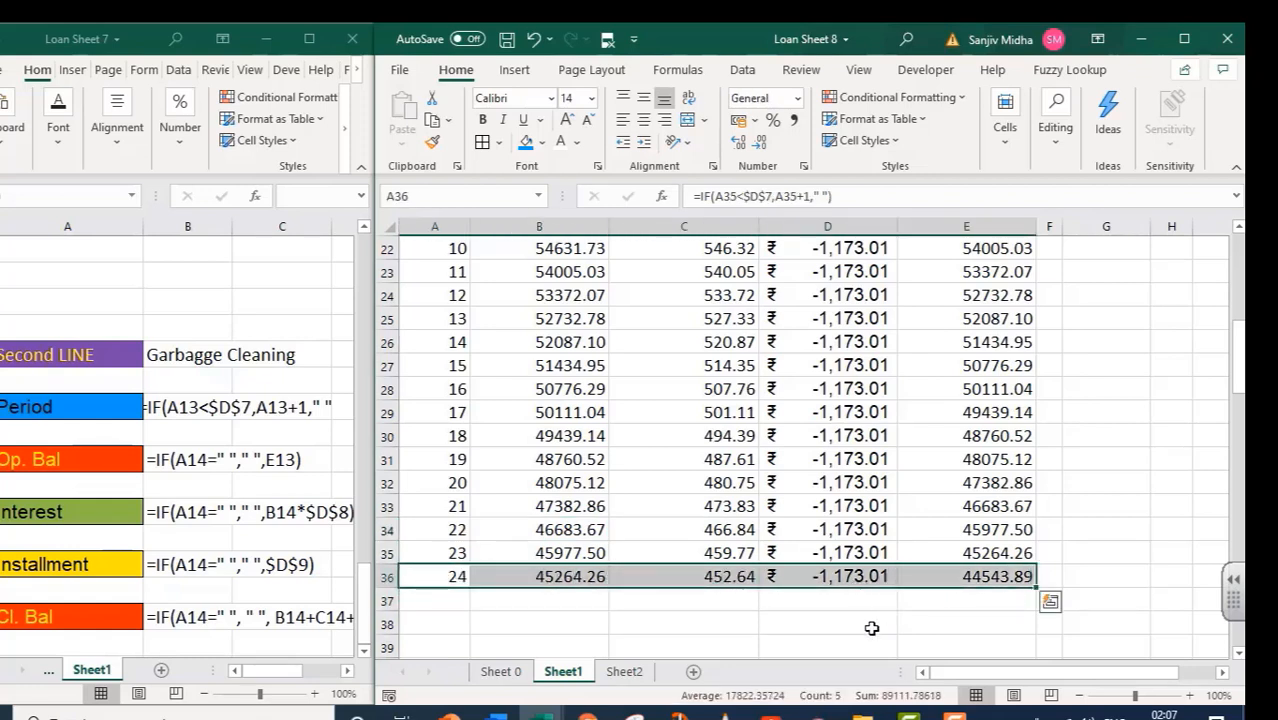
{"action": "left_click_drag", "start_coordinate": [1036, 586], "coordinate": [1044, 680]}
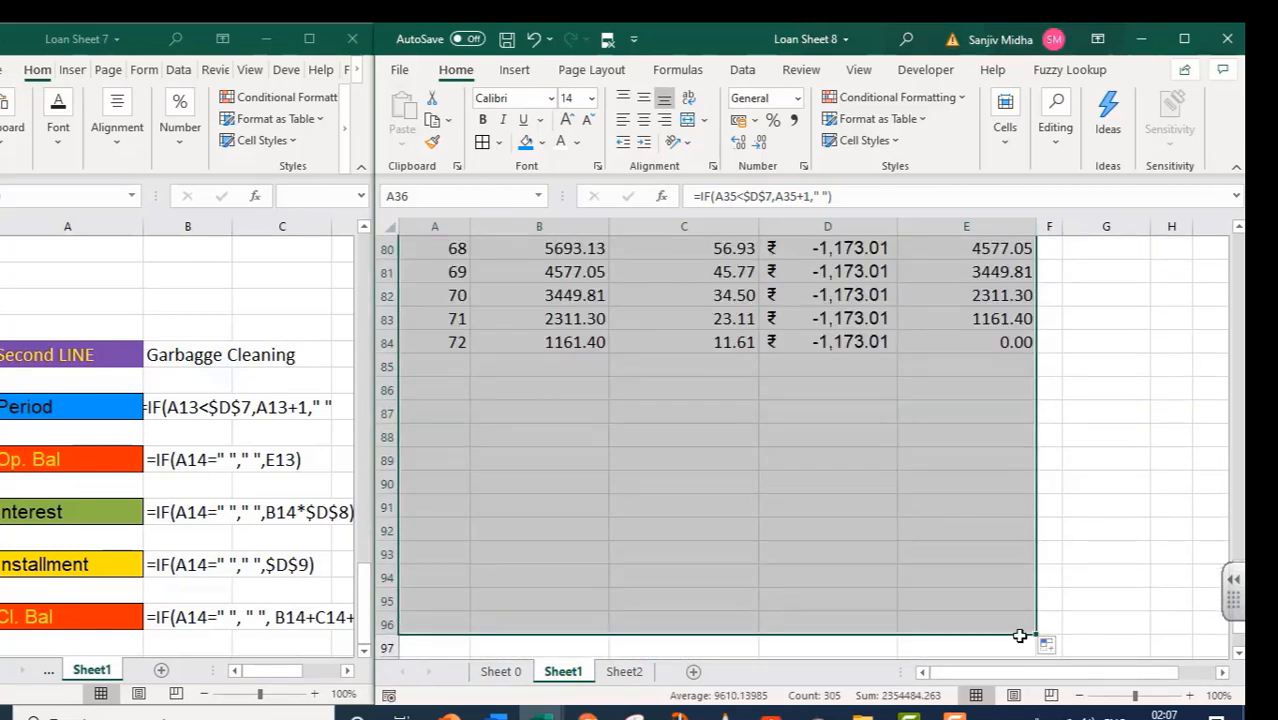
{"action": "scroll", "coordinate": [1020, 636], "scroll_direction": "up", "scroll_amount": 2}
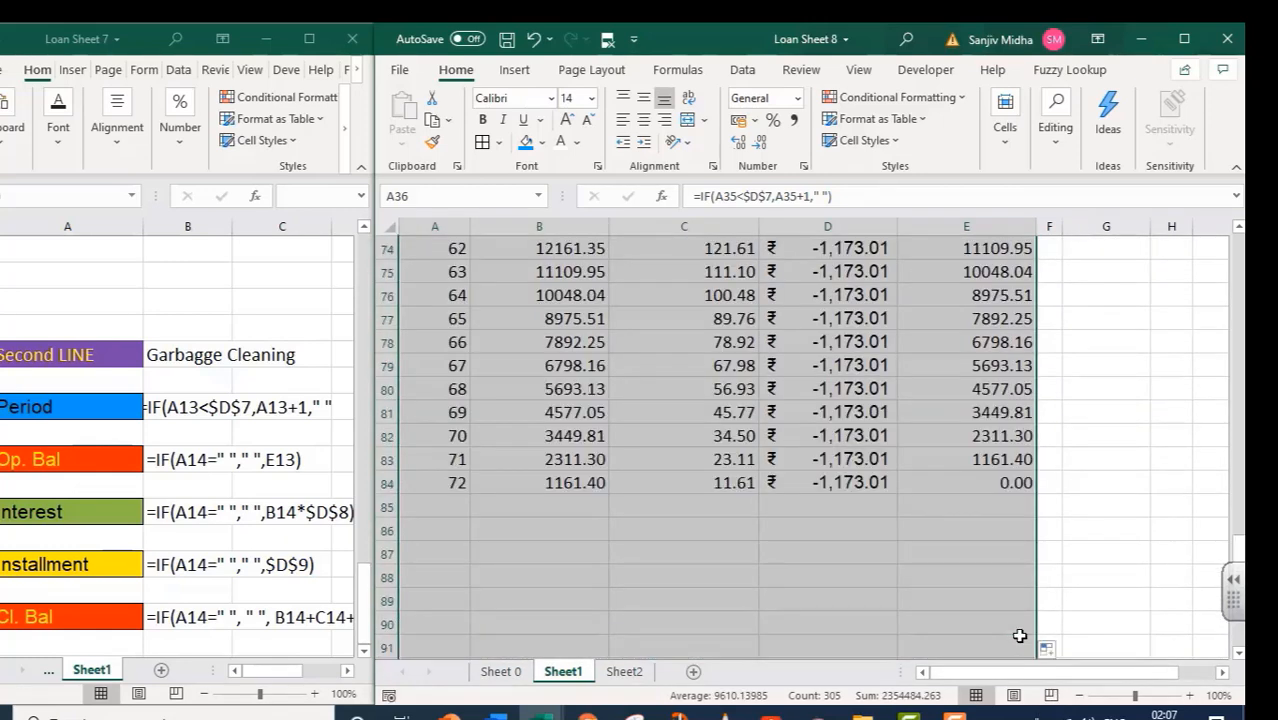
{"action": "left_click", "coordinate": [458, 508]}
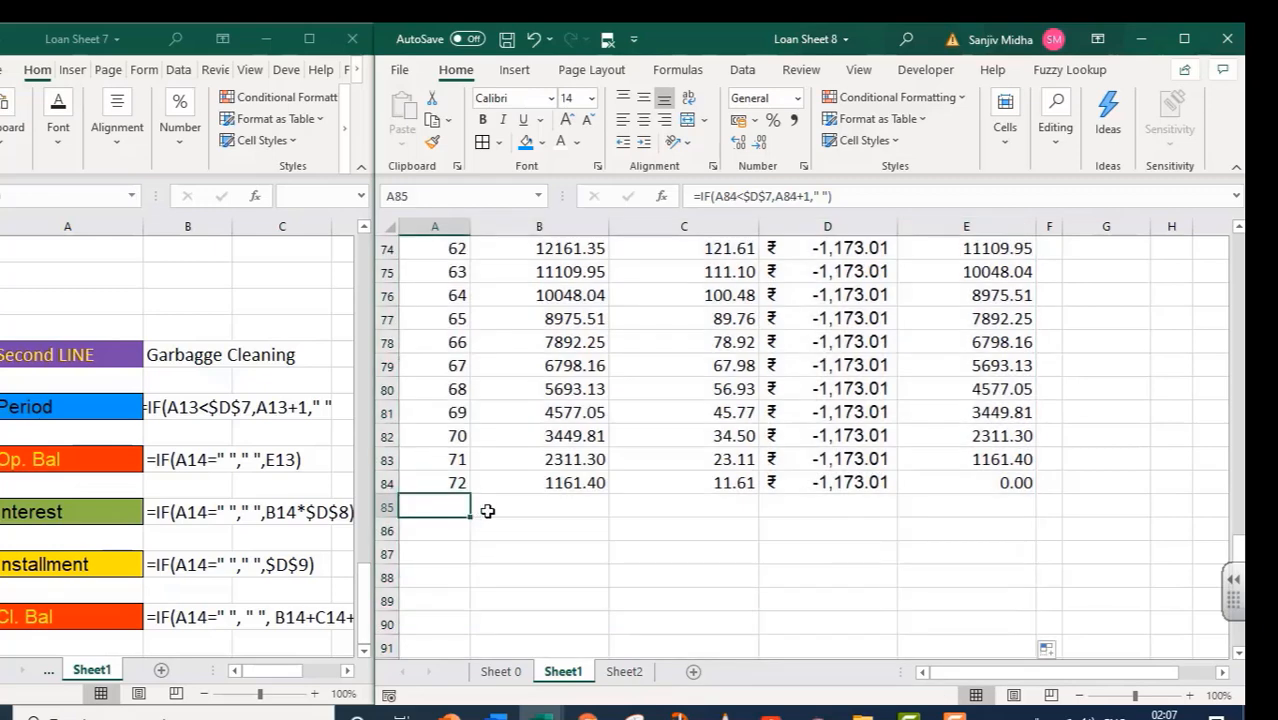
{"action": "left_click", "coordinate": [1005, 503]}
{"action": "left_click_drag", "start_coordinate": [442, 459], "coordinate": [938, 491]}
{"action": "left_click", "coordinate": [940, 507]}
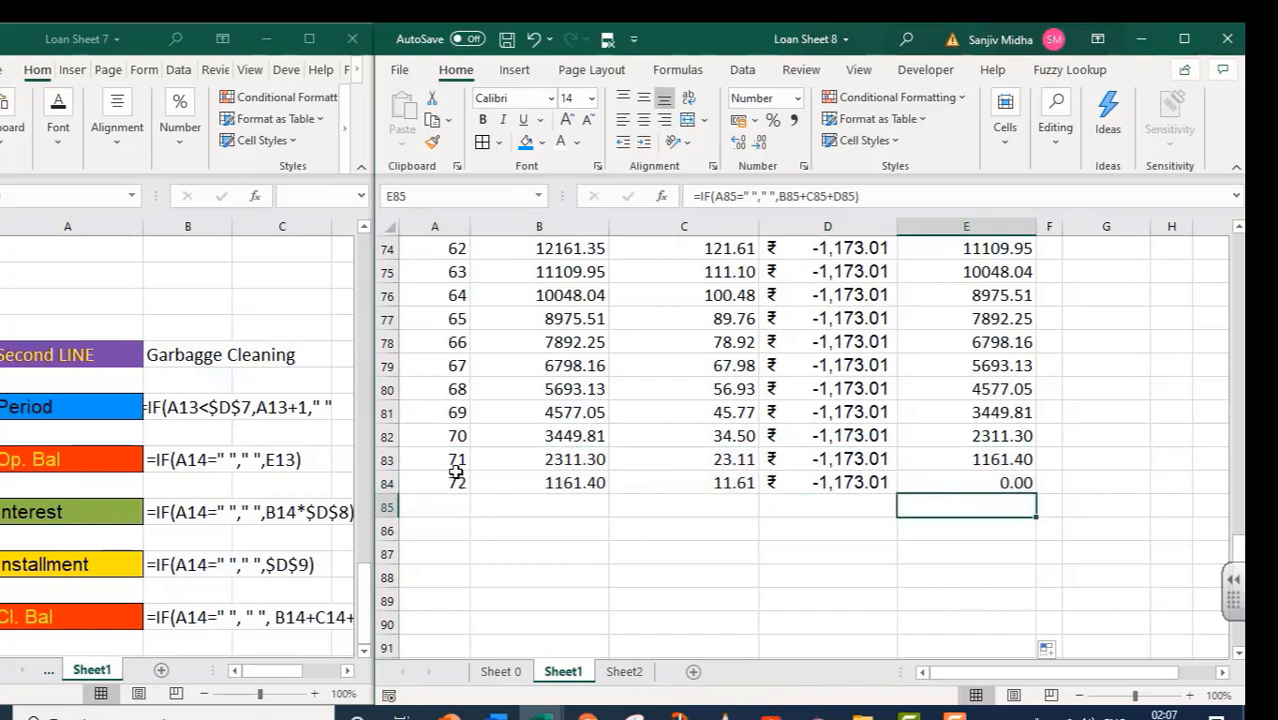
- Fill the last period's formulas in A84:E84 down to row 94
{"action": "left_click_drag", "start_coordinate": [456, 484], "coordinate": [588, 494]}
{"action": "left_click_drag", "start_coordinate": [838, 484], "coordinate": [1003, 590]}
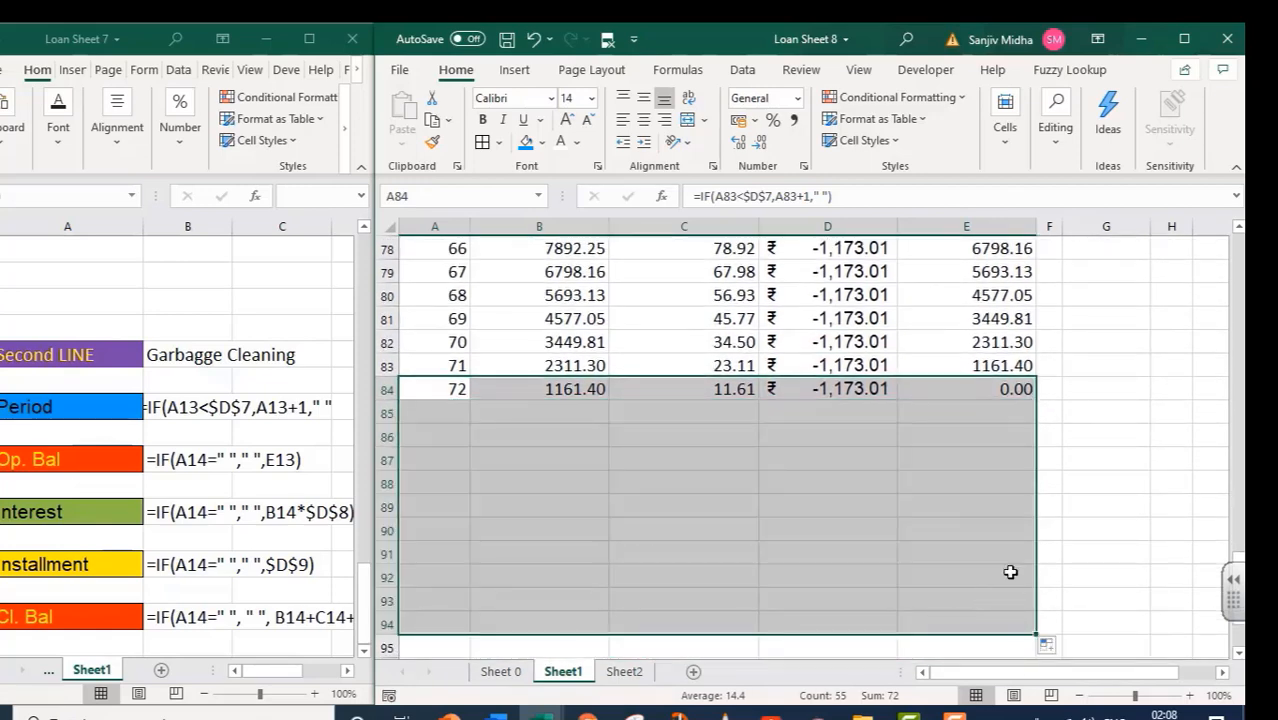
{"action": "left_click", "coordinate": [893, 577]}
{"action": "scroll", "coordinate": [907, 566], "scroll_direction": "up", "scroll_amount": 8}
{"action": "scroll", "coordinate": [907, 566], "scroll_direction": "up", "scroll_amount": 18}
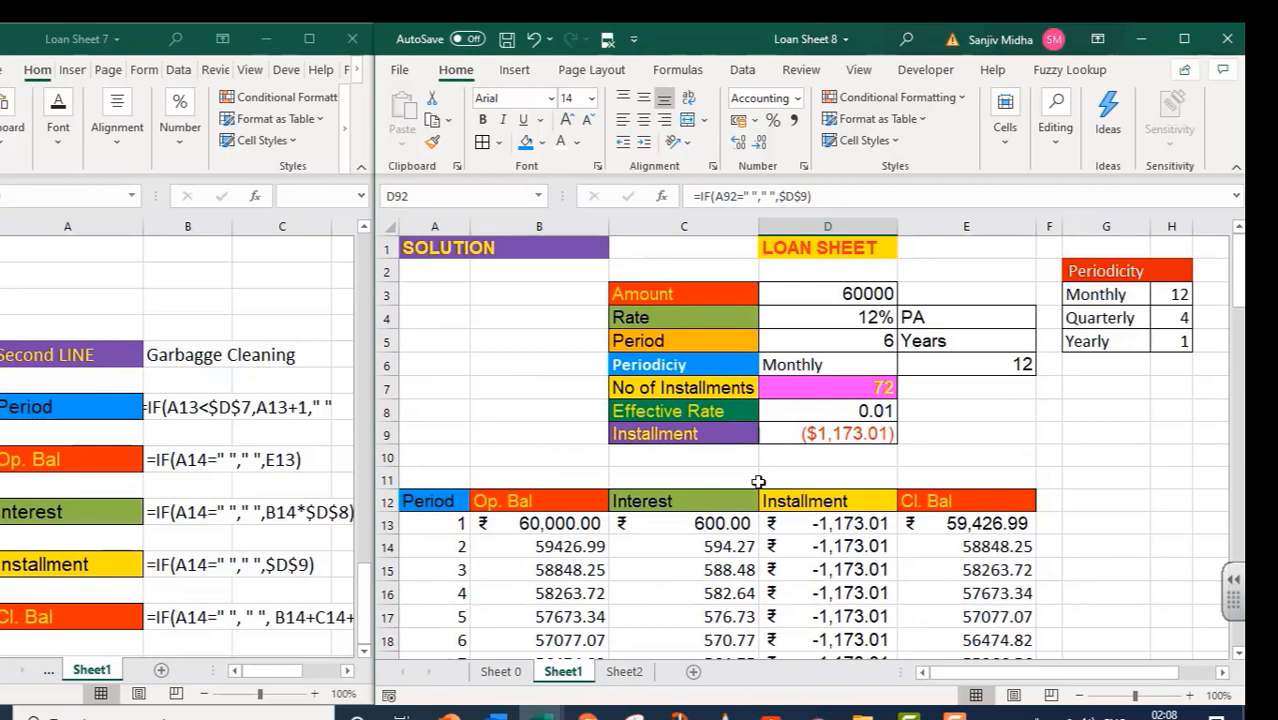
- Set the Periodicity in D6 to Yearly and check the end of the schedule
{"action": "left_click", "coordinate": [838, 366]}
{"action": "left_click", "coordinate": [905, 366]}
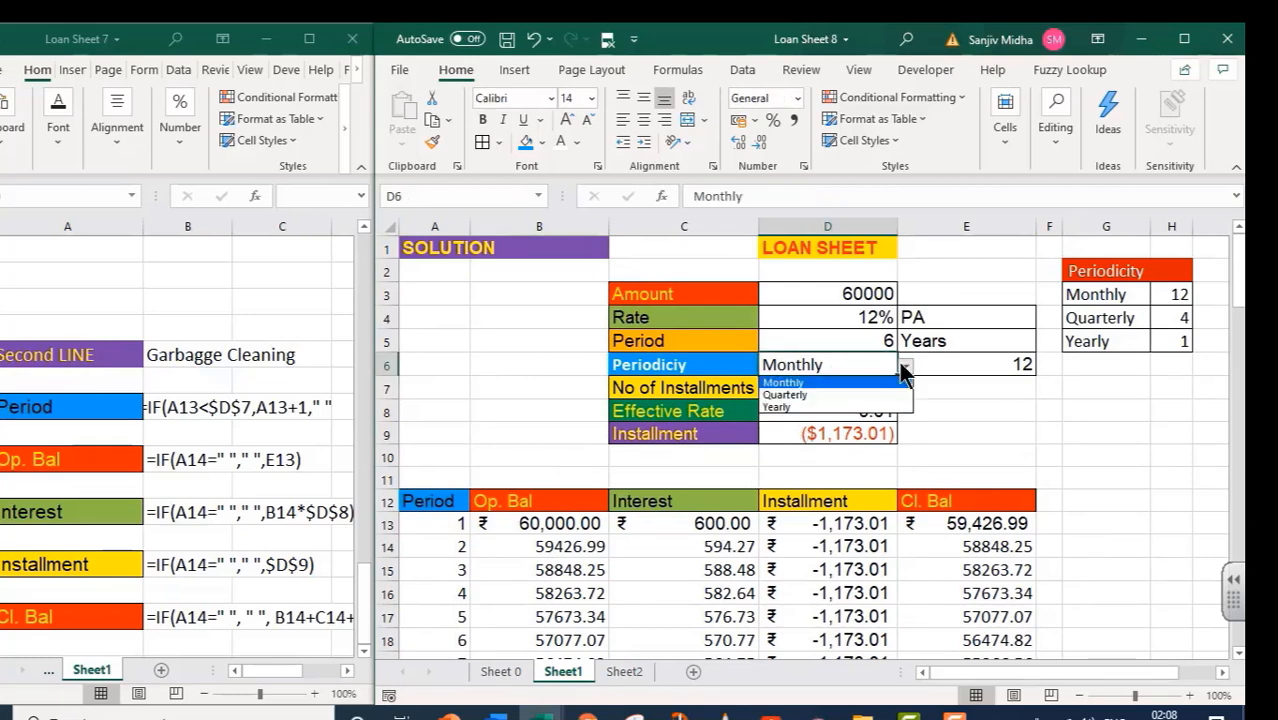
{"action": "left_click", "coordinate": [830, 405]}
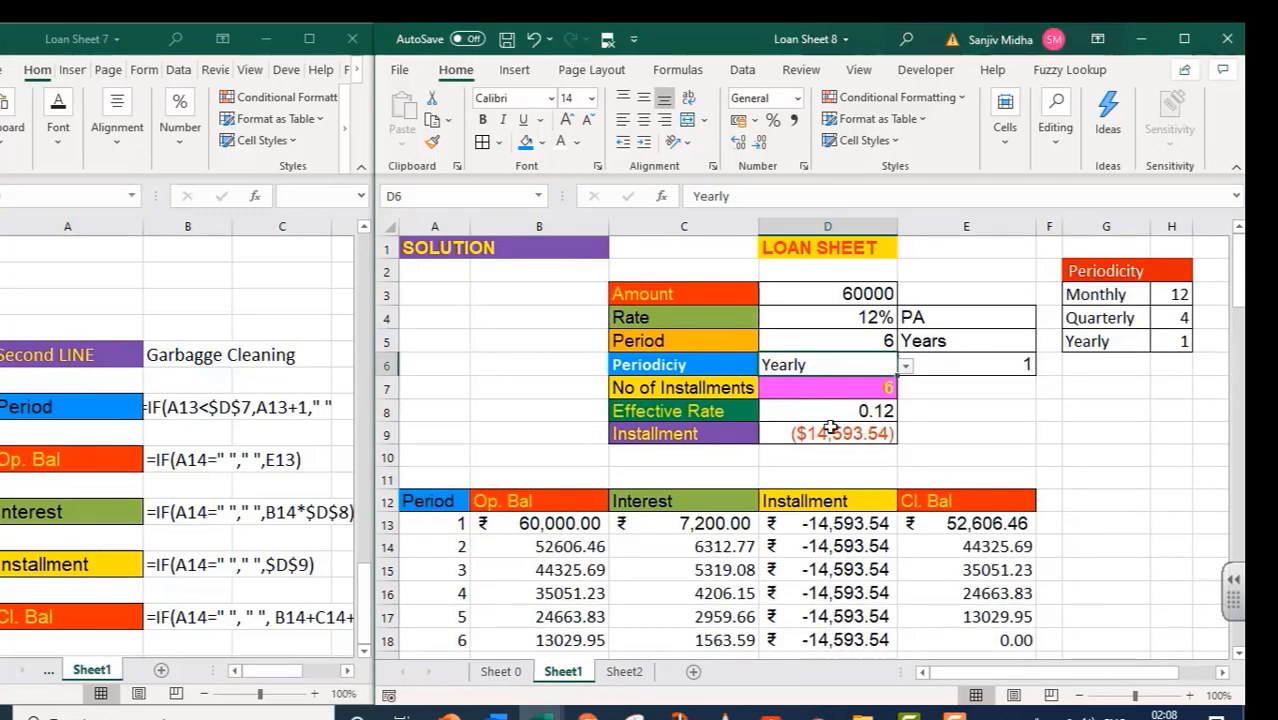
{"action": "scroll", "coordinate": [912, 523], "scroll_direction": "down", "scroll_amount": 2}
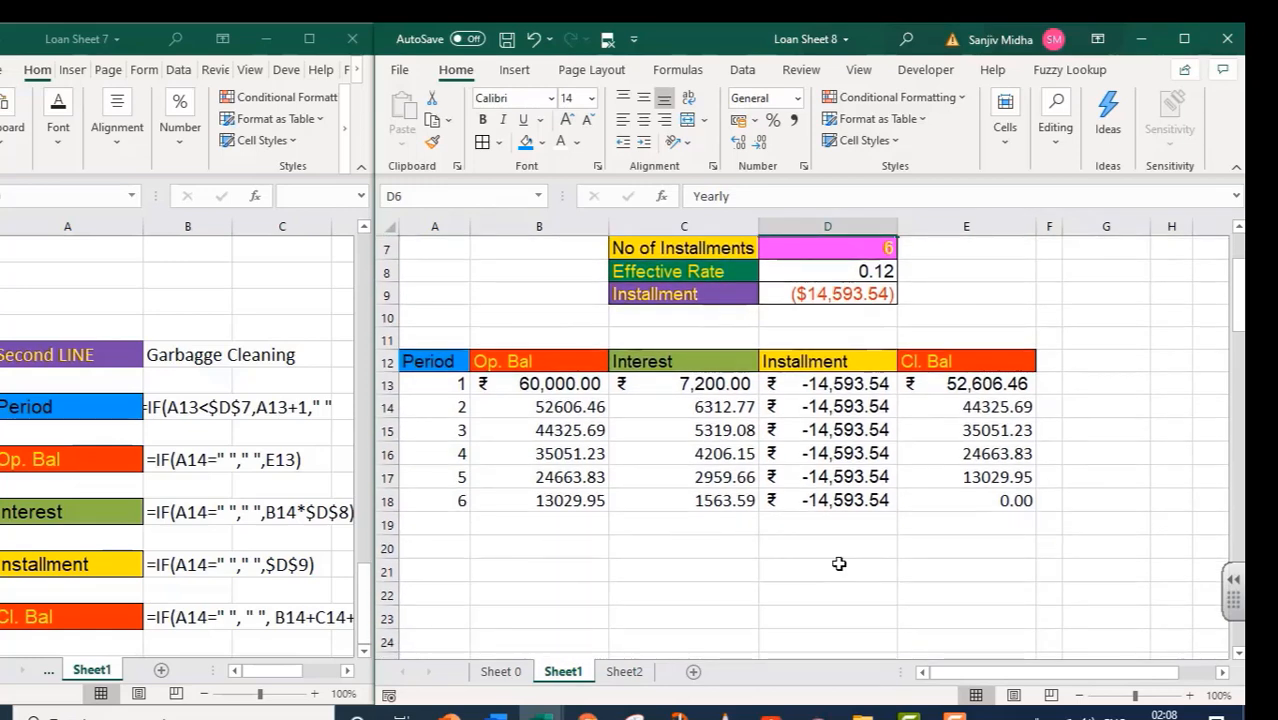
{"action": "scroll", "coordinate": [839, 564], "scroll_direction": "up", "scroll_amount": 2}
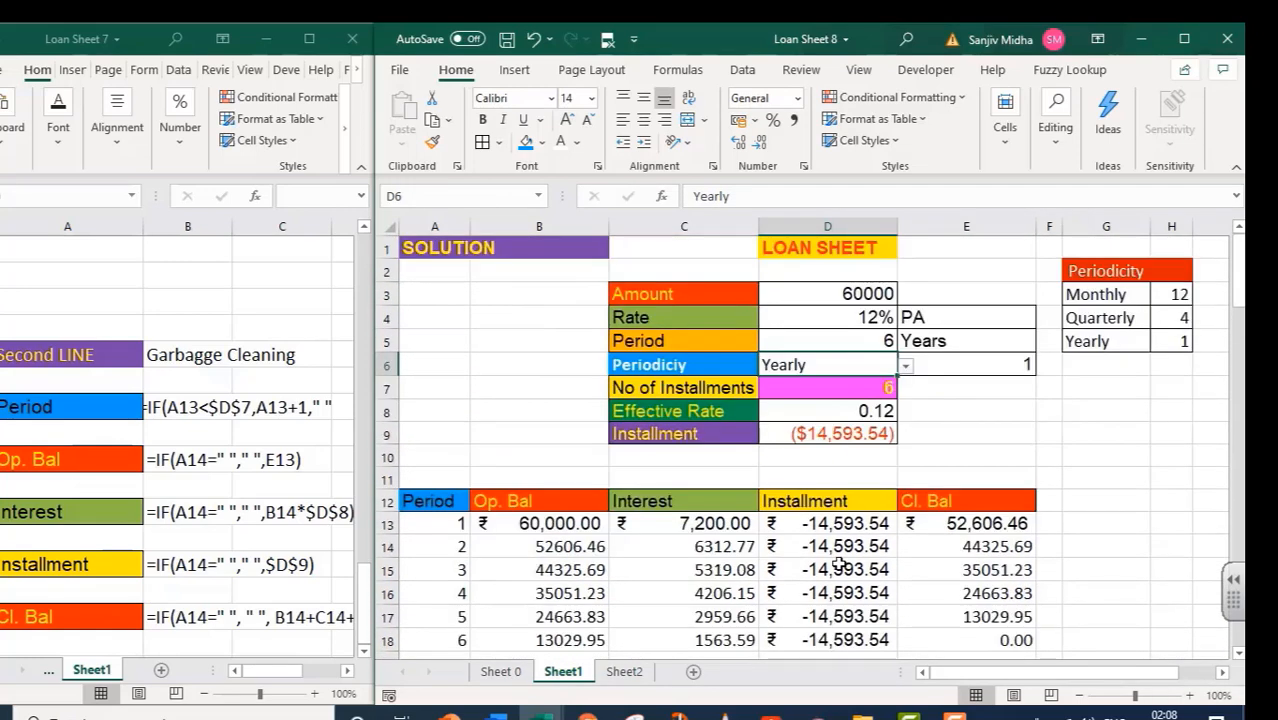
- Switch the Periodicity in D6 to Quarterly and check the schedule down past its last period
{"action": "left_click", "coordinate": [905, 365]}
{"action": "left_click", "coordinate": [834, 397]}
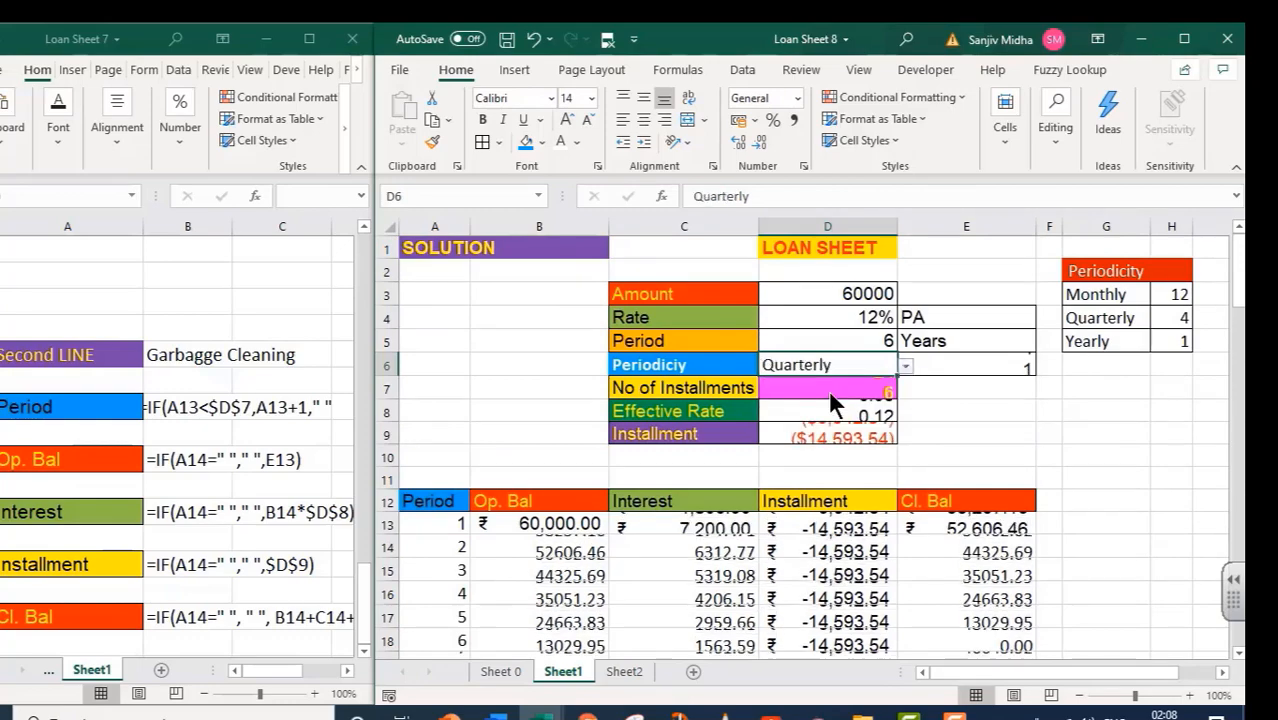
{"action": "scroll", "coordinate": [767, 445], "scroll_direction": "down", "scroll_amount": 1}
{"action": "scroll", "coordinate": [767, 445], "scroll_direction": "down", "scroll_amount": 8}
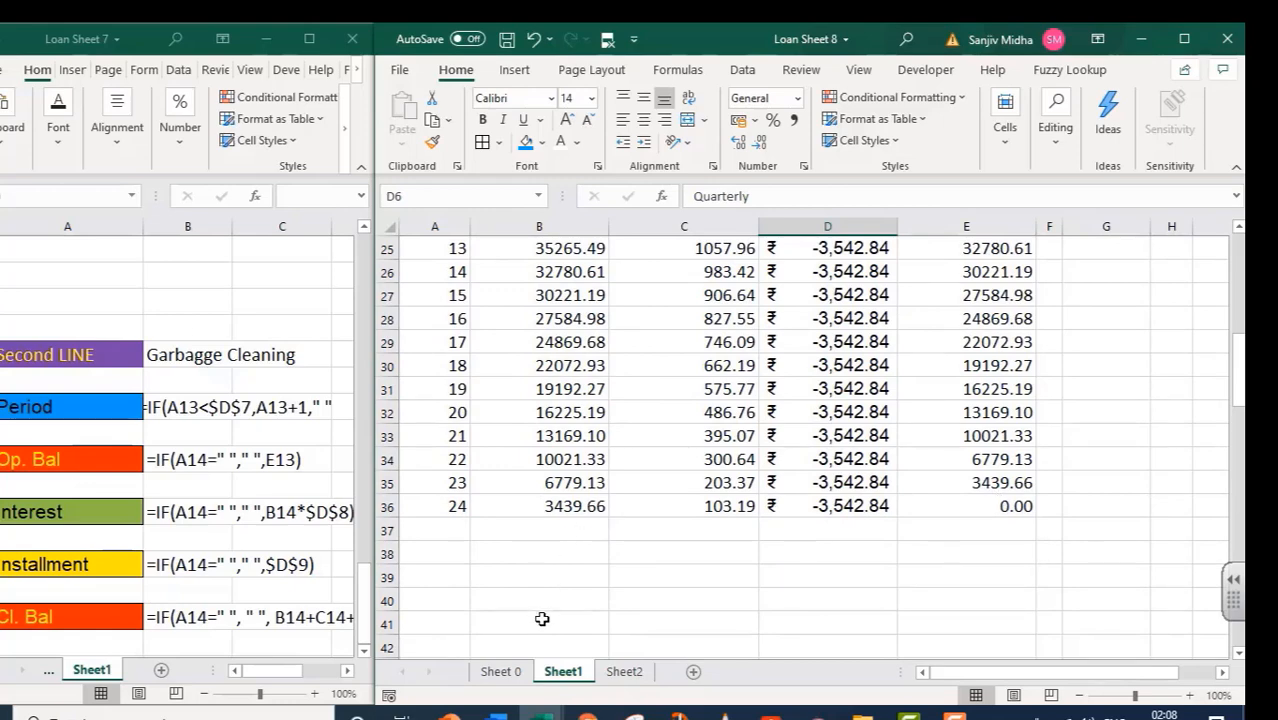
{"action": "scroll", "coordinate": [542, 619], "scroll_direction": "up", "scroll_amount": 6}
{"action": "scroll", "coordinate": [705, 440], "scroll_direction": "up", "scroll_amount": 2}
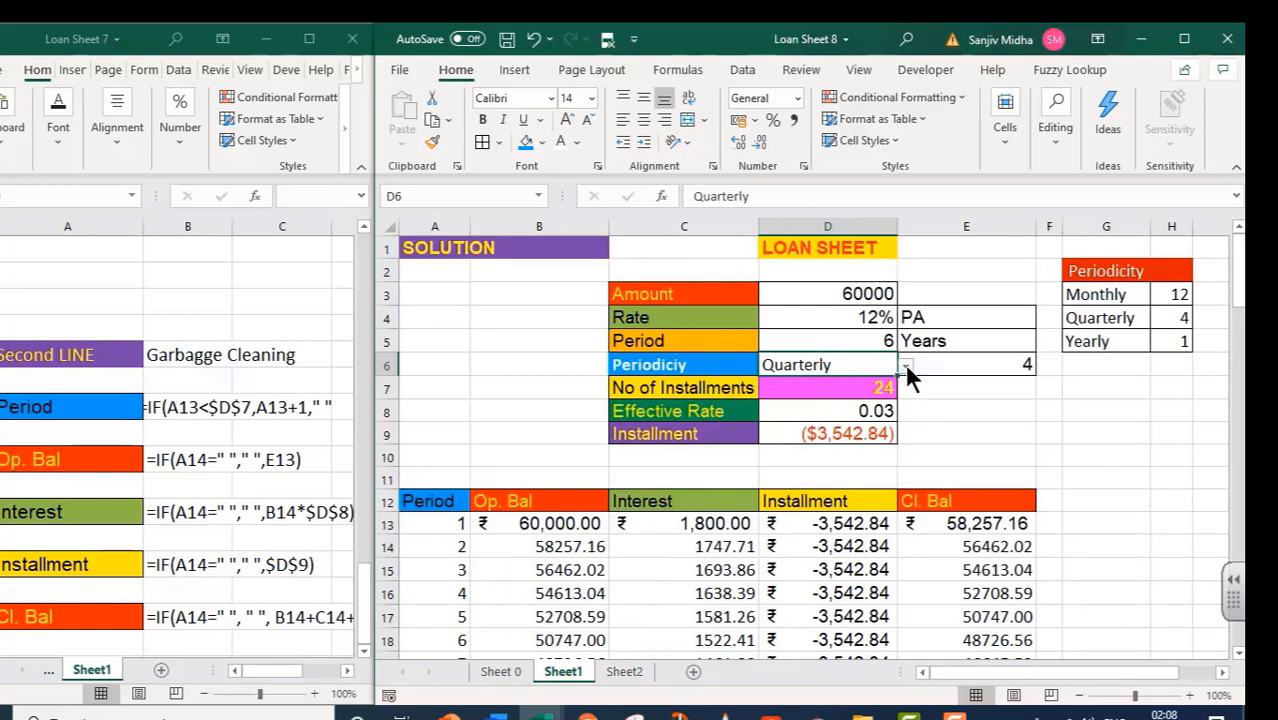
- Set the Periodicity in D6 back to Monthly and look through the schedule rows
{"action": "left_click", "coordinate": [906, 366]}
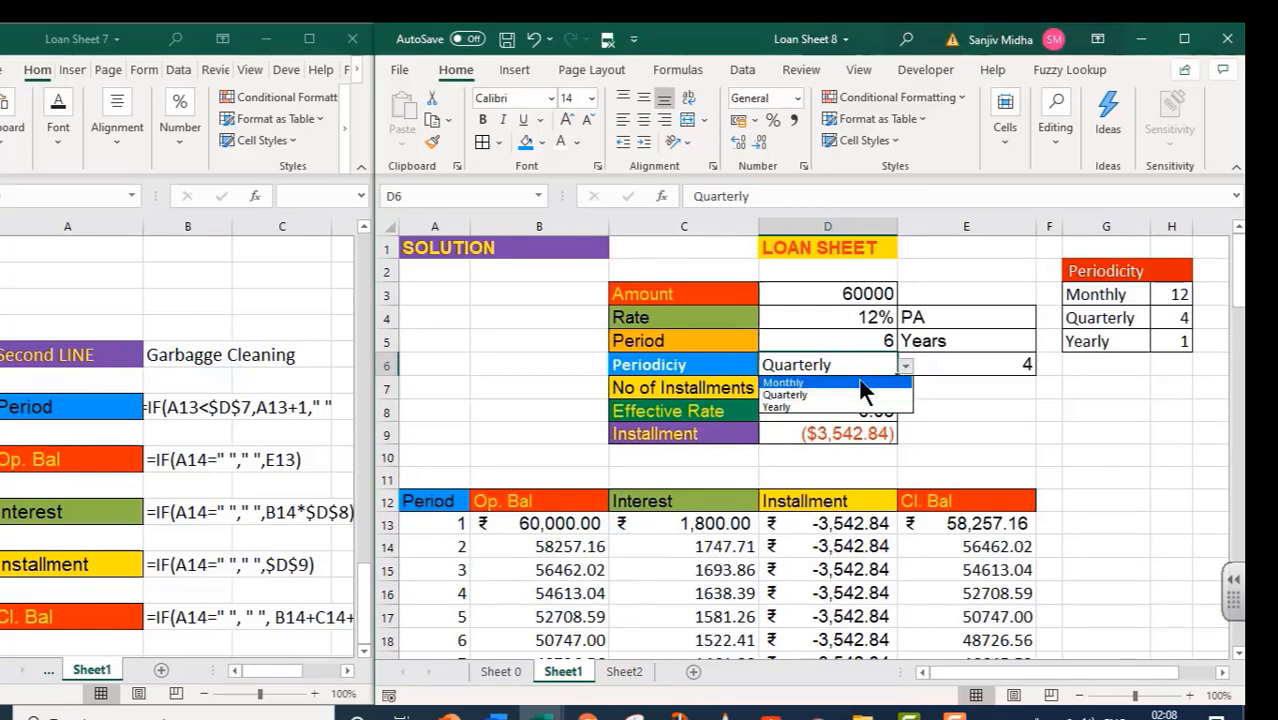
{"action": "left_click", "coordinate": [862, 380]}
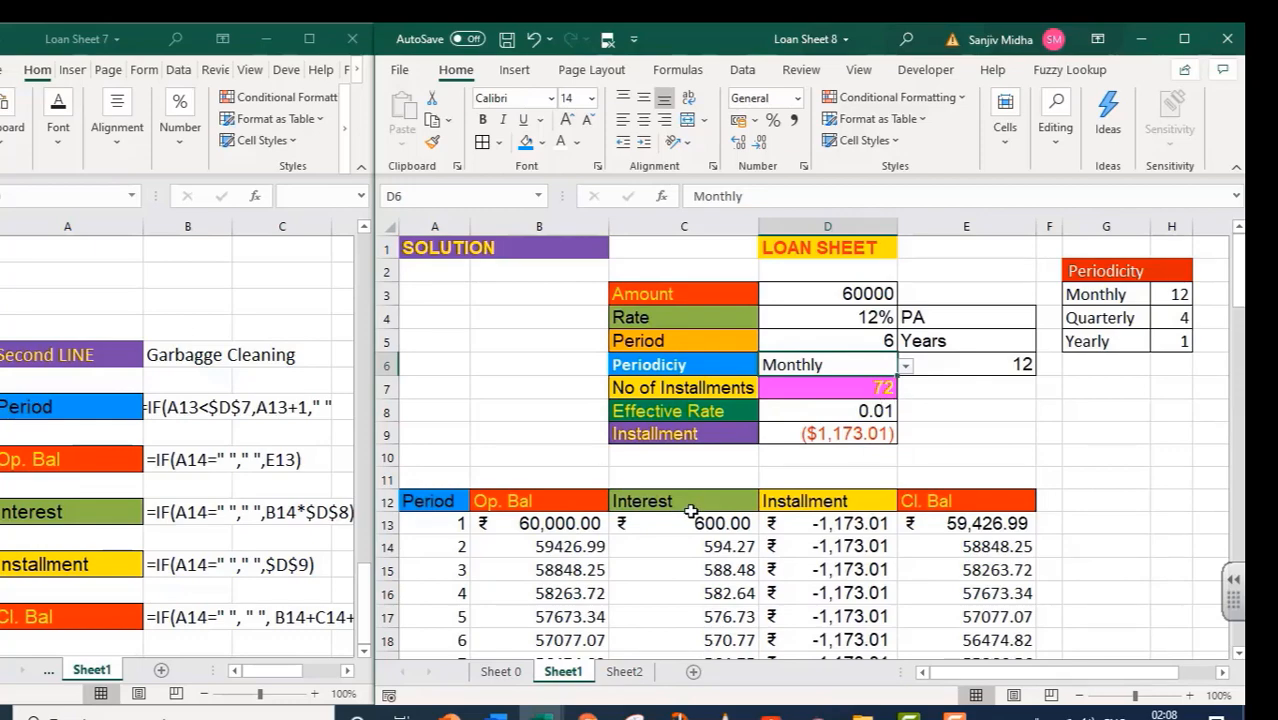
{"action": "scroll", "coordinate": [687, 516], "scroll_direction": "down", "scroll_amount": 6}
{"action": "scroll", "coordinate": [687, 516], "scroll_direction": "down", "scroll_amount": 14}
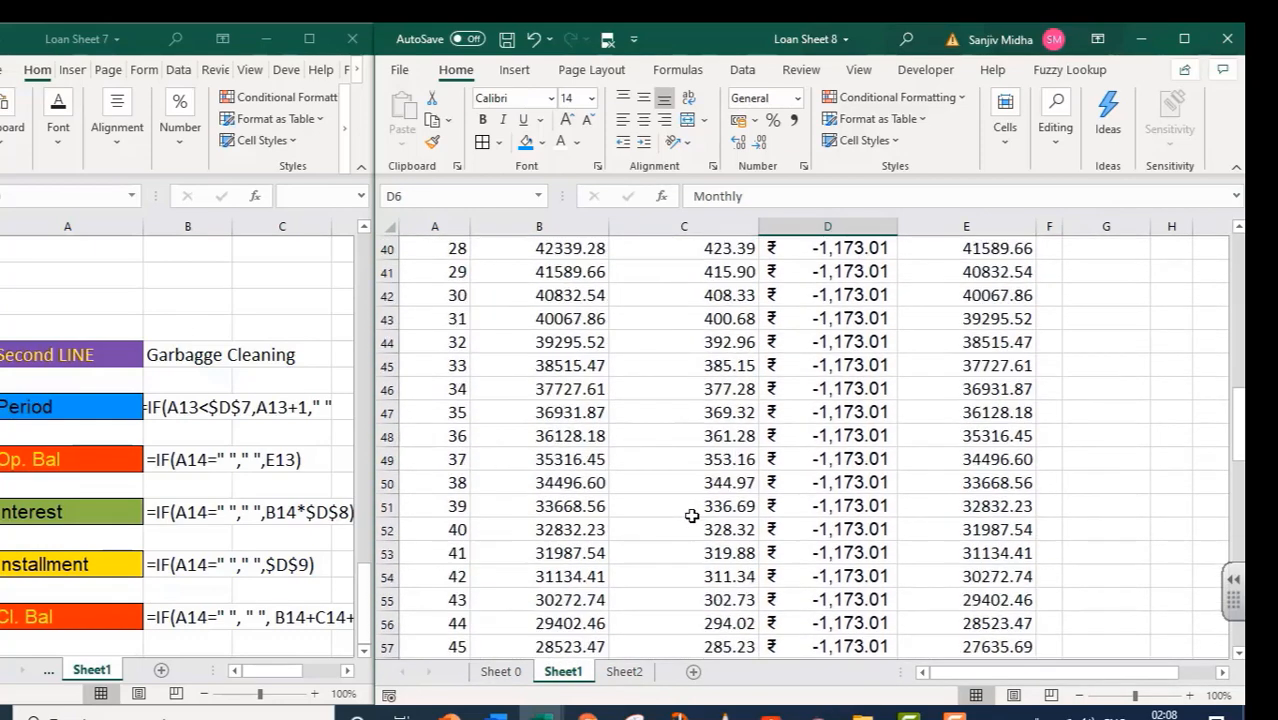
- Fill the last period's formulas in A84:E84 down into the rows below the end of the schedule
{"action": "scroll", "coordinate": [691, 516], "scroll_direction": "down", "scroll_amount": 3}
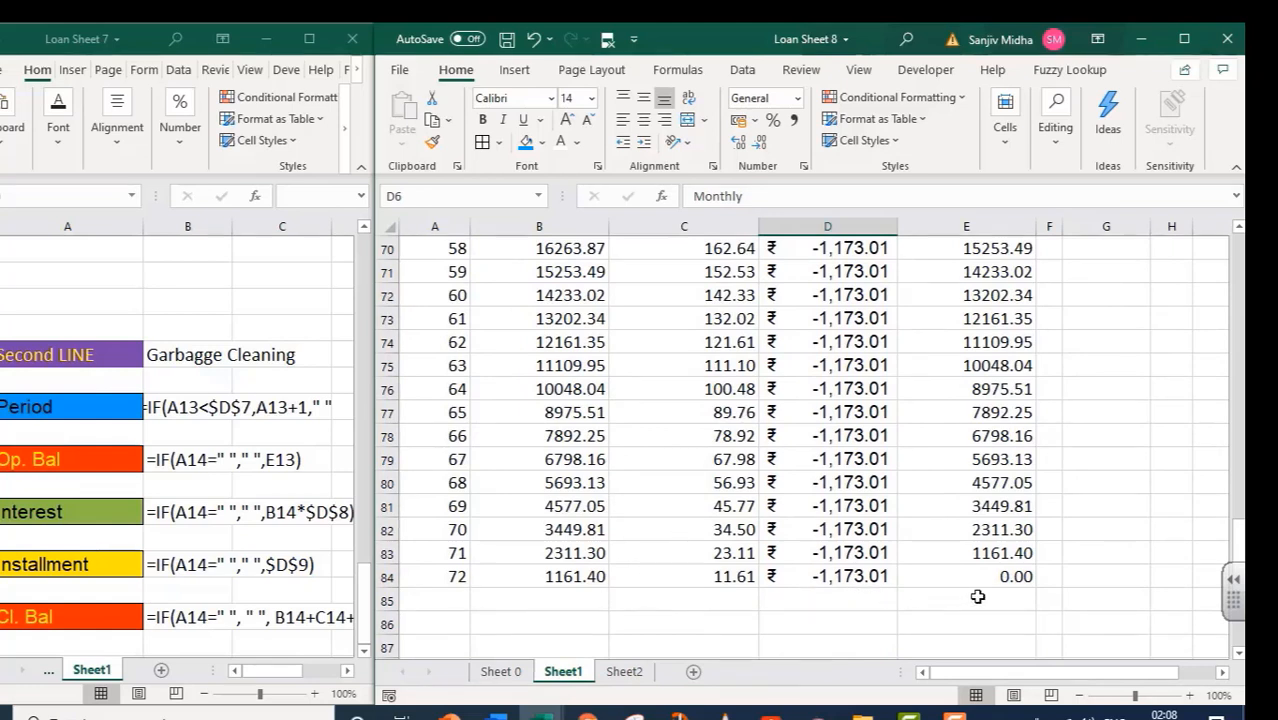
{"action": "left_click_drag", "start_coordinate": [448, 575], "coordinate": [950, 577]}
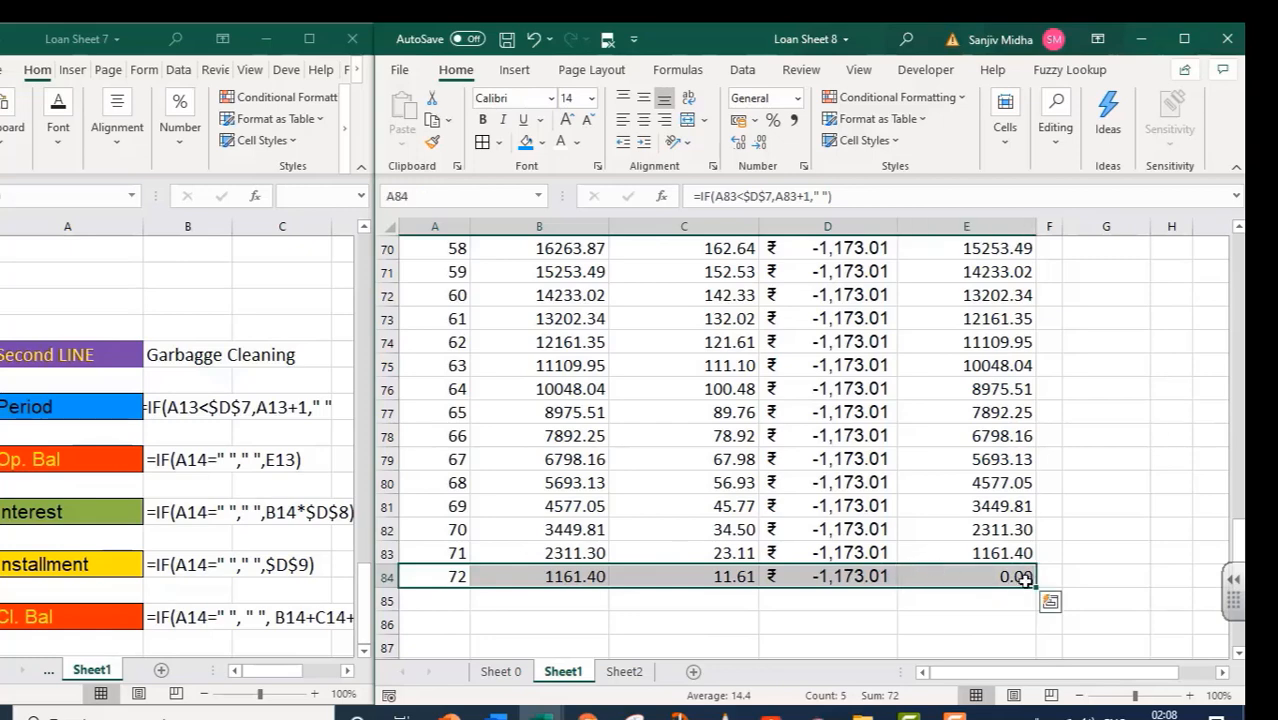
{"action": "left_click_drag", "start_coordinate": [1036, 586], "coordinate": [796, 641]}
{"action": "left_click", "coordinate": [721, 603]}
{"action": "scroll", "coordinate": [728, 580], "scroll_direction": "up", "scroll_amount": 10}
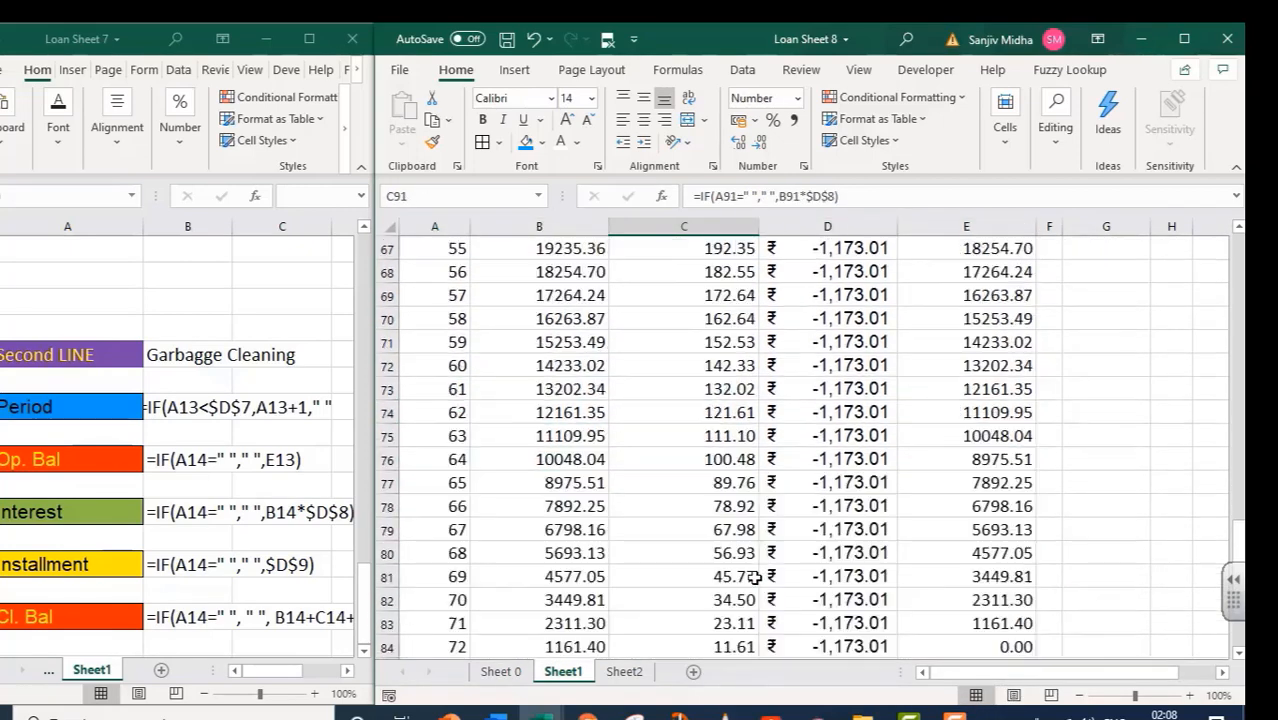
{"action": "scroll", "coordinate": [734, 556], "scroll_direction": "up", "scroll_amount": 15}
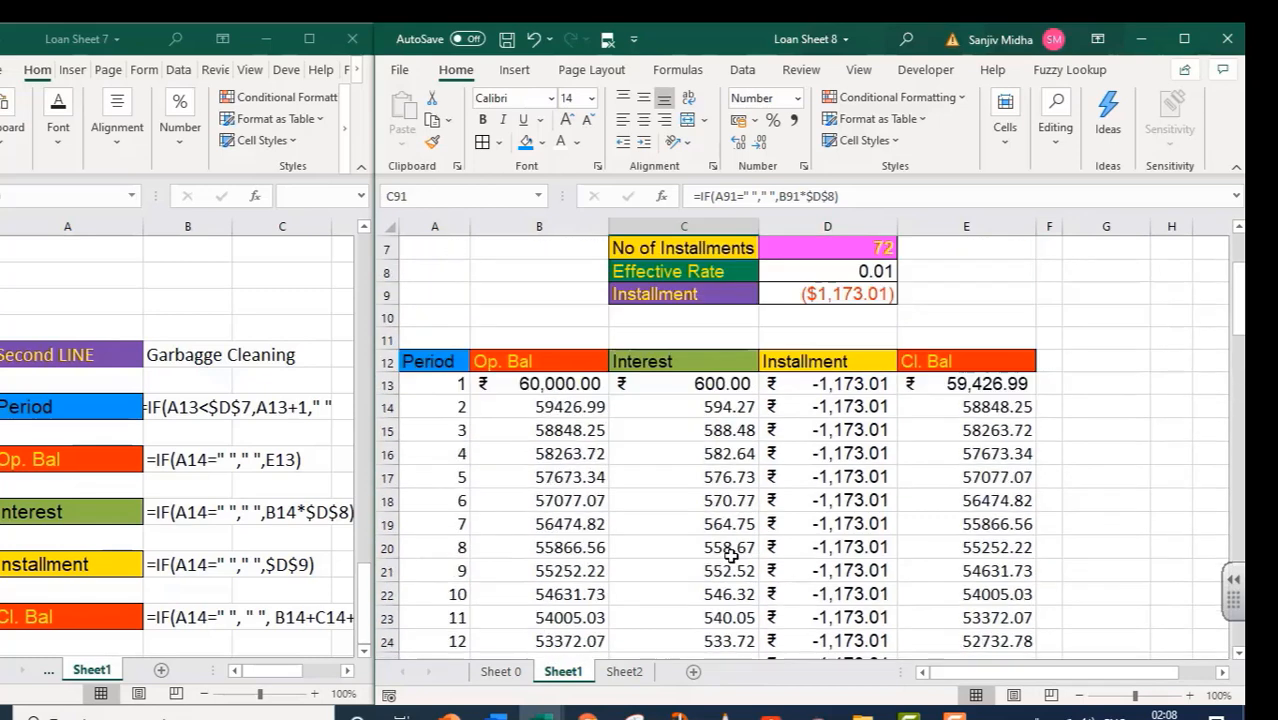
- Set the Periodicity in D6 to Yearly
{"action": "left_click", "coordinate": [845, 366]}
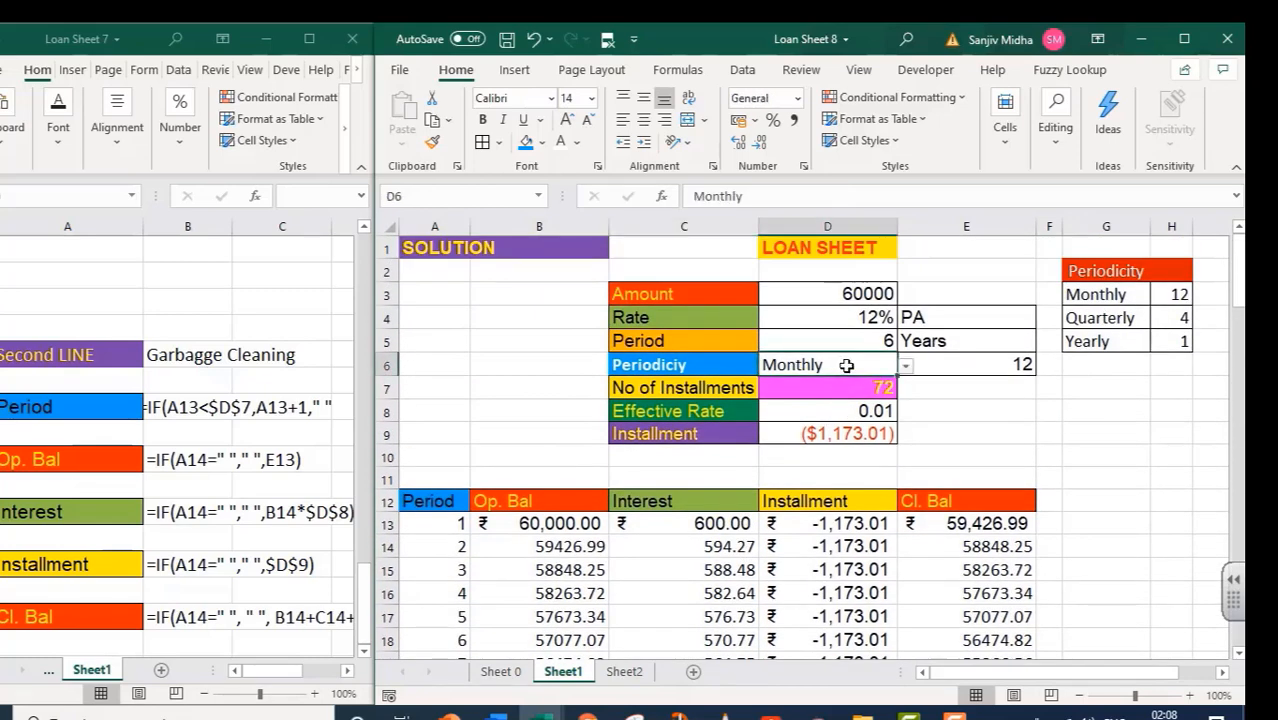
{"action": "left_click", "coordinate": [906, 366]}
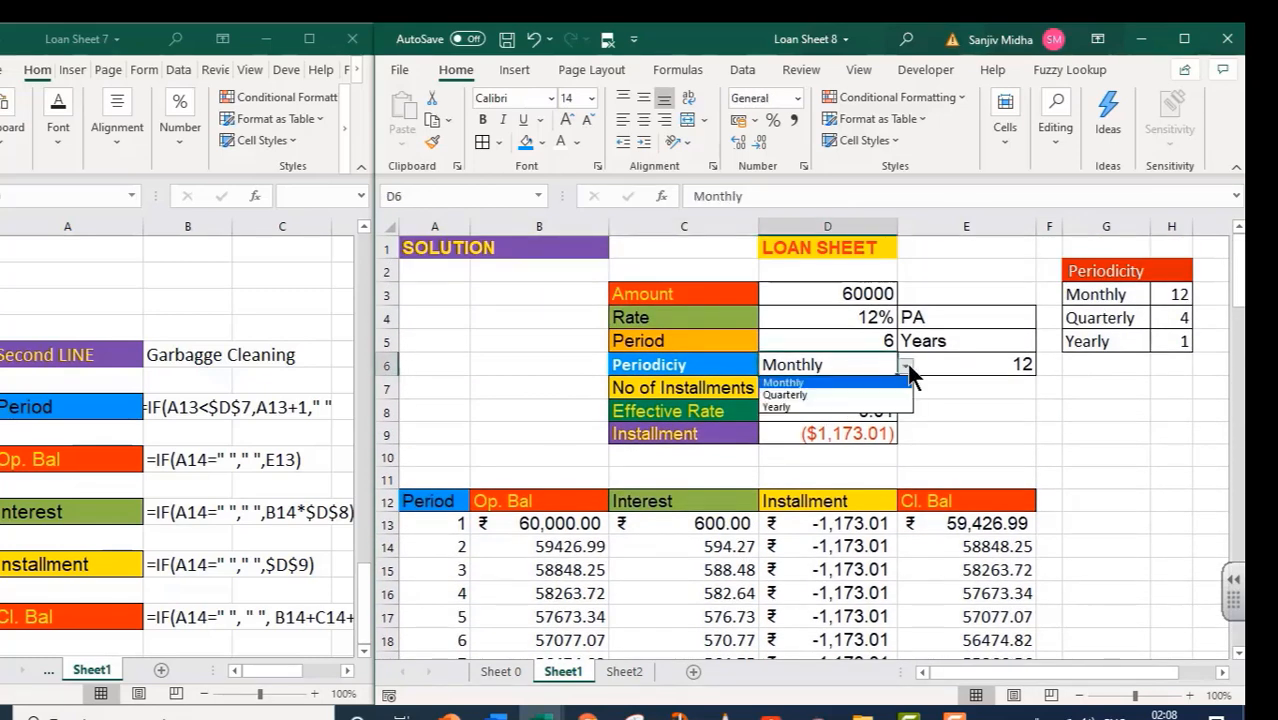
{"action": "left_click", "coordinate": [853, 405]}
{"action": "scroll", "coordinate": [871, 535], "scroll_direction": "down", "scroll_amount": 1}
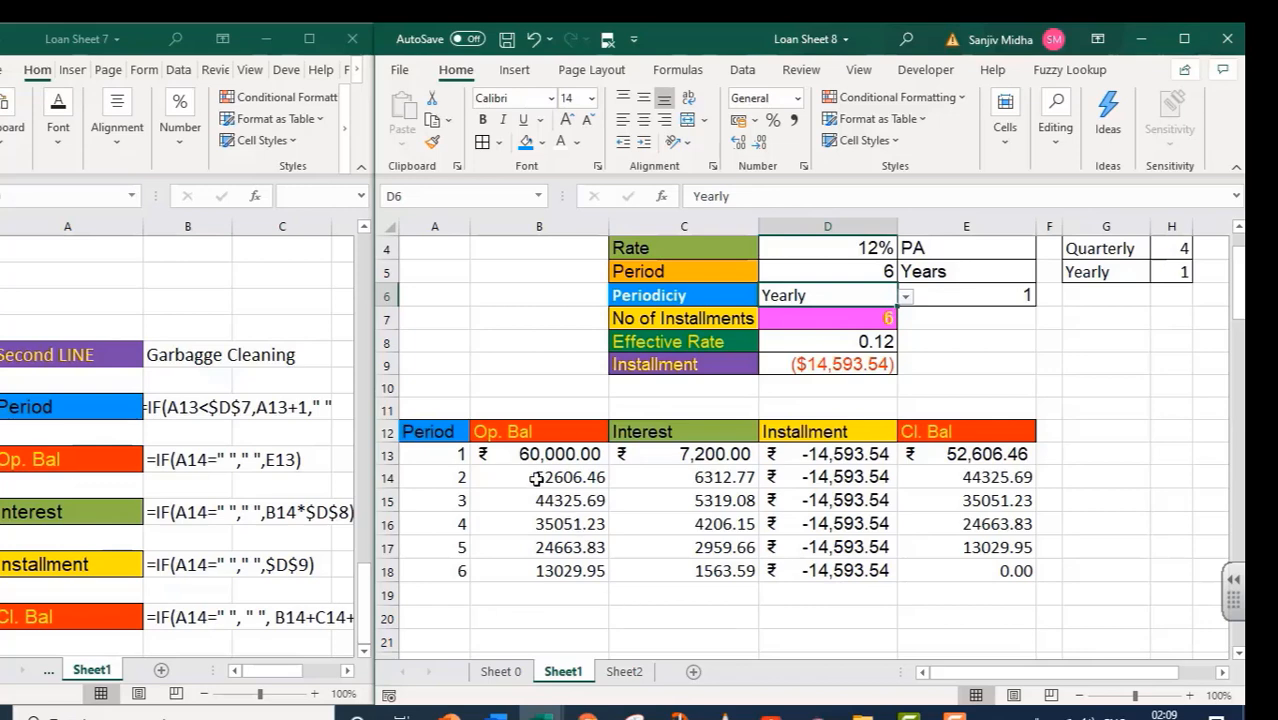
- Examine the yearly schedule in rows 13 to 18, the rows below it and the loan details above
{"action": "left_click", "coordinate": [453, 477]}
{"action": "left_click_drag", "start_coordinate": [453, 476], "coordinate": [802, 565]}
{"action": "left_click", "coordinate": [390, 227]}
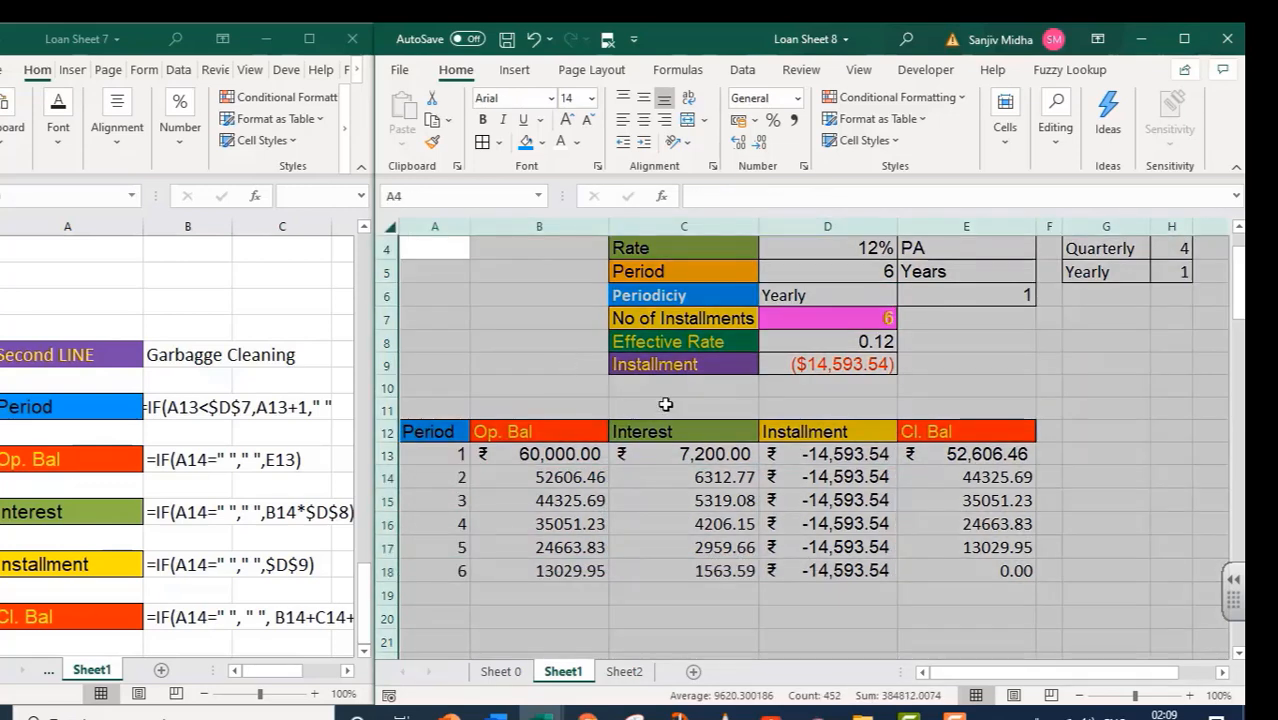
{"action": "left_click", "coordinate": [1013, 367]}
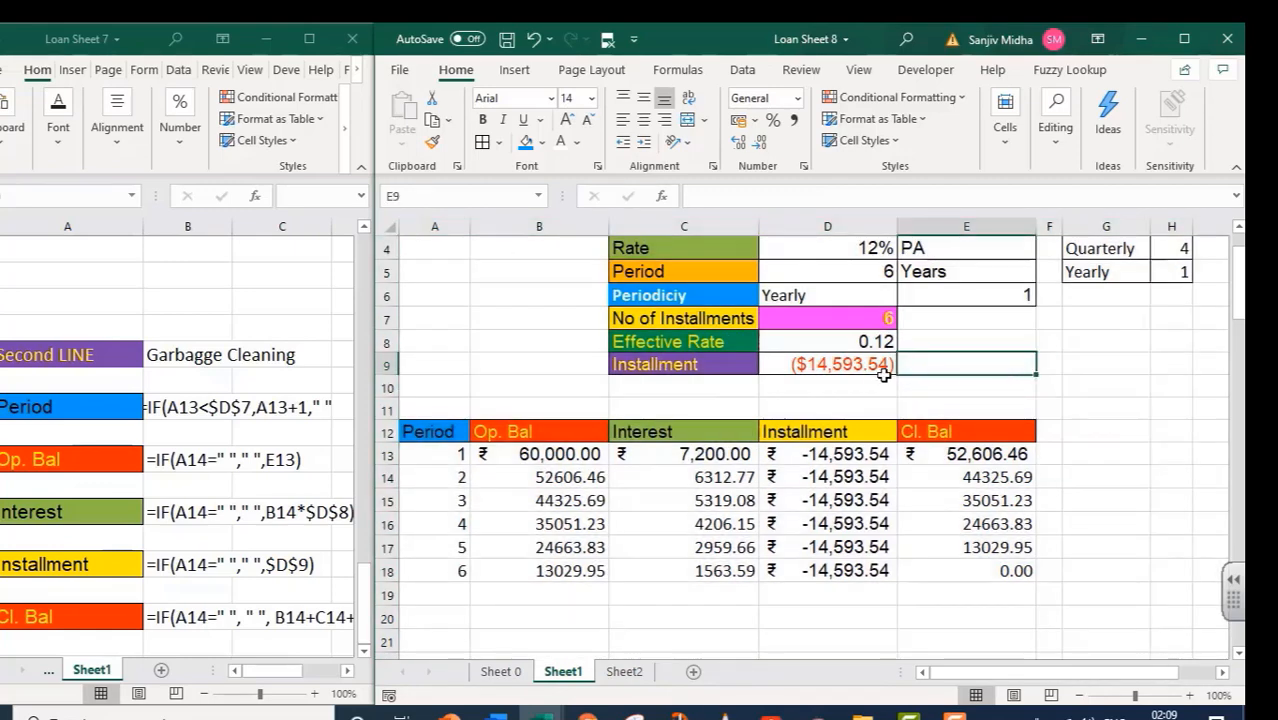
{"action": "scroll", "coordinate": [858, 407], "scroll_direction": "up", "scroll_amount": 1}
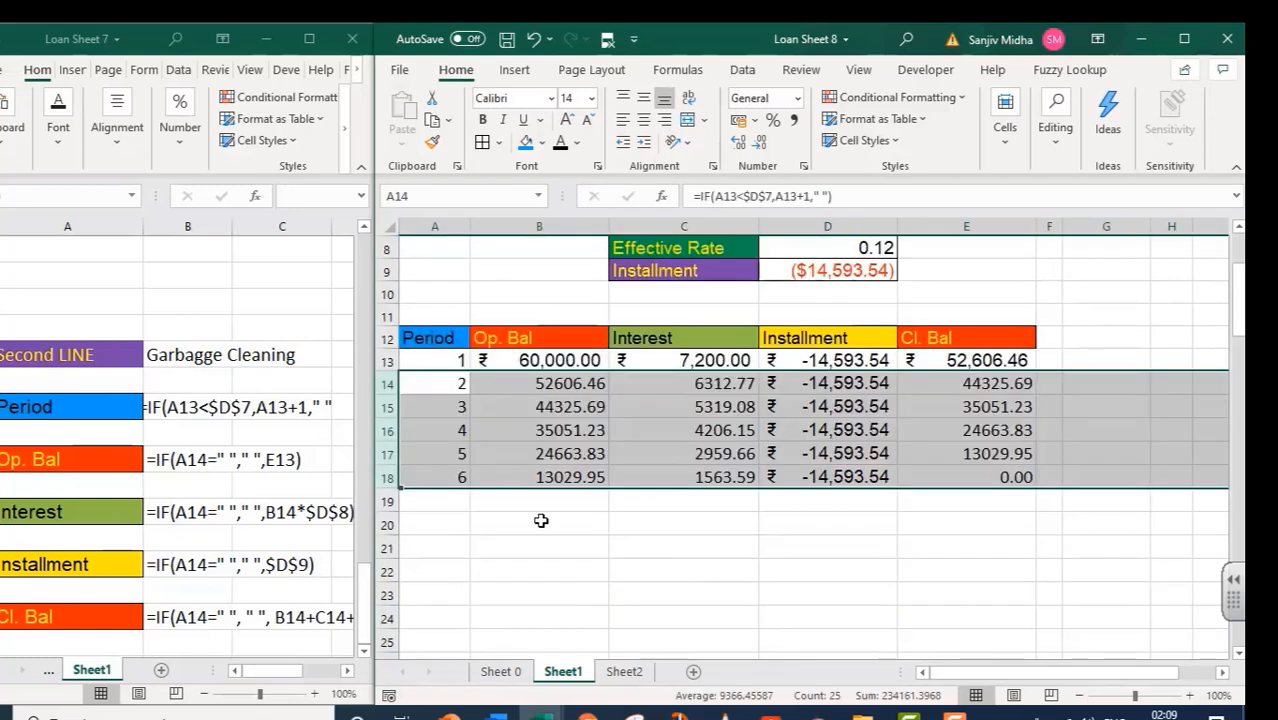
{"action": "left_click", "coordinate": [542, 521]}
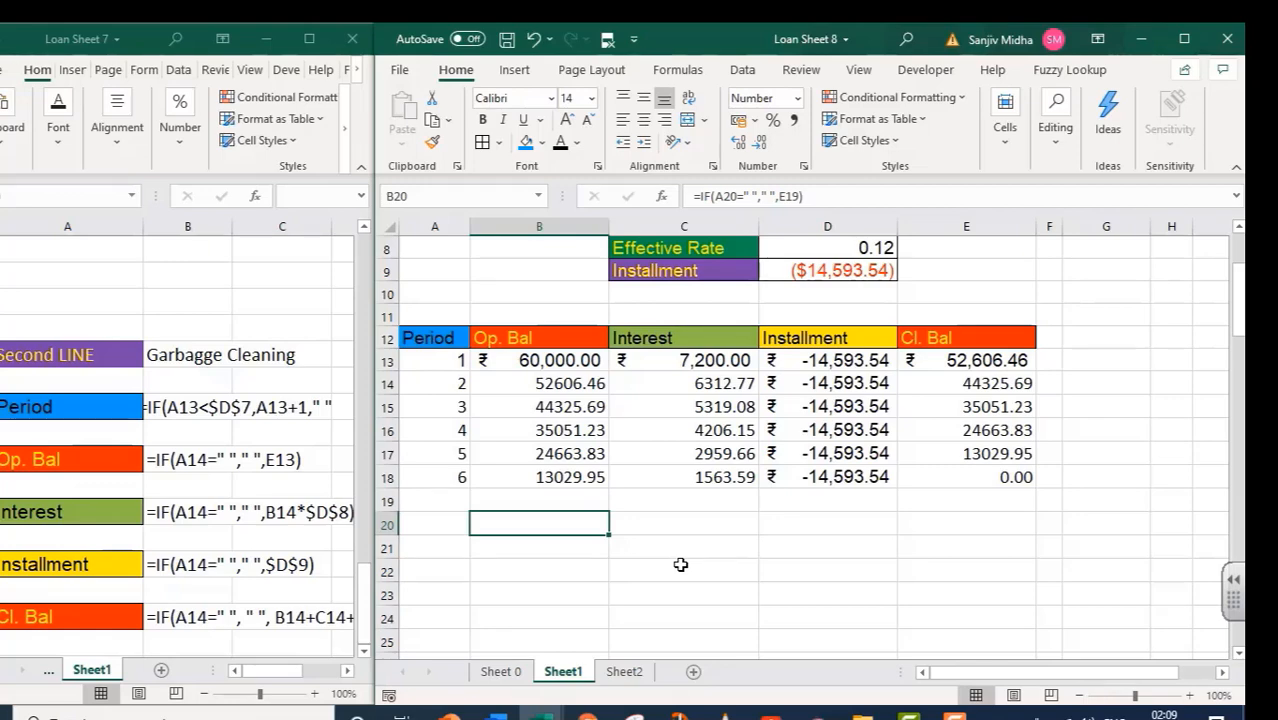
{"action": "scroll", "coordinate": [853, 440], "scroll_direction": "up", "scroll_amount": 3}
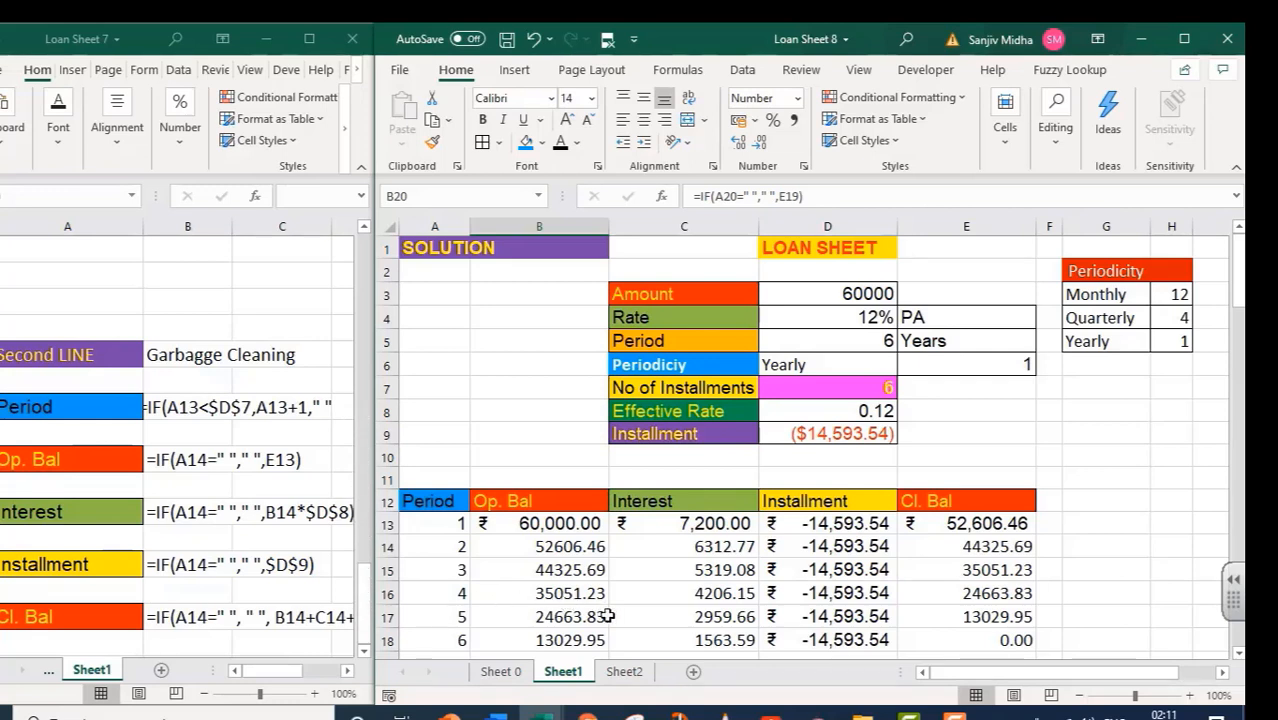
{"action": "scroll", "coordinate": [650, 590], "scroll_direction": "down", "scroll_amount": 2}
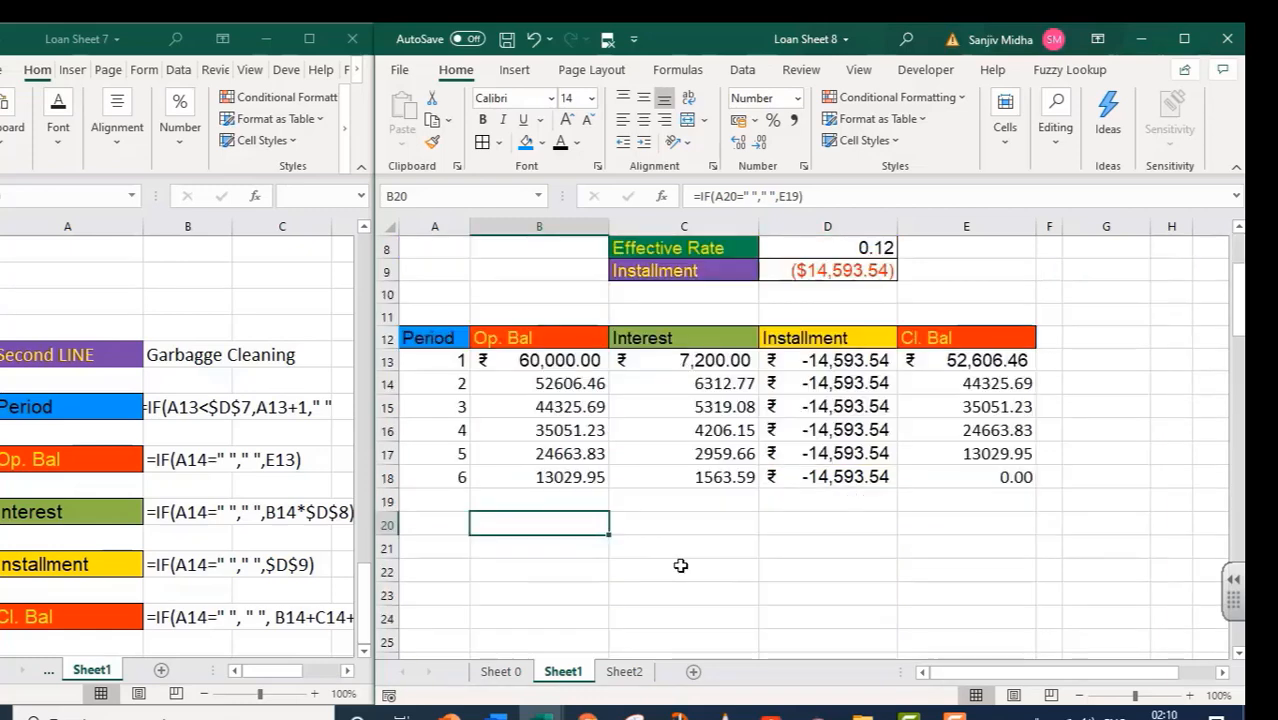
{"action": "scroll", "coordinate": [680, 566], "scroll_direction": "up", "scroll_amount": 2}
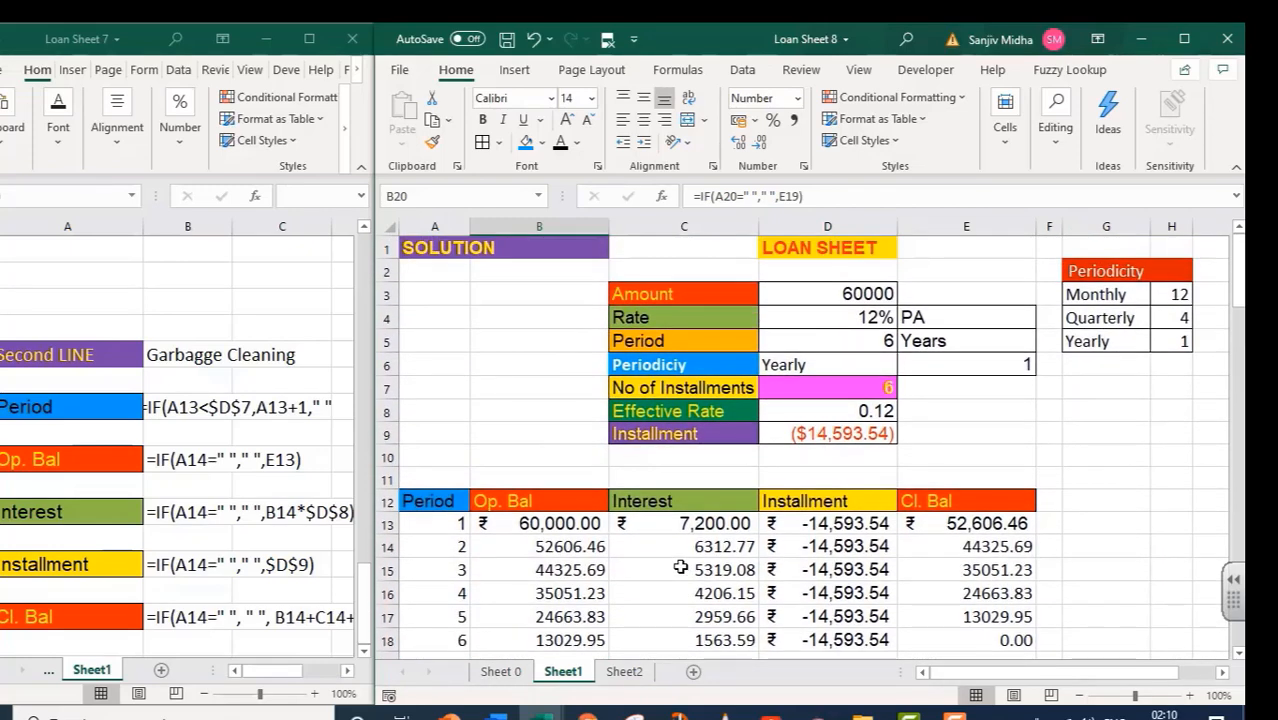